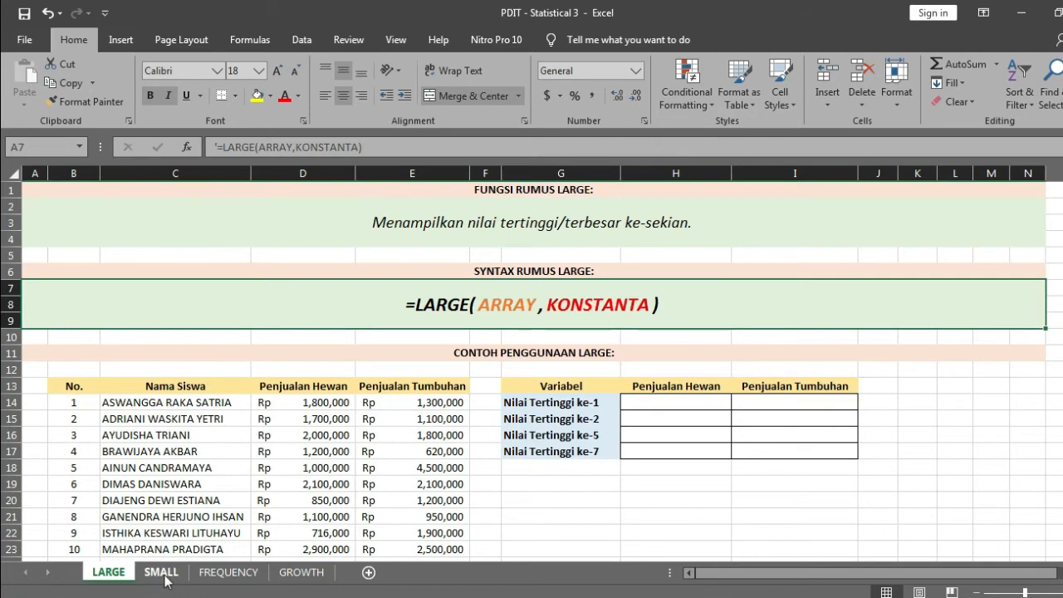
Look over the FREQUENCY and GROWTH sheets and examine the LARGE sheet's function description, syntax and sales data
click(227, 572)
click(301, 572)
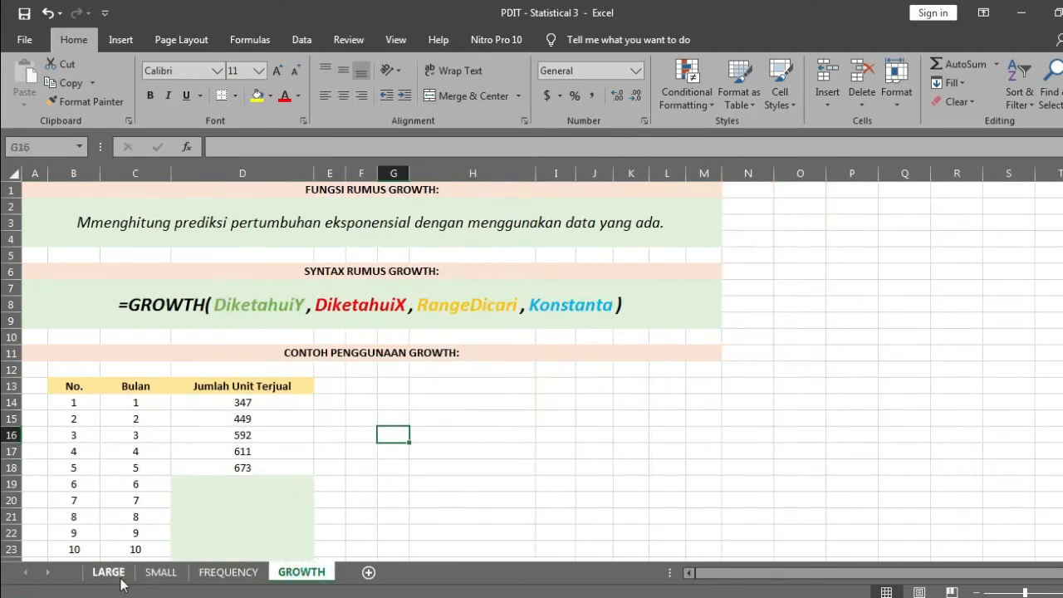
click(108, 572)
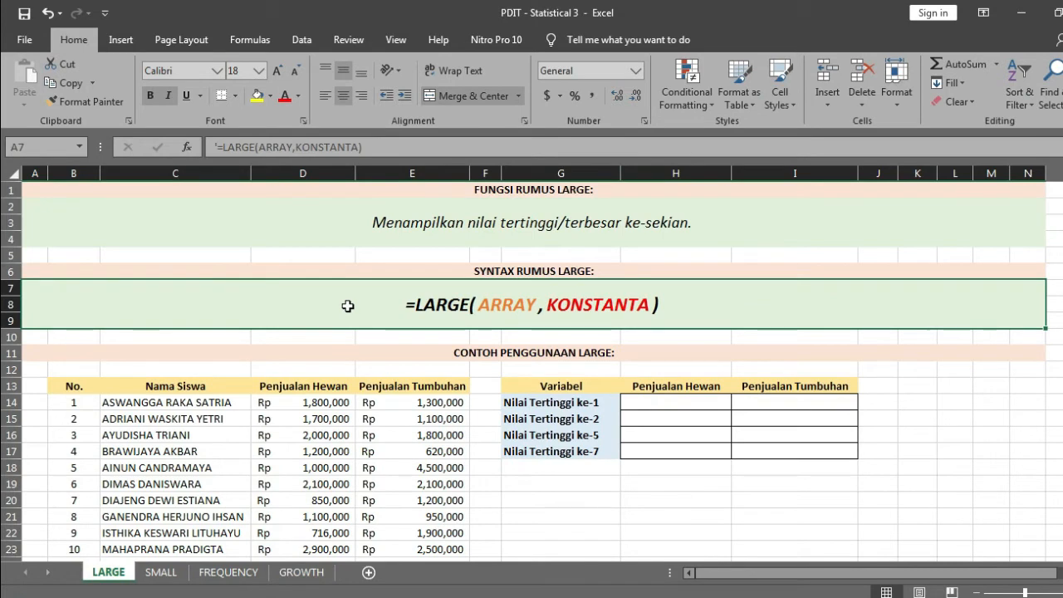
click(374, 224)
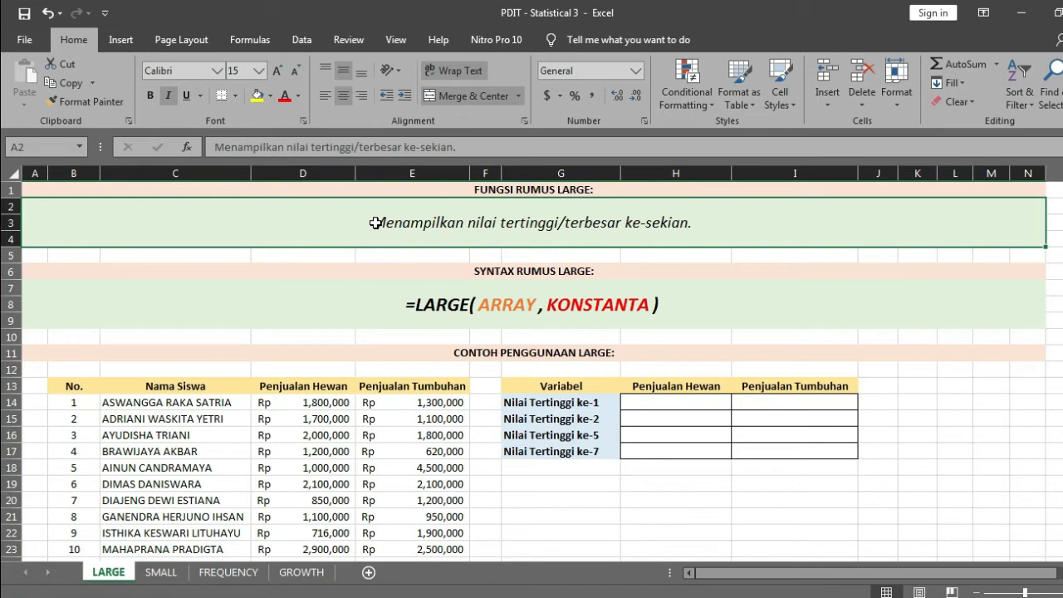
click(344, 306)
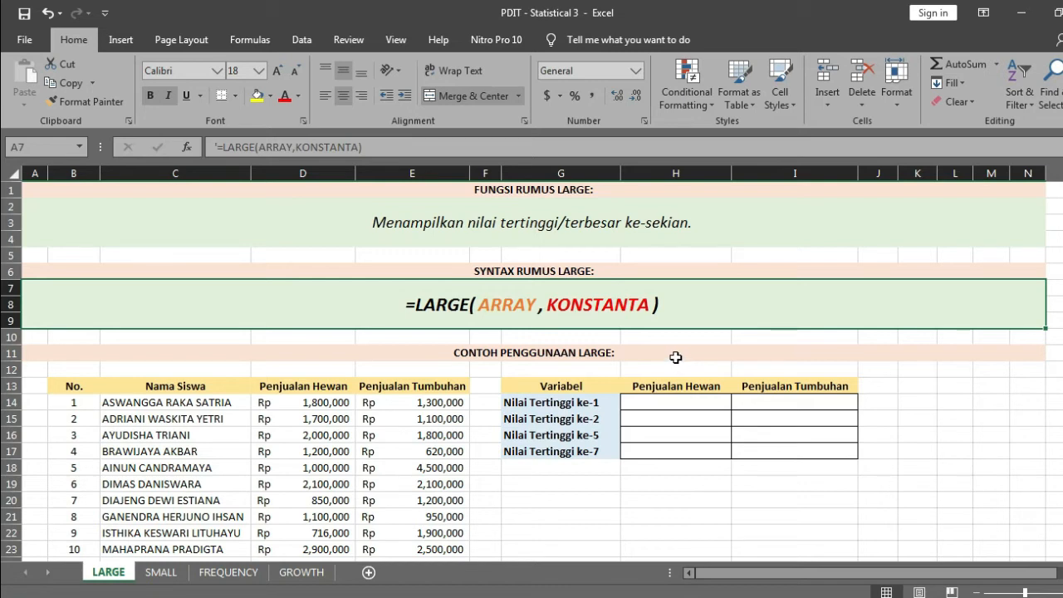
drag(290, 401, 384, 543)
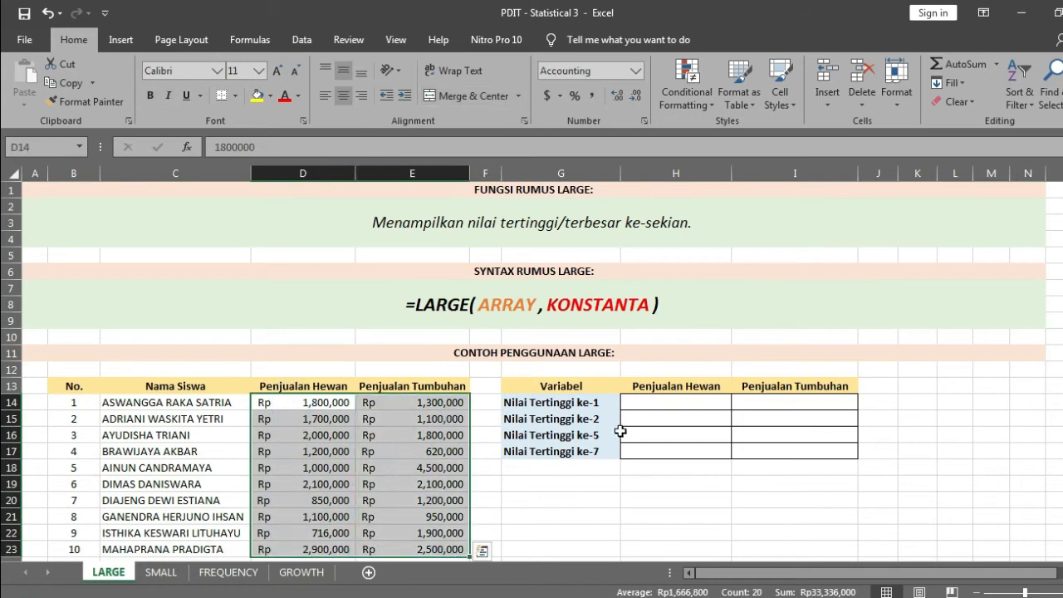
Enter =LARGE($D$14:$D$23,1) in H14 for the highest Penjualan Hewan value and check it against the source range
click(661, 401)
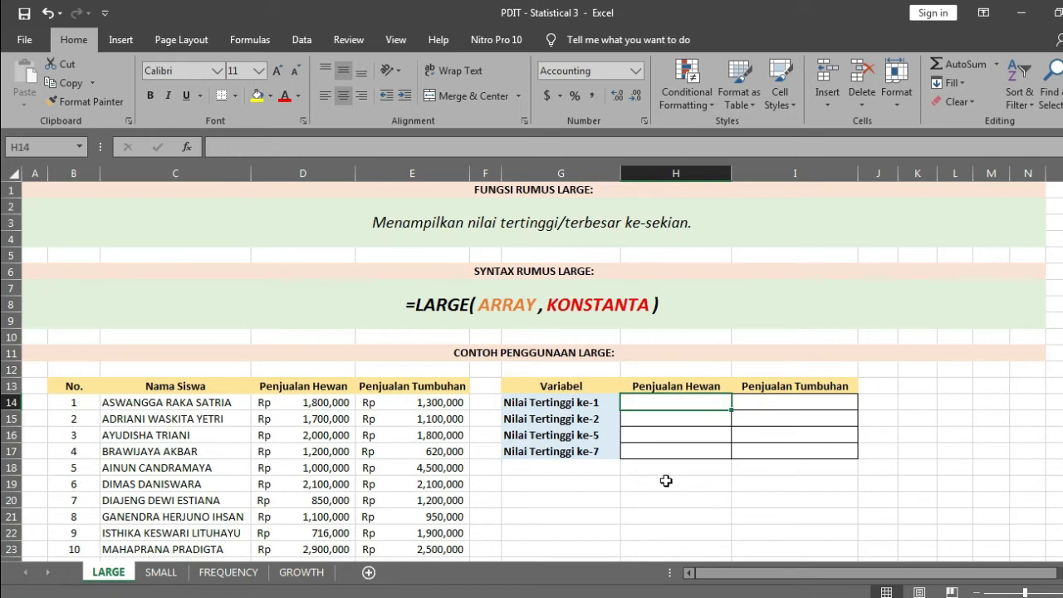
text(=)
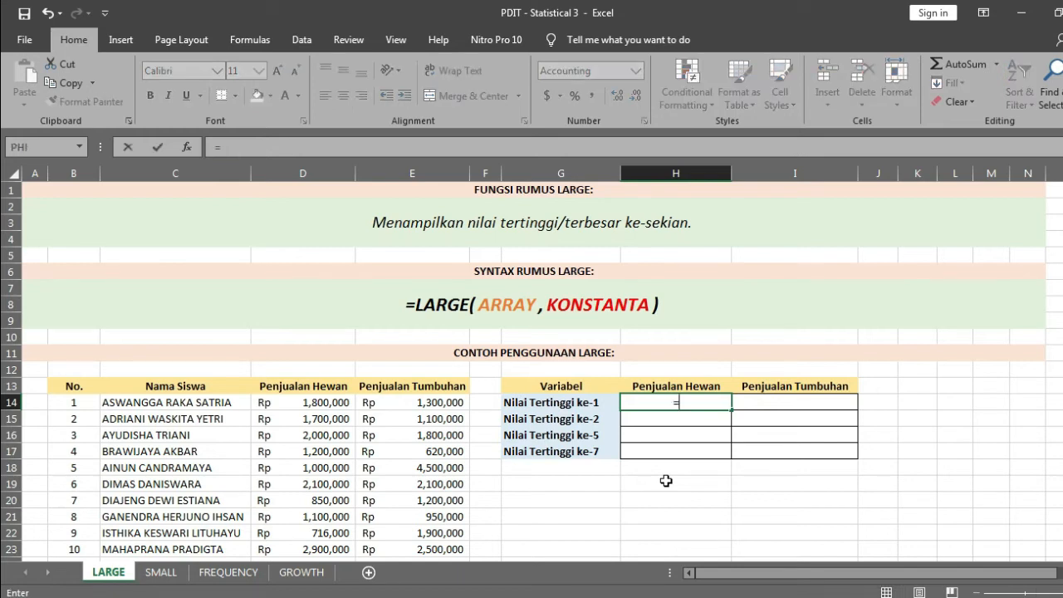
text(large)
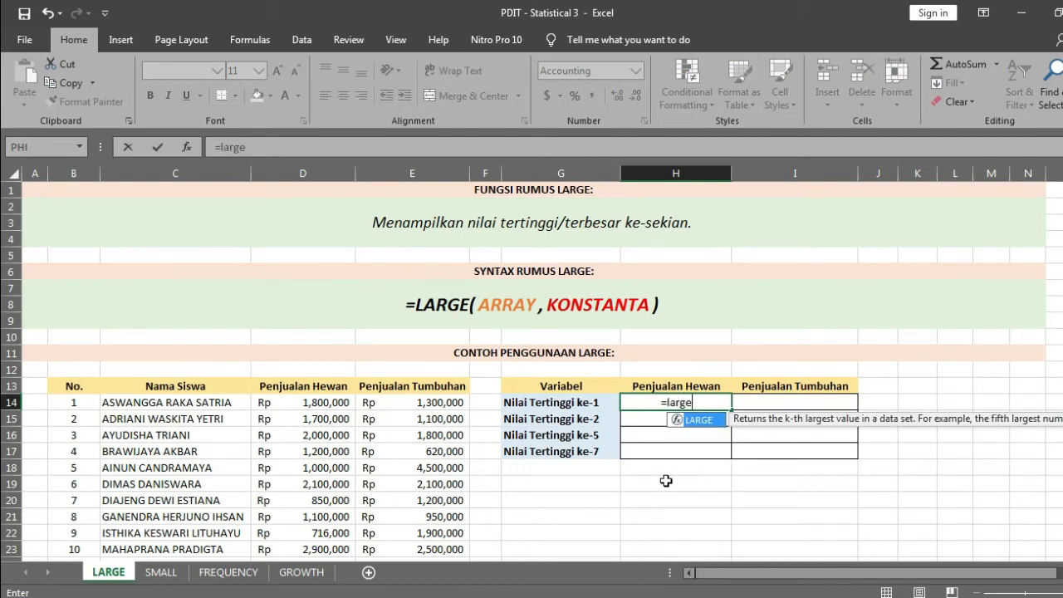
double_click(708, 420)
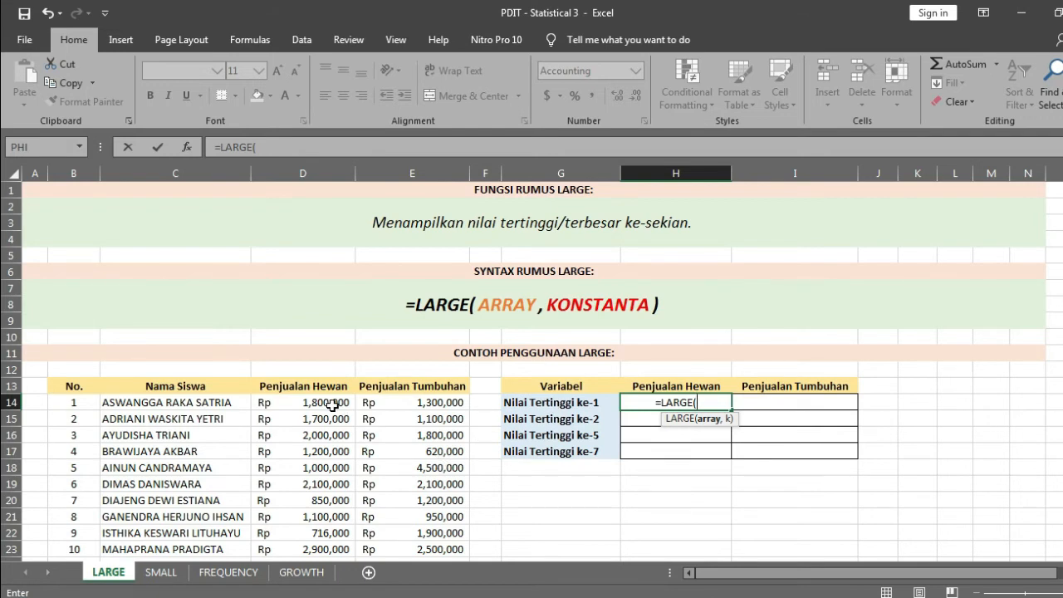
drag(333, 404, 330, 554)
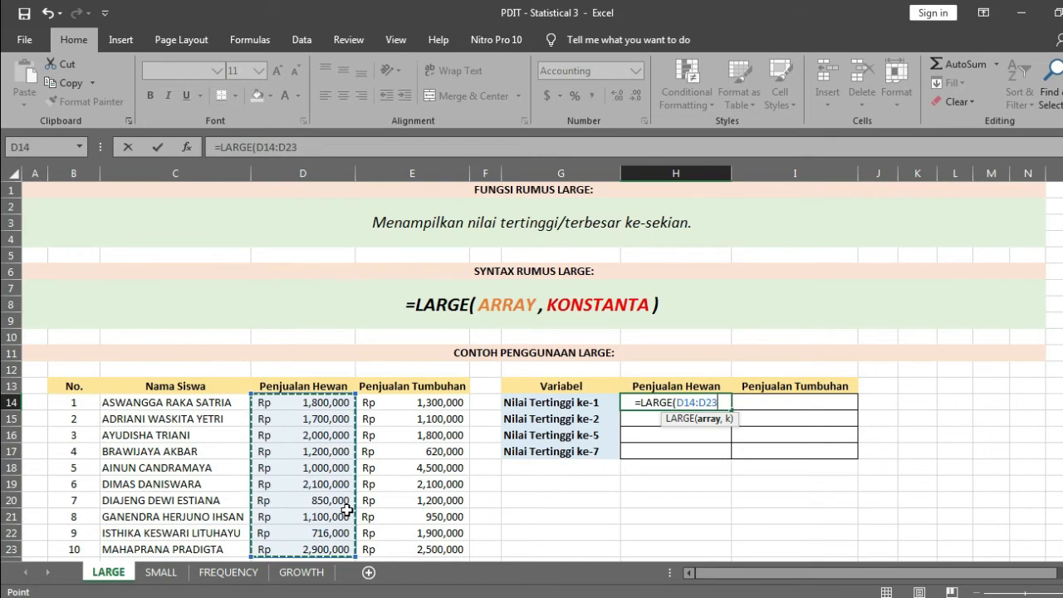
key(F4)
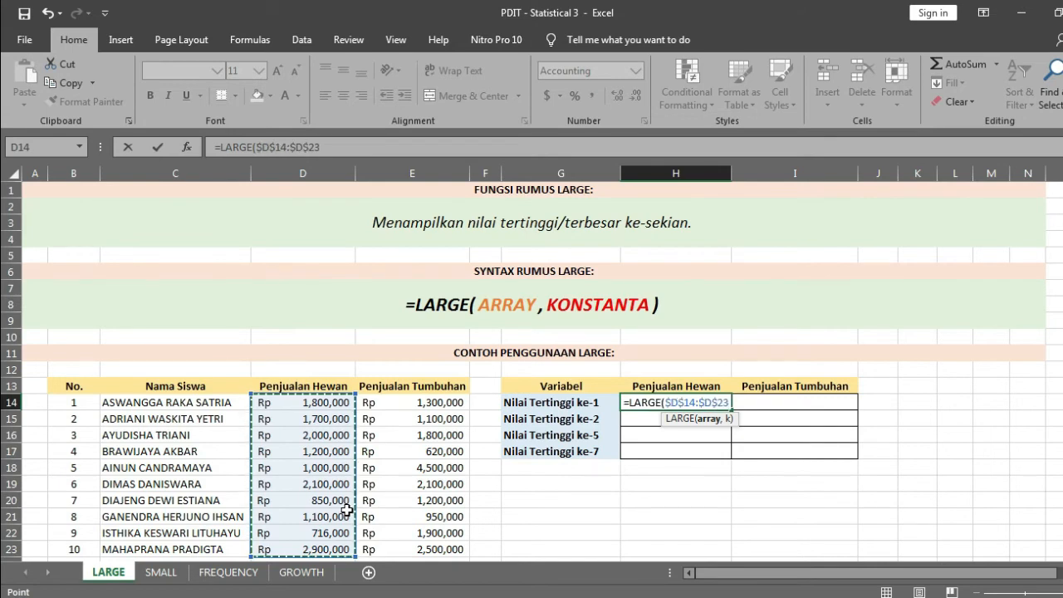
text(,)
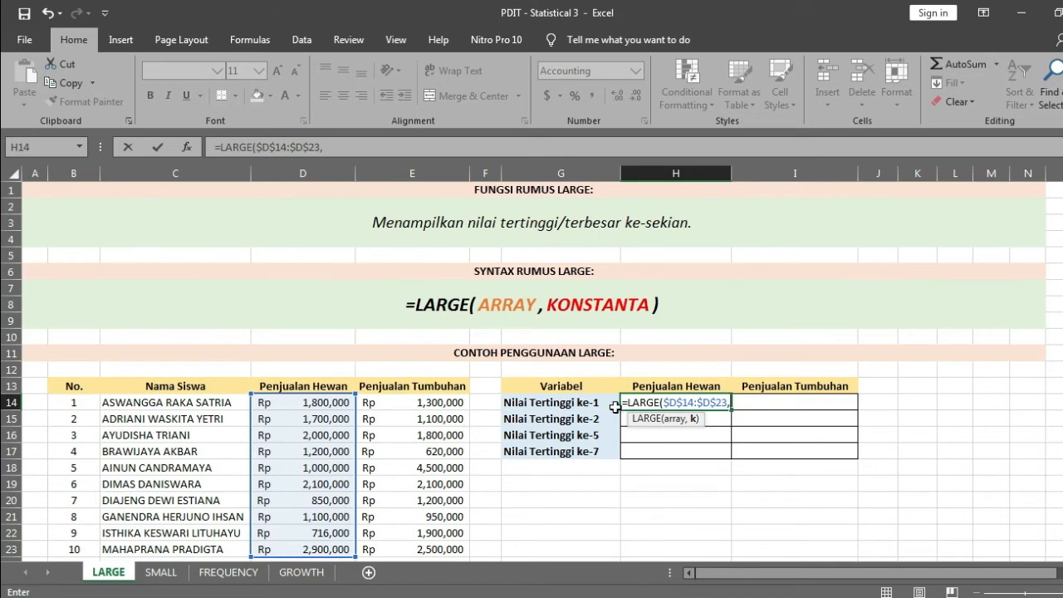
text(1)
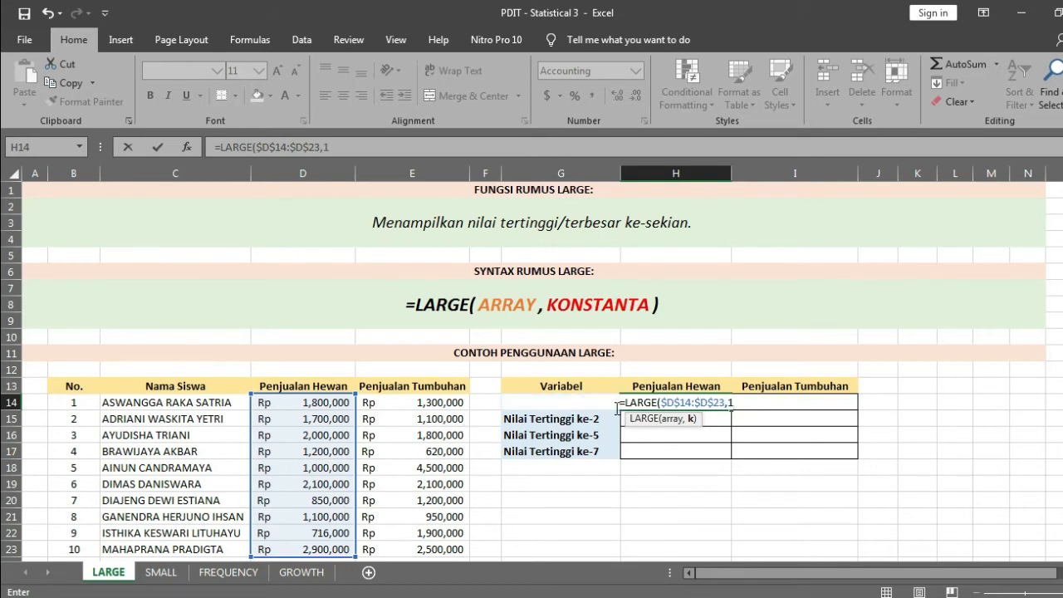
text())
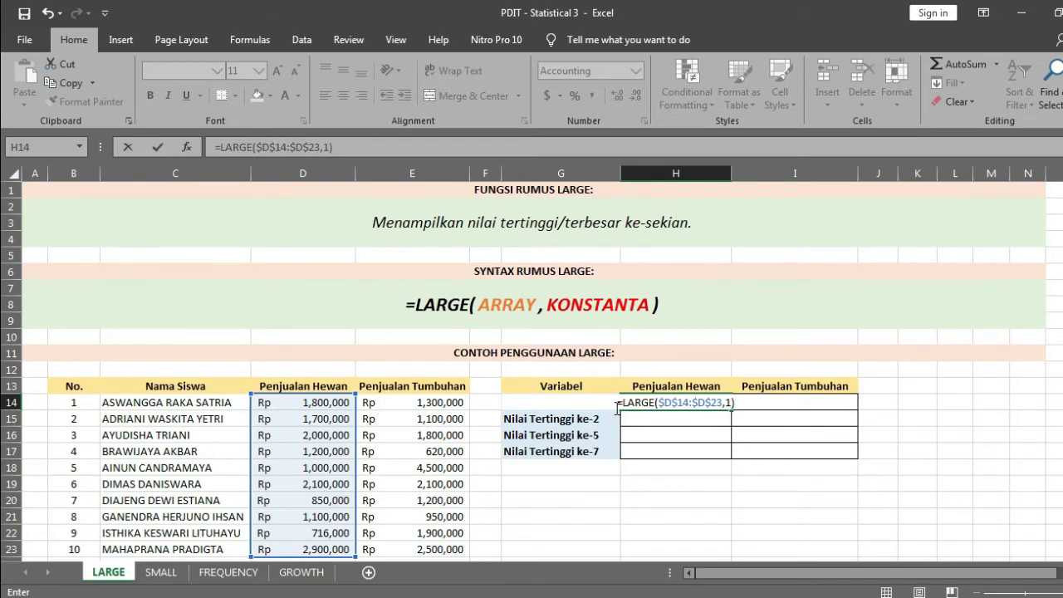
key(Return)
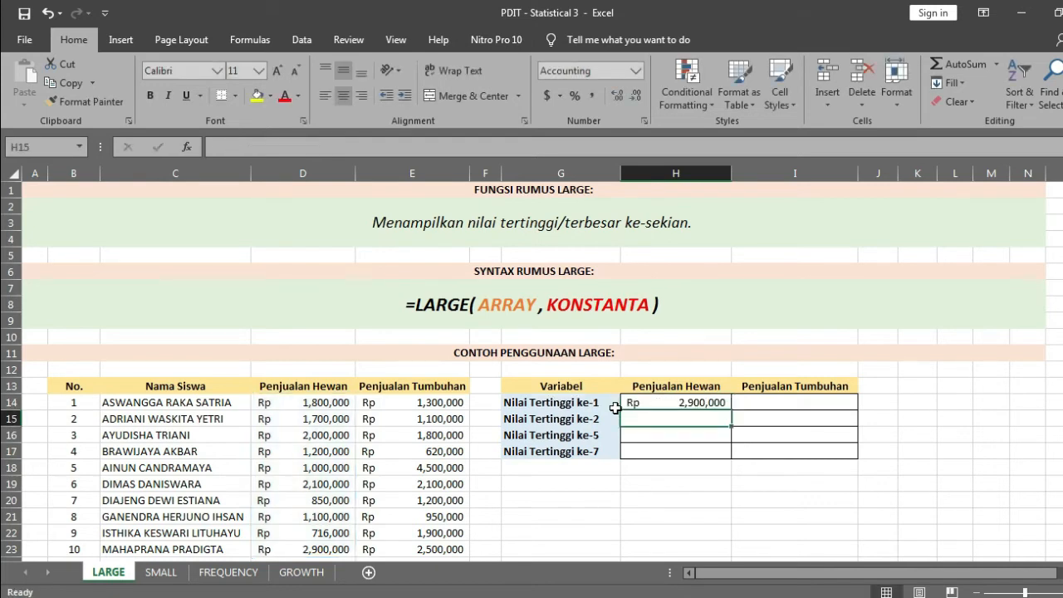
drag(322, 405, 336, 544)
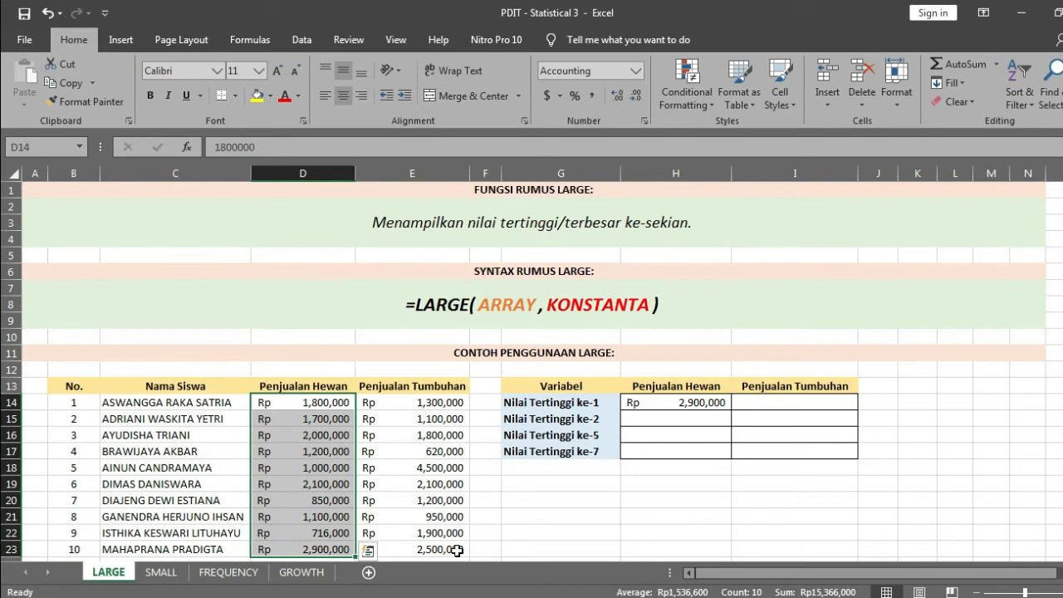
Enter =LARGE($D$14:$D$23,2) in H15 for the second-highest Penjualan Hewan value and check it against the source range
click(640, 419)
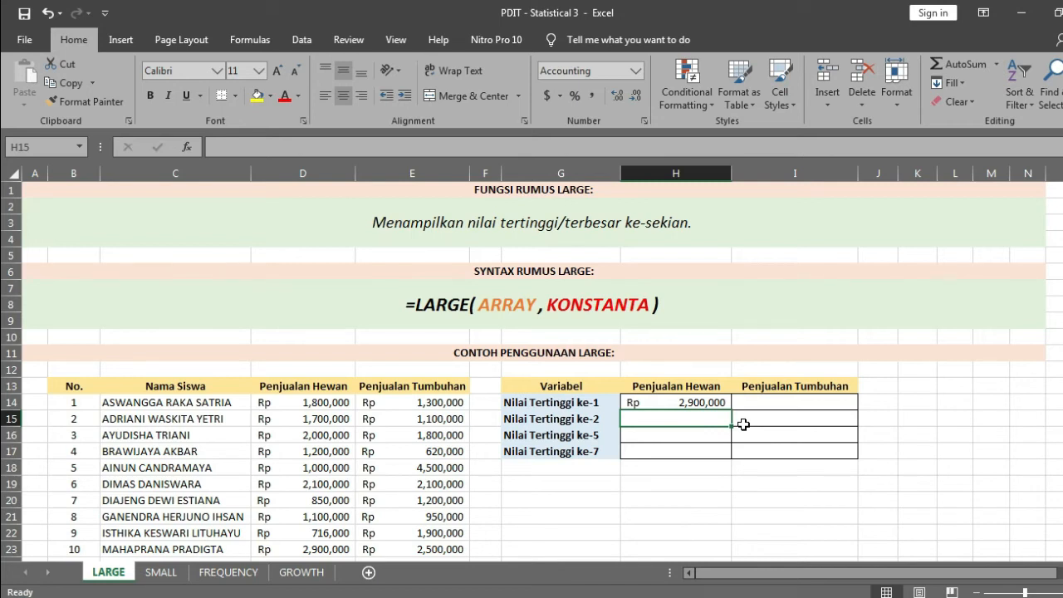
text(=large)
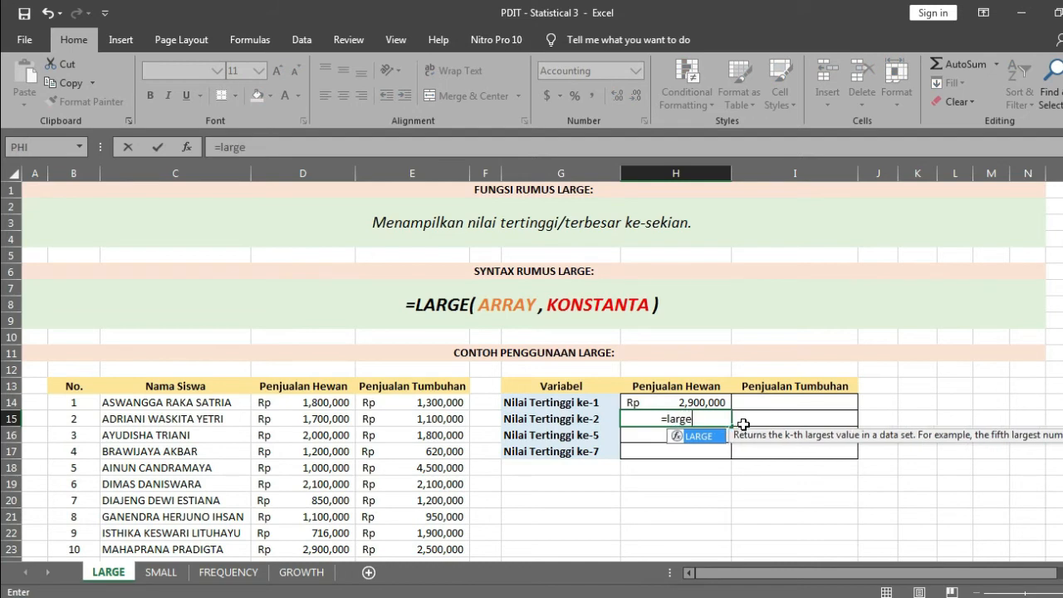
double_click(715, 434)
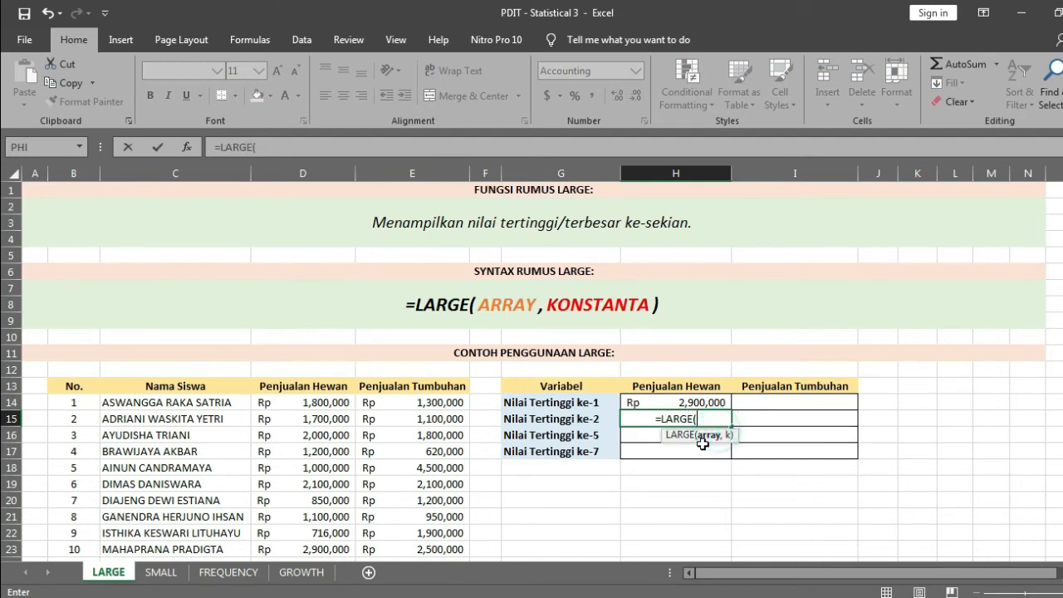
drag(330, 404, 332, 548)
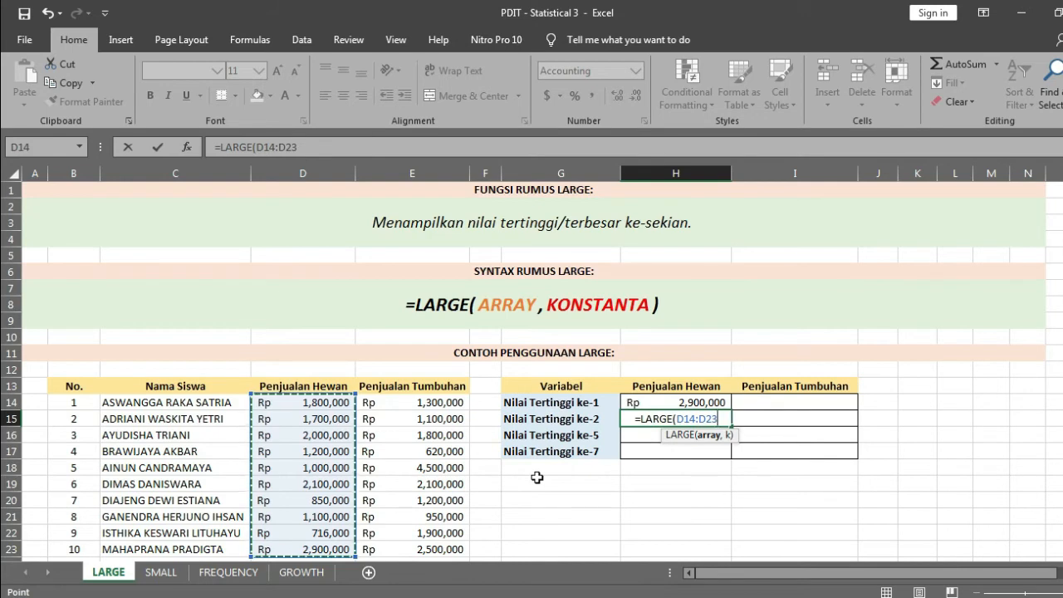
key(F4)
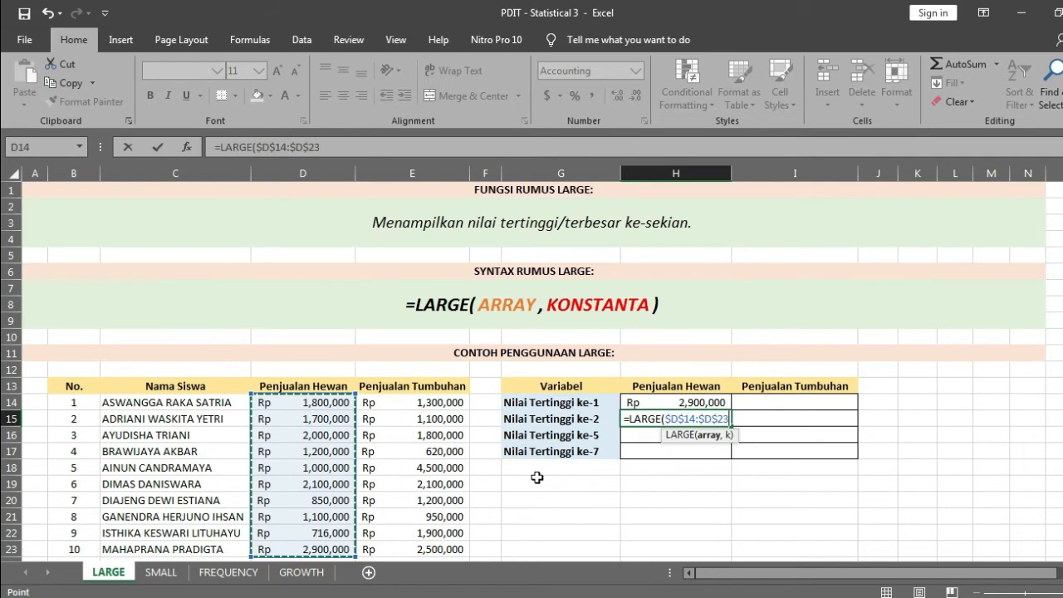
text(,)
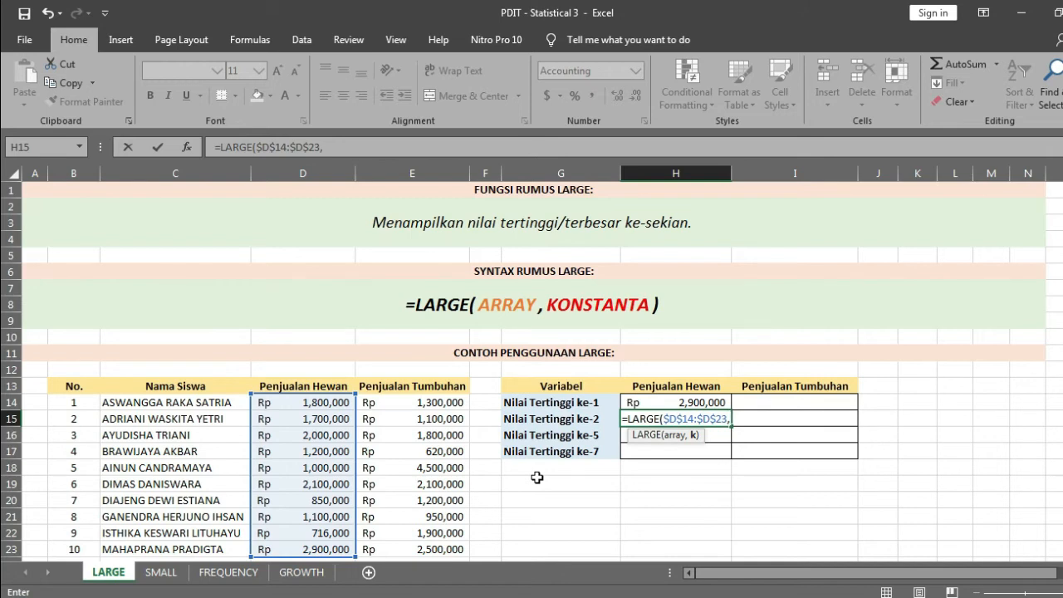
text(2)
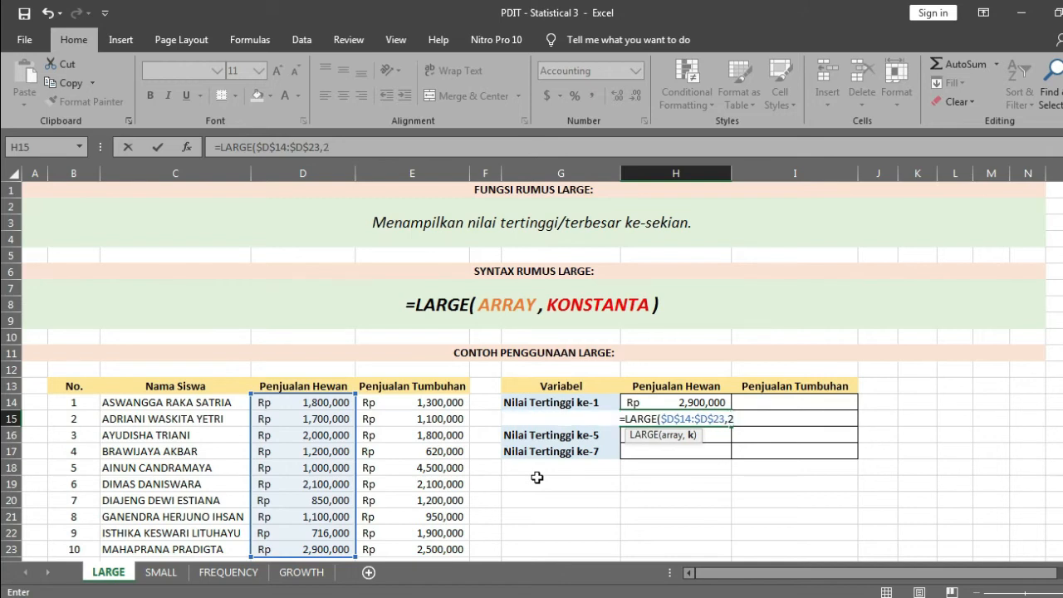
text())
key(Return)
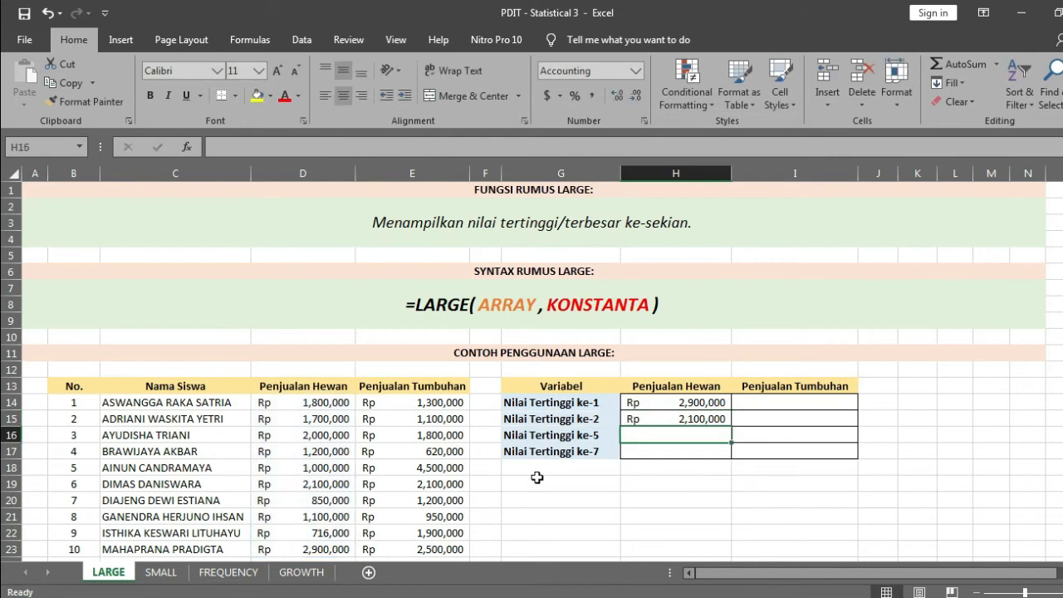
click(326, 403)
drag(328, 422, 341, 553)
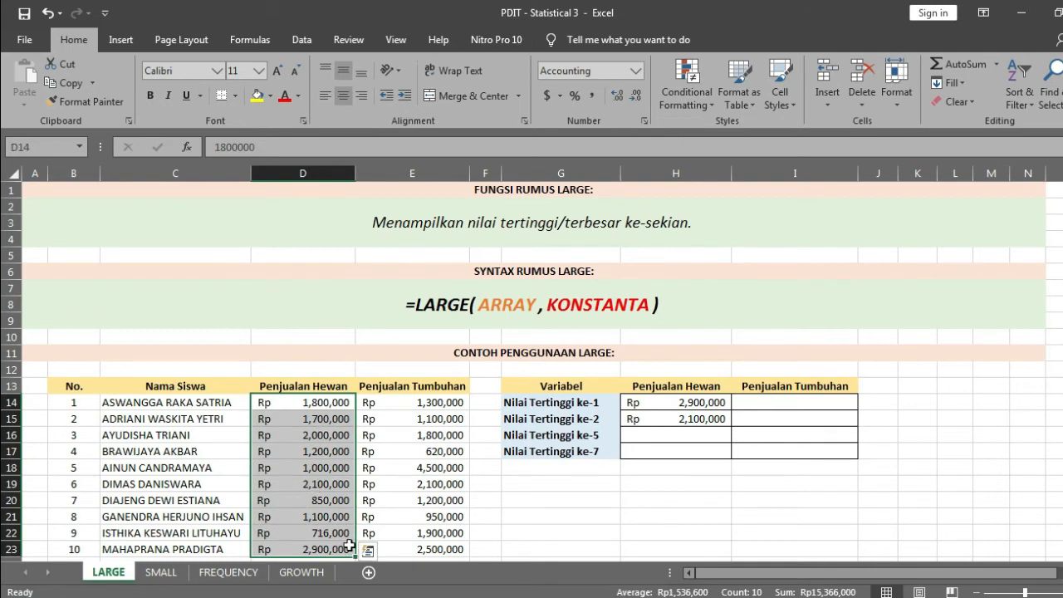
Insert the LARGE function from the Statistical function library into H16, in the Nilai Tertinggi ke-5 row
click(660, 438)
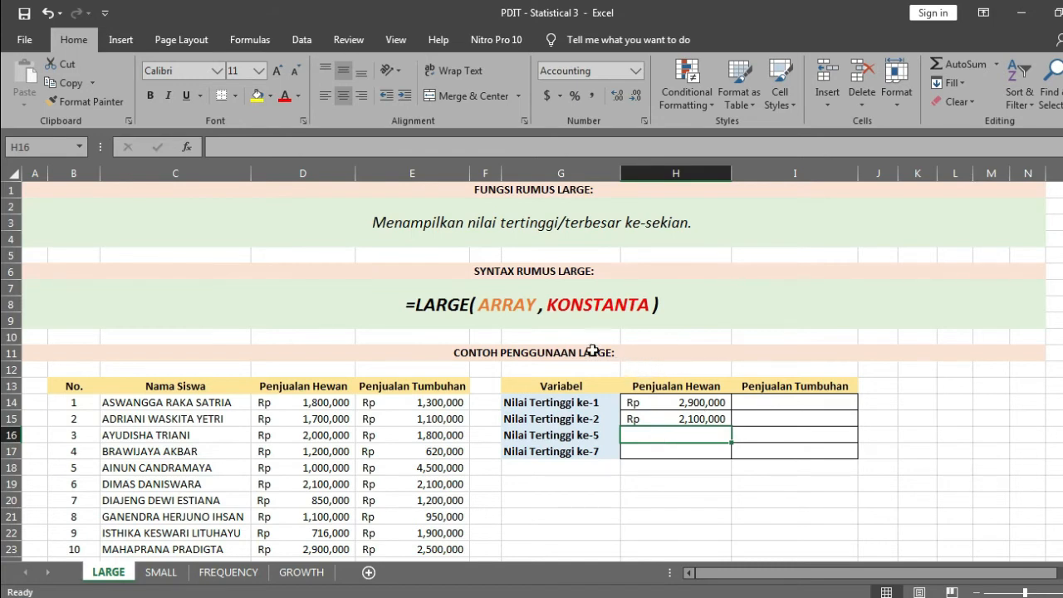
click(250, 41)
click(407, 83)
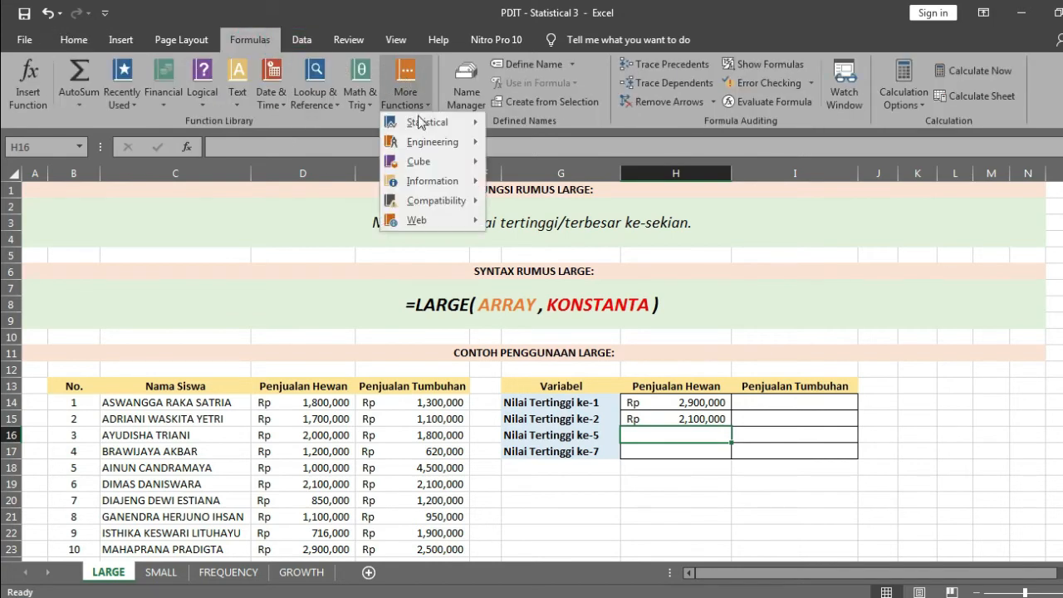
mouse_move(419, 116)
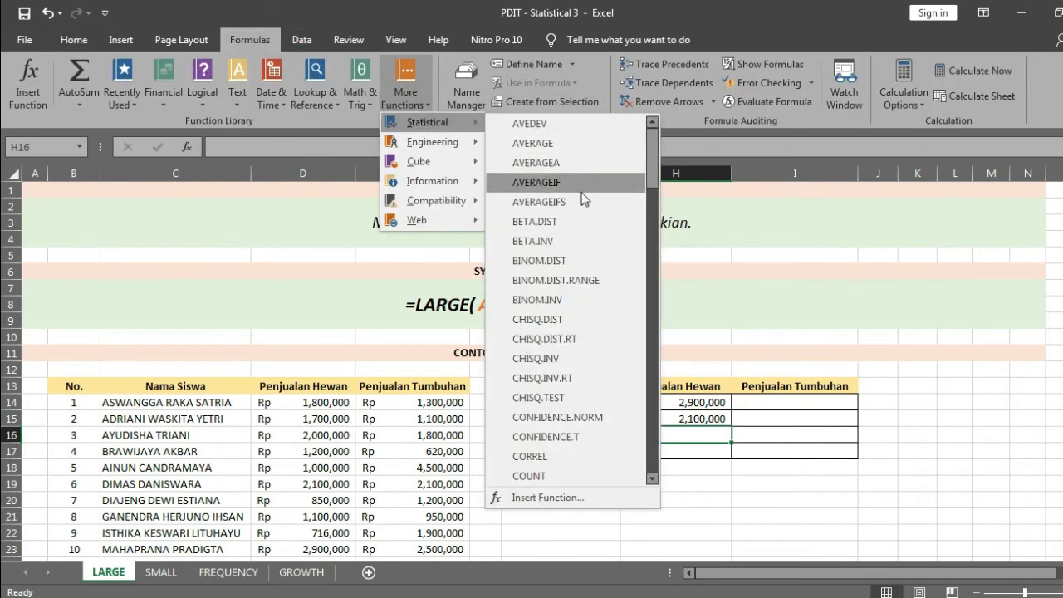
scroll(586, 349, down, 11)
scroll(585, 349, down, 2)
click(577, 374)
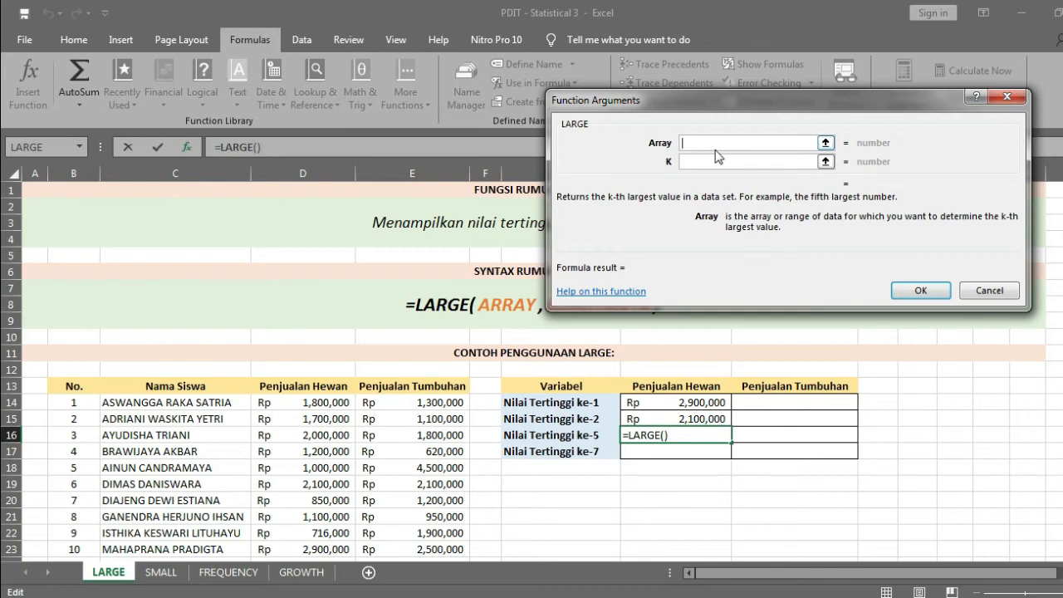
text(d14:)
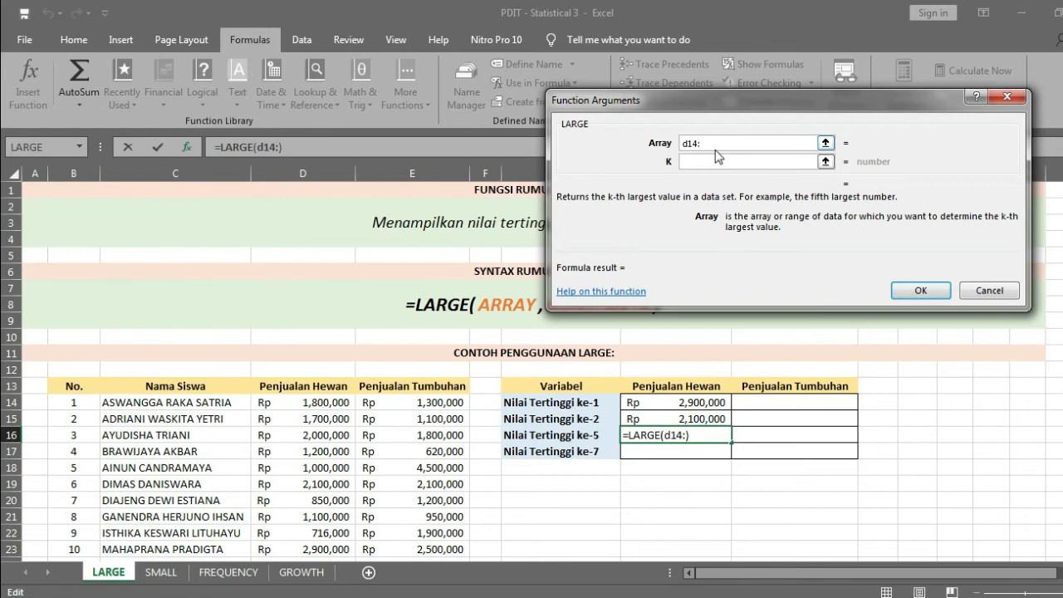
text(d23)
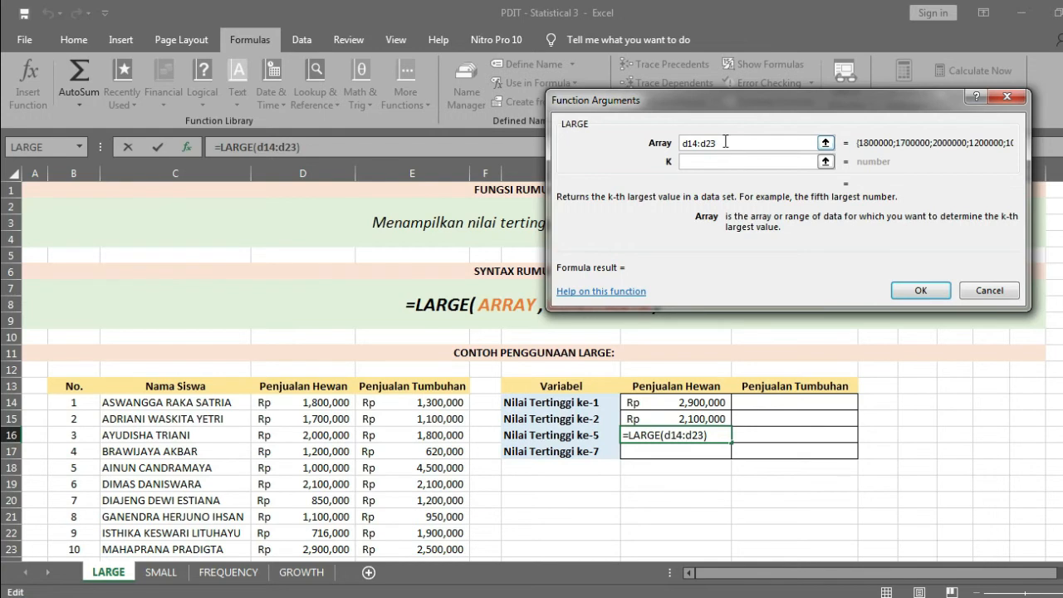
drag(724, 141, 675, 148)
key(BackSpace)
key(BackSpace)
key(BackSpace)
key(BackSpace)
key(BackSpace)
key(BackSpace)
key(BackSpace)
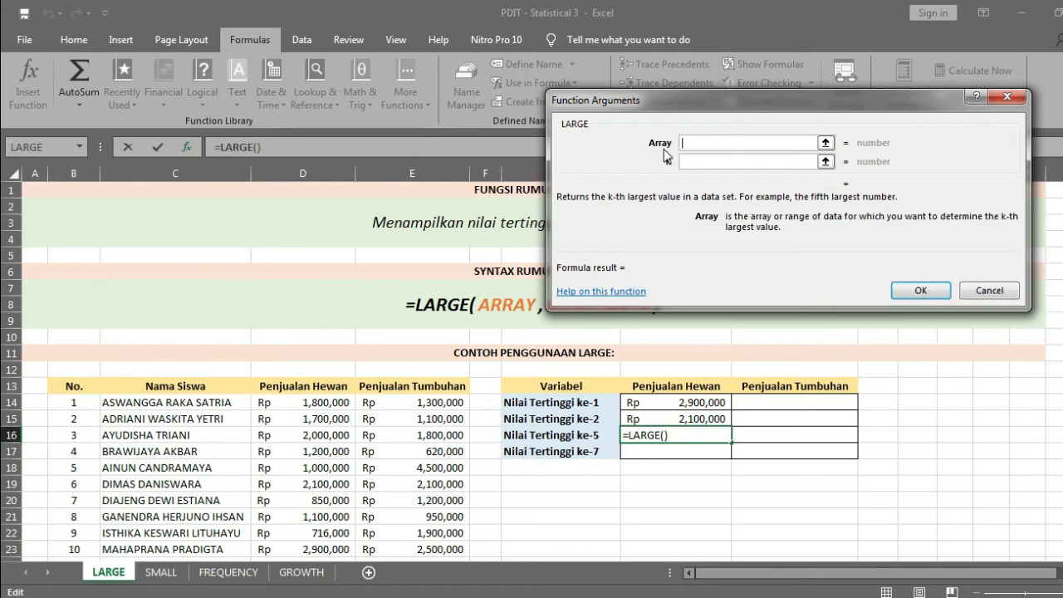
Complete the LARGE function in H16 with array D14:D23 and K set to 5
click(827, 143)
drag(330, 403, 333, 545)
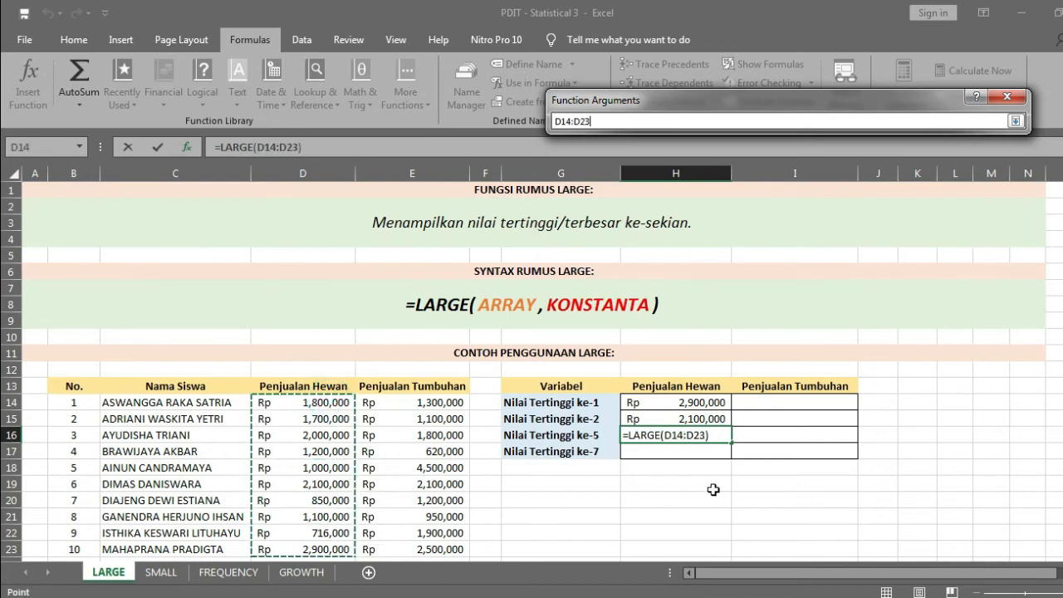
key(Return)
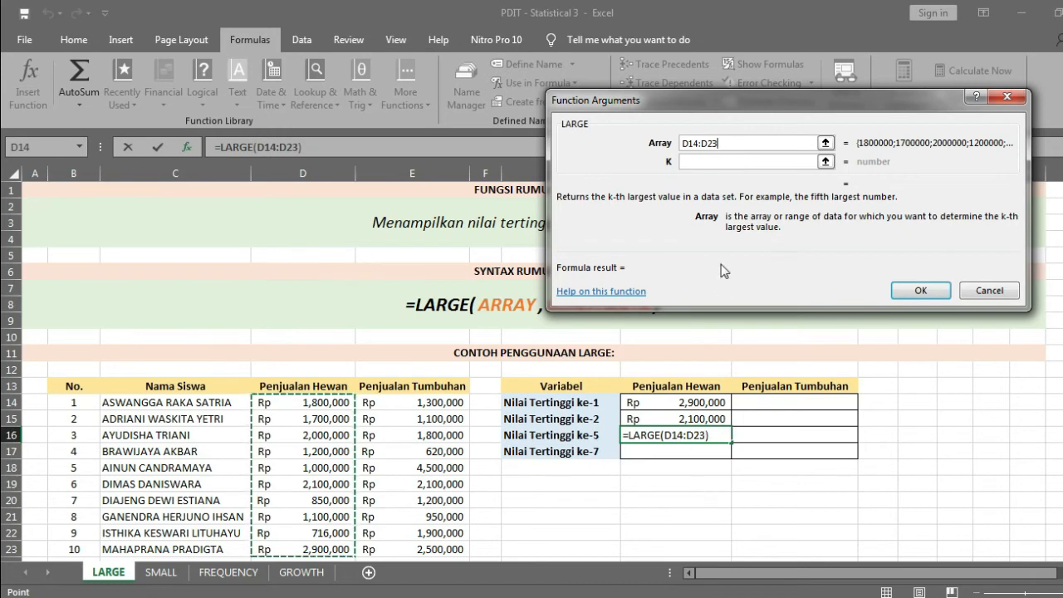
click(753, 162)
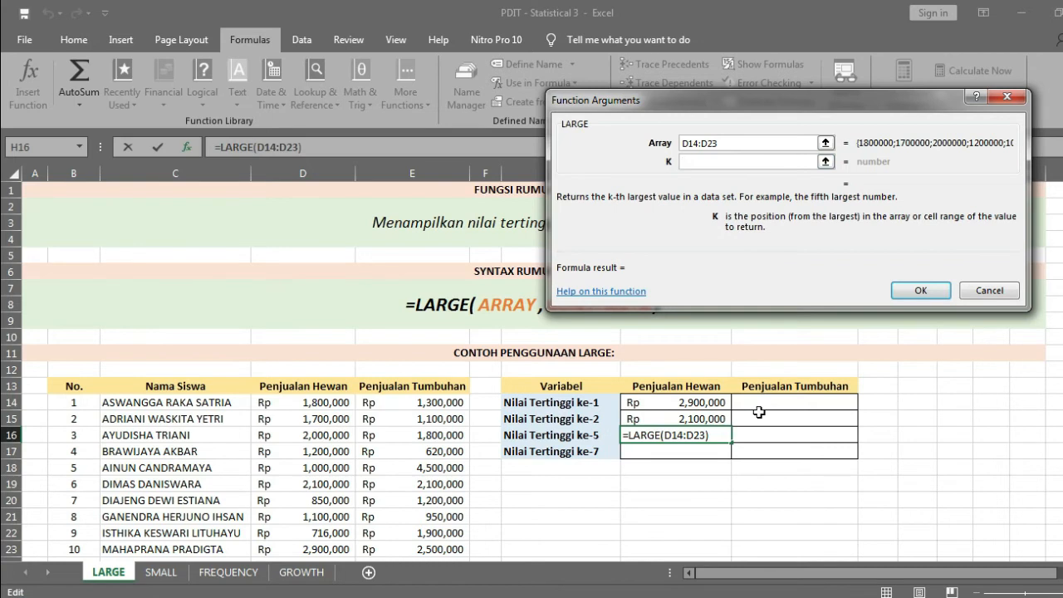
text(5)
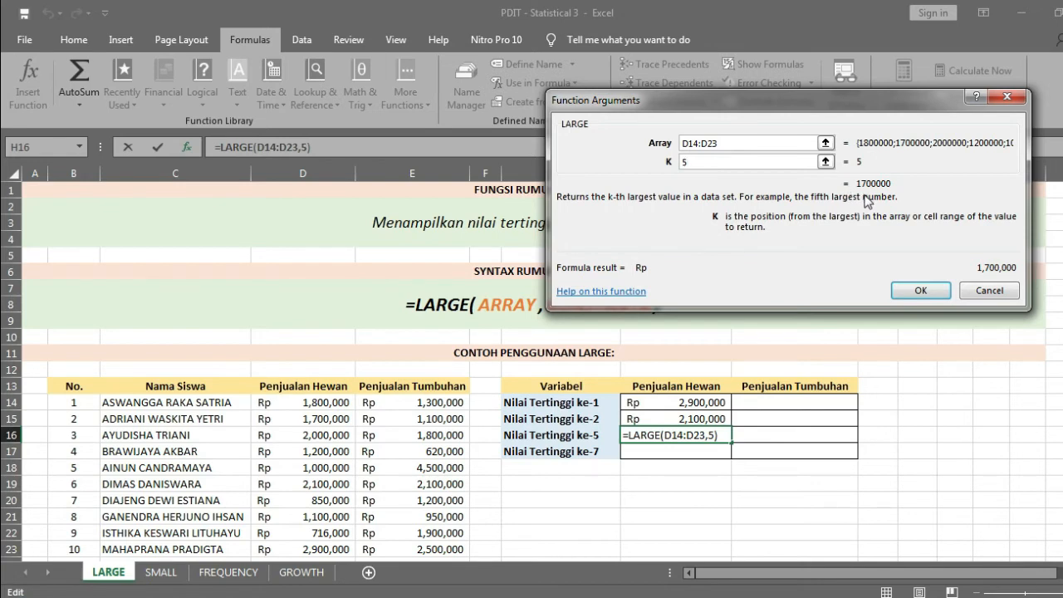
click(927, 286)
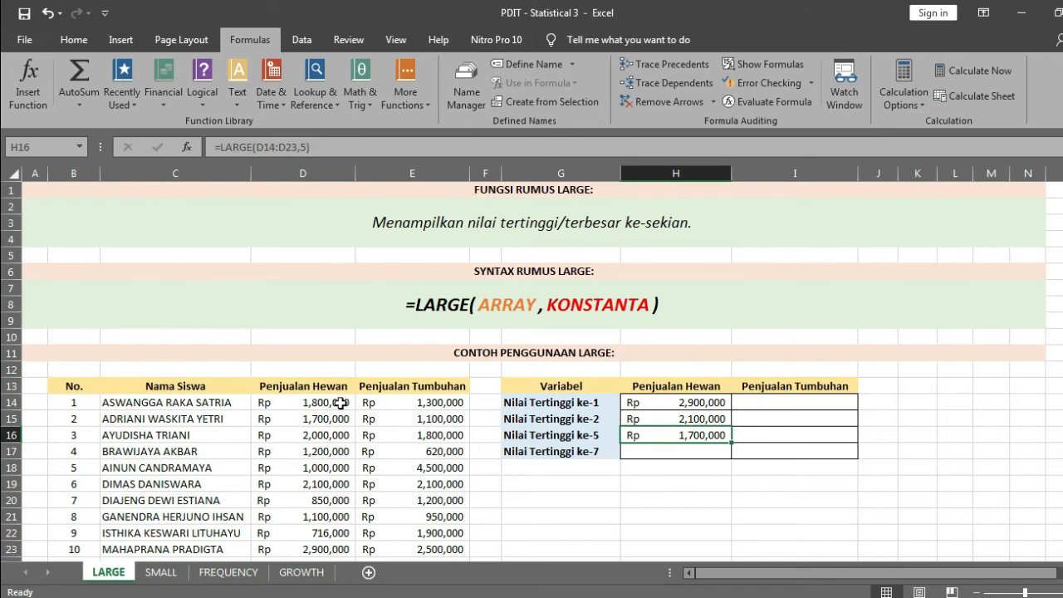
Widen column K and paste the Penjualan Hewan figures from D14:D23 into K14 as values only
drag(341, 402, 339, 547)
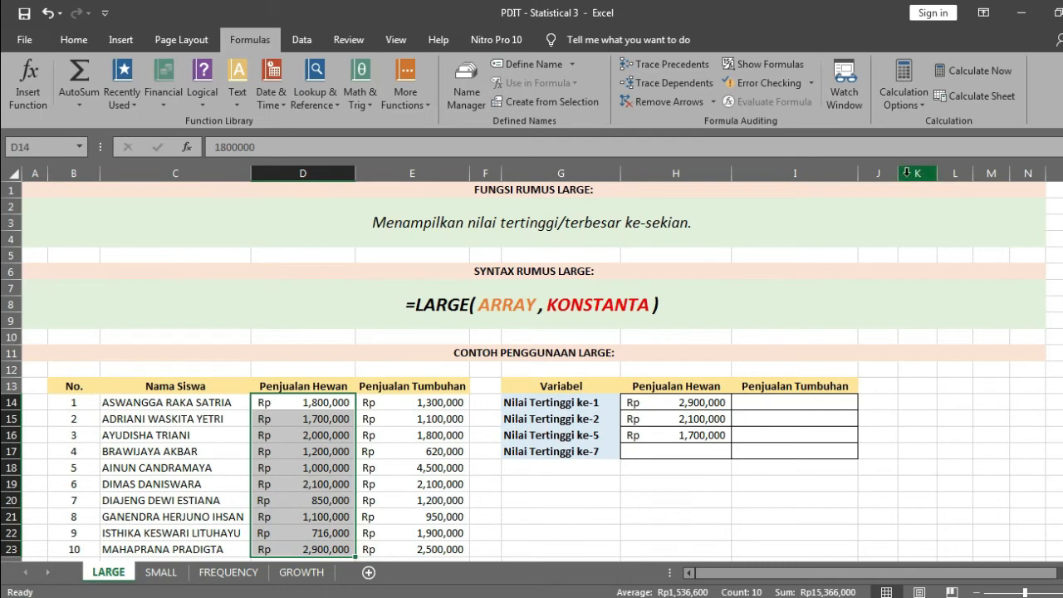
drag(937, 169, 992, 169)
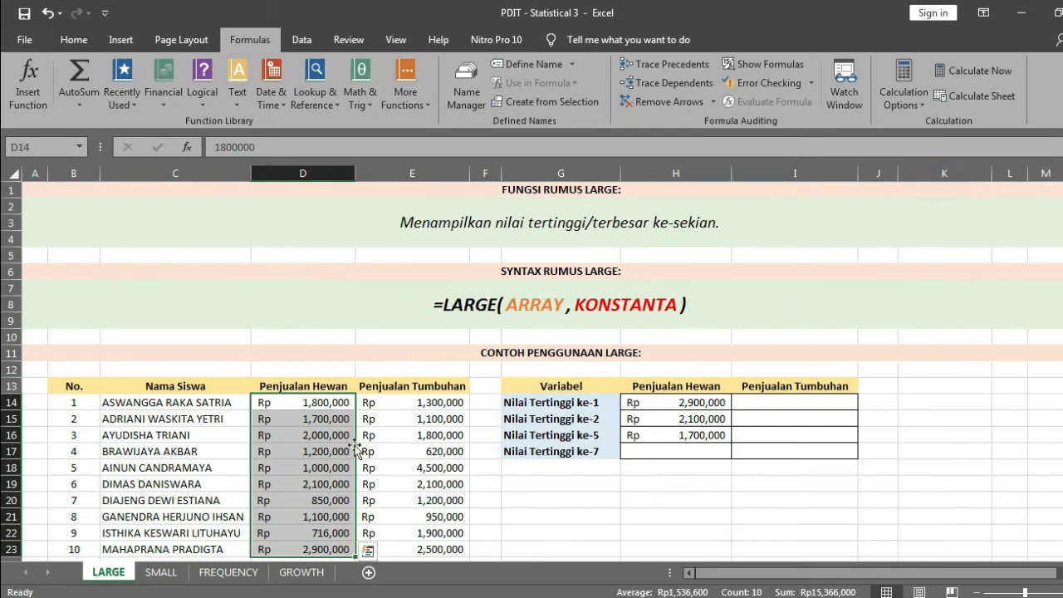
key(ctrl+c)
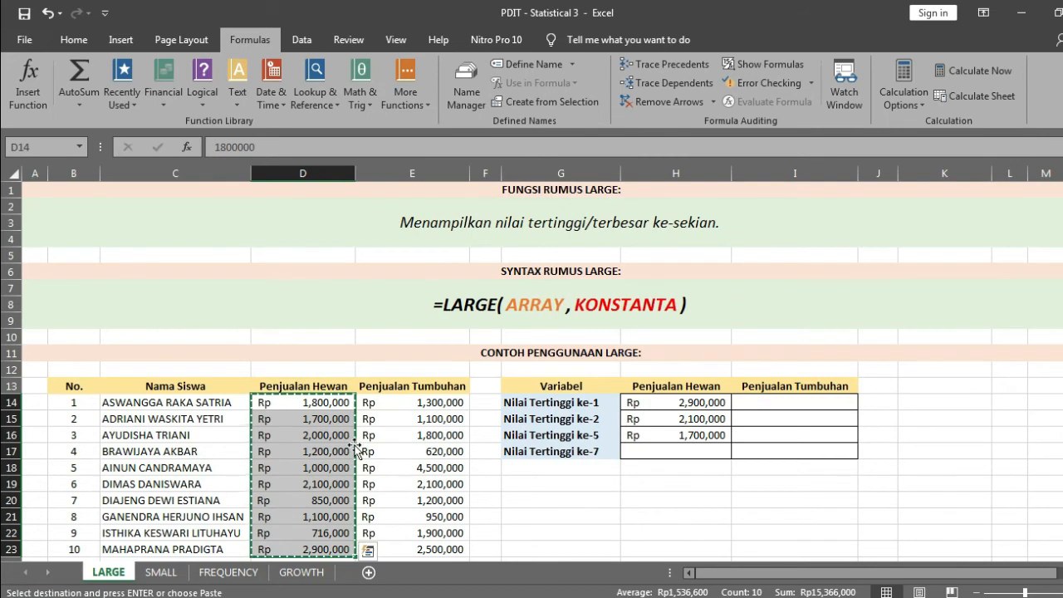
click(952, 402)
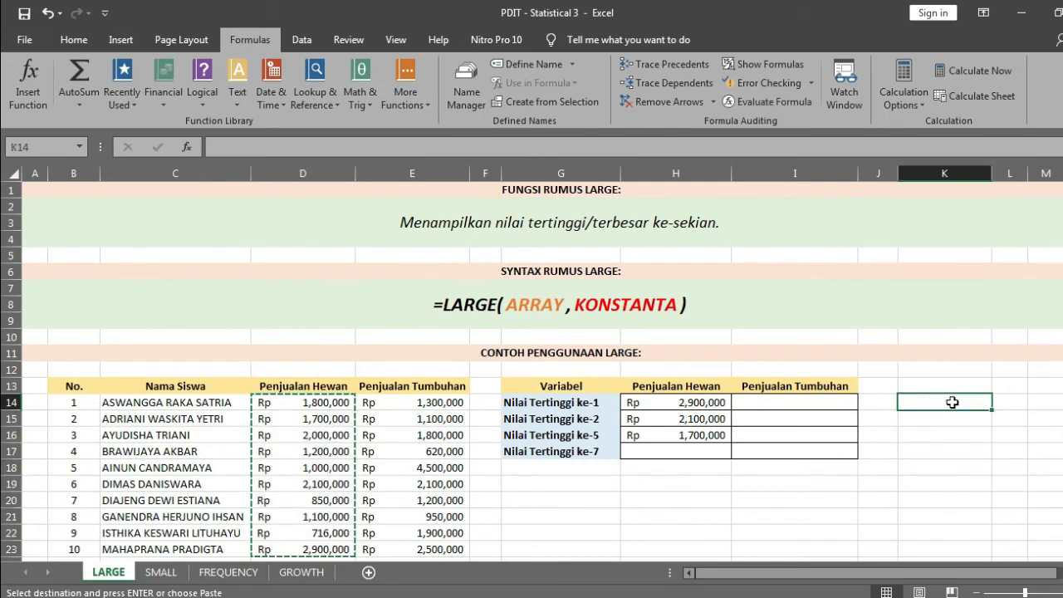
right_click(954, 403)
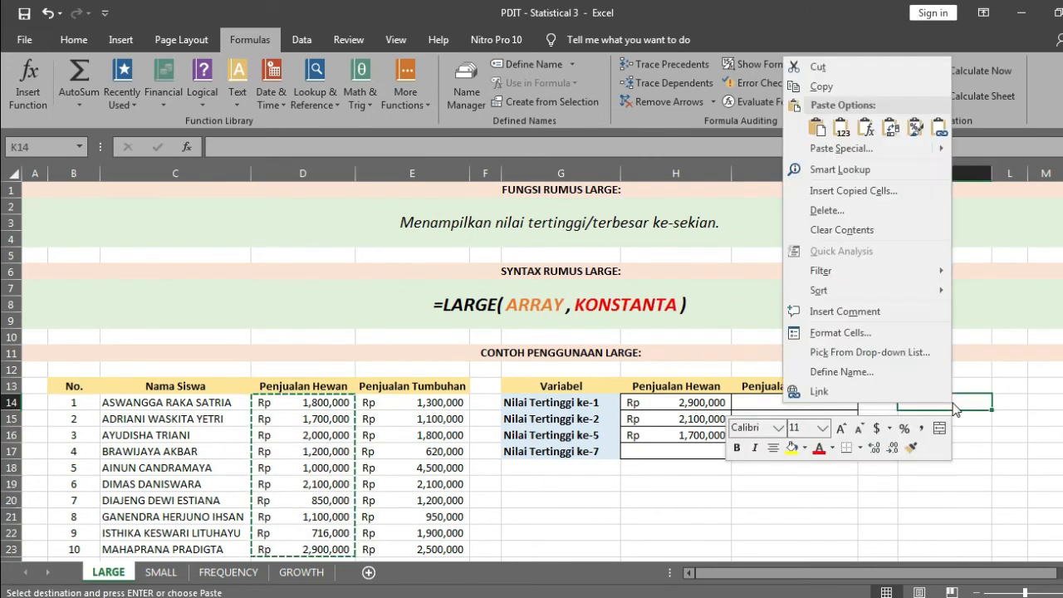
click(954, 404)
key(shift+F10)
key(s)
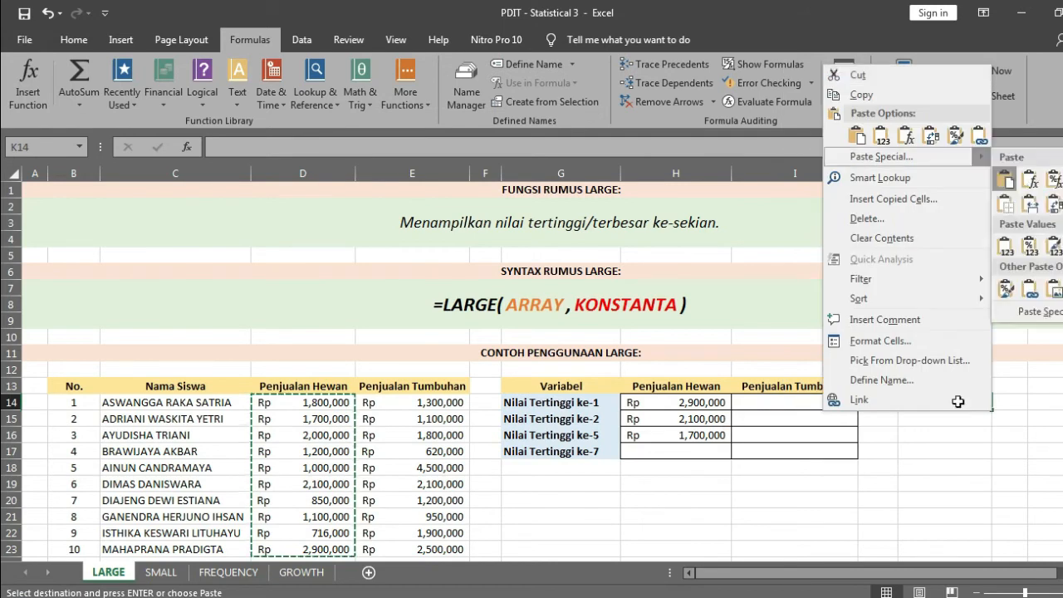
key(Return)
key(v)
key(Return)
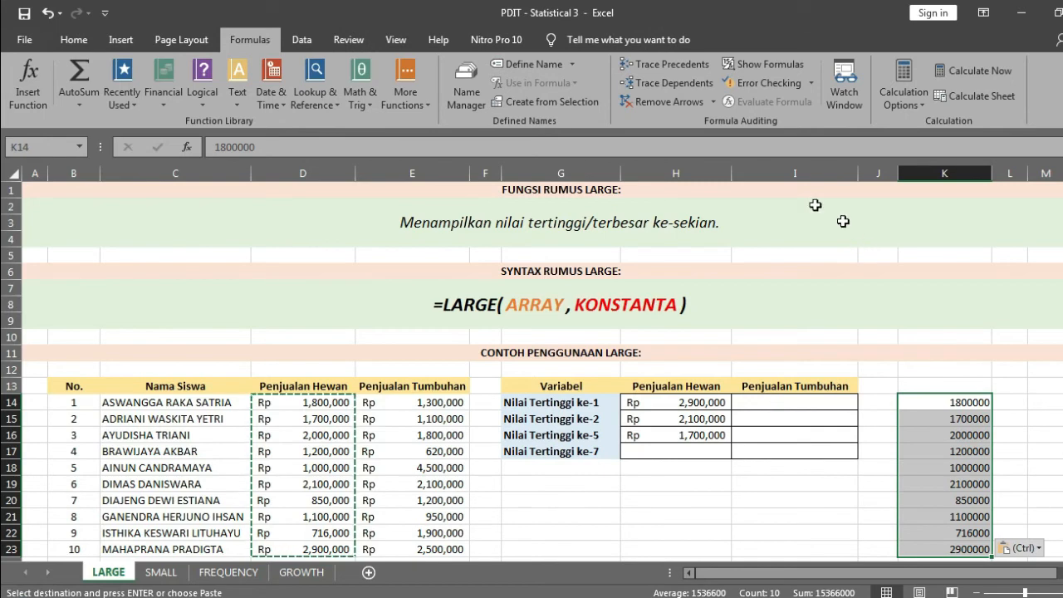
Sort the copied figures in K14:K23 from largest to smallest and check the LARGE results against their order
click(73, 39)
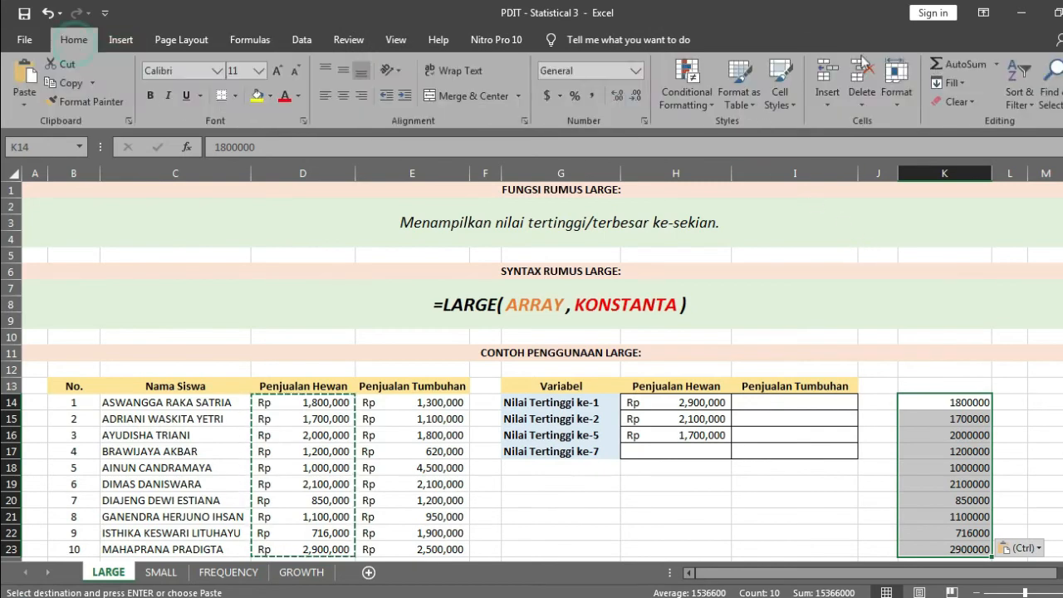
click(1029, 91)
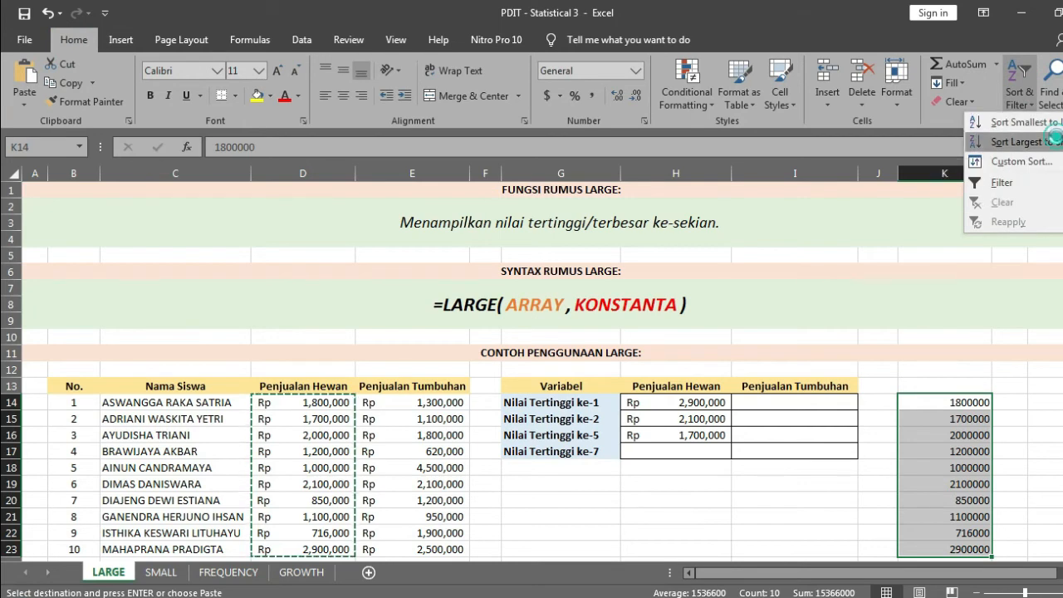
click(1023, 142)
drag(967, 401, 978, 470)
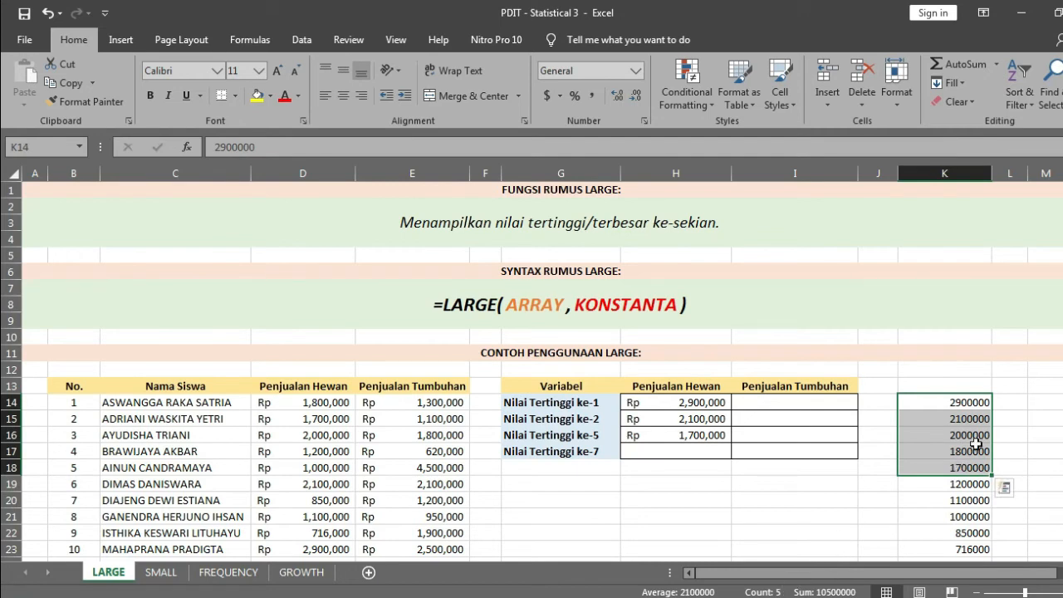
click(968, 401)
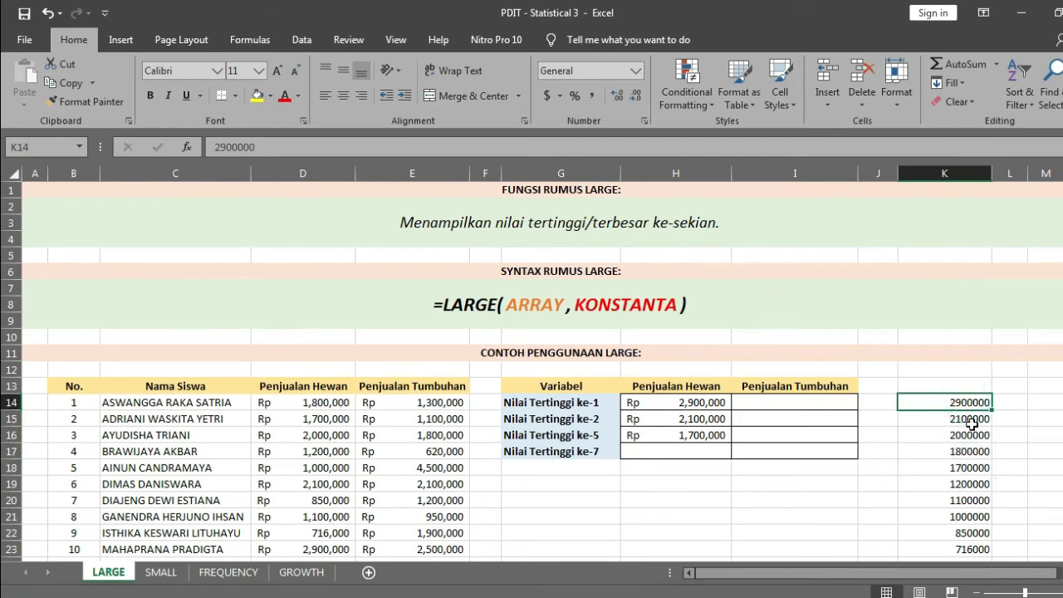
click(972, 422)
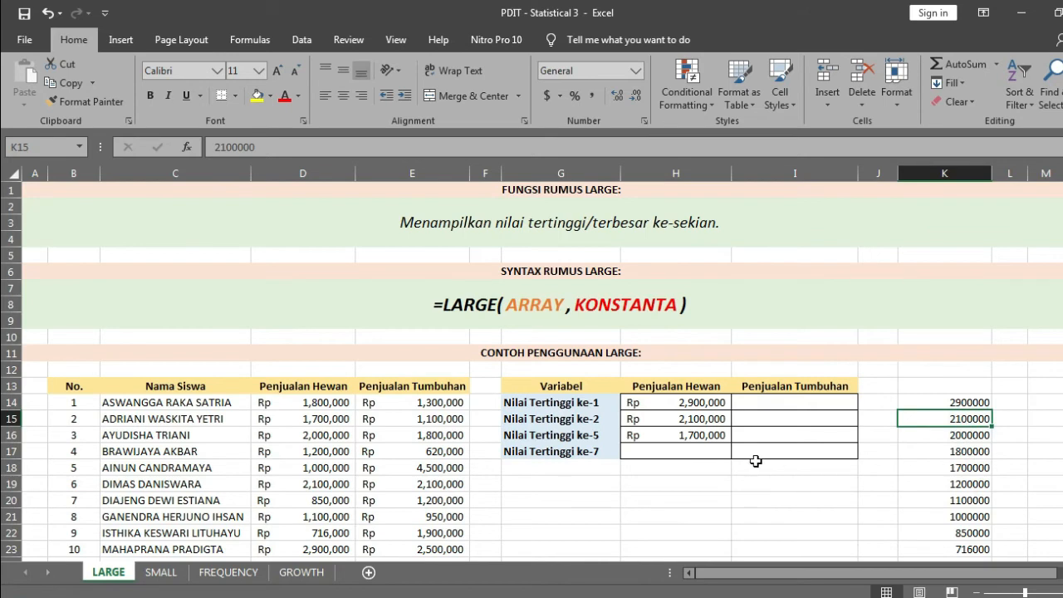
Insert the LARGE function from the Statistical function library into H17, in the Nilai Tertinggi ke-7 row
click(696, 456)
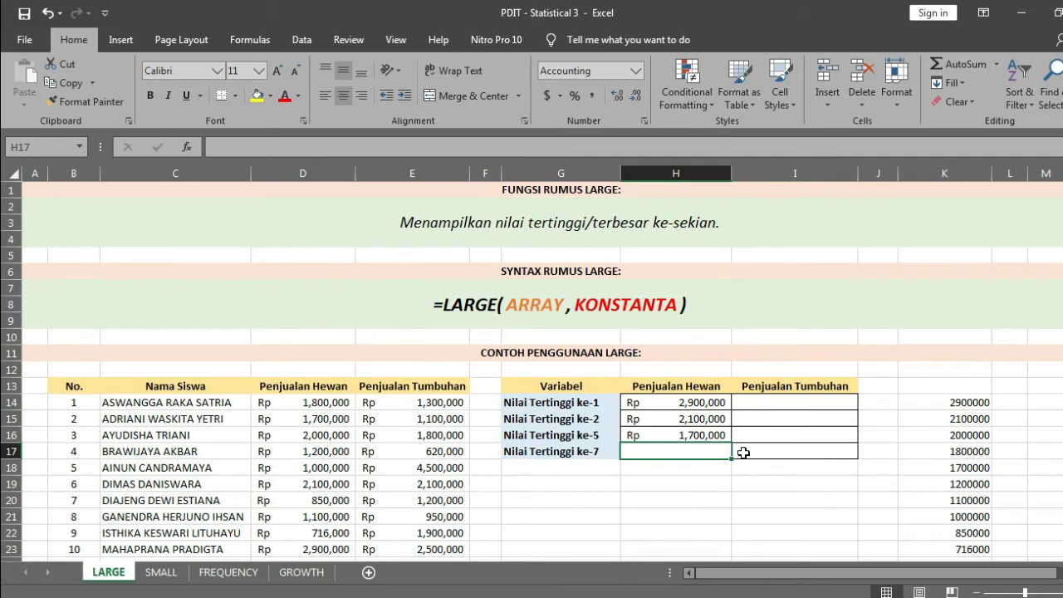
click(262, 45)
click(406, 79)
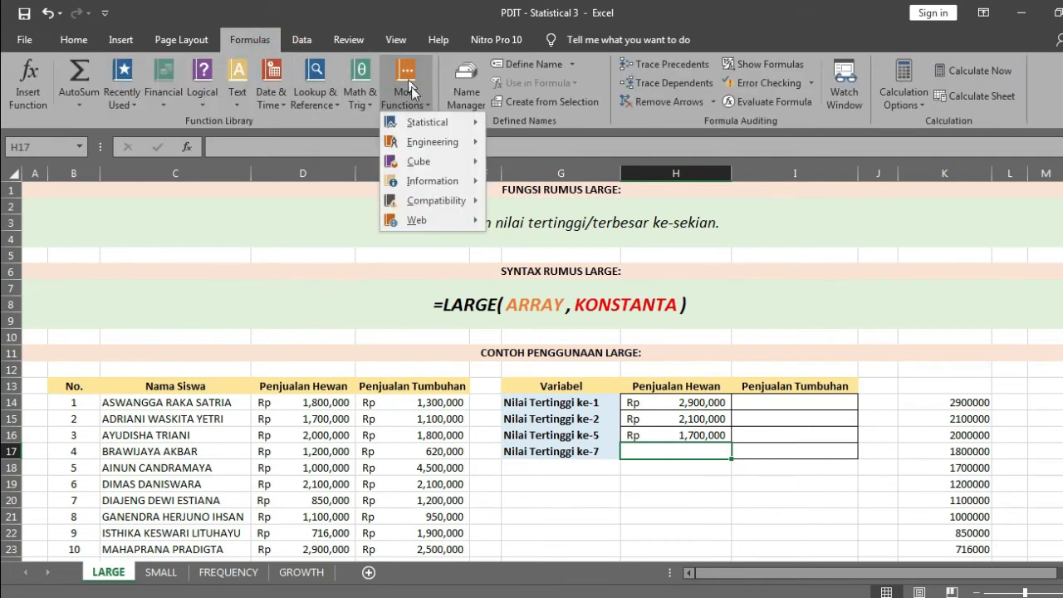
mouse_move(427, 122)
scroll(585, 437, down, 4)
scroll(585, 438, down, 10)
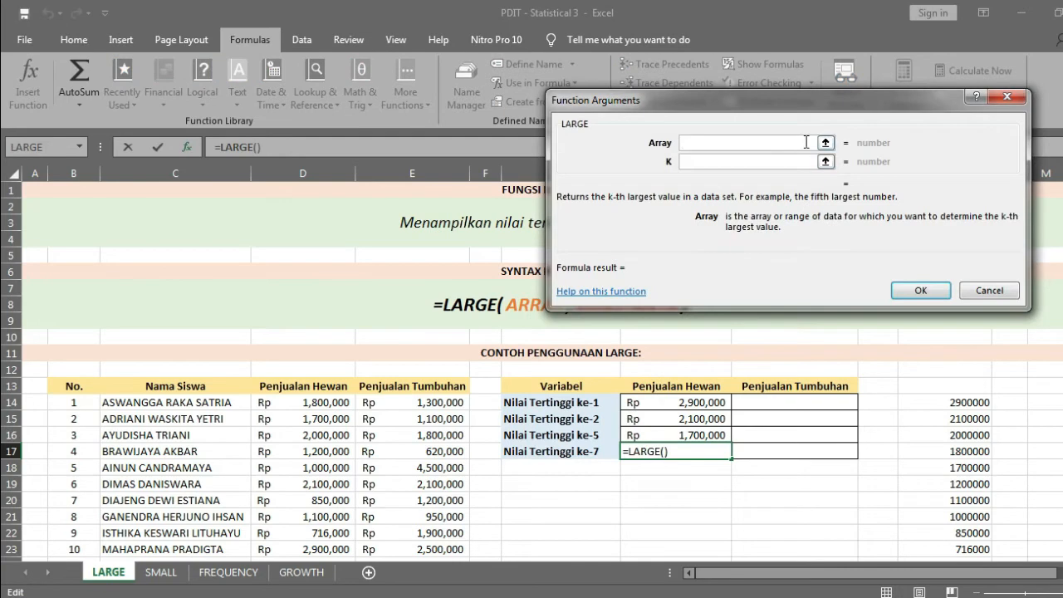
Complete the LARGE function in H17 with the absolute array $D$14:$D$23 and K set to 7
click(825, 143)
drag(340, 404, 350, 550)
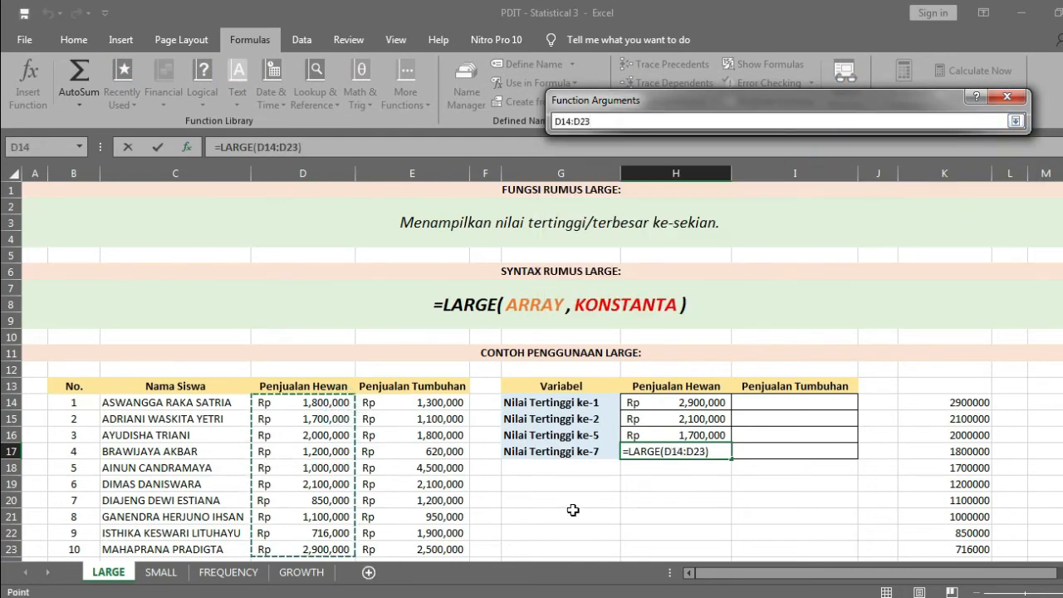
key(Return)
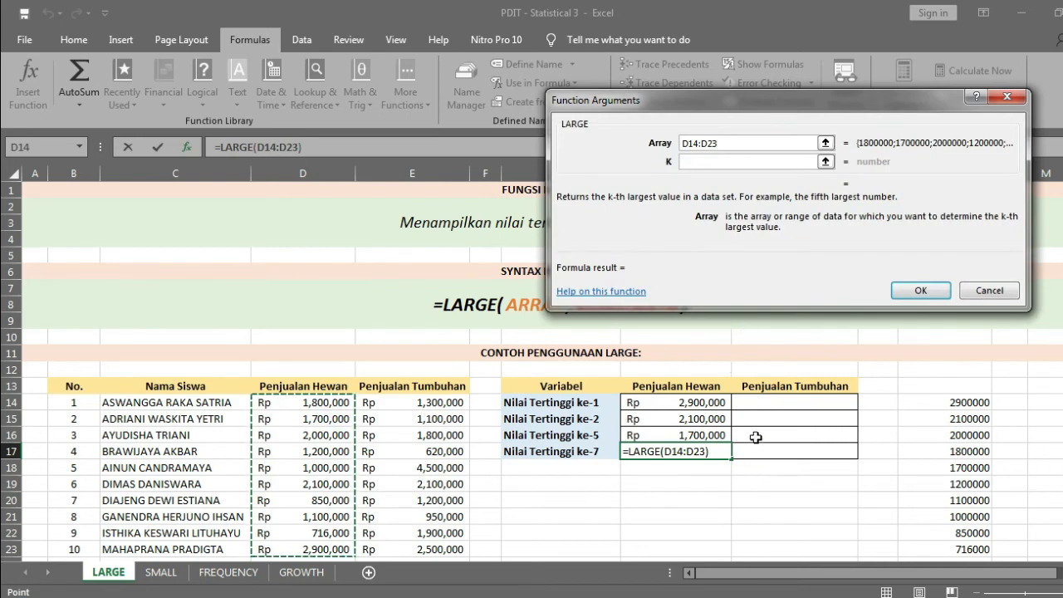
key(F4)
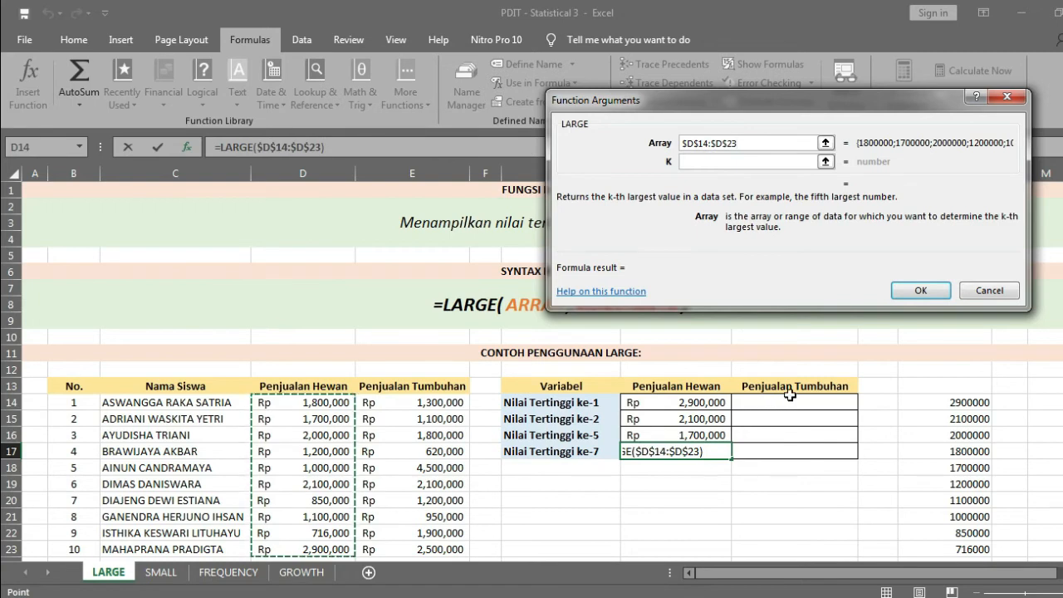
click(773, 161)
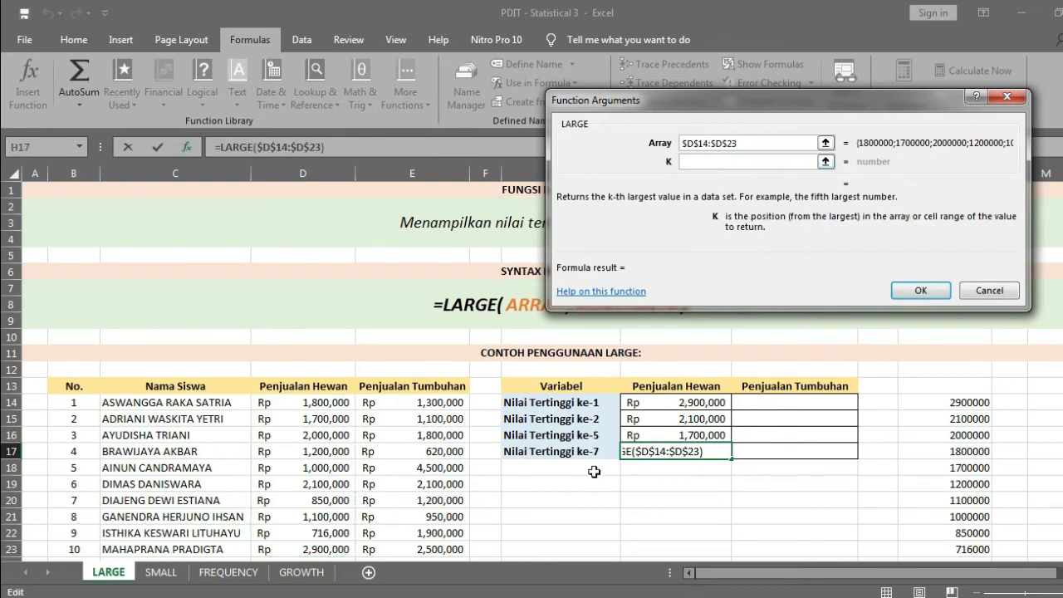
text(7)
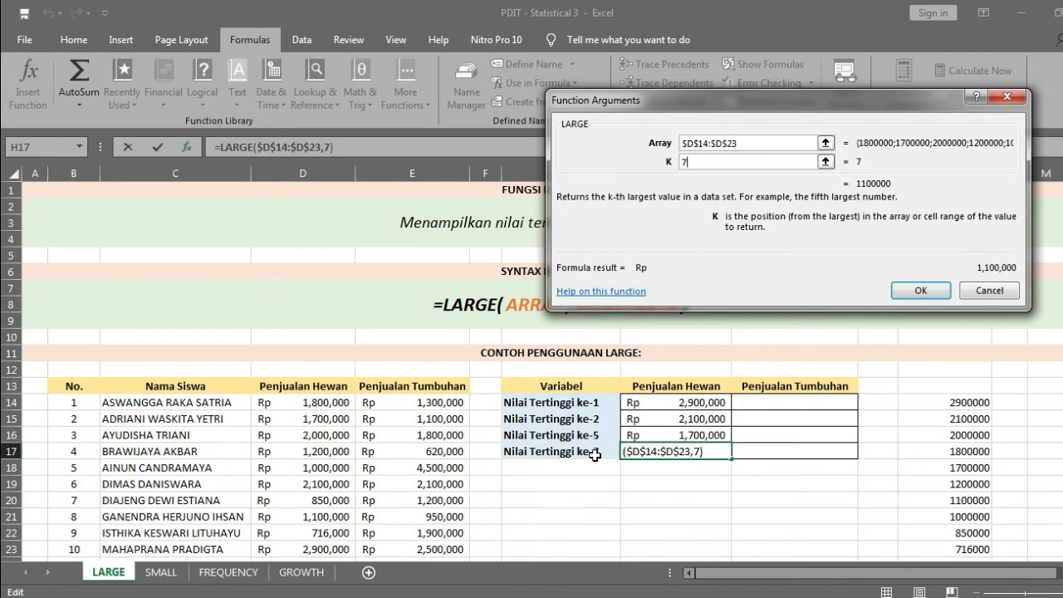
click(927, 287)
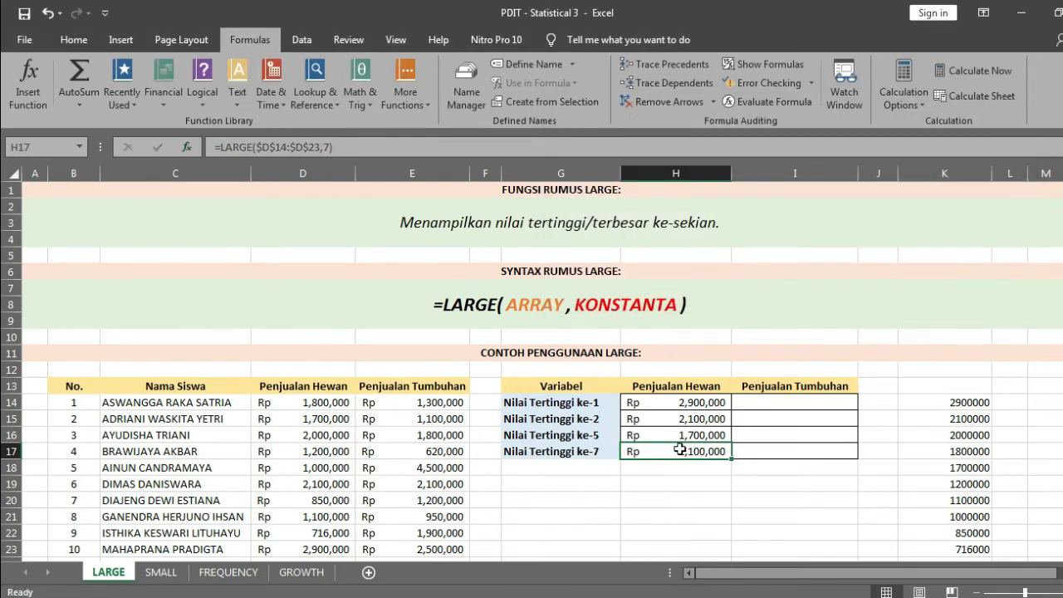
Check the seventh-highest value against the sorted list in column K and clear the helper figures from K14:K23
drag(945, 406, 949, 498)
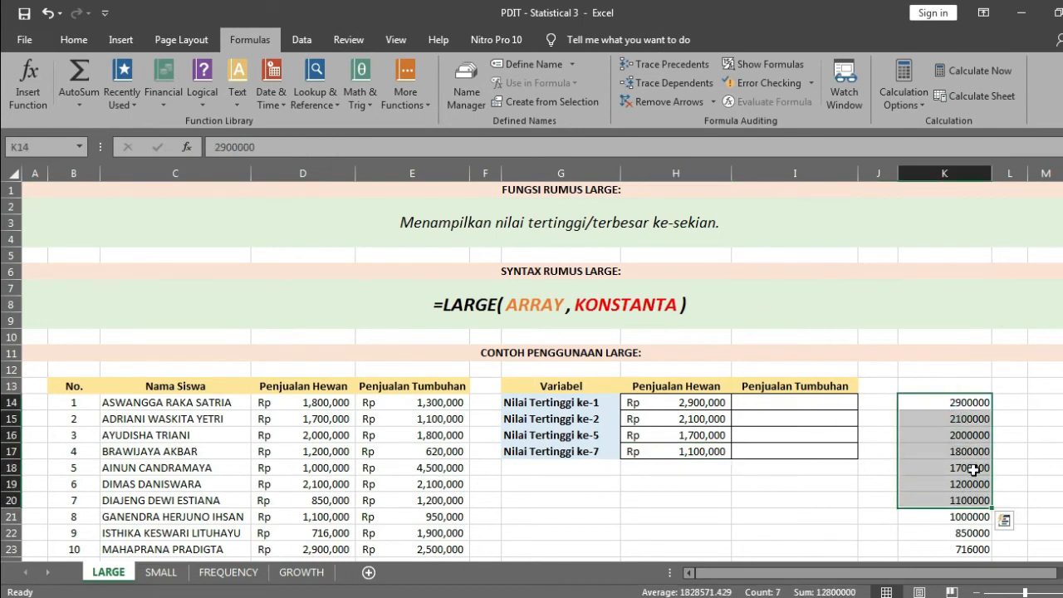
drag(955, 402, 939, 547)
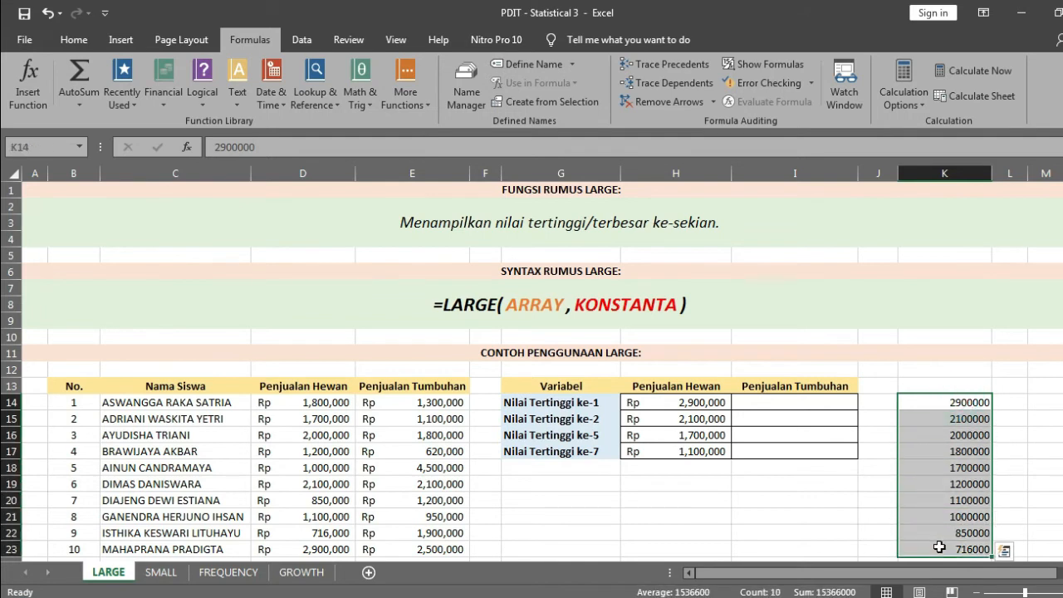
key(Delete)
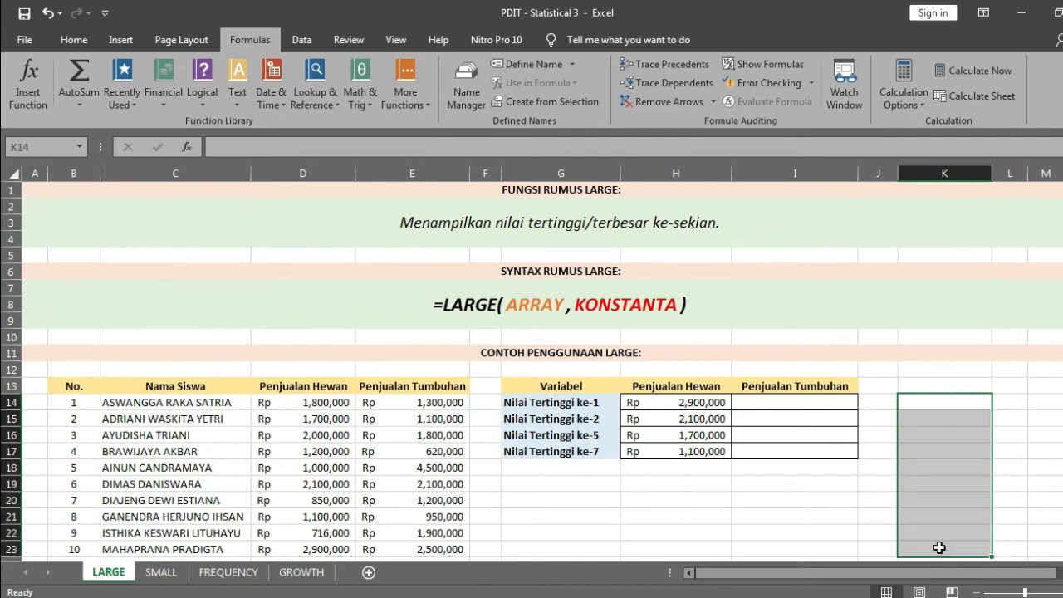
click(1030, 438)
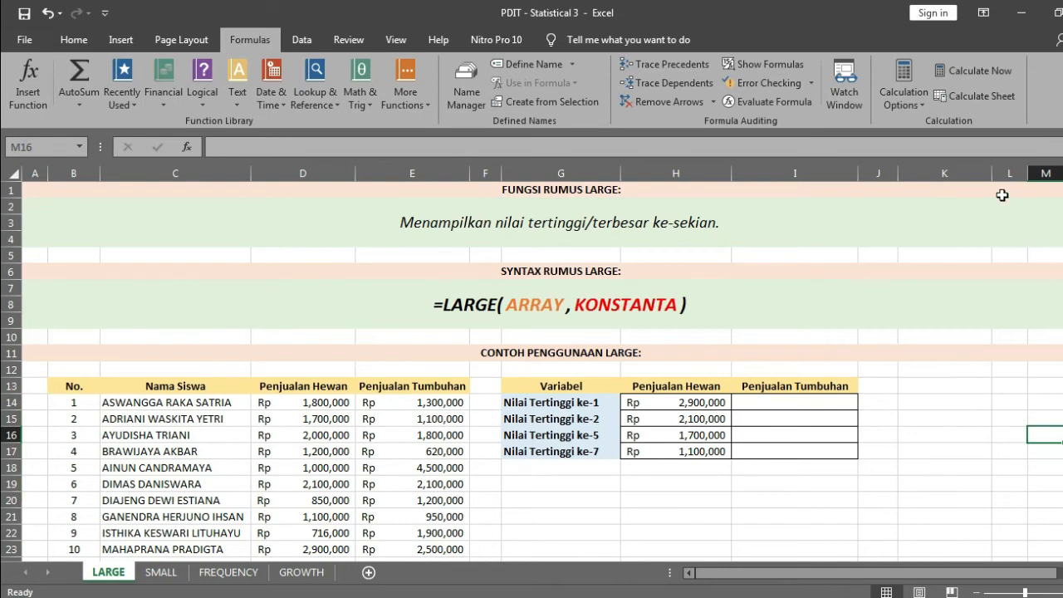
Enter =LARGE(E14:E23,1) in I14 for the highest Penjualan Tumbuhan value
click(824, 398)
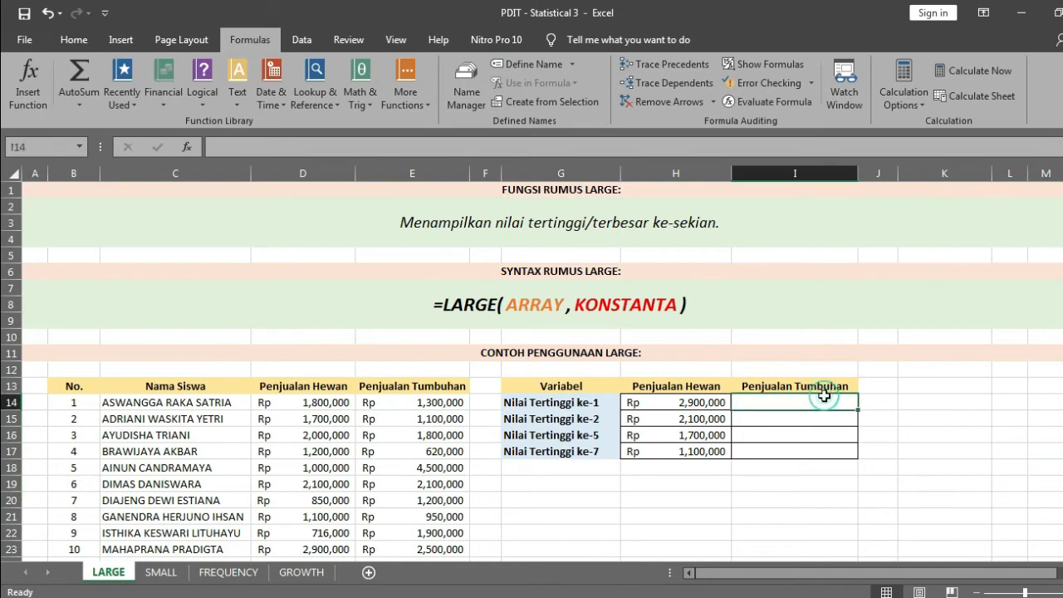
text(=)
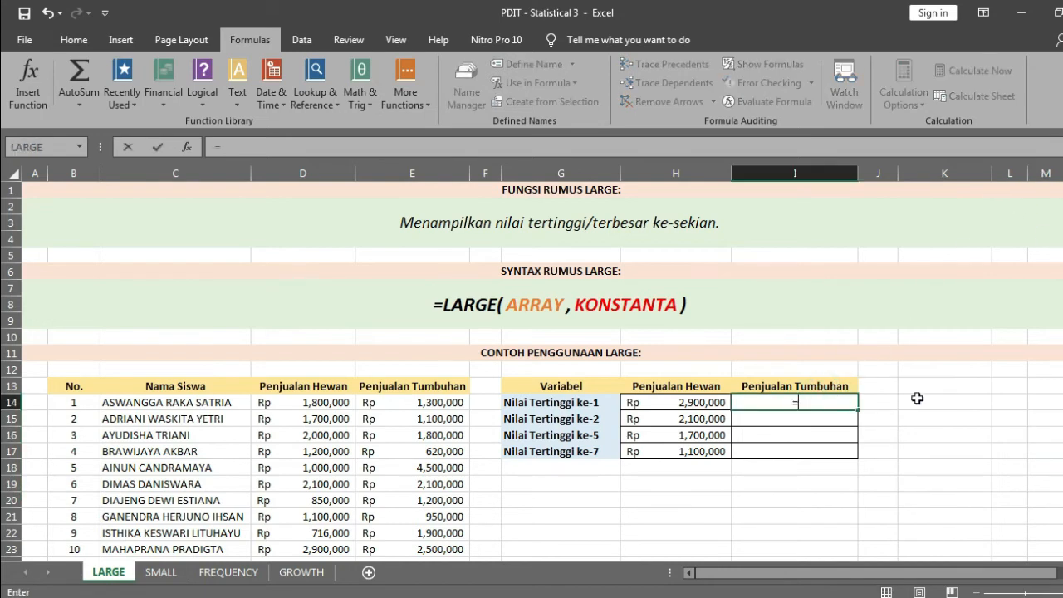
text(large)
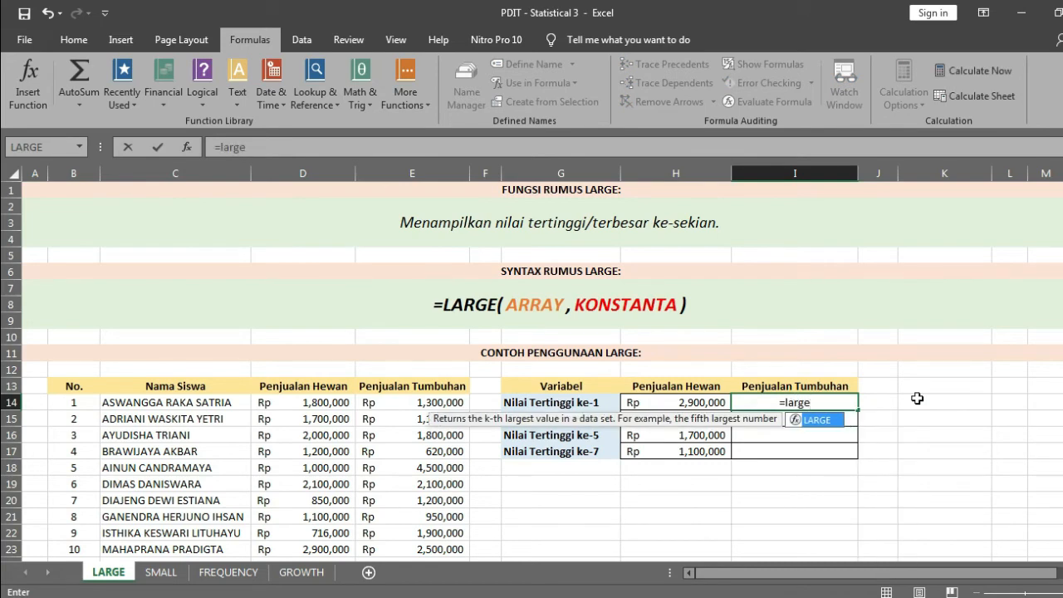
double_click(822, 419)
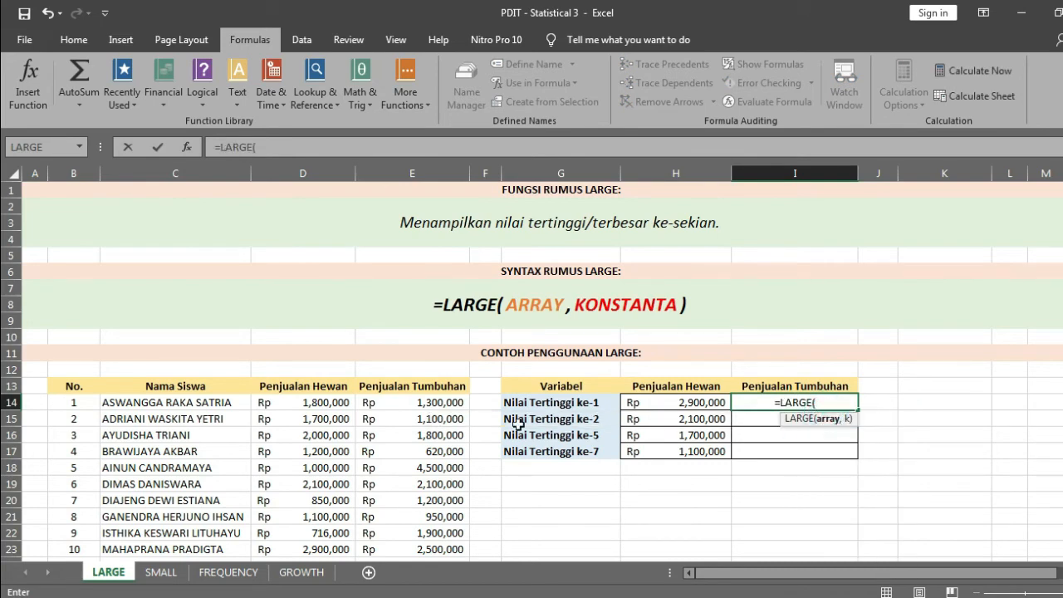
drag(418, 402, 388, 549)
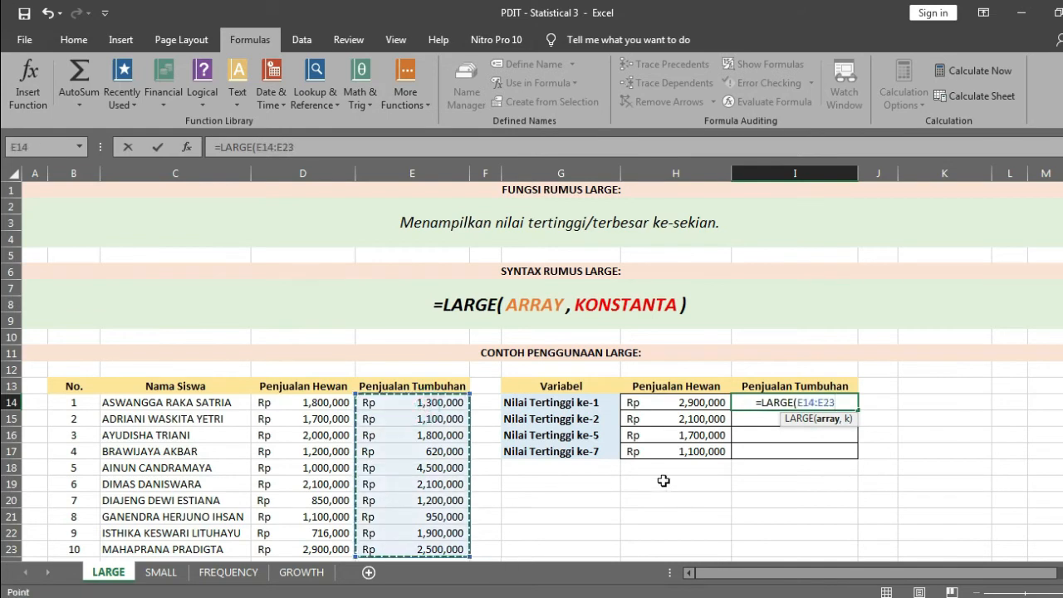
text(,1)
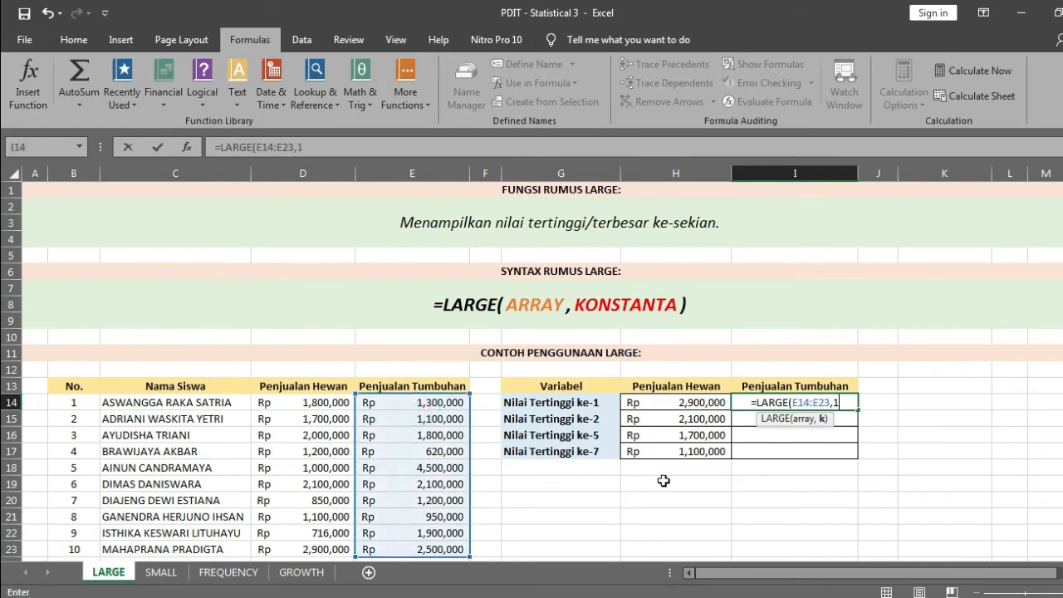
text())
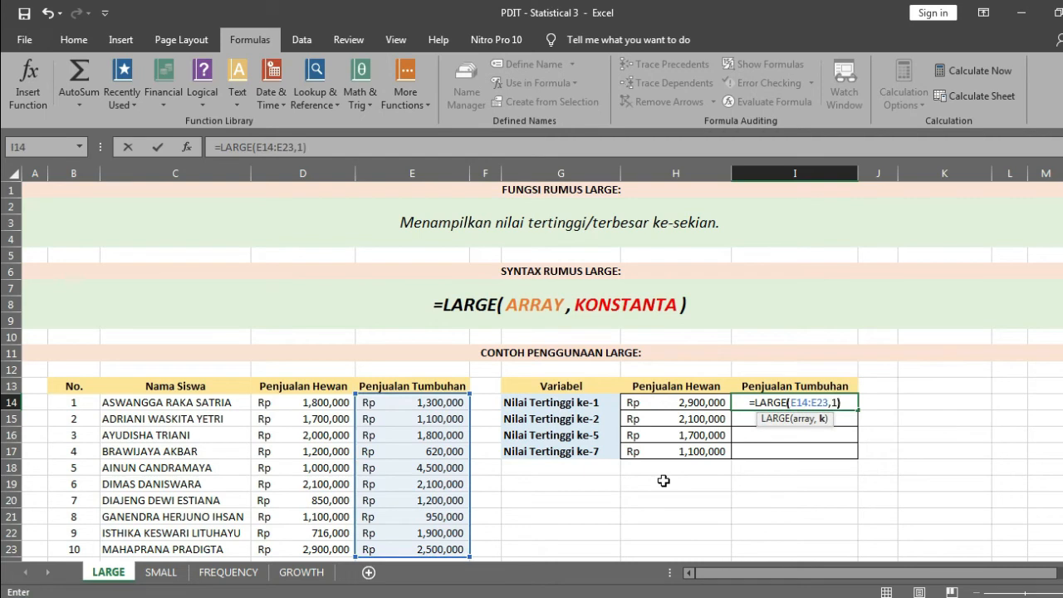
key(Return)
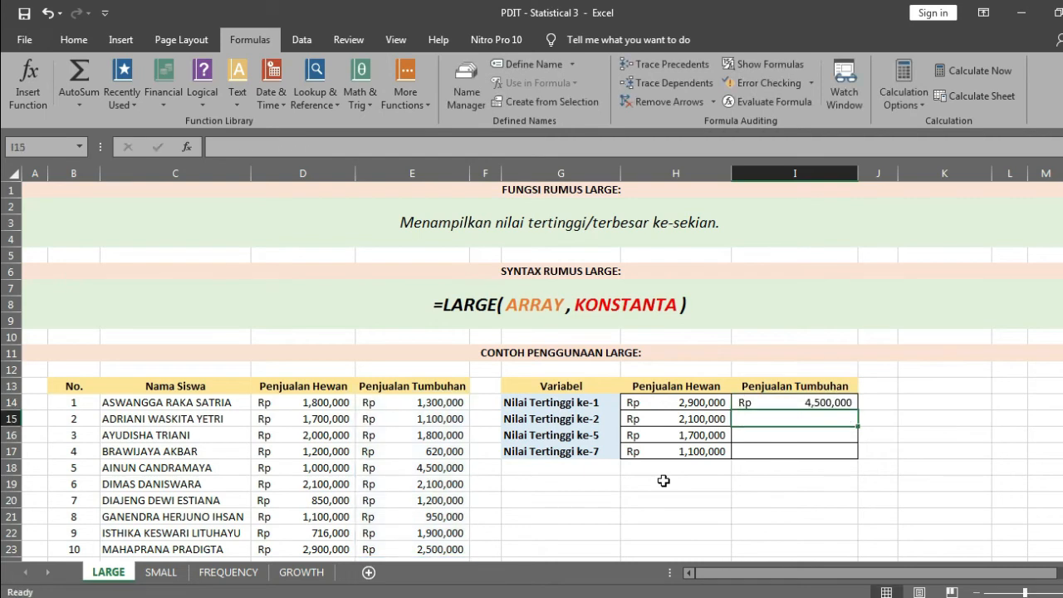
Make the array in I14's LARGE formula absolute as $E$14:$E$23
click(839, 400)
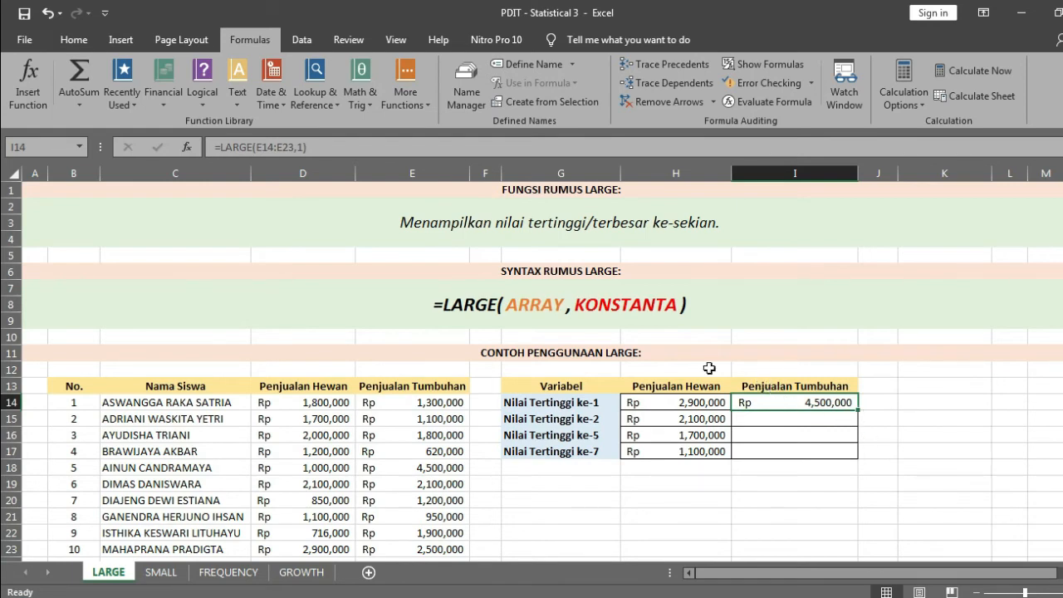
click(283, 151)
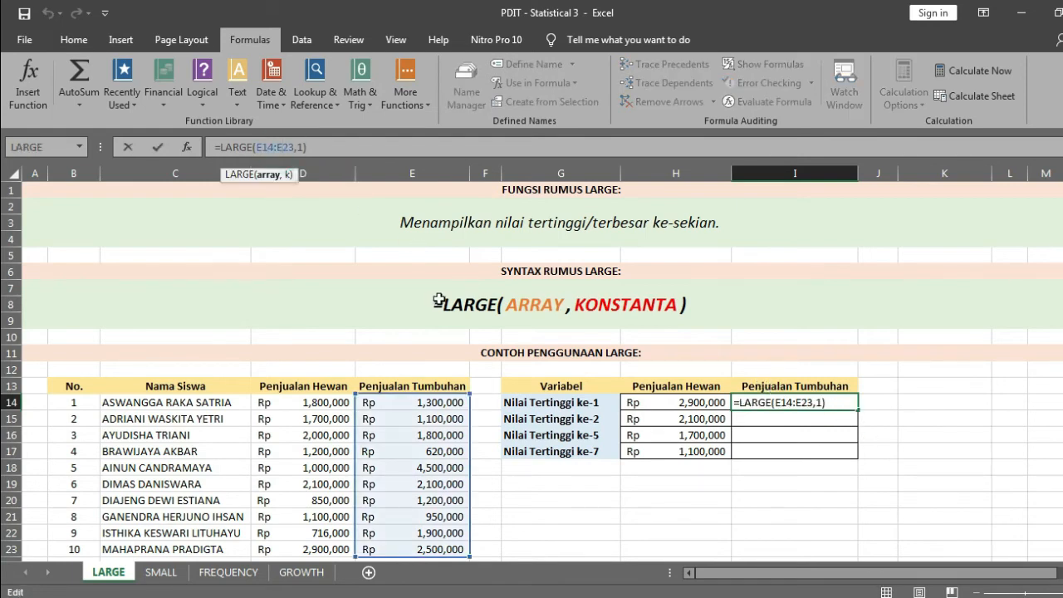
key(F4)
key(Left)
key(Left)
key(Left)
key(F4)
key(ctrl+Return)
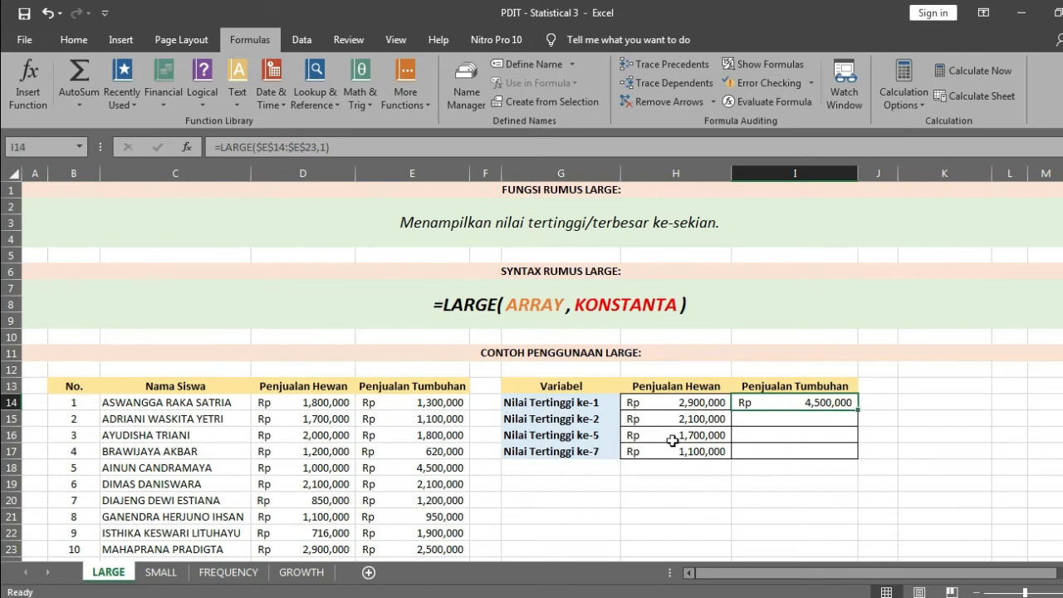
Fill the LARGE formula from I14 down through I17 and check the copied formula in I15
drag(858, 410, 859, 457)
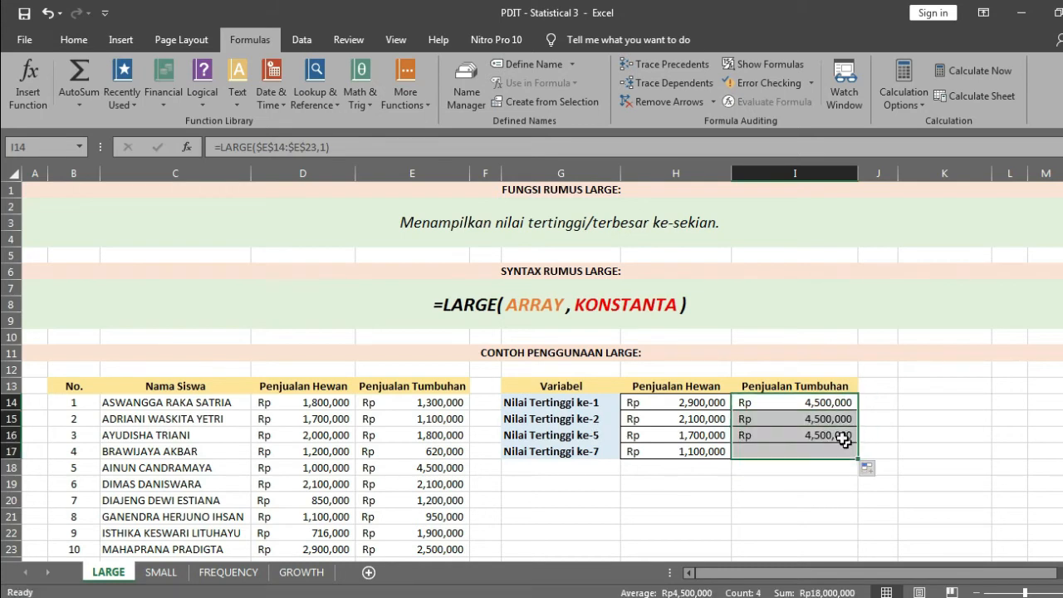
click(830, 420)
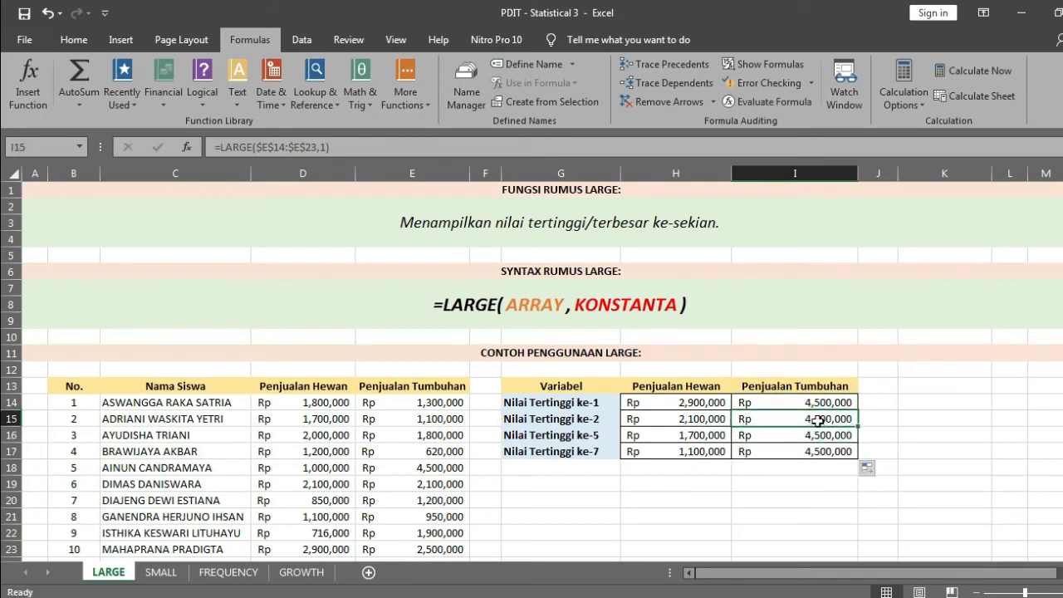
click(756, 401)
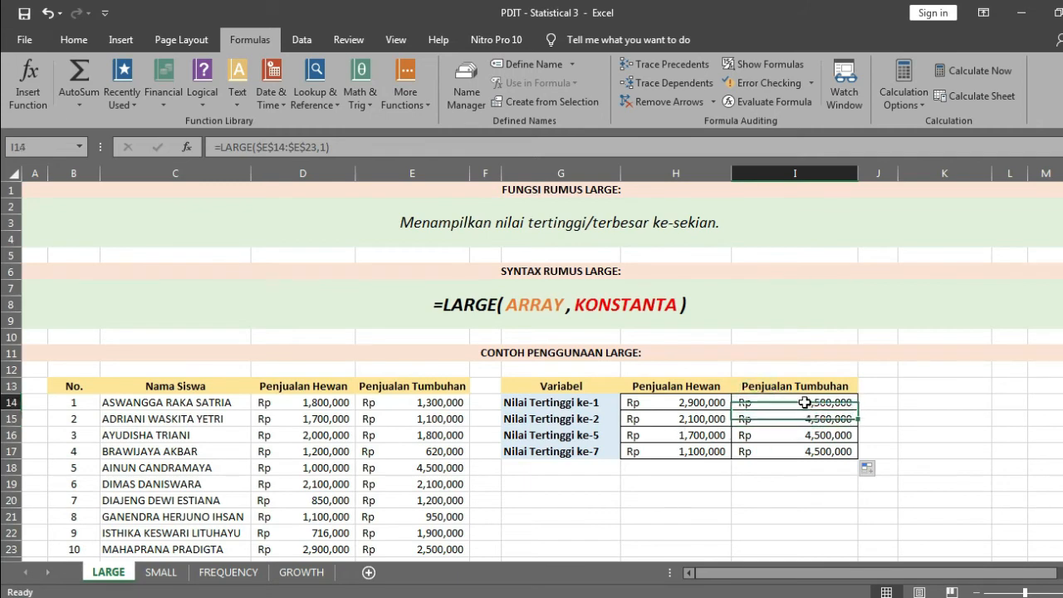
click(806, 427)
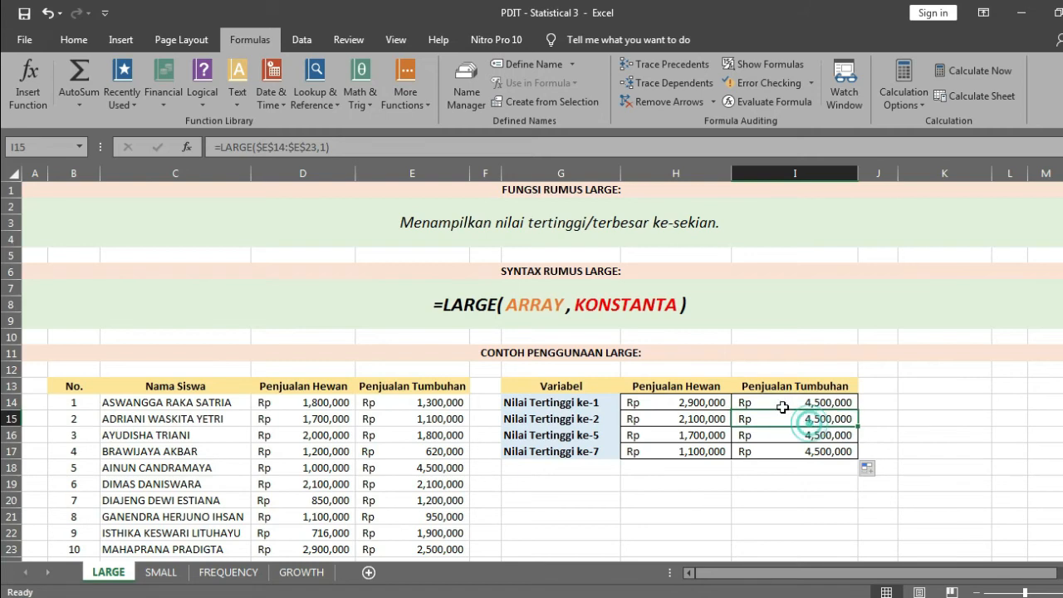
Change the K argument of the LARGE formulas to 2 in I15 and to 5 in I16
click(329, 147)
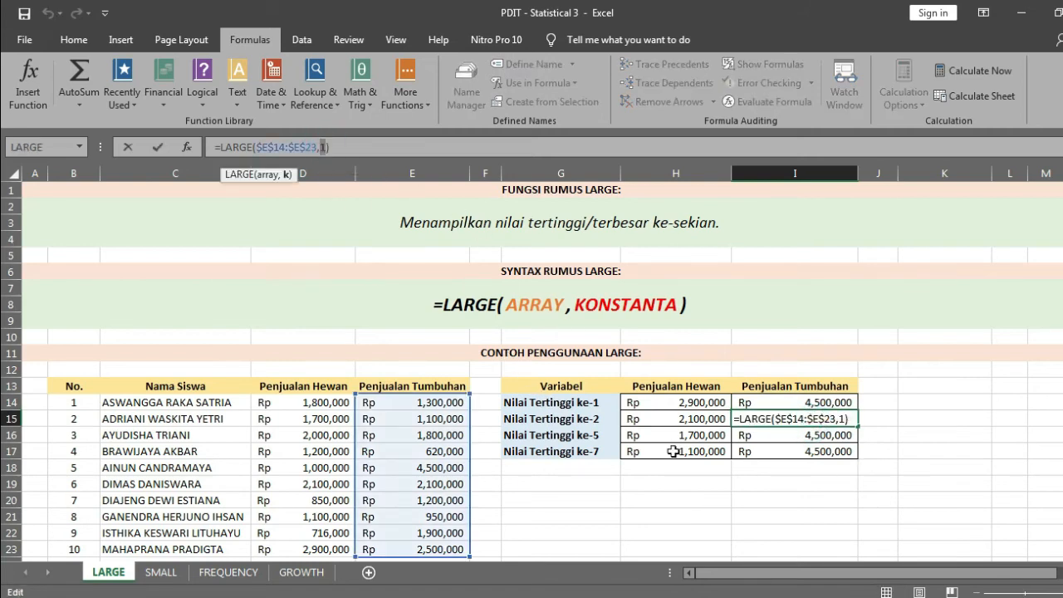
text(2)
key(Return)
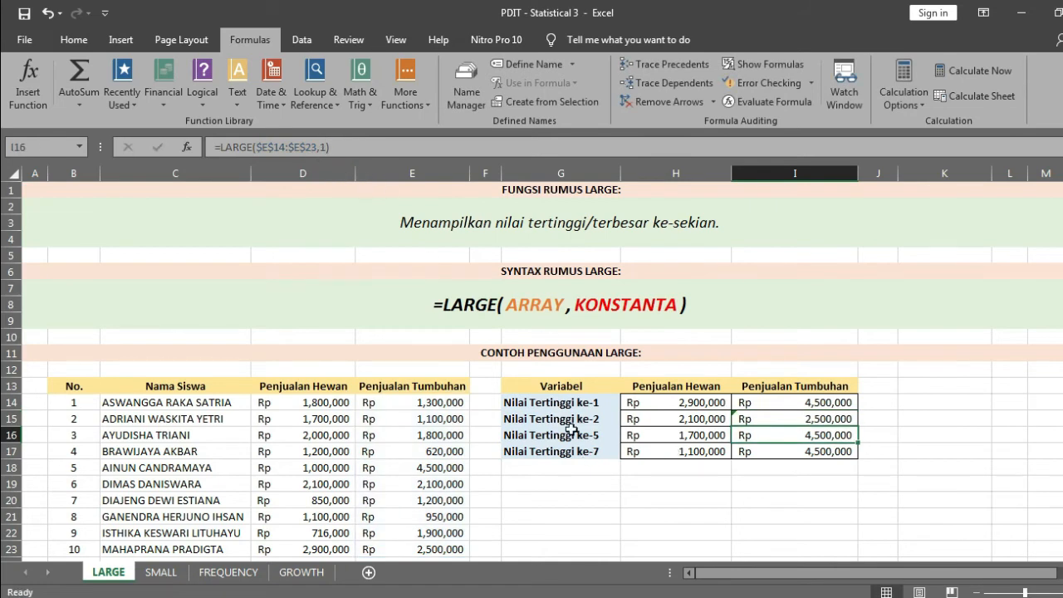
double_click(328, 148)
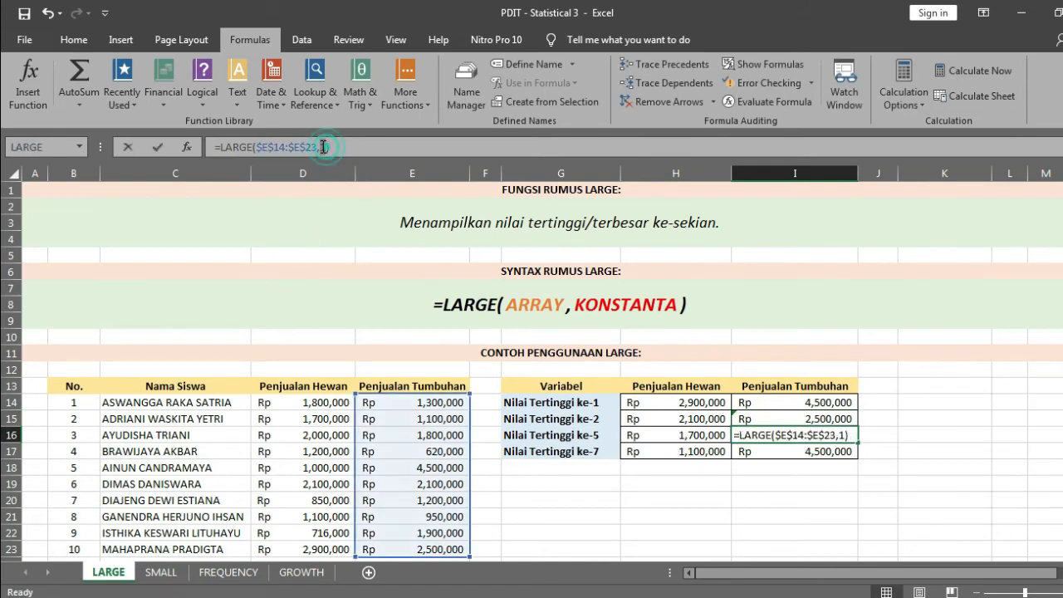
text(5)
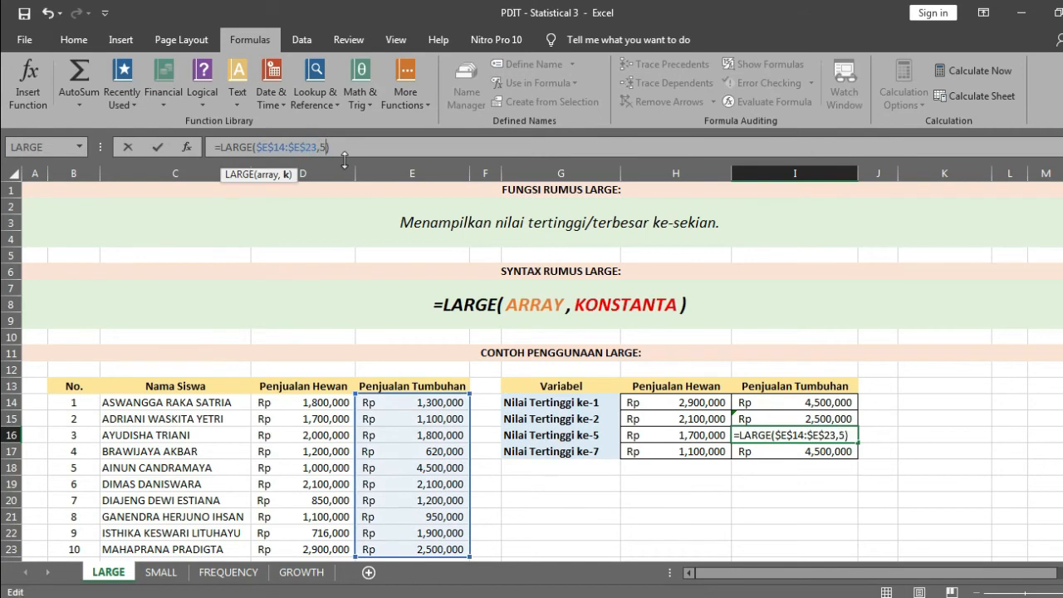
key(Return)
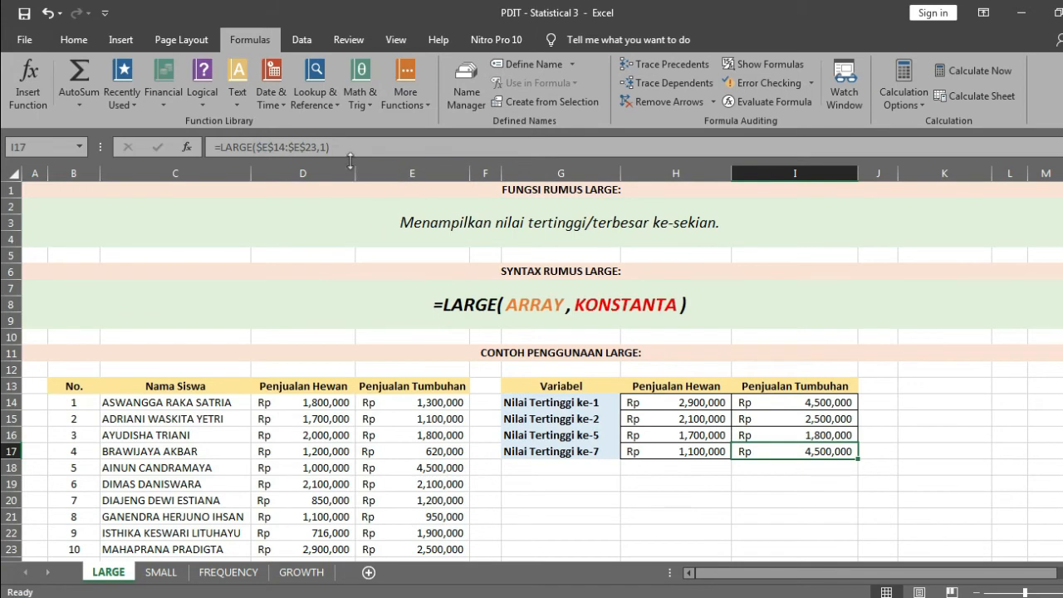
Set the K argument of the LARGE formula in I17 to 7 and check the result
click(326, 146)
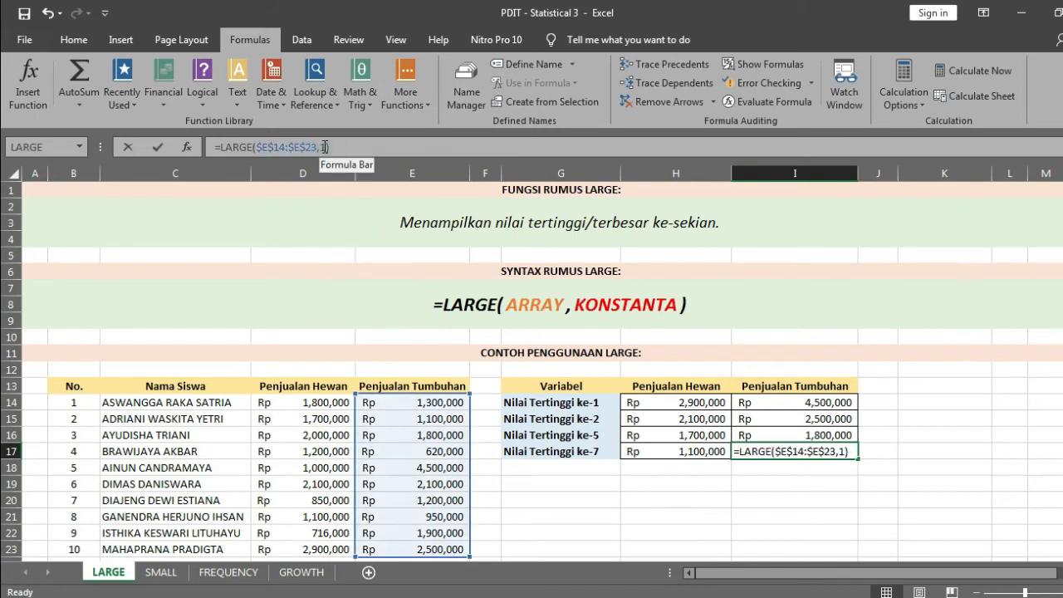
double_click(323, 147)
text(7)
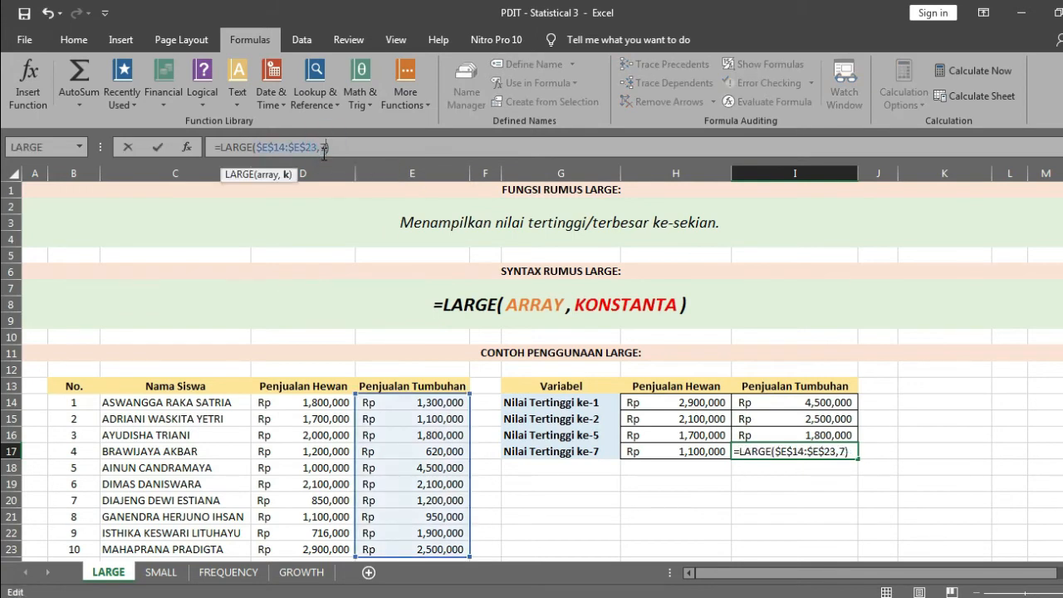
key(Return)
key(Up)
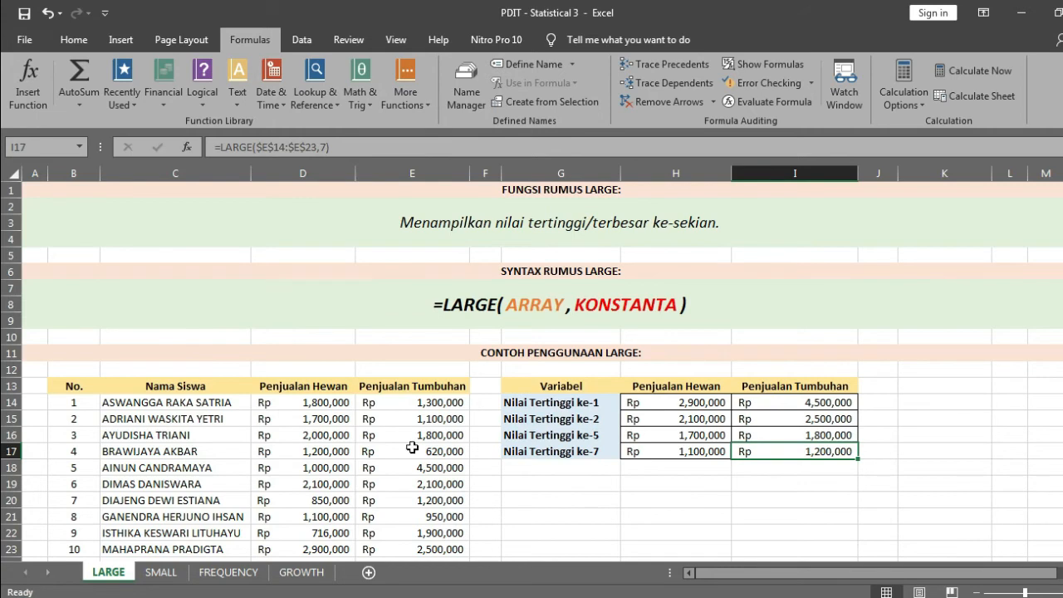
Open the SMALL sheet and review the SMALL function's syntax before returning to H14
click(154, 571)
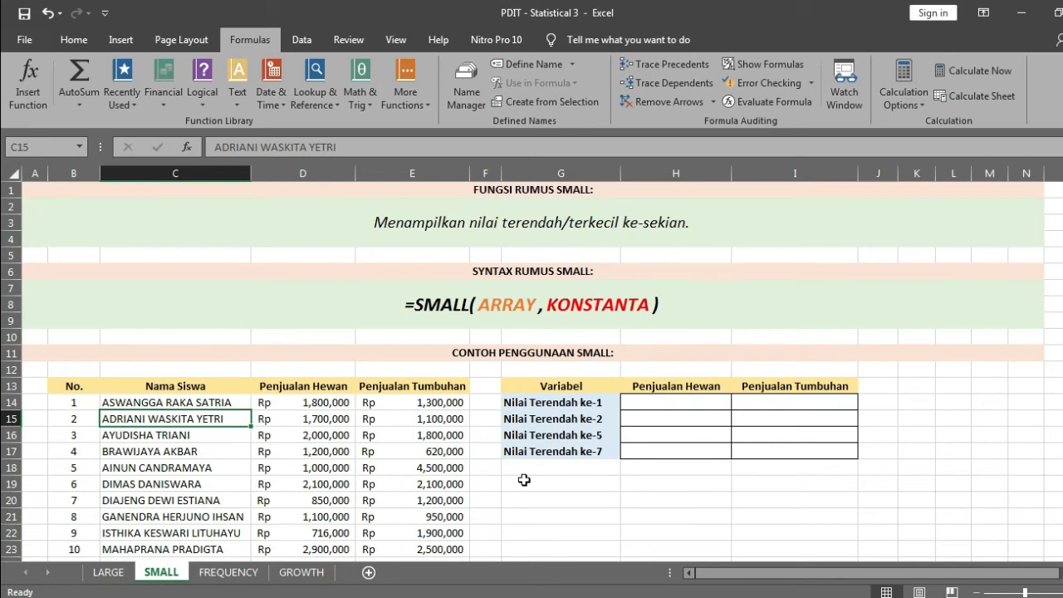
click(645, 402)
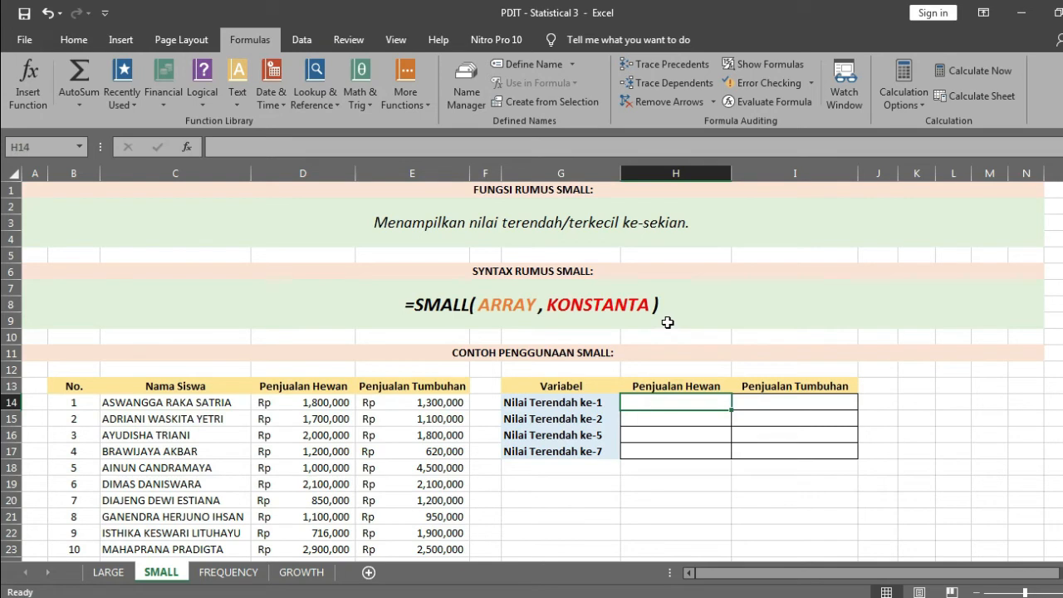
click(662, 302)
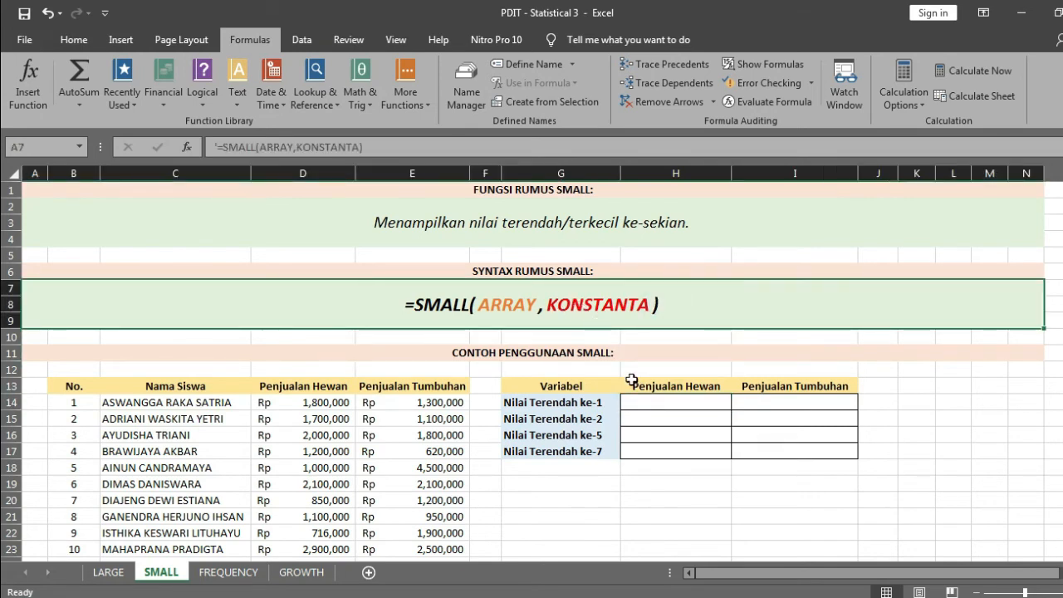
click(651, 401)
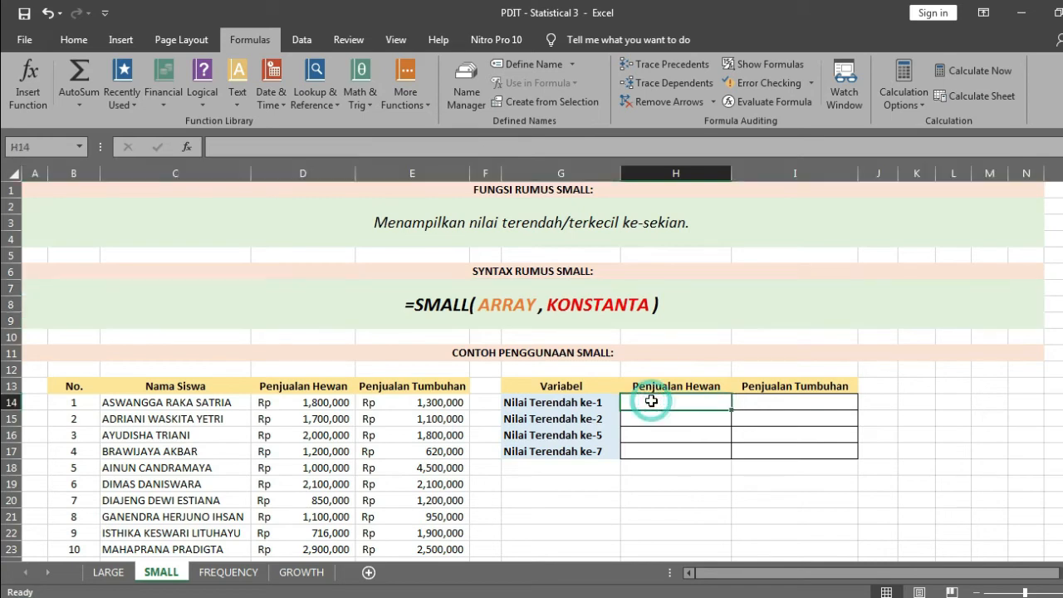
Examine the student sales table and the Nilai Terendah ke-1, ke-2, ke-5 and ke-7 rows on the SMALL sheet
drag(202, 404, 232, 556)
scroll(233, 548, down, 1)
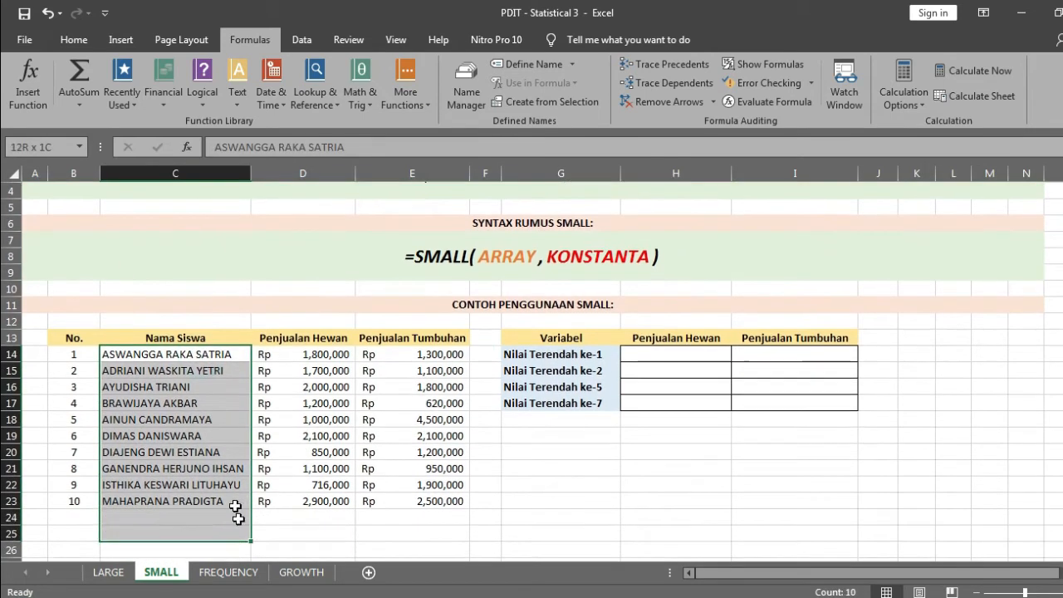
scroll(324, 427, up, 1)
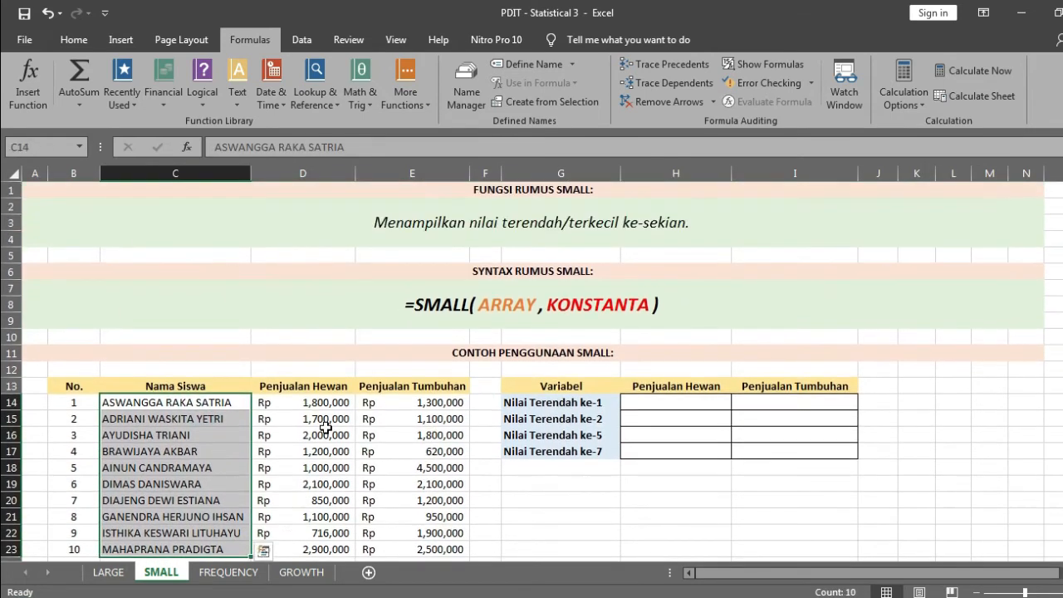
drag(229, 385, 421, 501)
scroll(416, 548, down, 1)
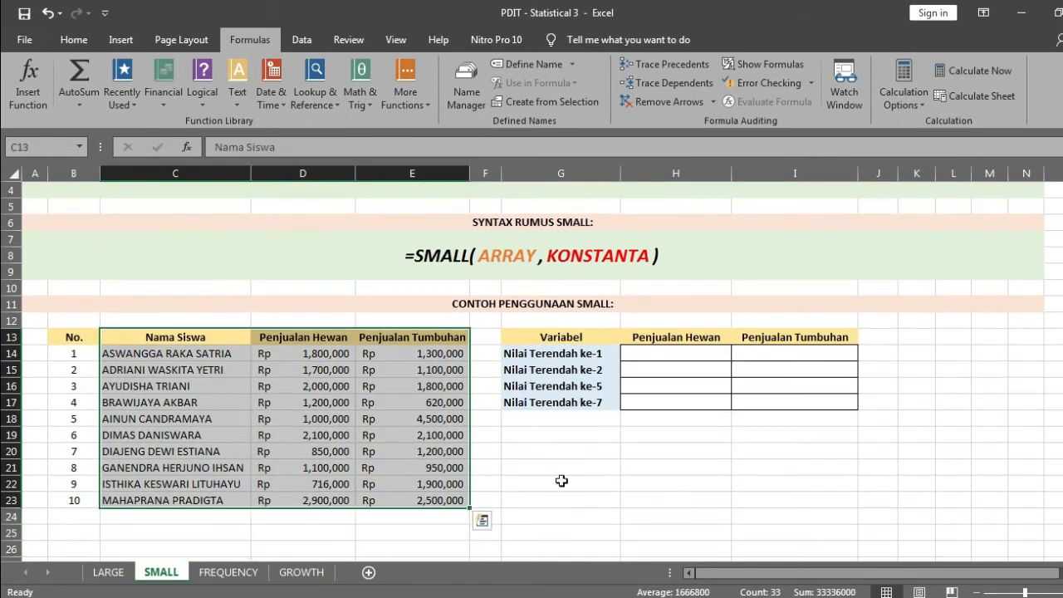
scroll(581, 477, up, 1)
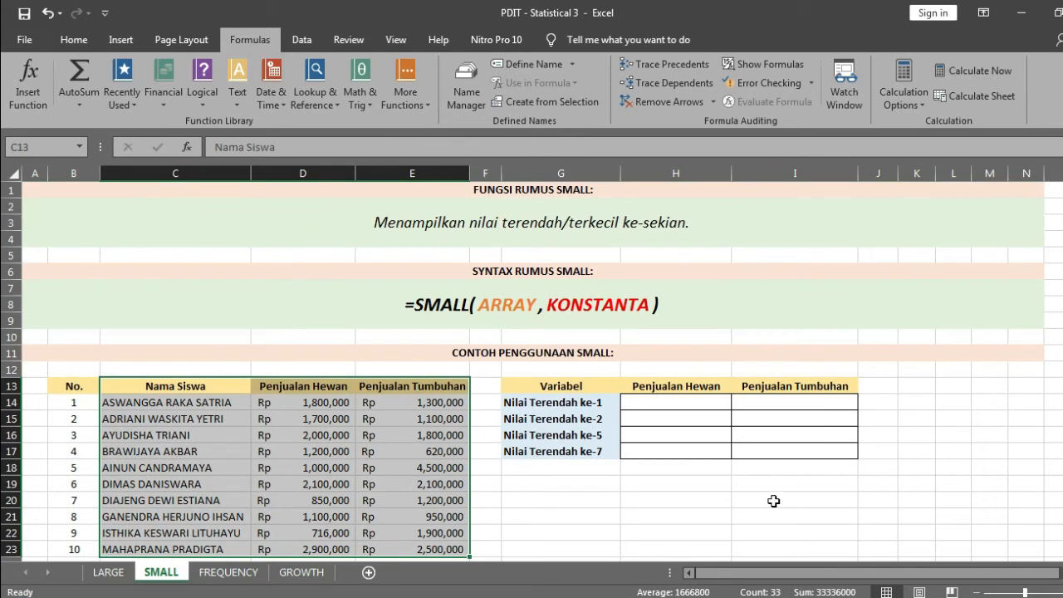
click(706, 402)
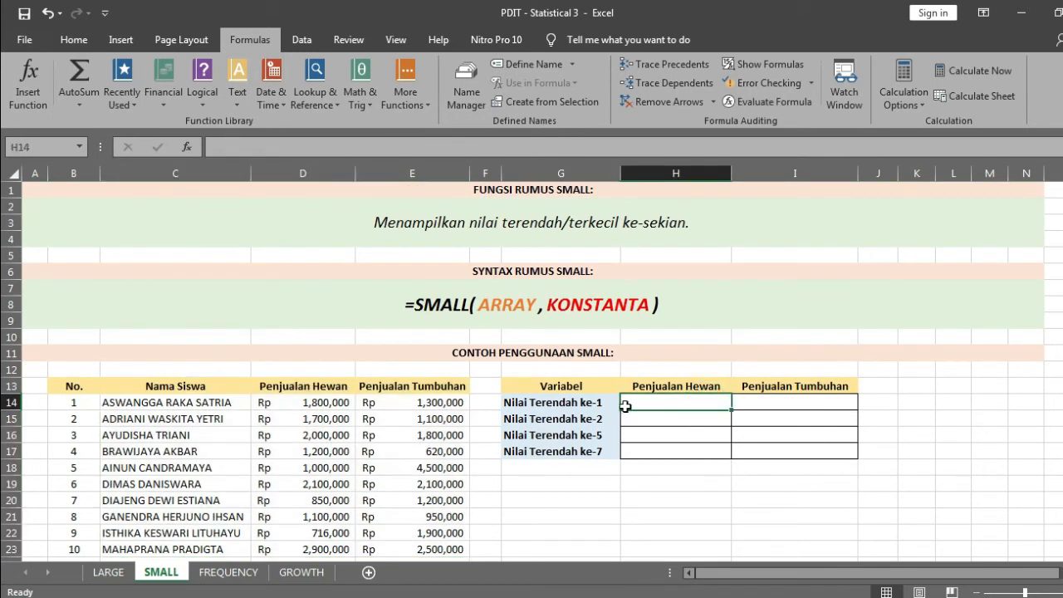
click(604, 424)
click(605, 435)
click(608, 451)
Enter =SMALL($D$14:$D$23,1) in H14 for the lowest Penjualan Hewan value
click(655, 406)
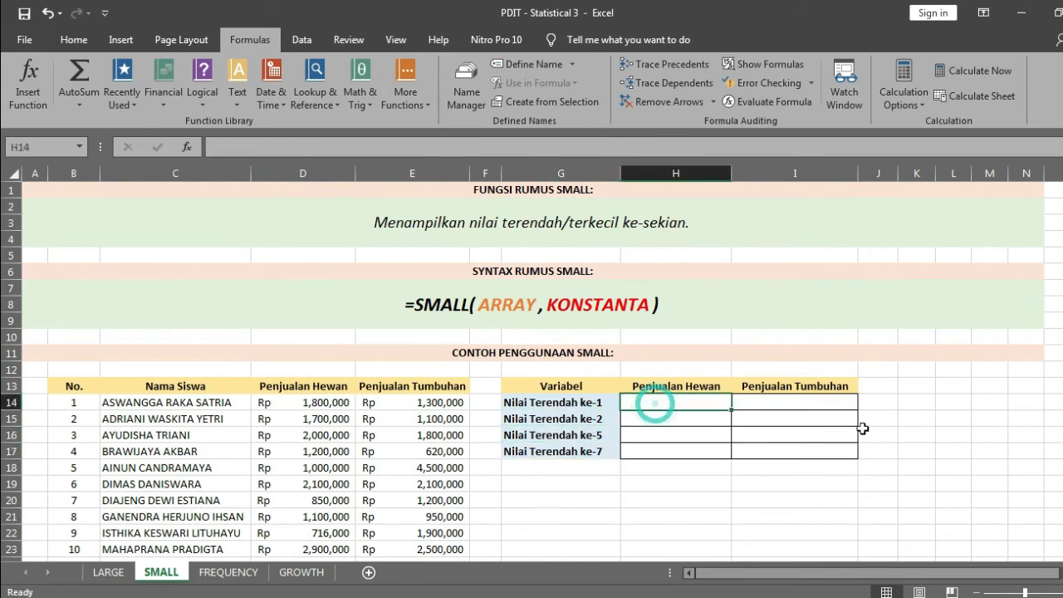
text(=s)
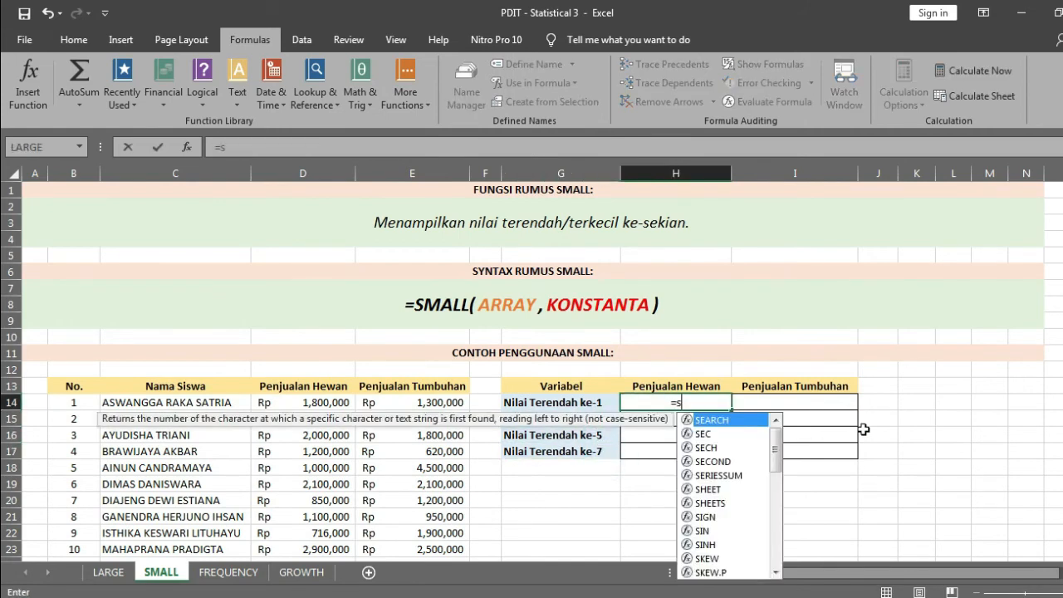
text(mall)
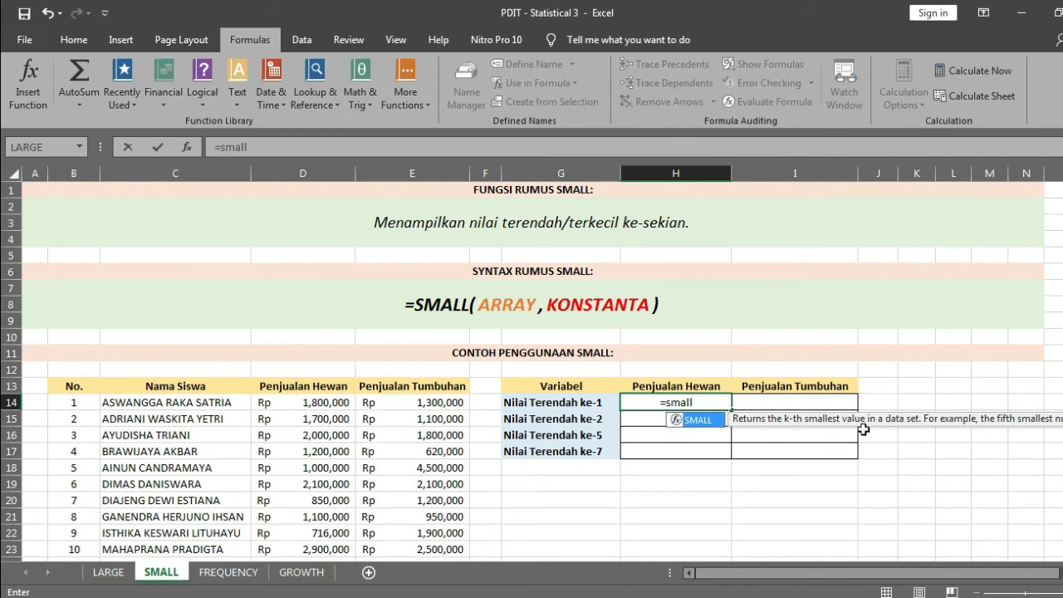
double_click(706, 419)
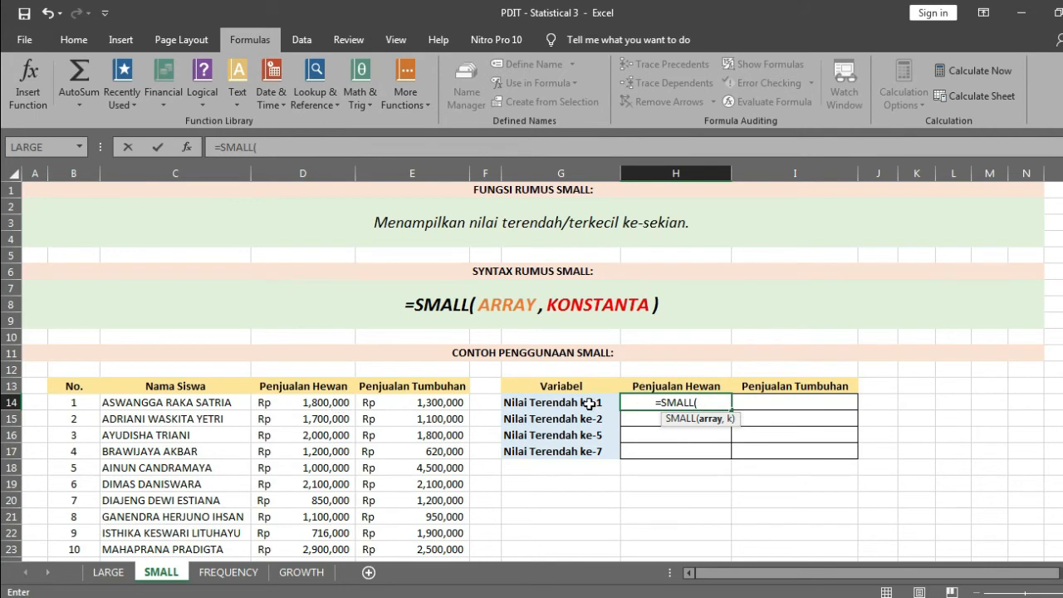
drag(332, 402, 325, 548)
key(F4)
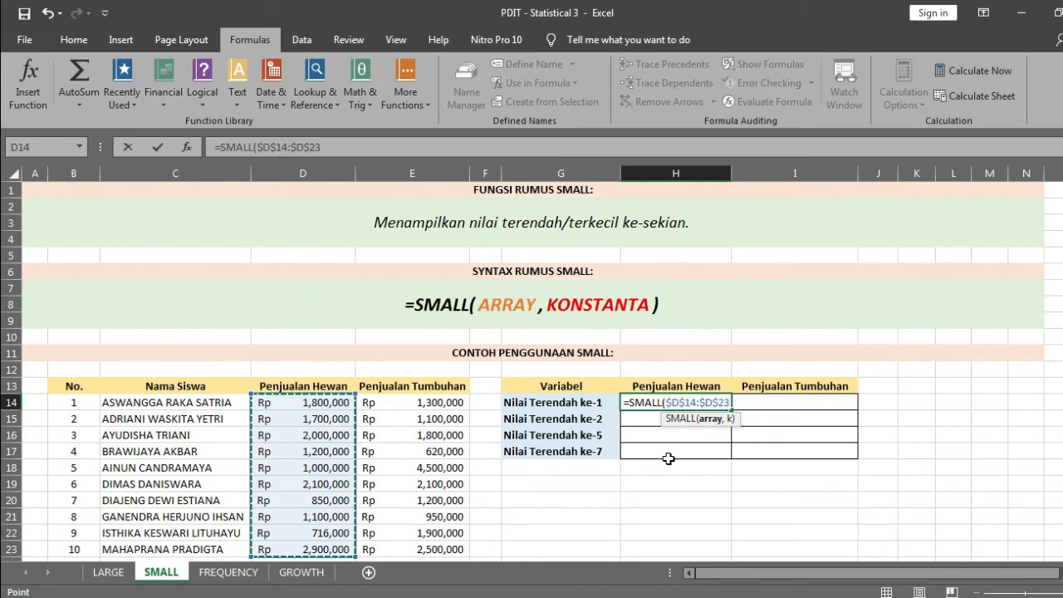
text(,)
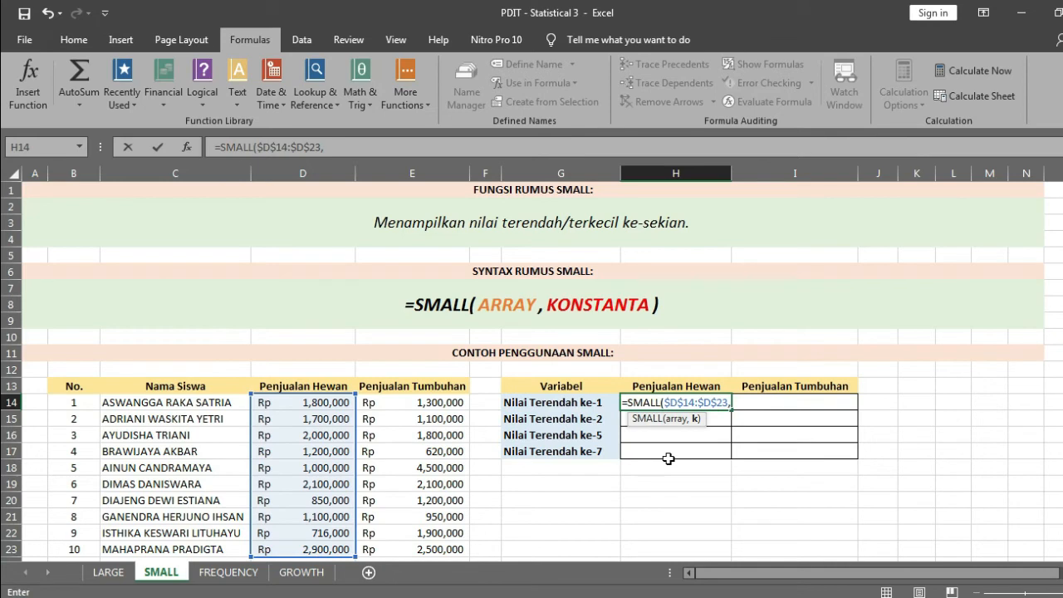
text(1)
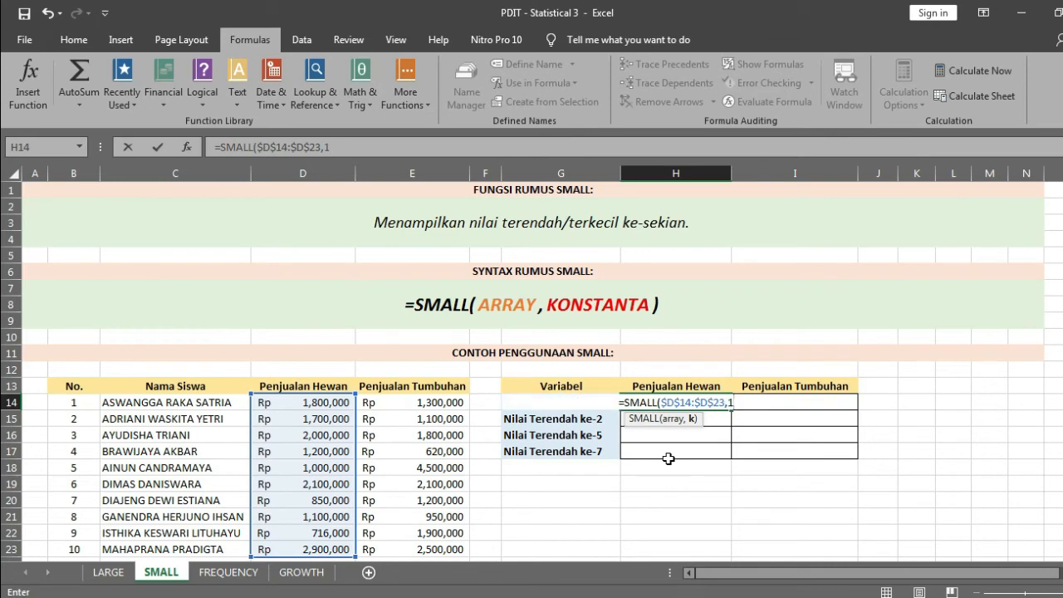
text())
key(Return)
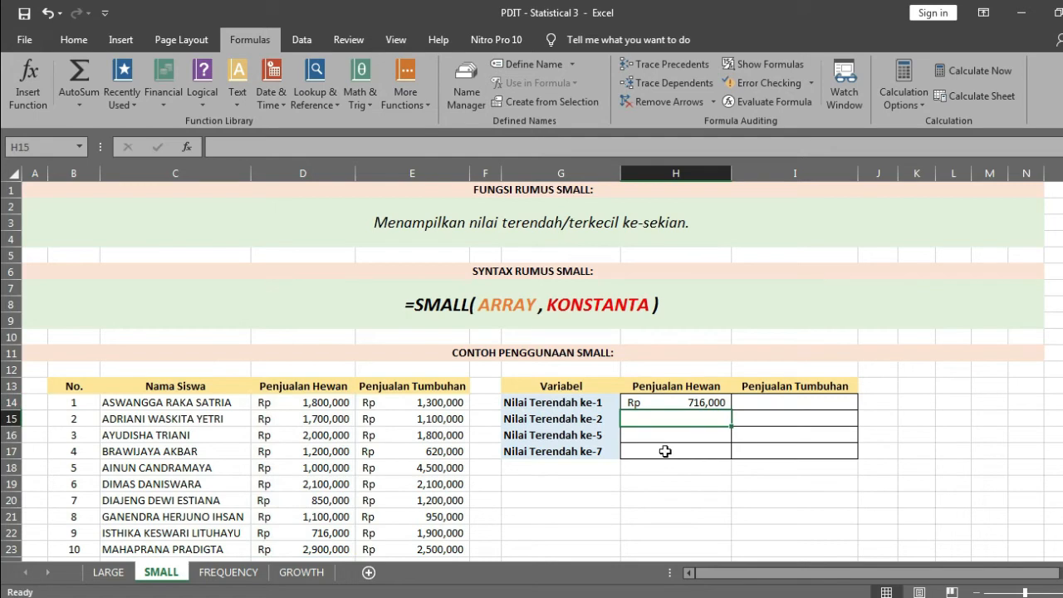
Widen column K and paste the Penjualan Hewan figures from D14:D23 into K14 as values only
drag(935, 176, 996, 176)
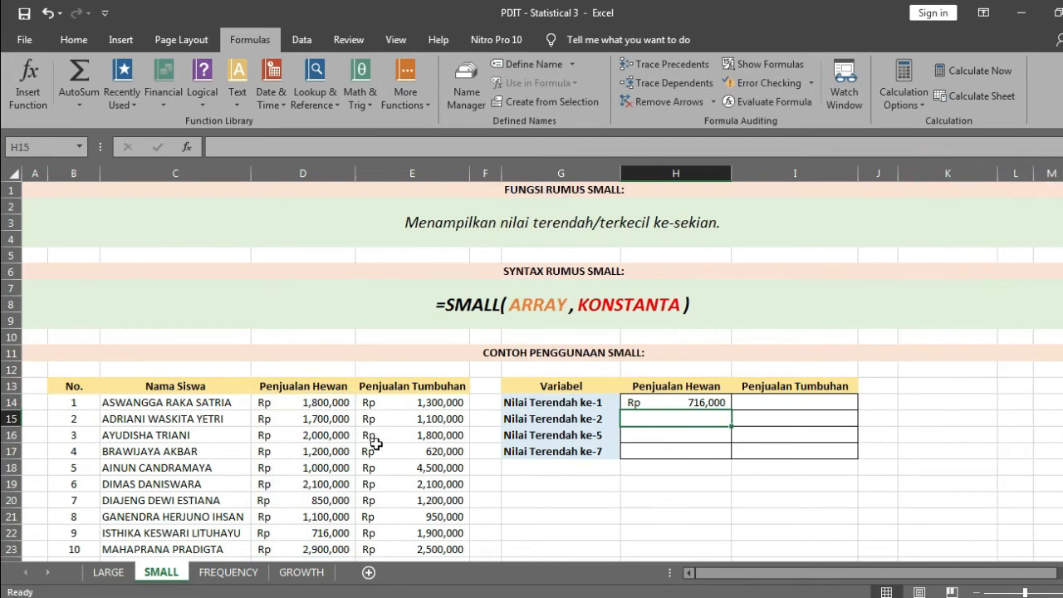
drag(328, 404, 320, 549)
key(ctrl+c)
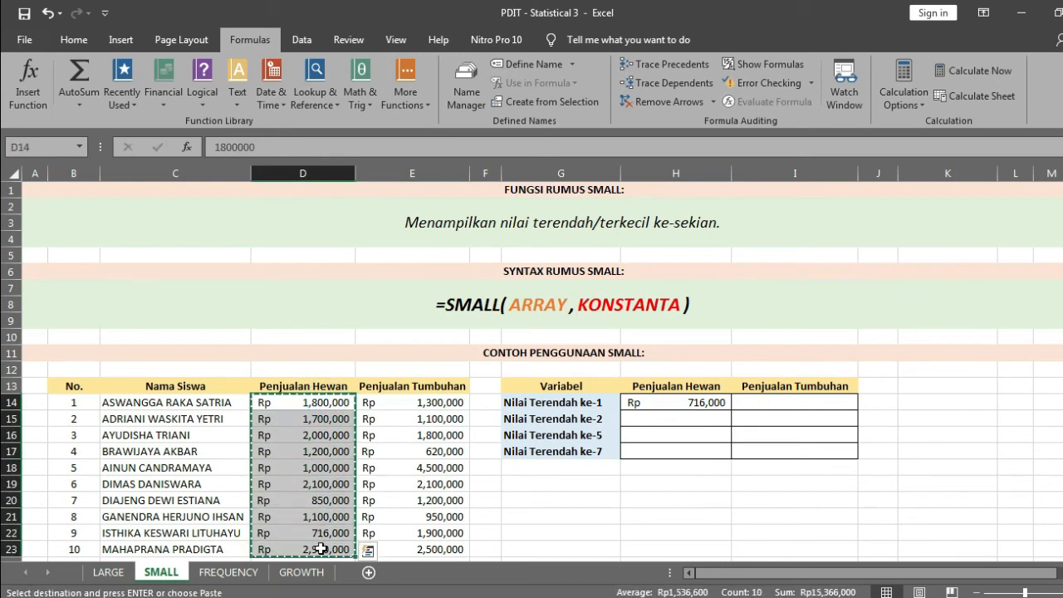
right_click(949, 403)
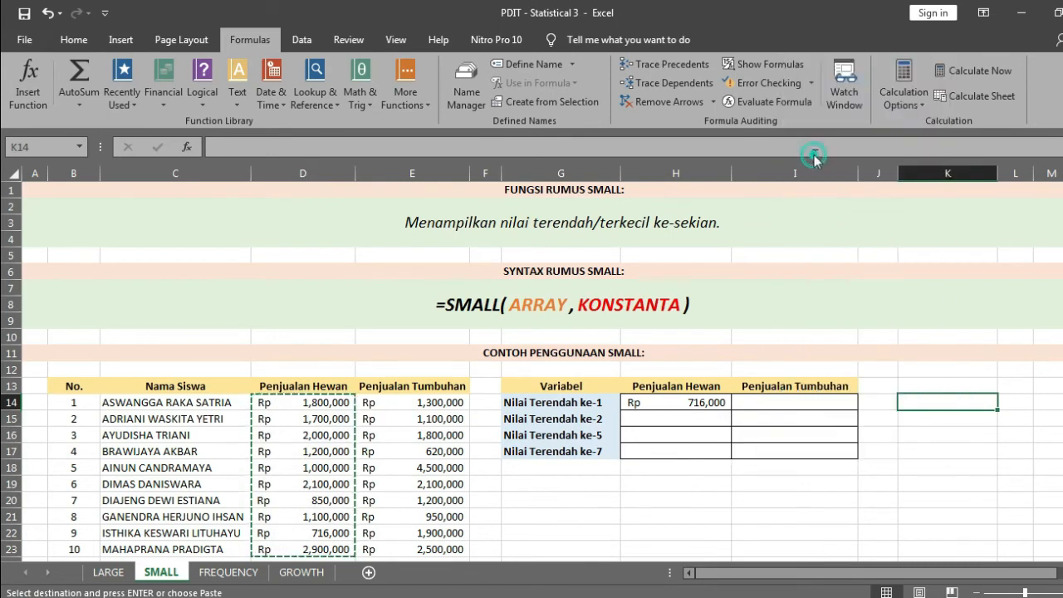
click(818, 148)
click(691, 93)
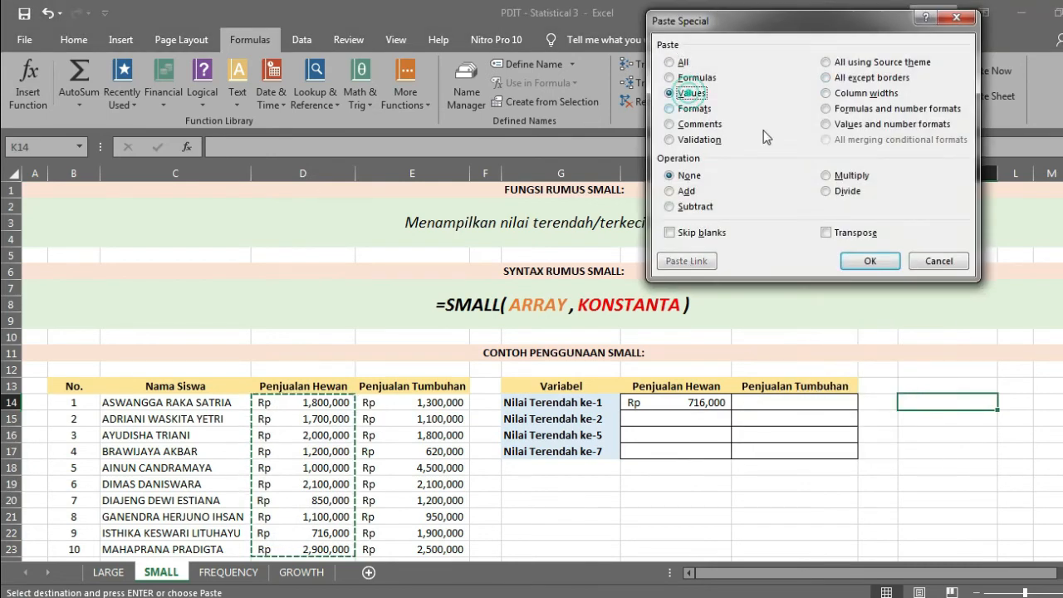
click(869, 261)
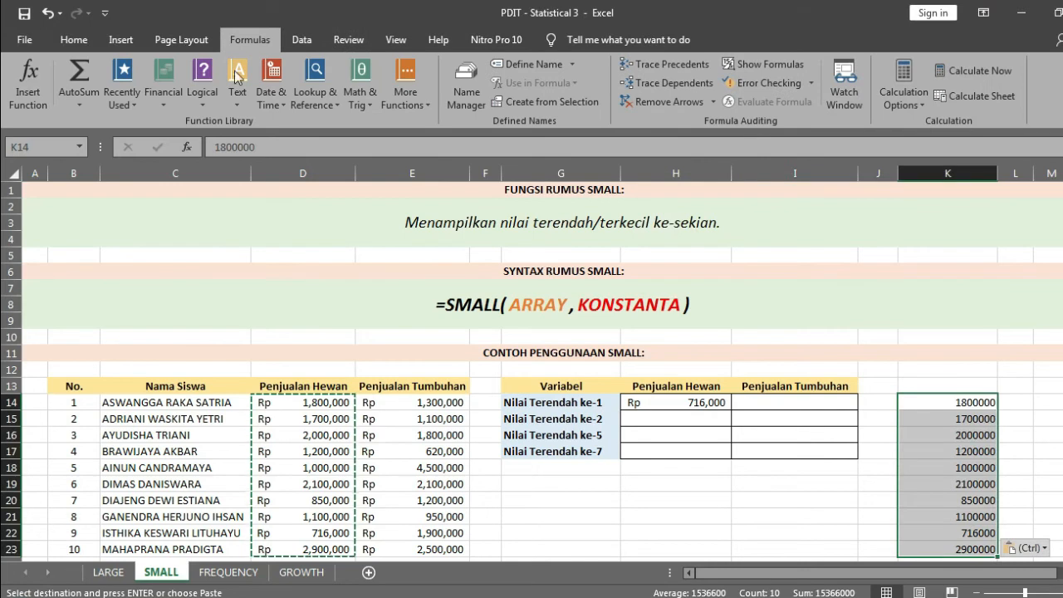
Sort the copied figures in K14:K23 from smallest to largest
click(76, 42)
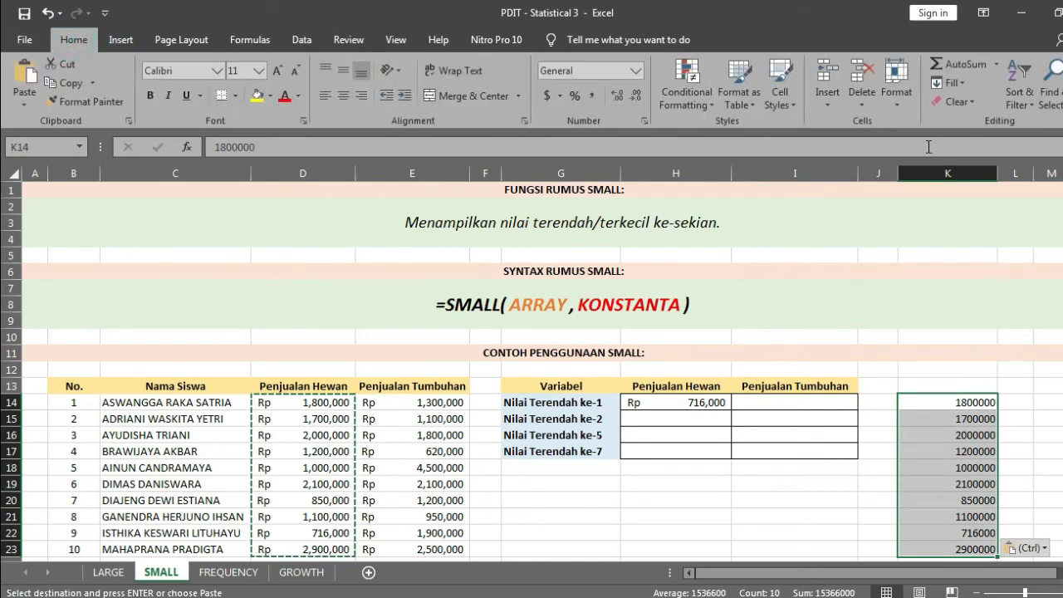
click(1015, 93)
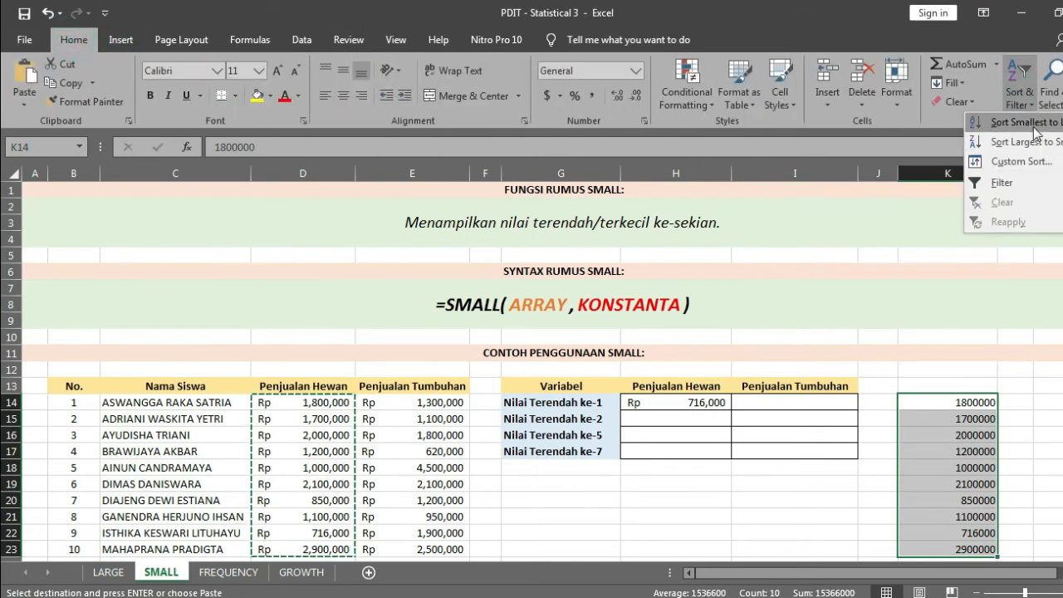
click(1025, 122)
click(1036, 341)
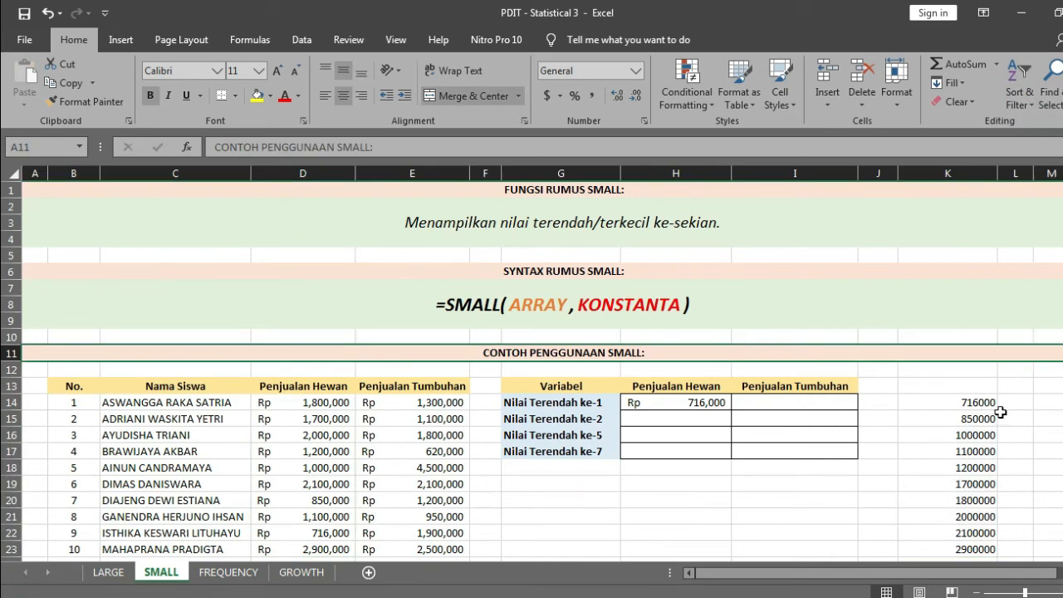
Enter =SMALL($D$14:$D$23,2) in H15 for the second-lowest Penjualan Hewan value
click(680, 418)
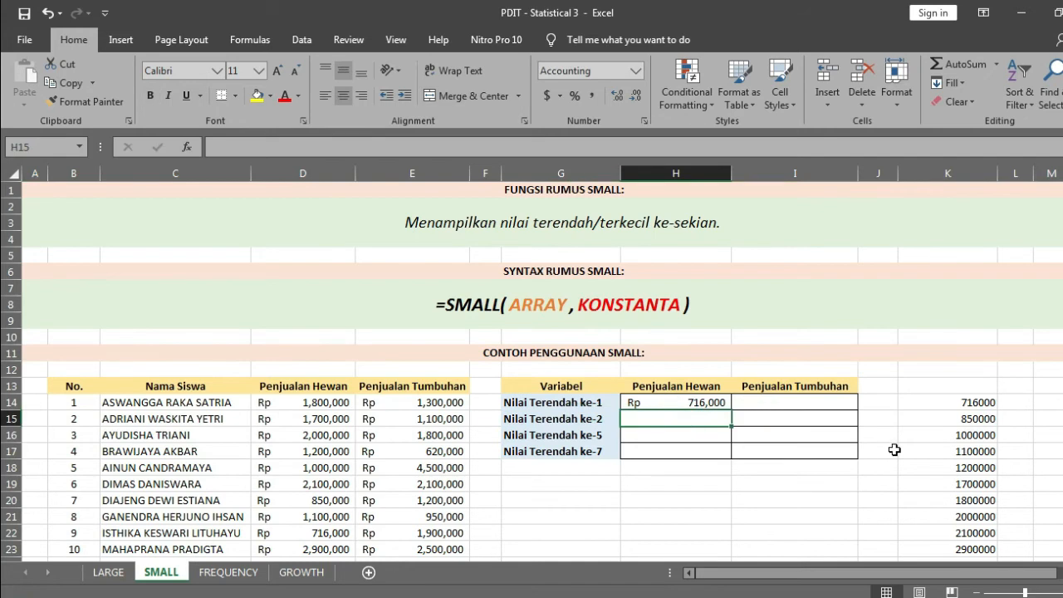
text(=sma)
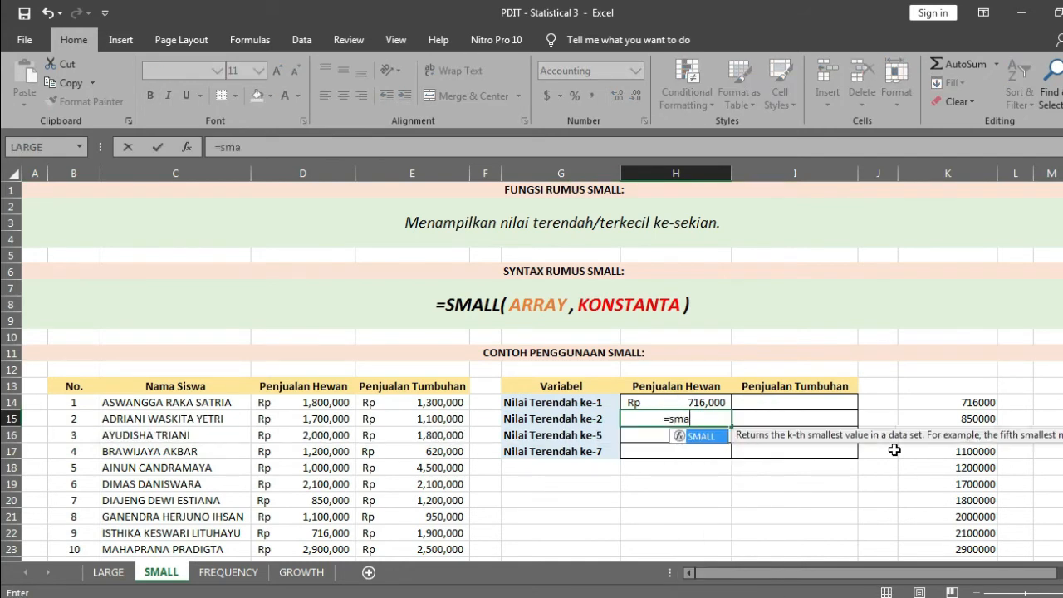
double_click(709, 440)
drag(315, 403, 300, 552)
key(F4)
text(,)
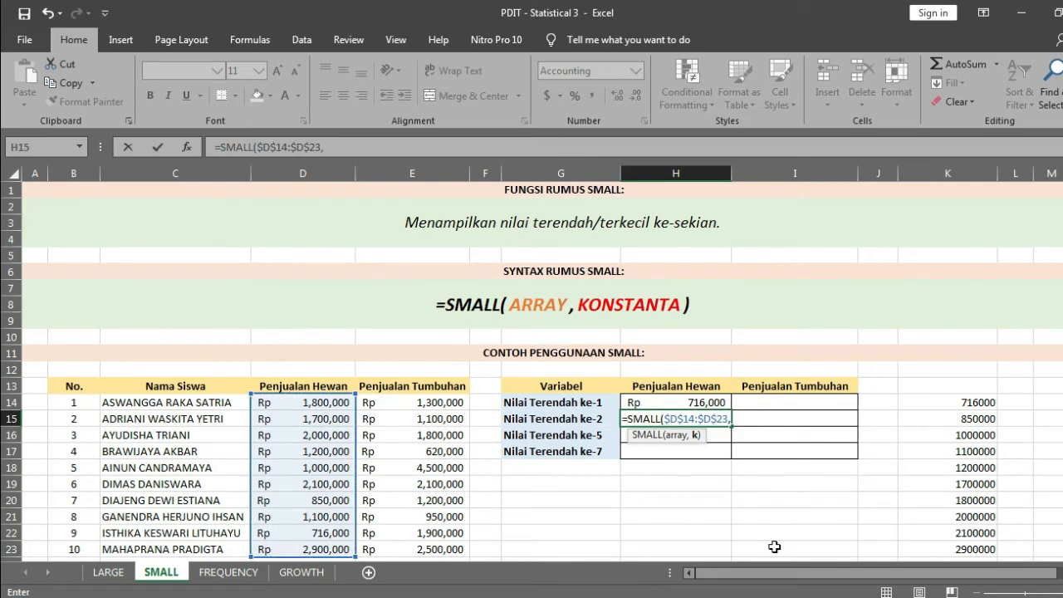
text(2))
key(Return)
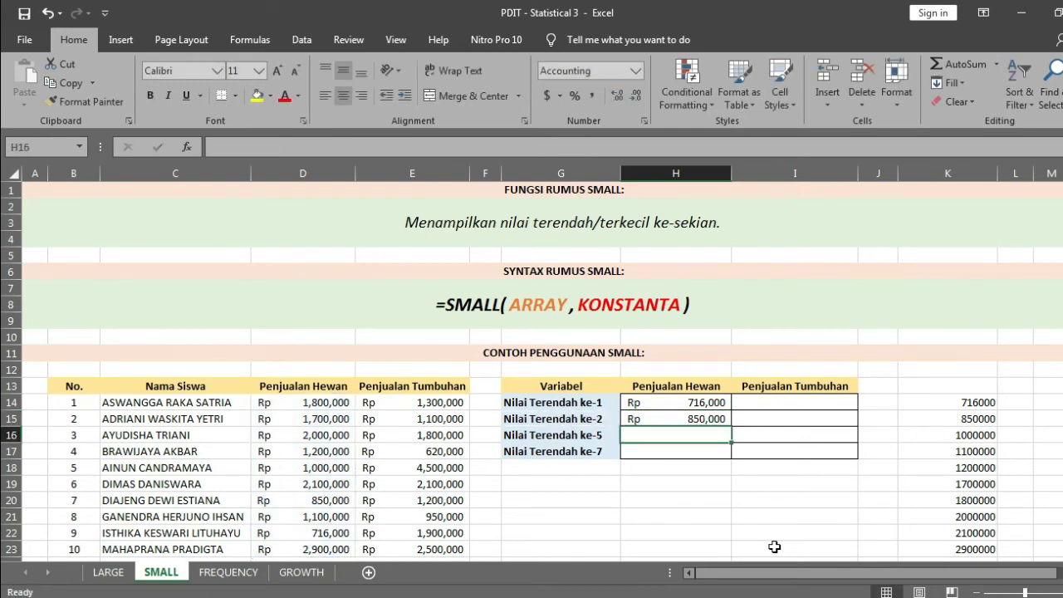
Compare the H15 result with the first two figures of the sorted list in column K, returning to H16
click(713, 419)
click(952, 419)
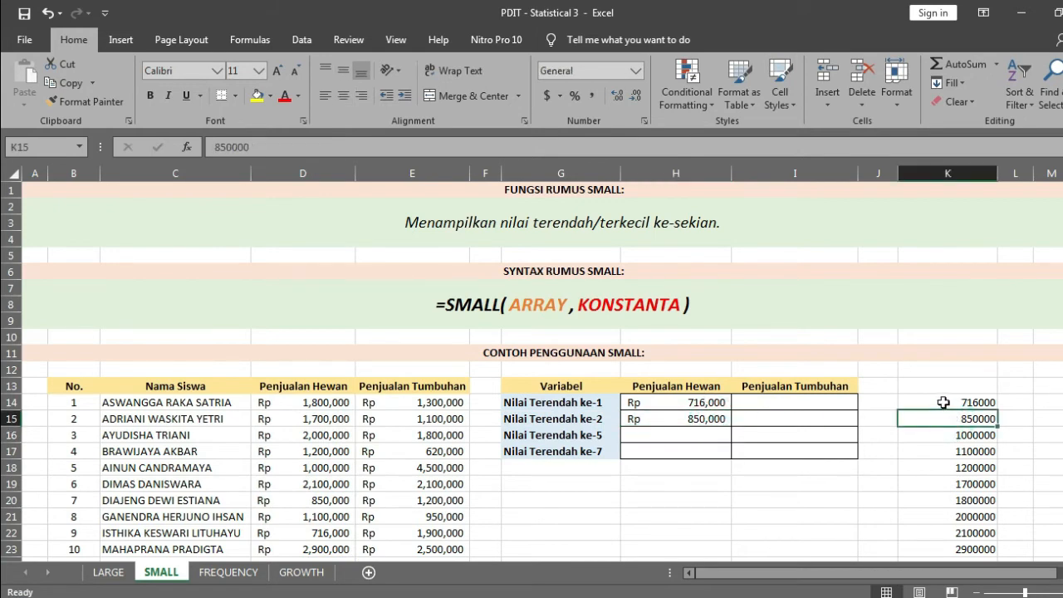
drag(947, 402, 938, 419)
click(680, 434)
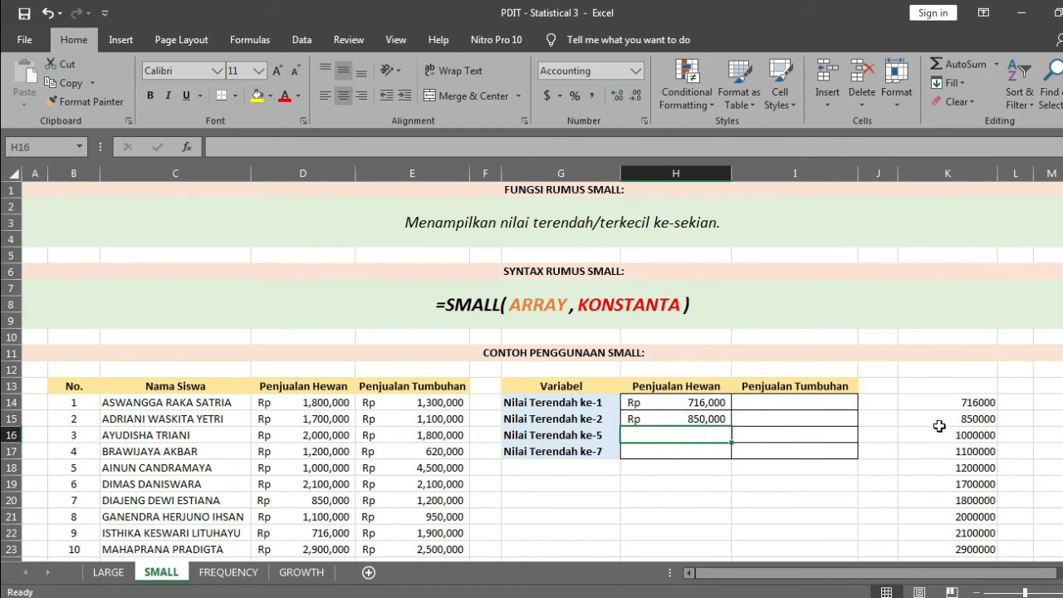
click(247, 44)
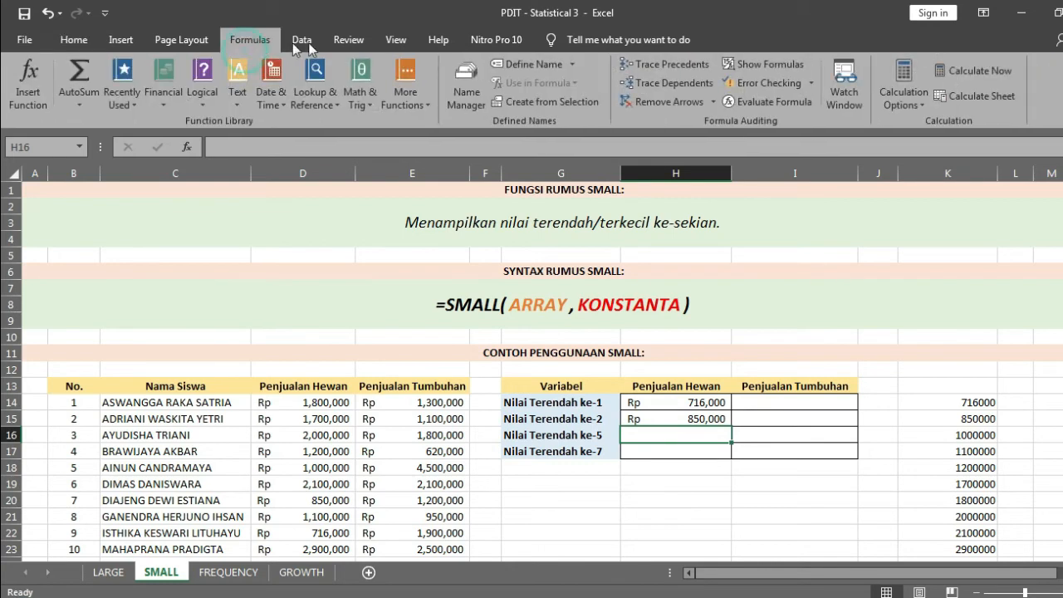
click(411, 96)
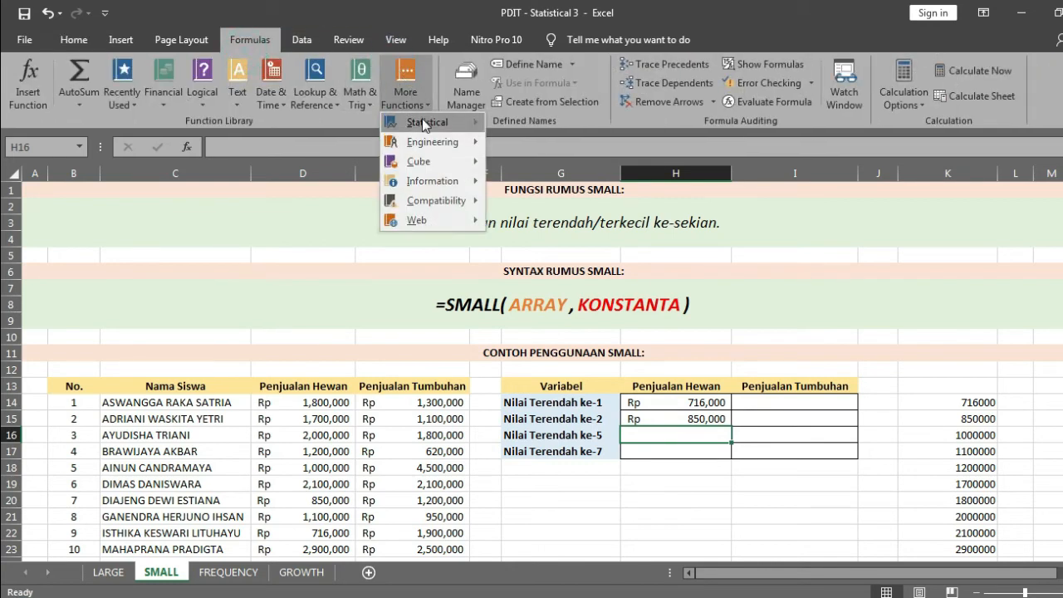
mouse_move(423, 118)
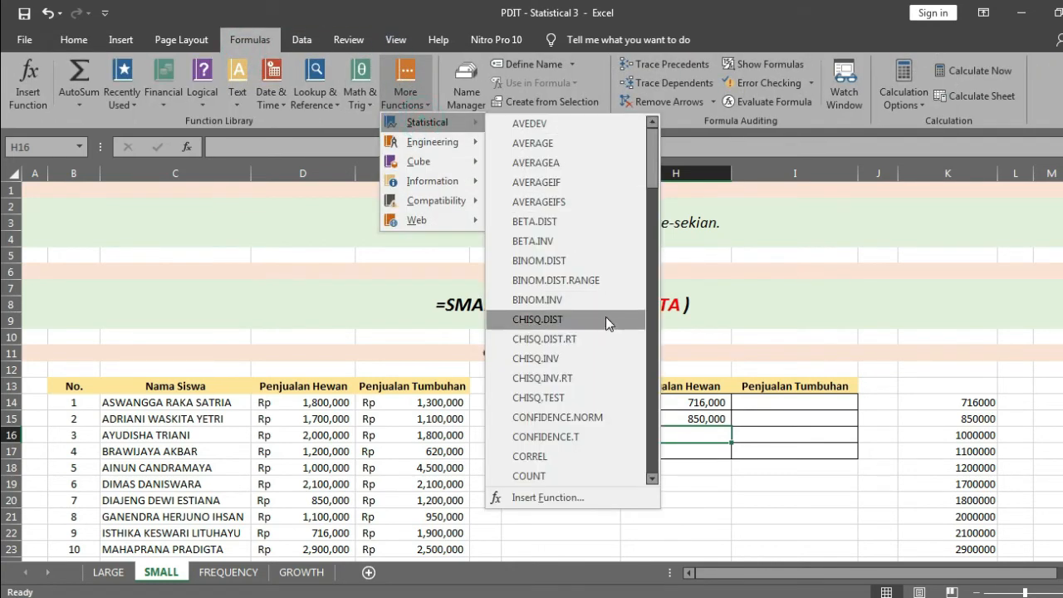
drag(655, 185, 651, 427)
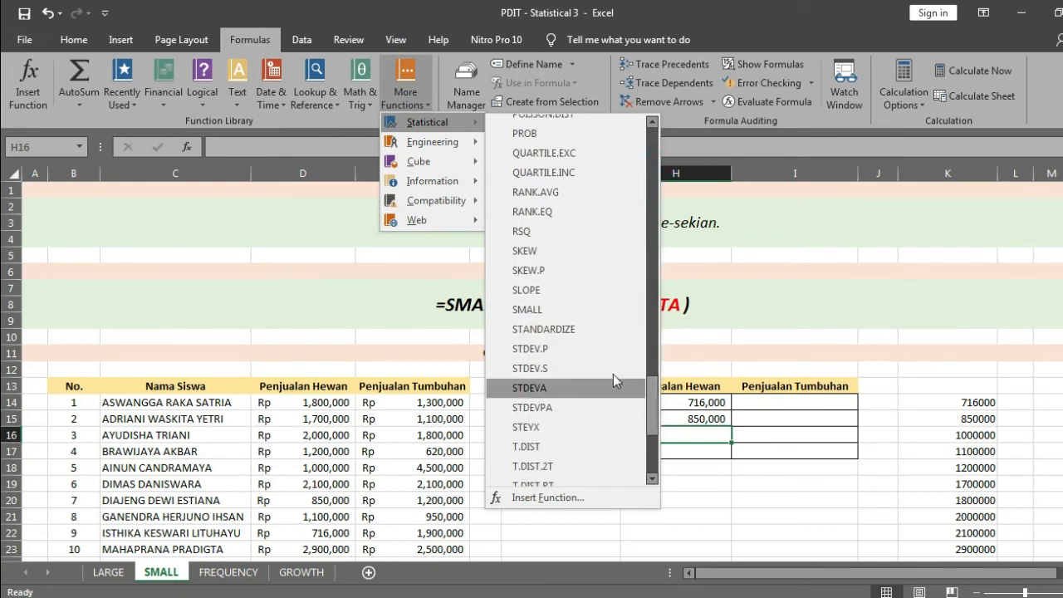
click(528, 290)
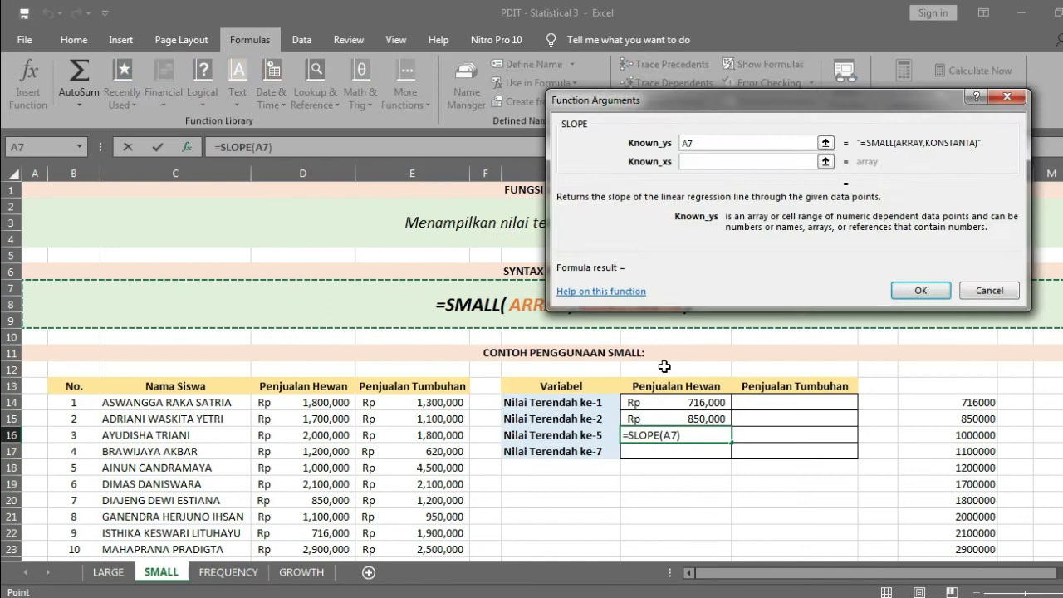
click(975, 291)
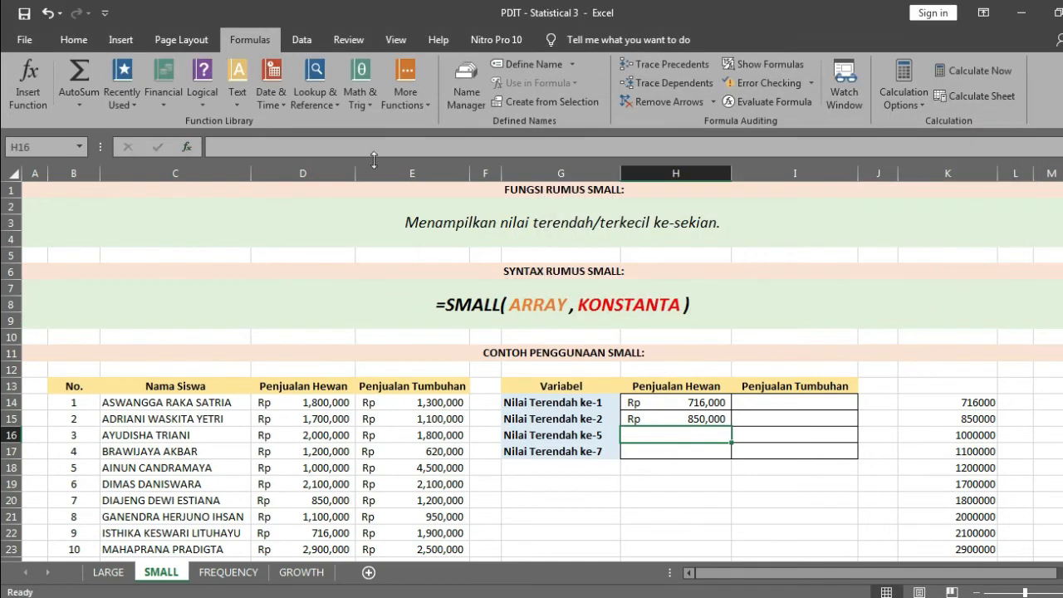
Insert =SMALL(D14:D23,5) in H16 for the fifth-lowest Penjualan Hewan value and check it against the sorted figures in K14:K18
click(416, 95)
mouse_move(427, 122)
scroll(617, 336, down, 20)
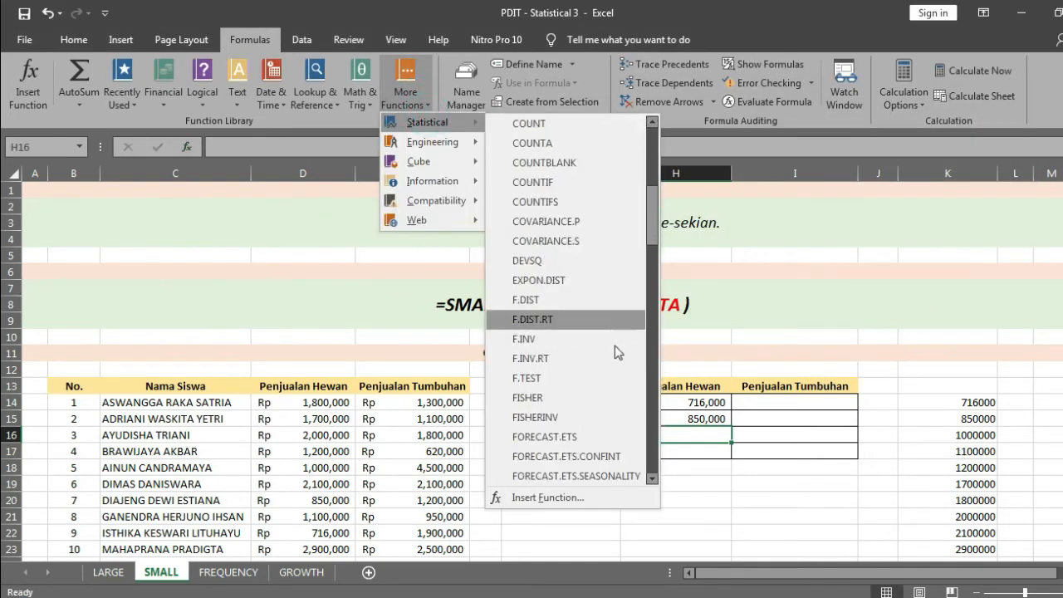
scroll(581, 360, down, 5)
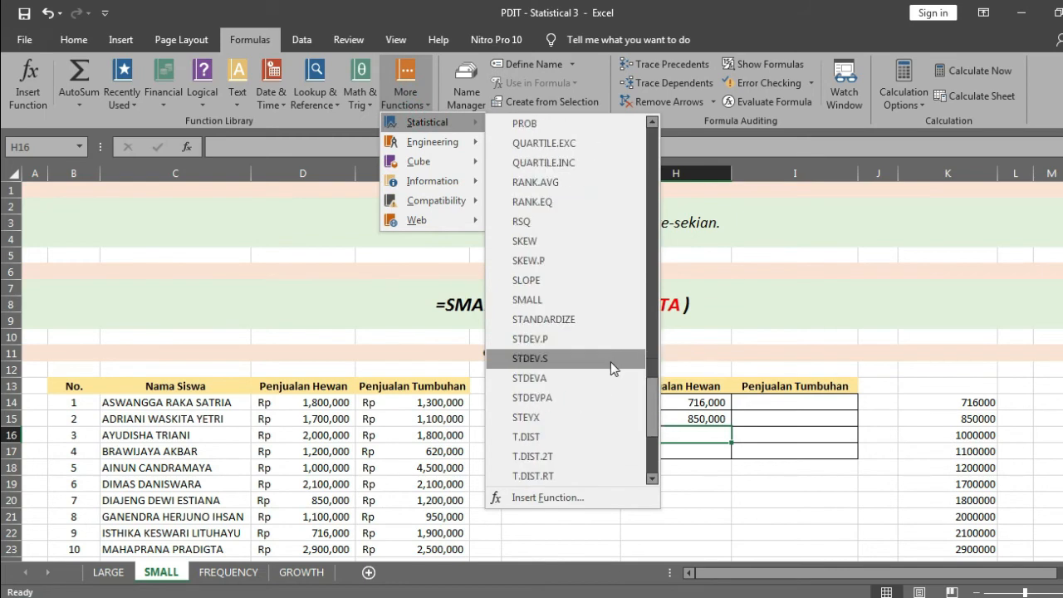
scroll(575, 413, up, 2)
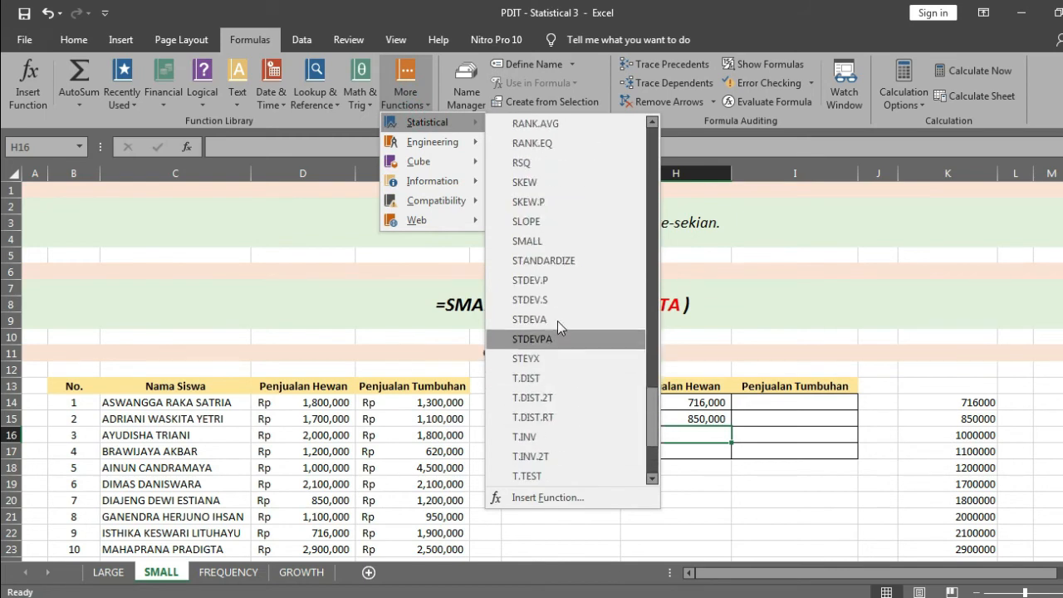
scroll(533, 311, up, 2)
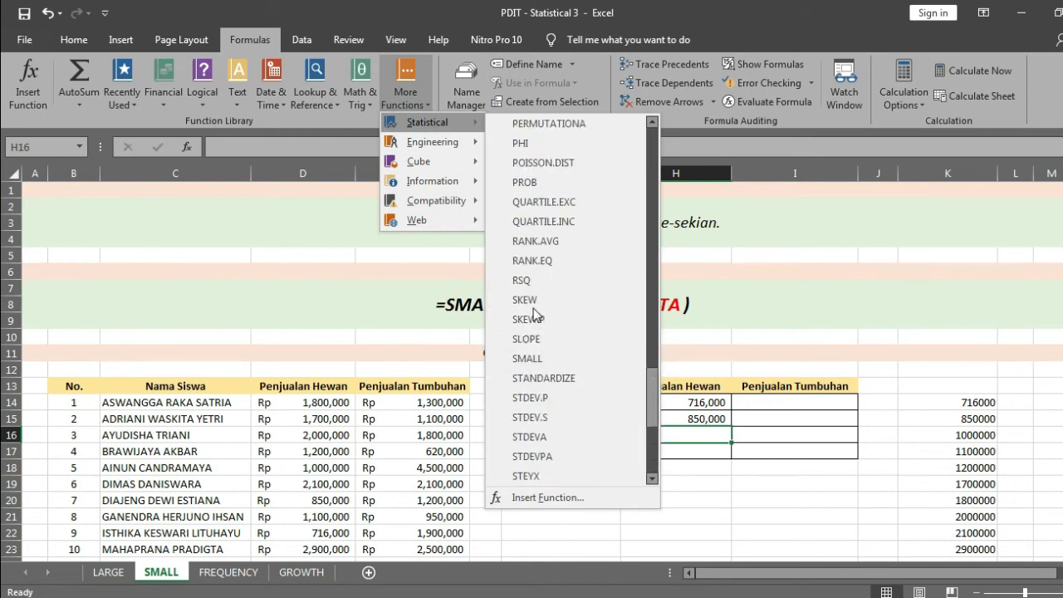
click(539, 358)
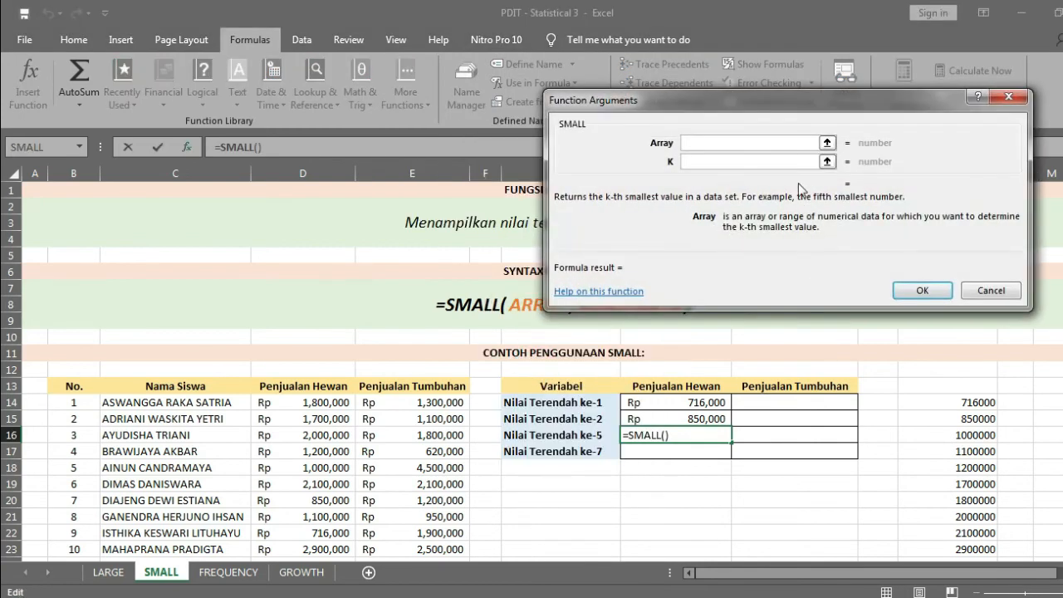
click(342, 403)
drag(343, 403, 342, 548)
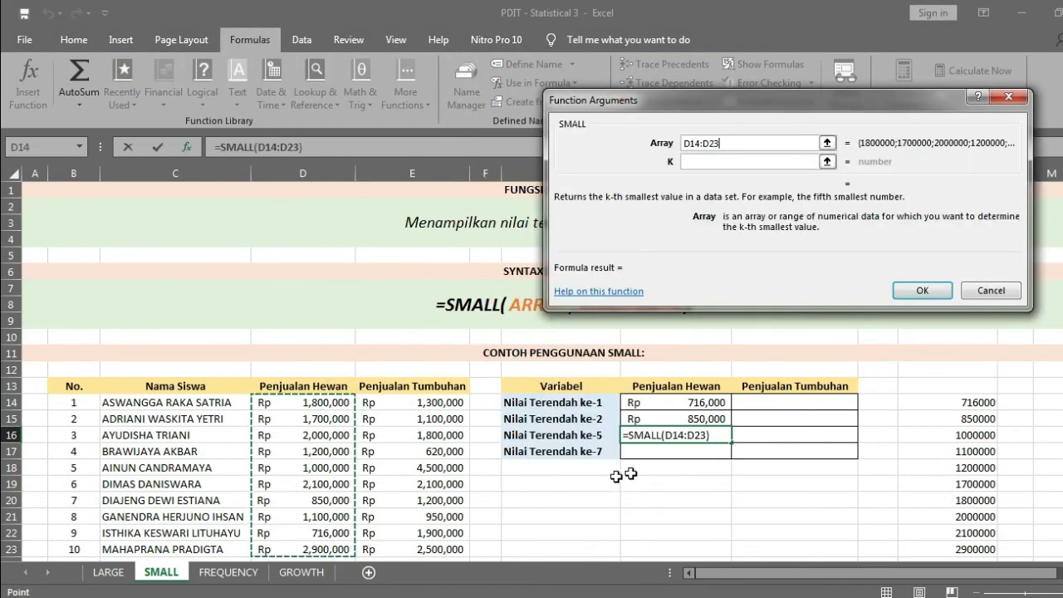
click(721, 161)
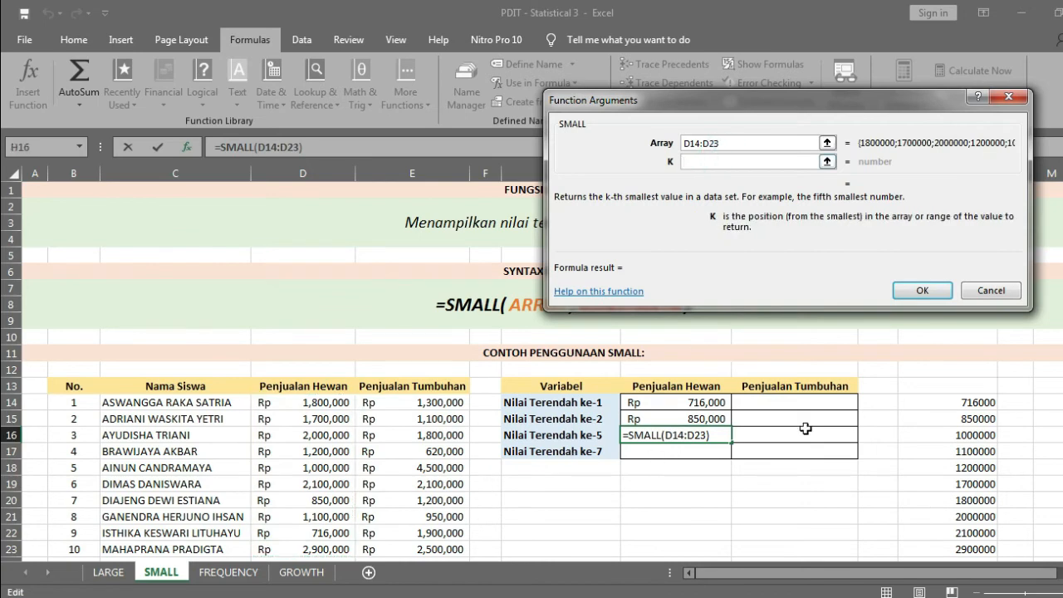
text(5)
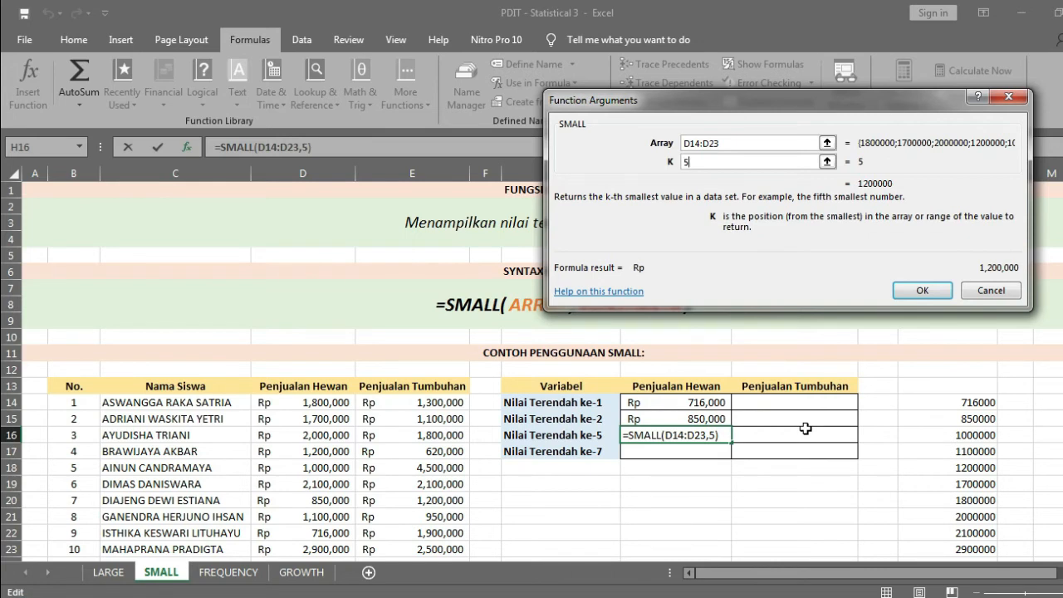
click(902, 293)
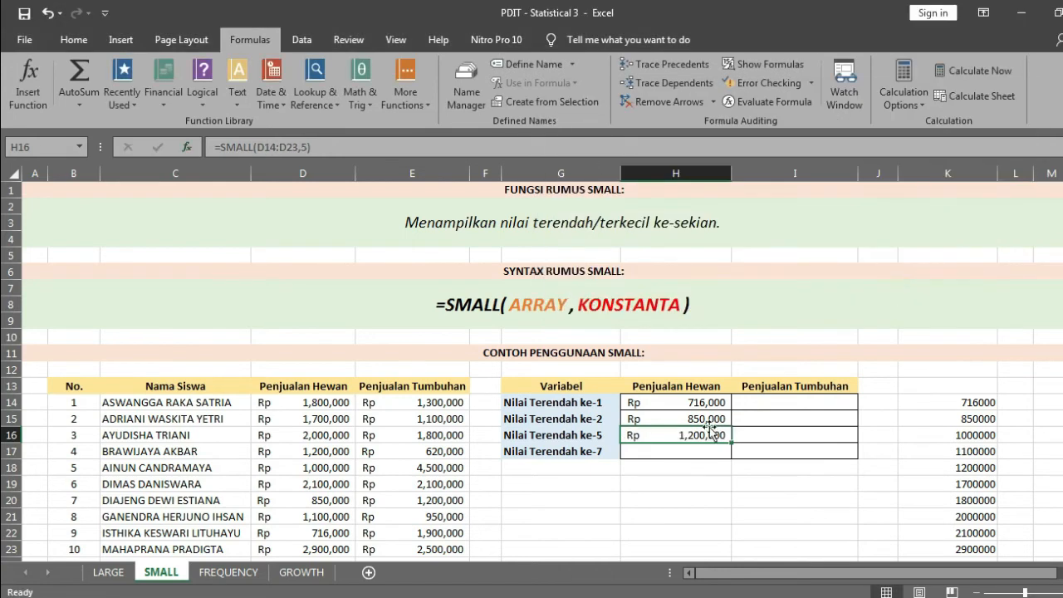
drag(980, 402, 980, 467)
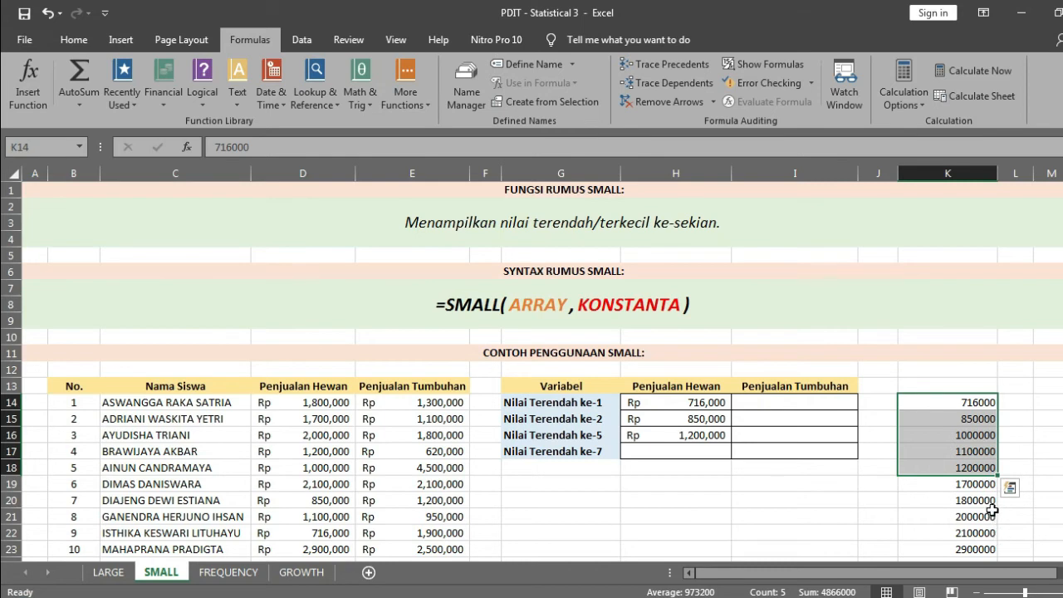
Insert =SMALL($D$14:$D$23,7) in H17 for the seventh-lowest Penjualan Hewan value and check it against the sorted figures in K14:K20
click(711, 453)
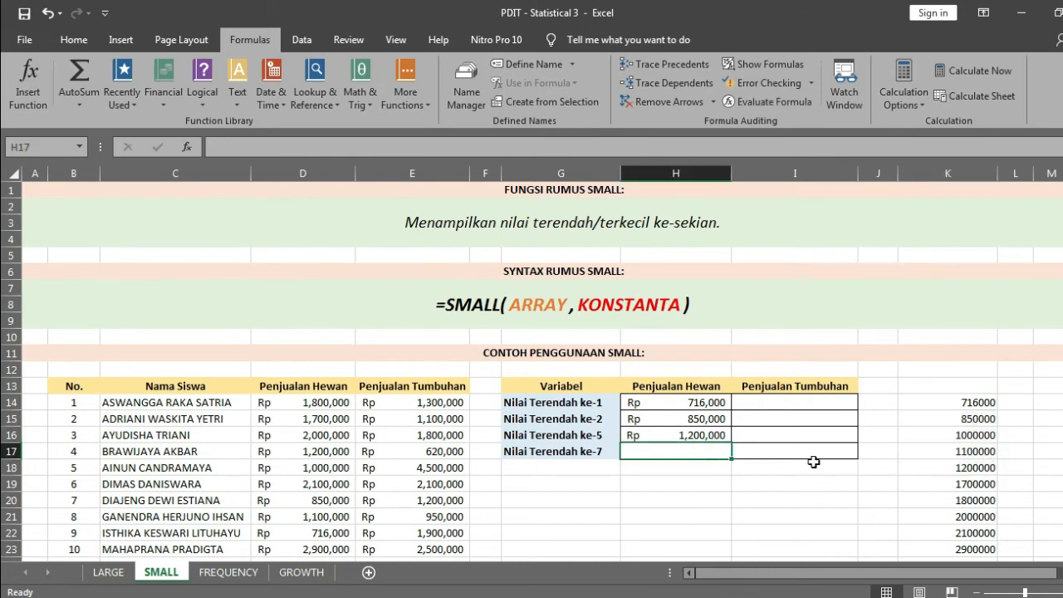
text(=)
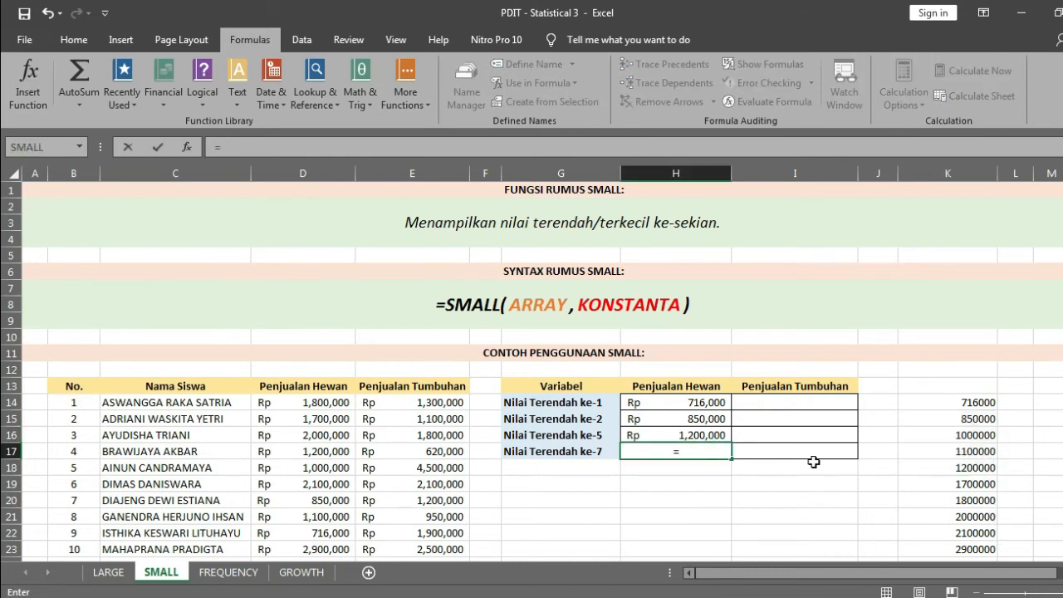
key(Escape)
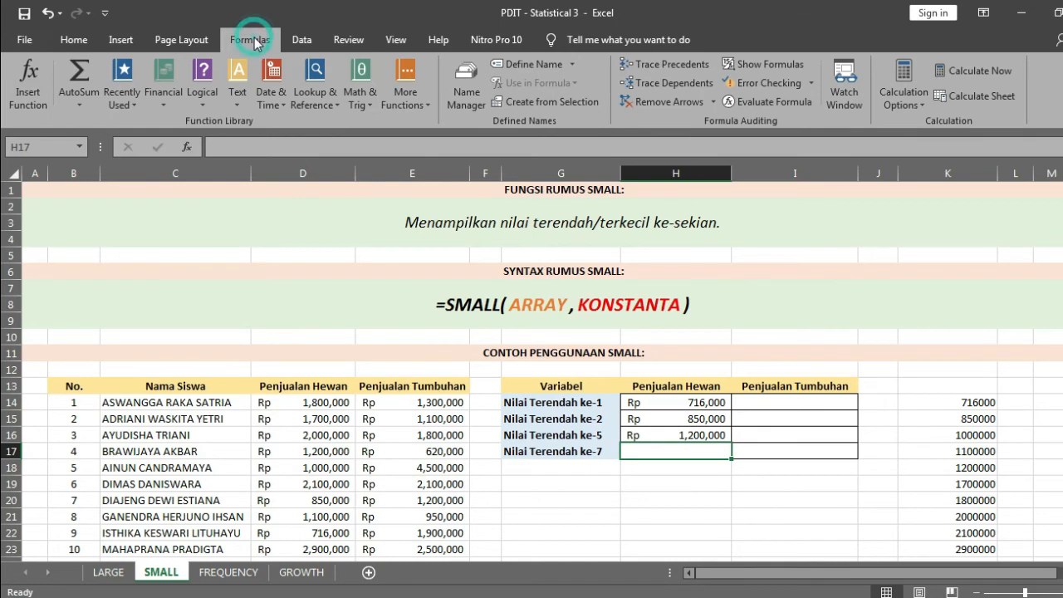
click(406, 72)
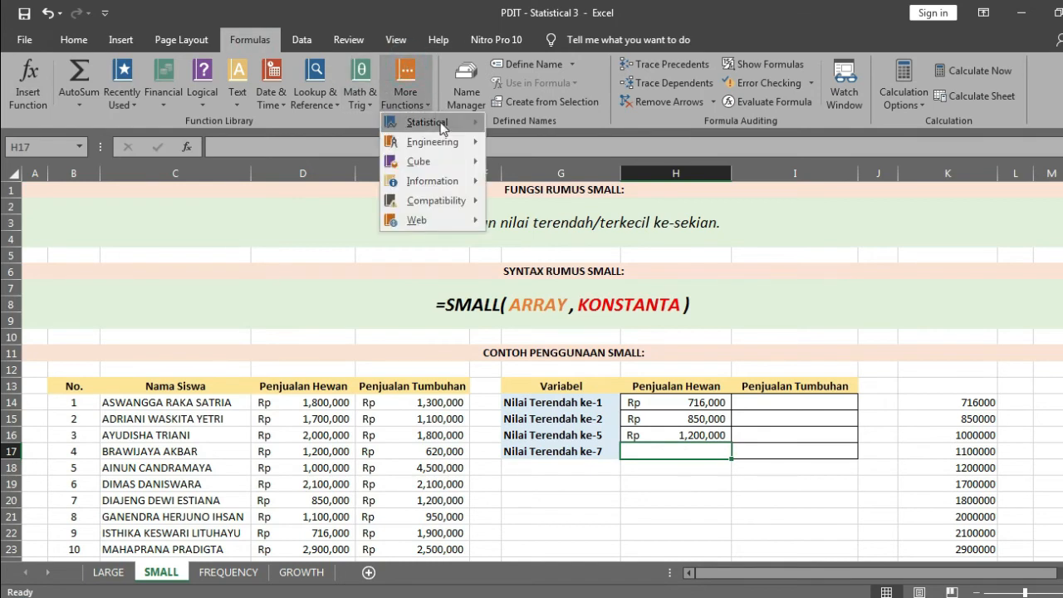
scroll(552, 332, down, 3)
scroll(552, 334, down, 20)
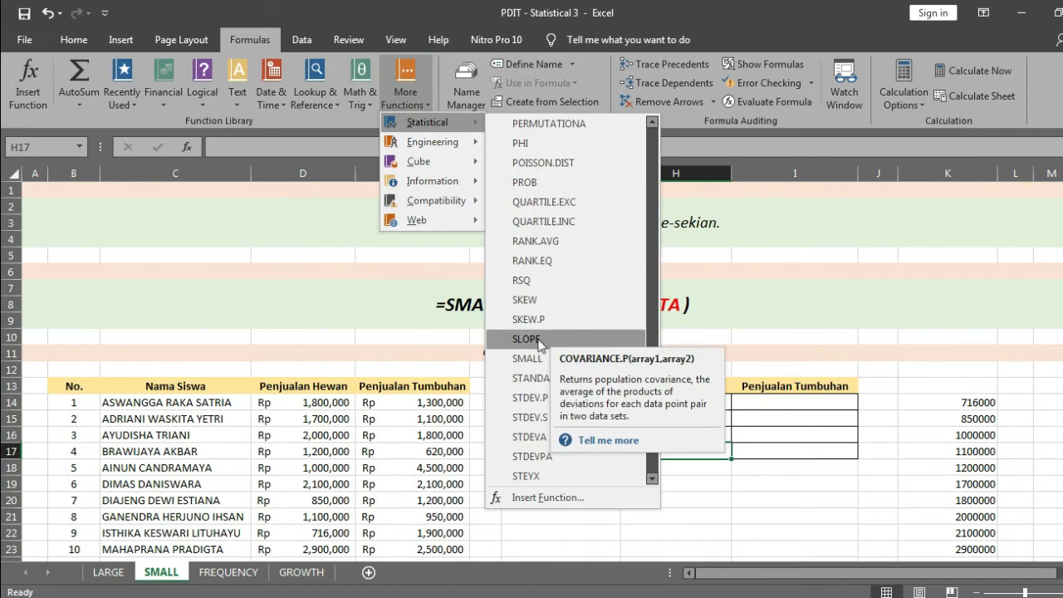
click(533, 355)
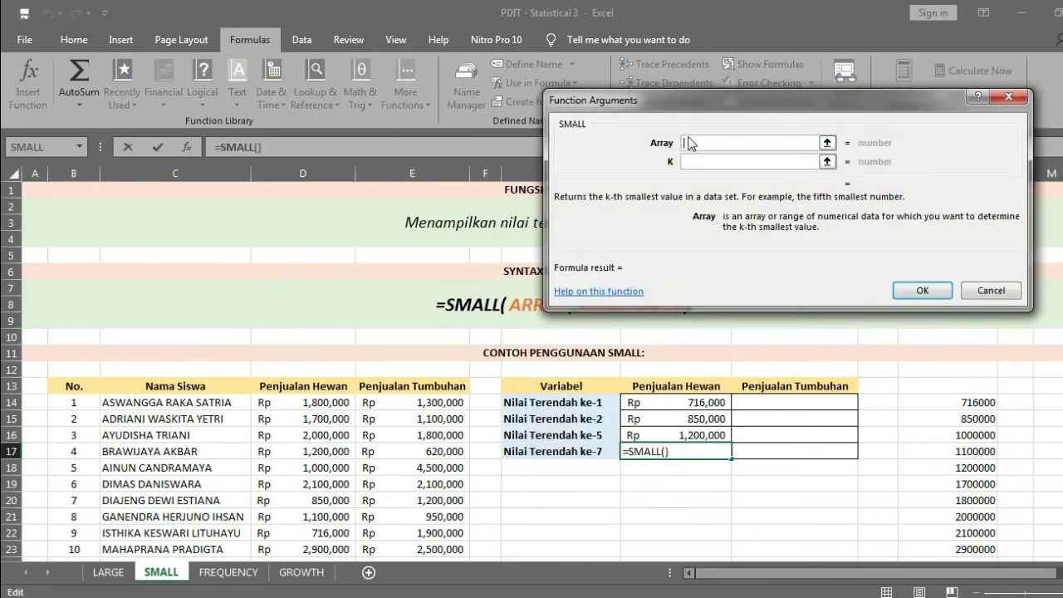
click(827, 143)
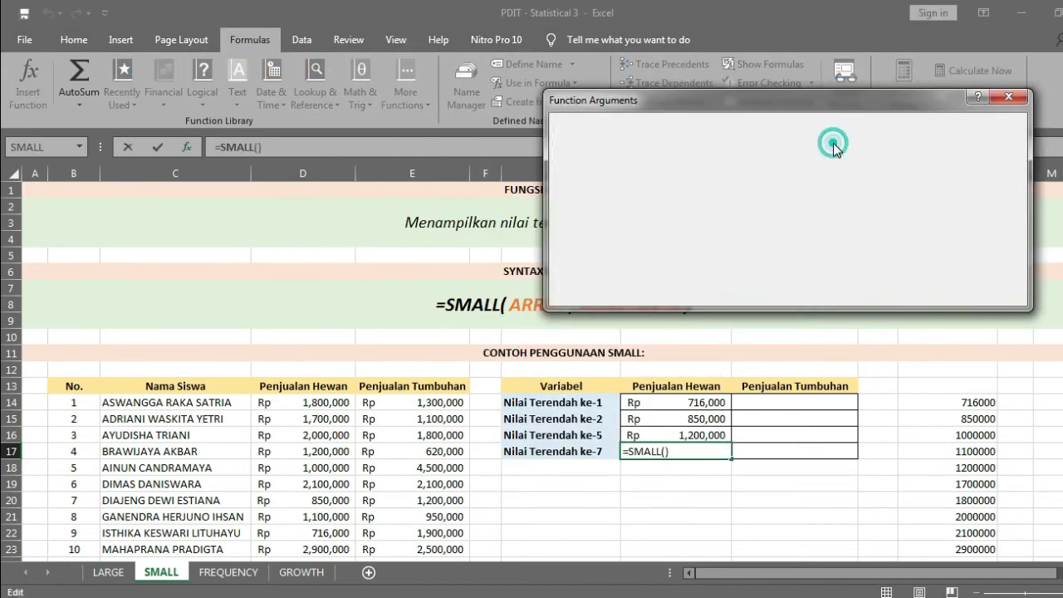
drag(339, 406, 307, 550)
key(Return)
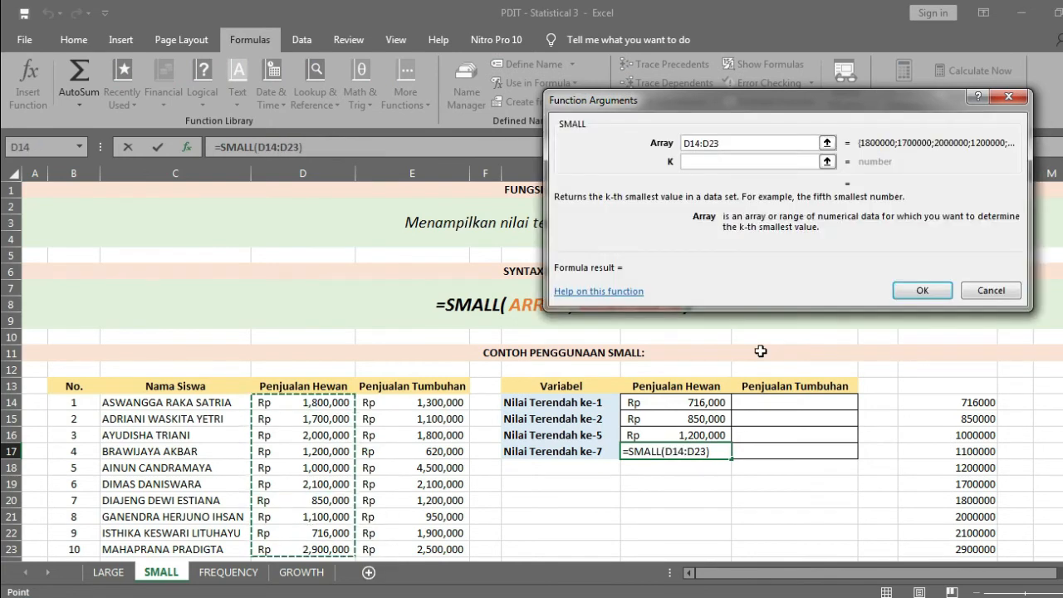
key(F4)
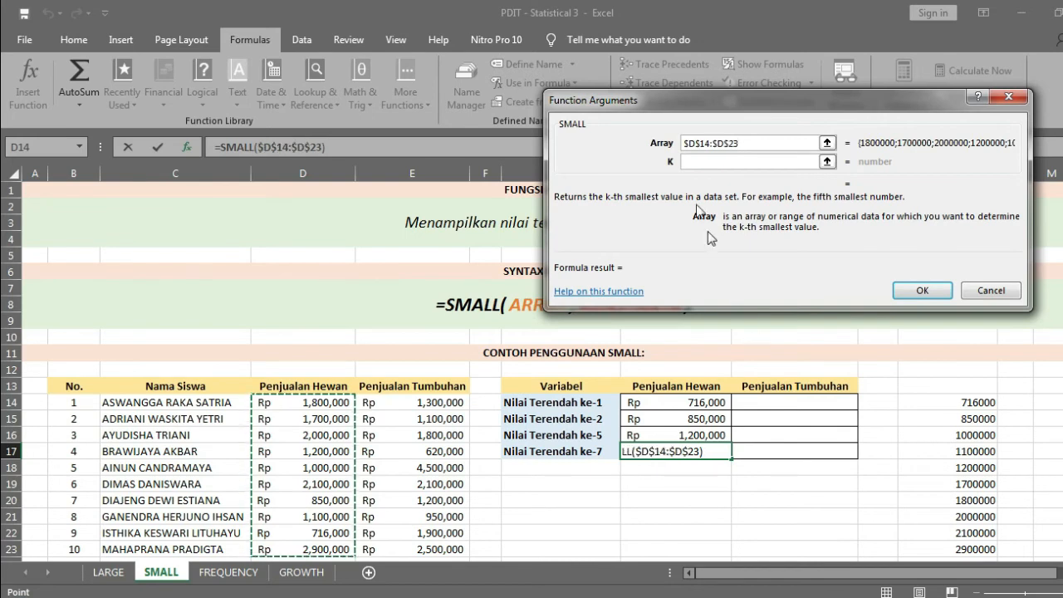
click(710, 160)
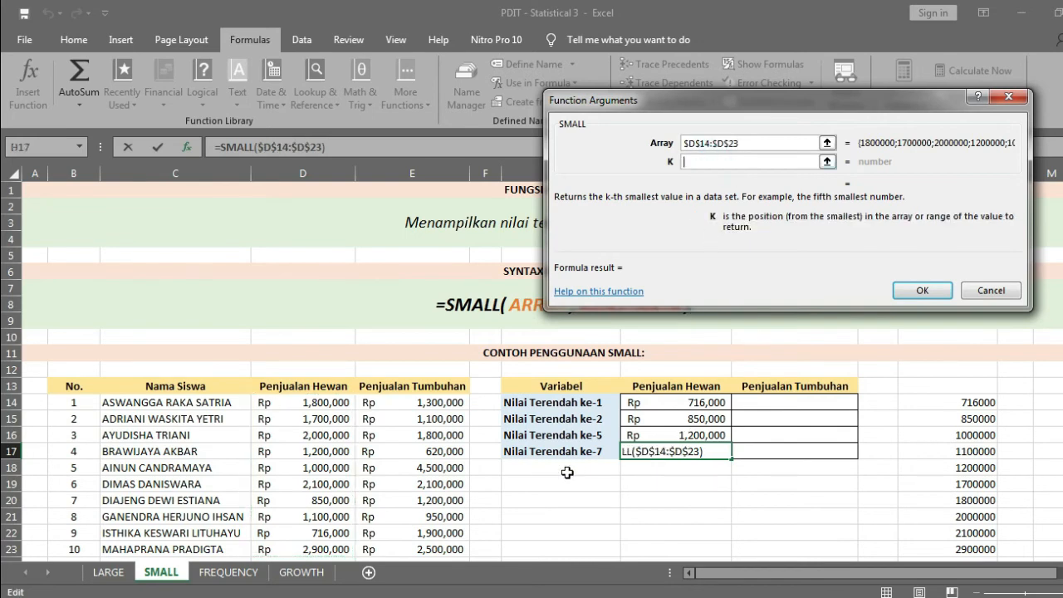
text(7)
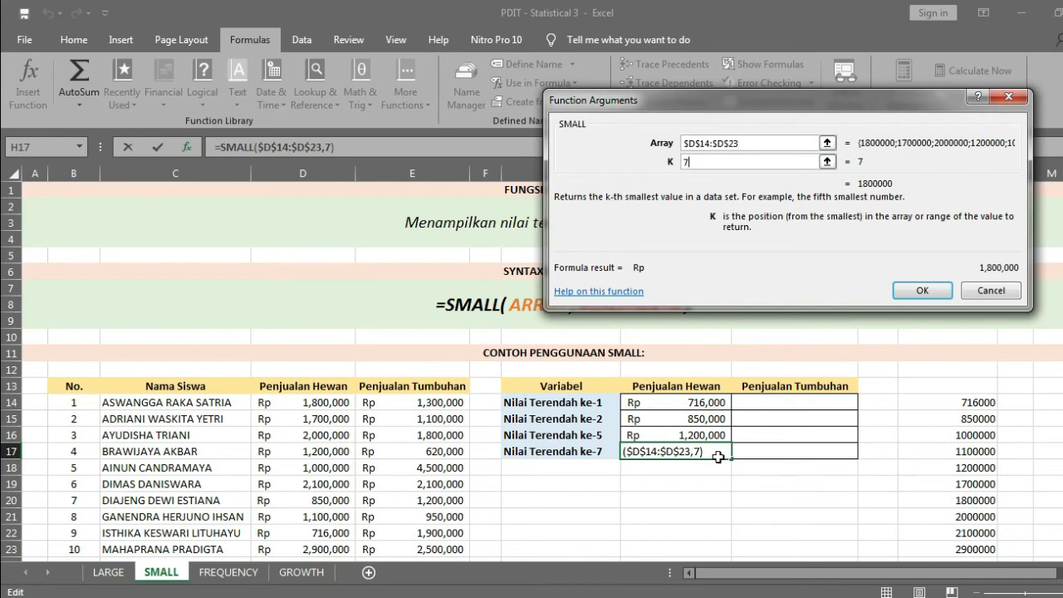
click(918, 291)
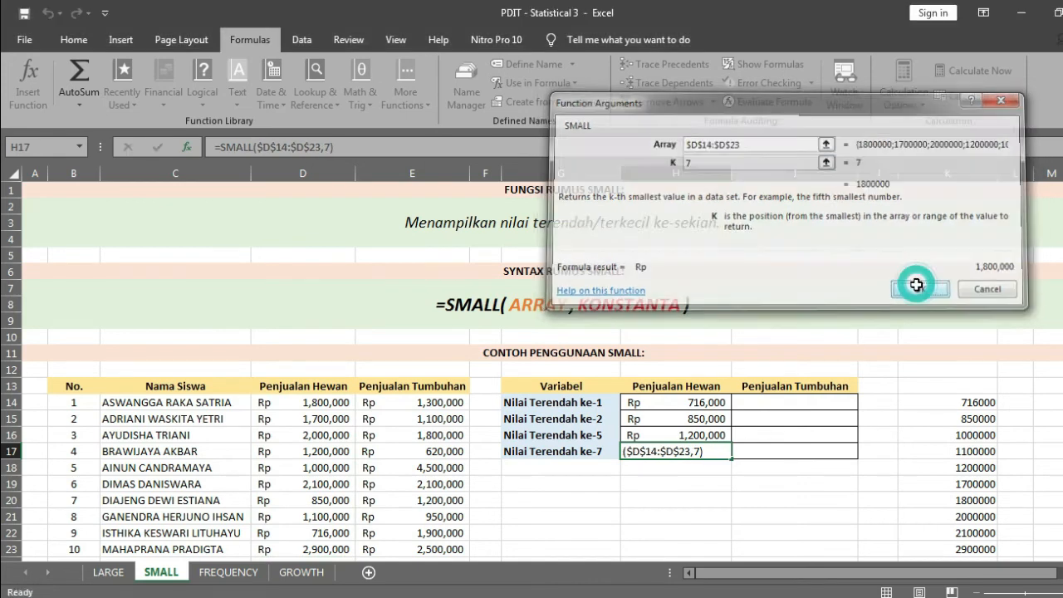
drag(980, 401, 979, 501)
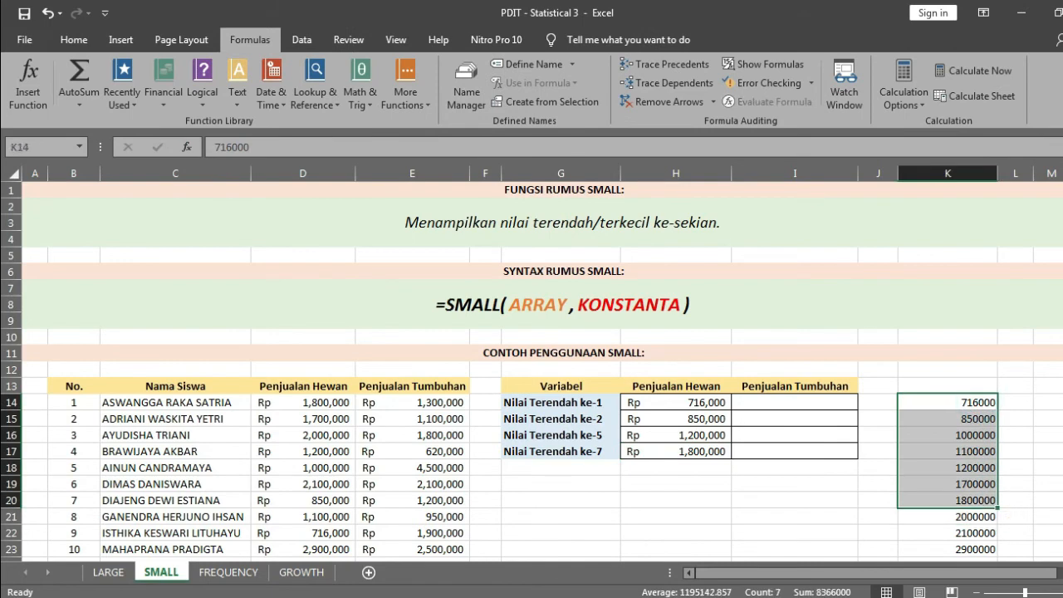
click(707, 458)
Enter =SMALL($E$14:$E$23,1) in I14 for the lowest Penjualan Tumbuhan value
click(793, 389)
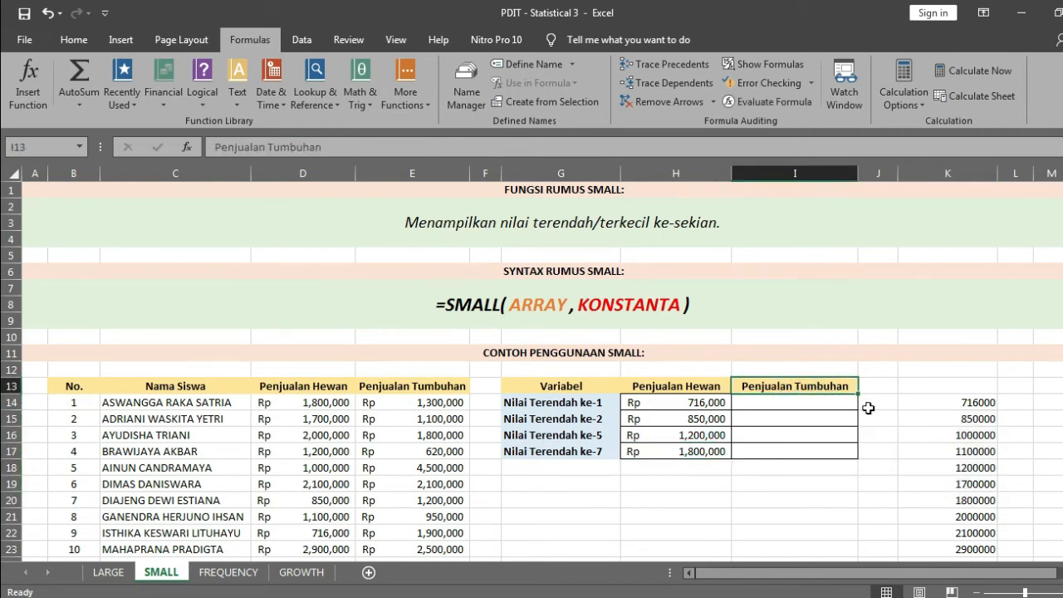
key(Down)
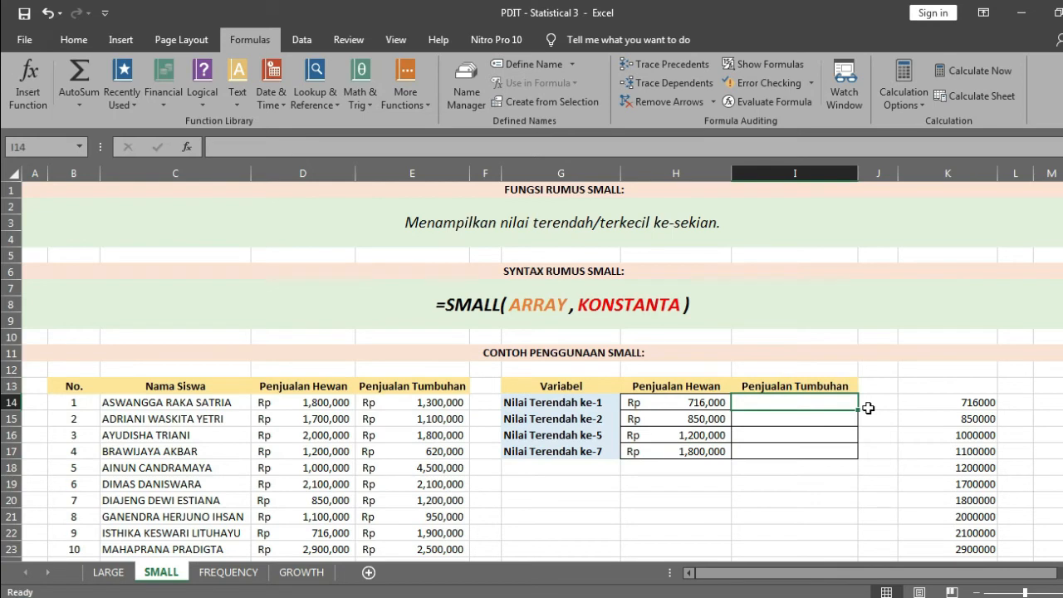
text(=sma)
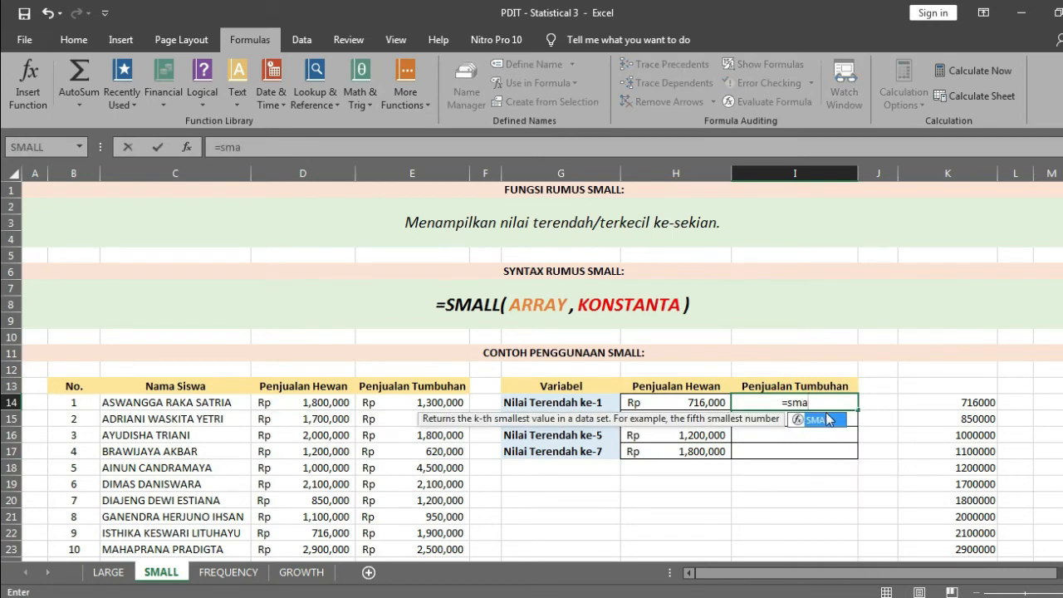
double_click(830, 421)
drag(438, 402, 423, 550)
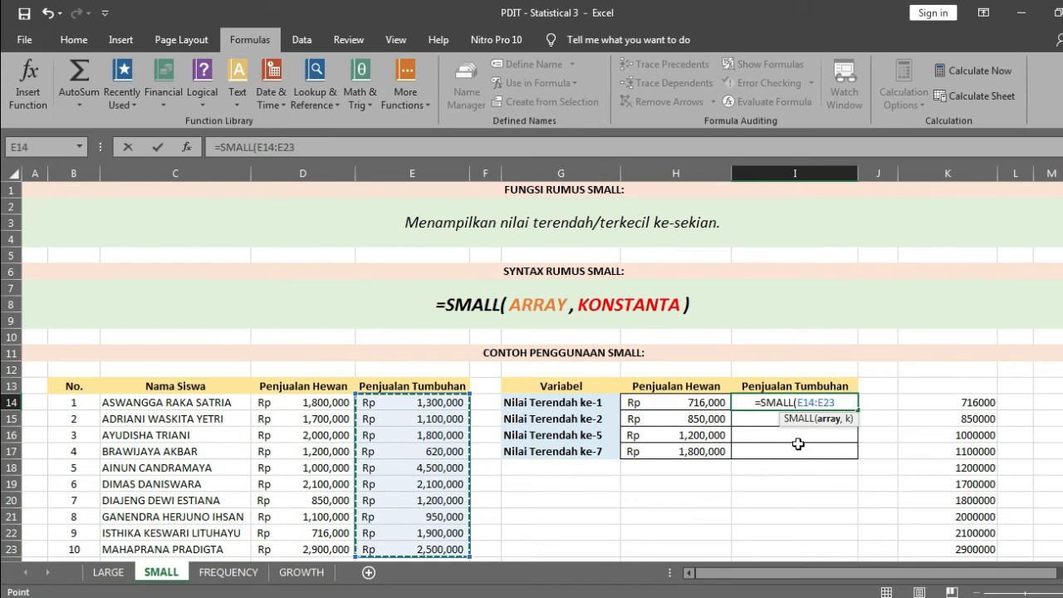
key(F4)
text(,)
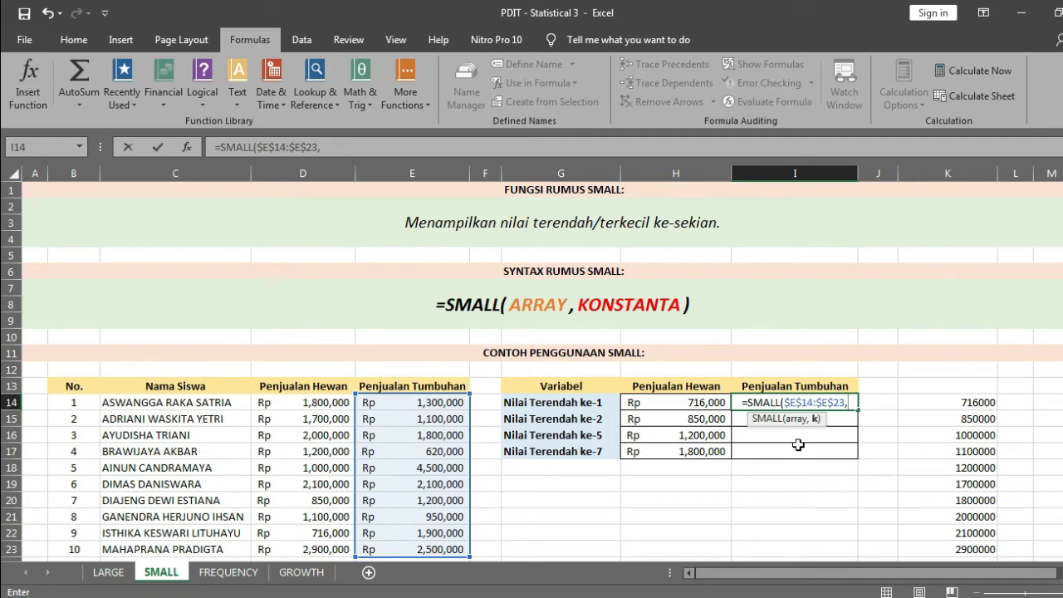
text(1)
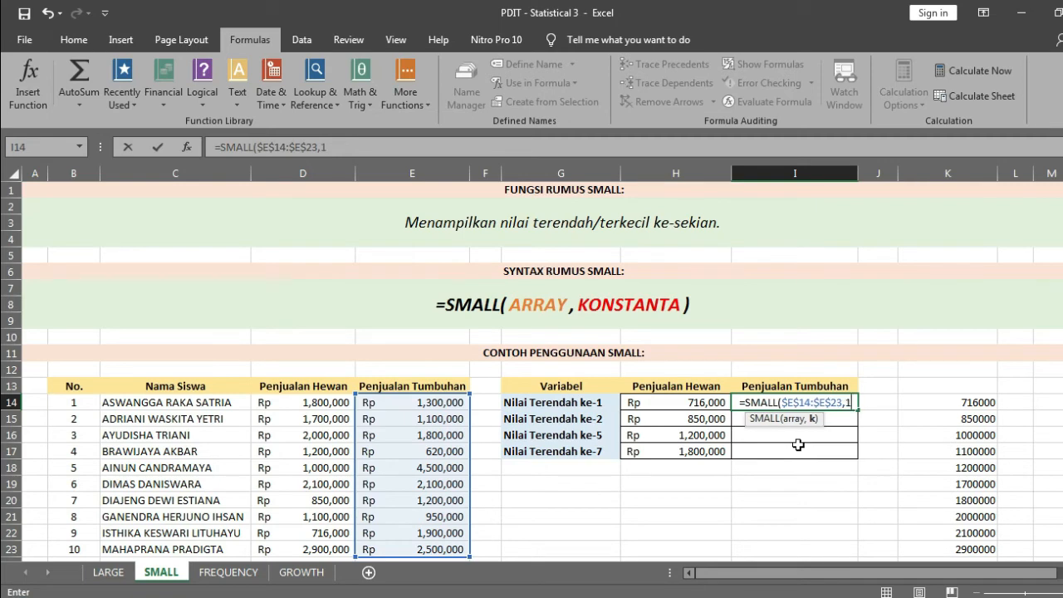
text())
key(Return)
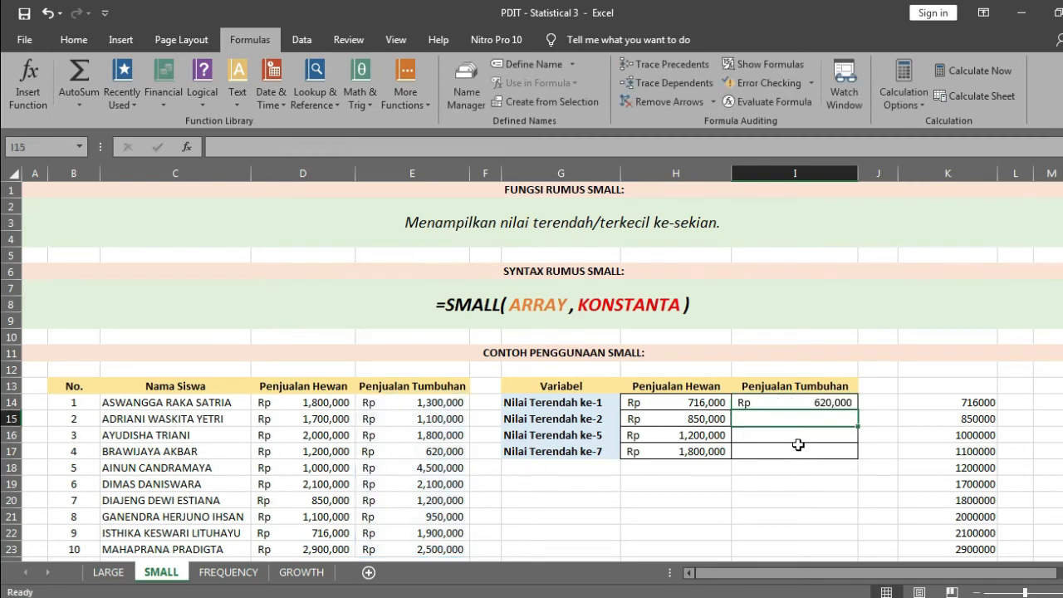
click(812, 399)
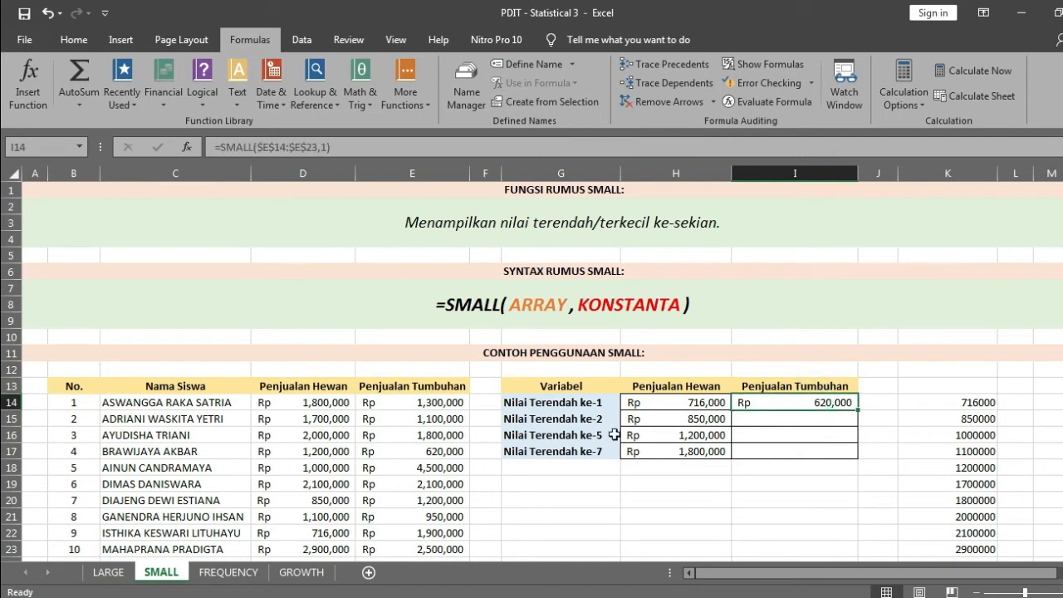
Clear the helper figures in K14:K23 and paste the Penjualan Tumbuhan figures from E14:E23 as values starting at K13
drag(958, 404, 946, 548)
key(Delete)
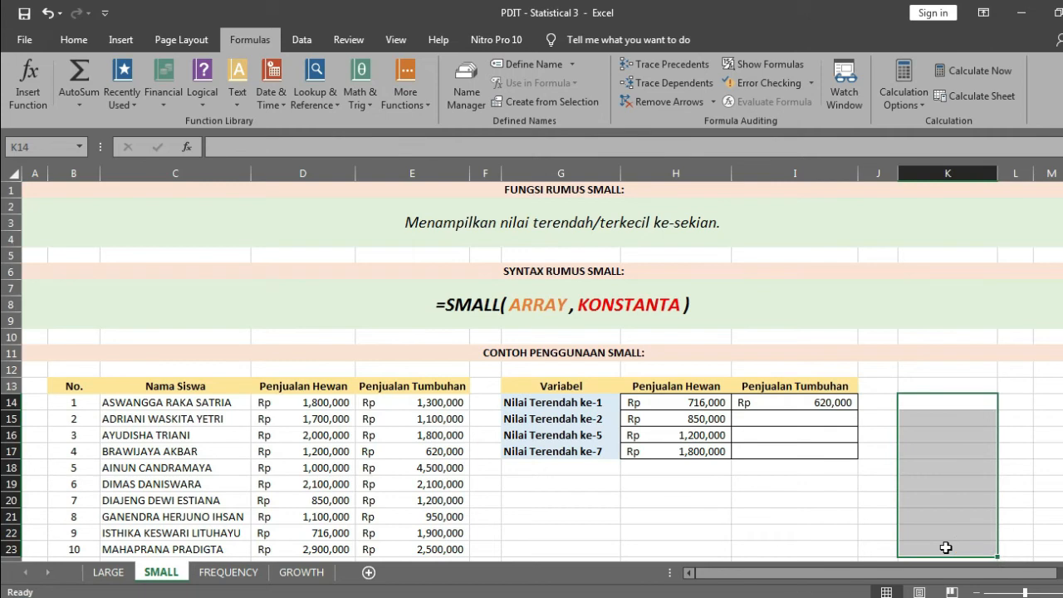
drag(461, 403, 428, 548)
right_click(433, 515)
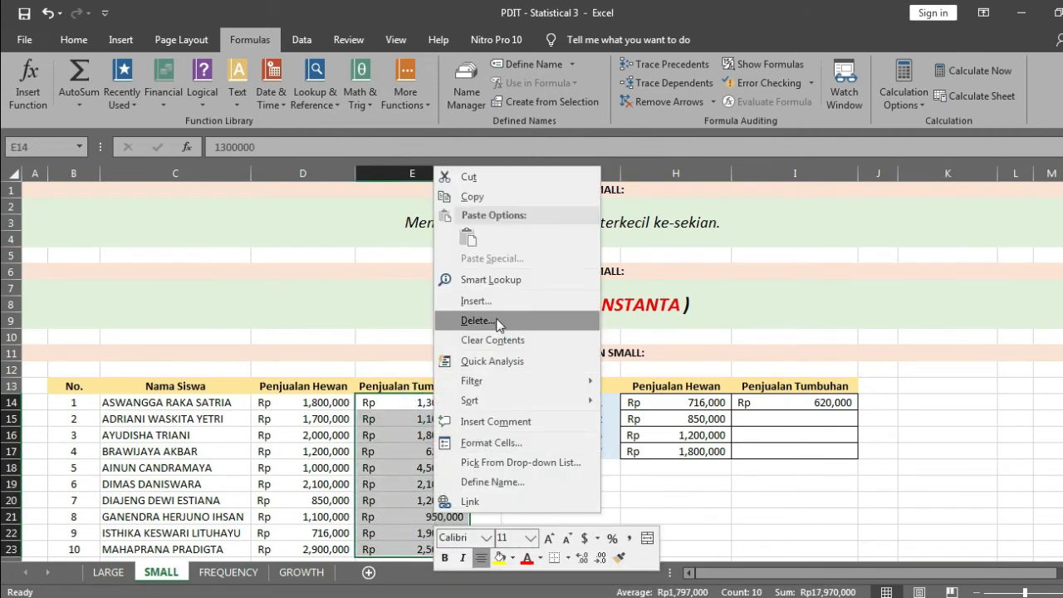
click(530, 196)
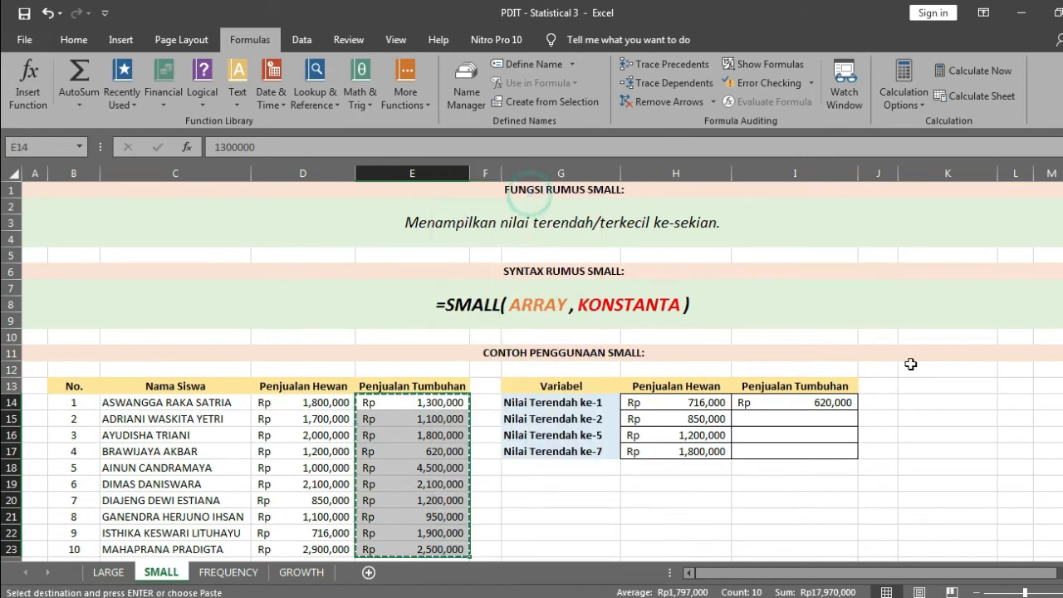
right_click(965, 388)
click(868, 137)
click(719, 84)
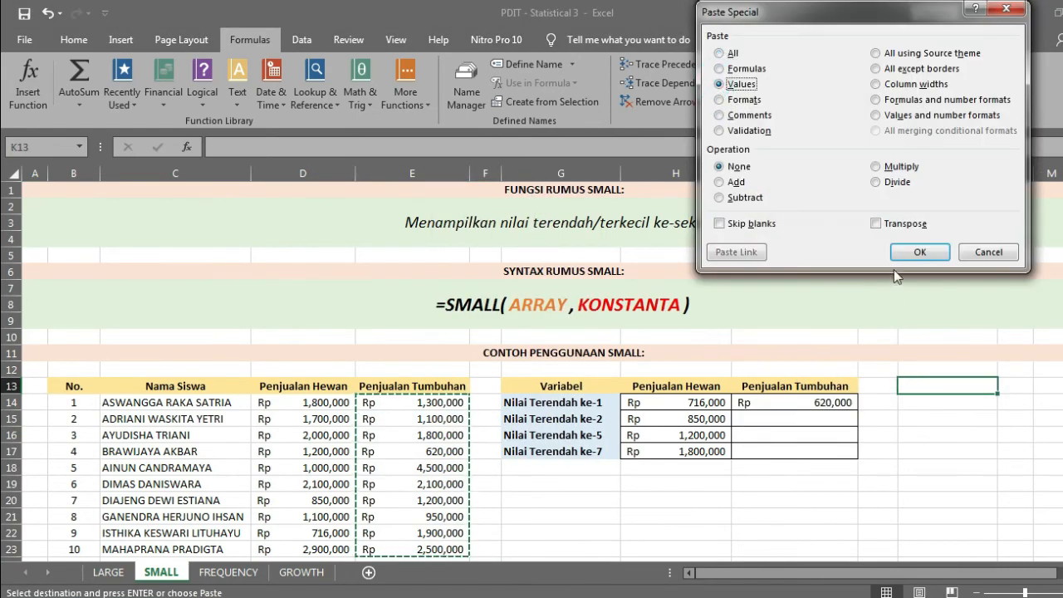
click(919, 252)
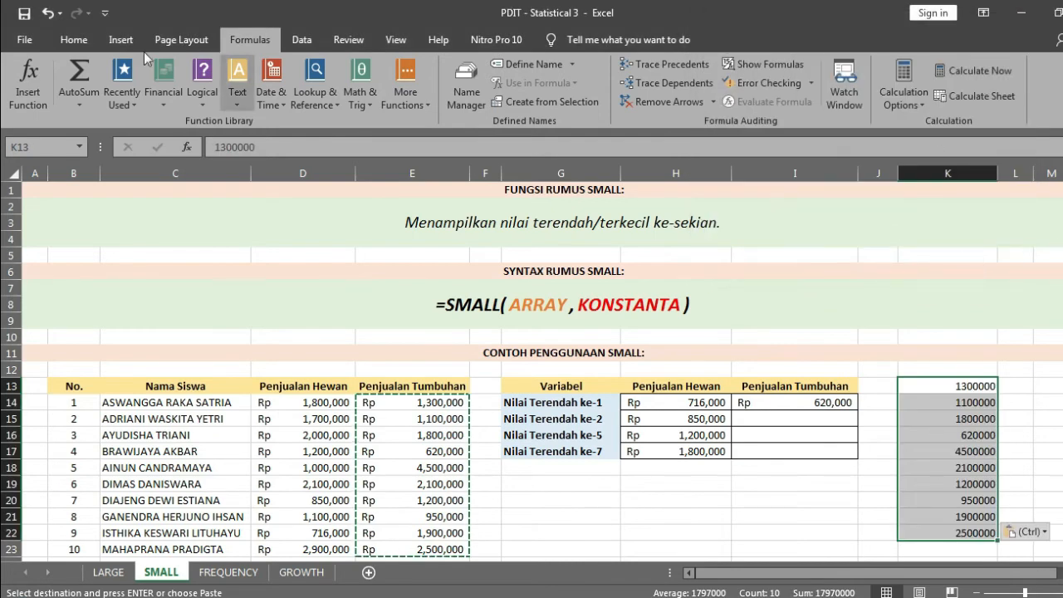
Sort the pasted figures in K13:K22 from smallest to largest and check the lowest one in K13
click(73, 39)
click(1049, 83)
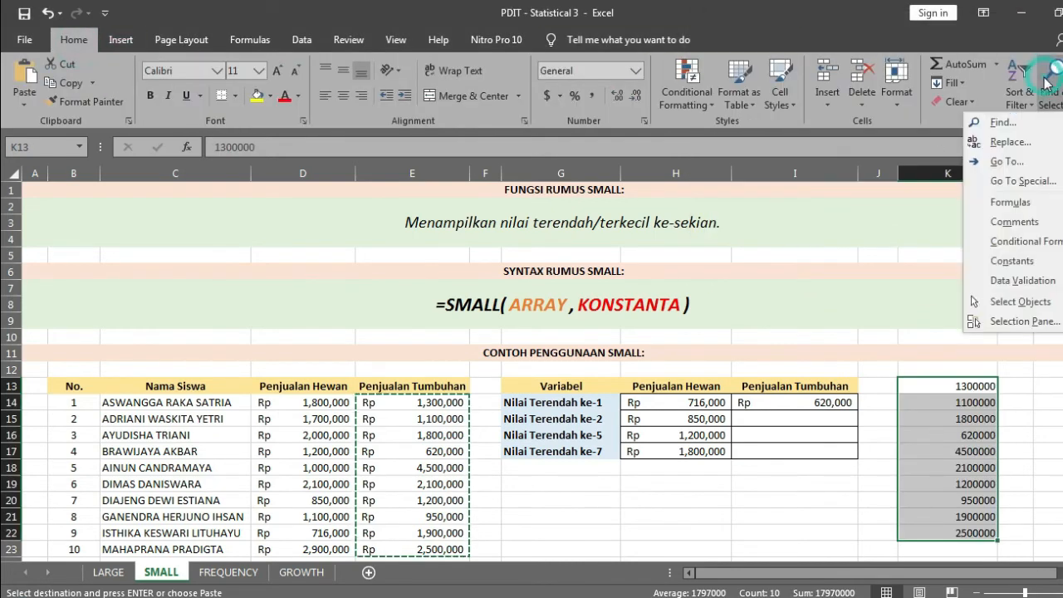
click(1017, 89)
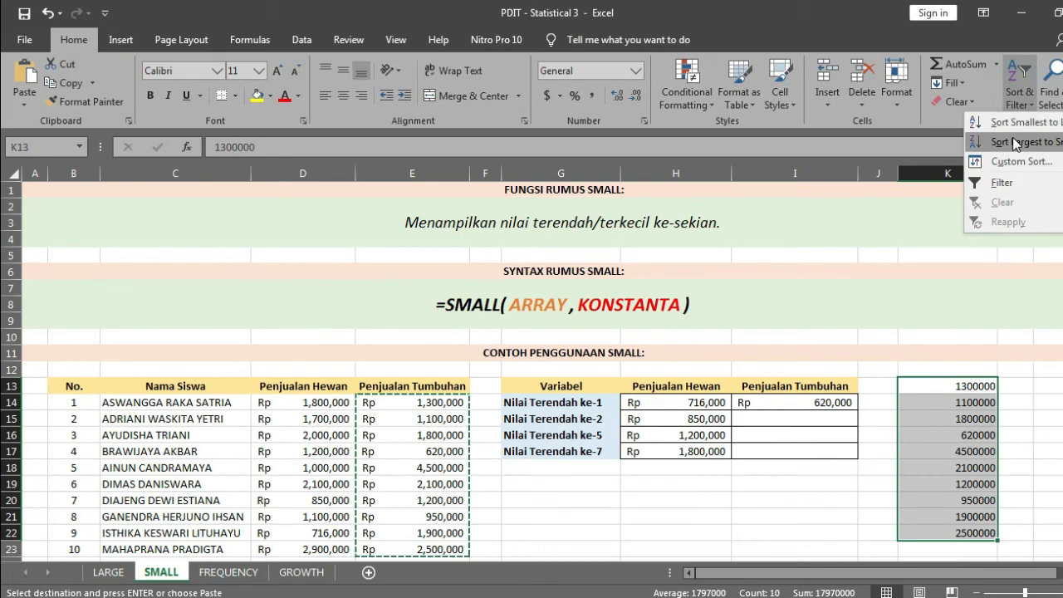
click(1015, 122)
click(1017, 411)
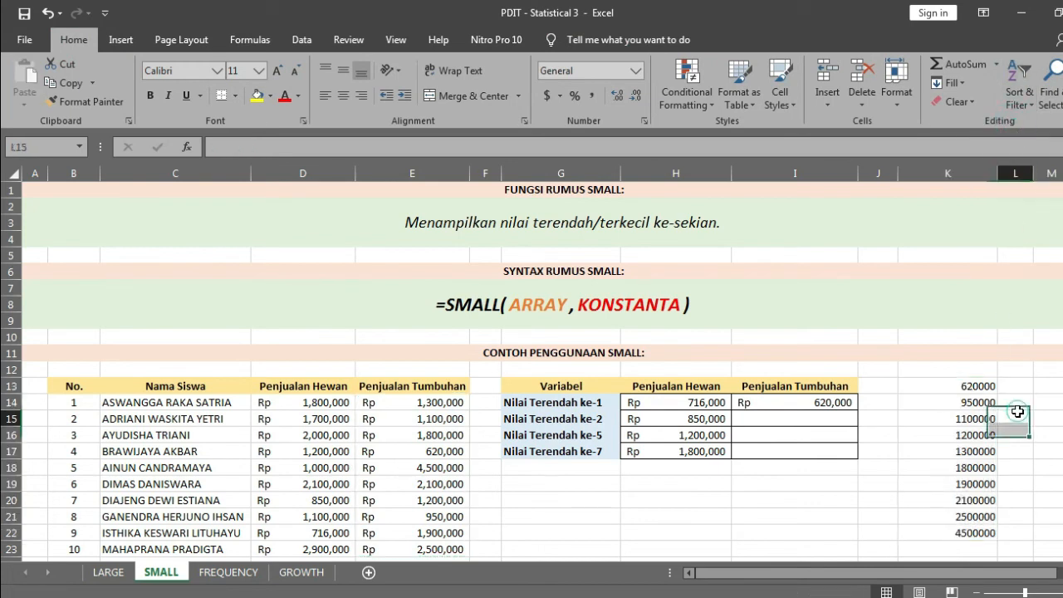
click(971, 387)
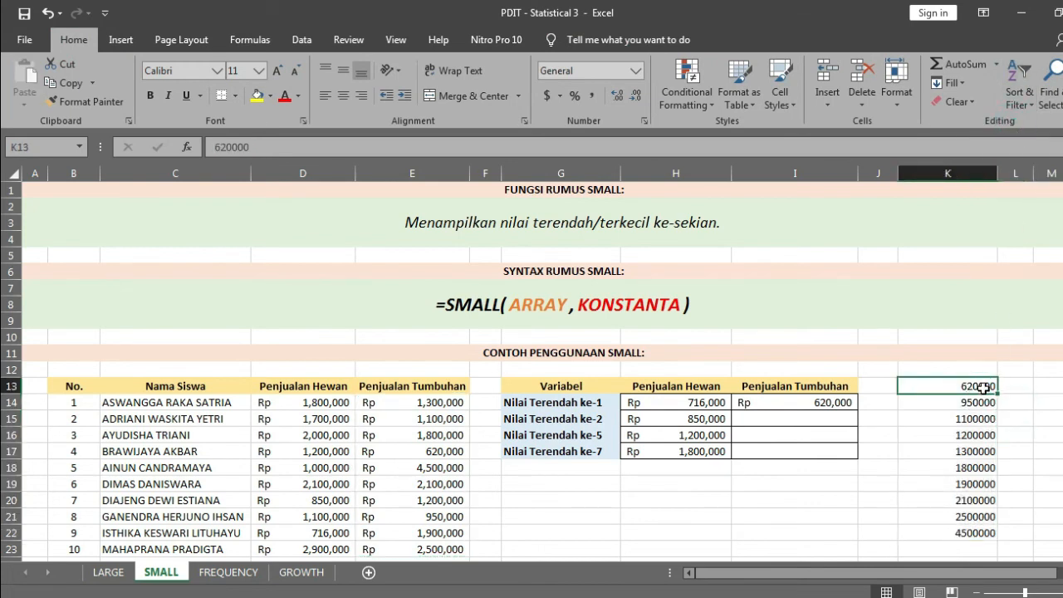
Copy the SMALL formula from I14 down through I17 in the Penjualan Tumbuhan column
click(824, 419)
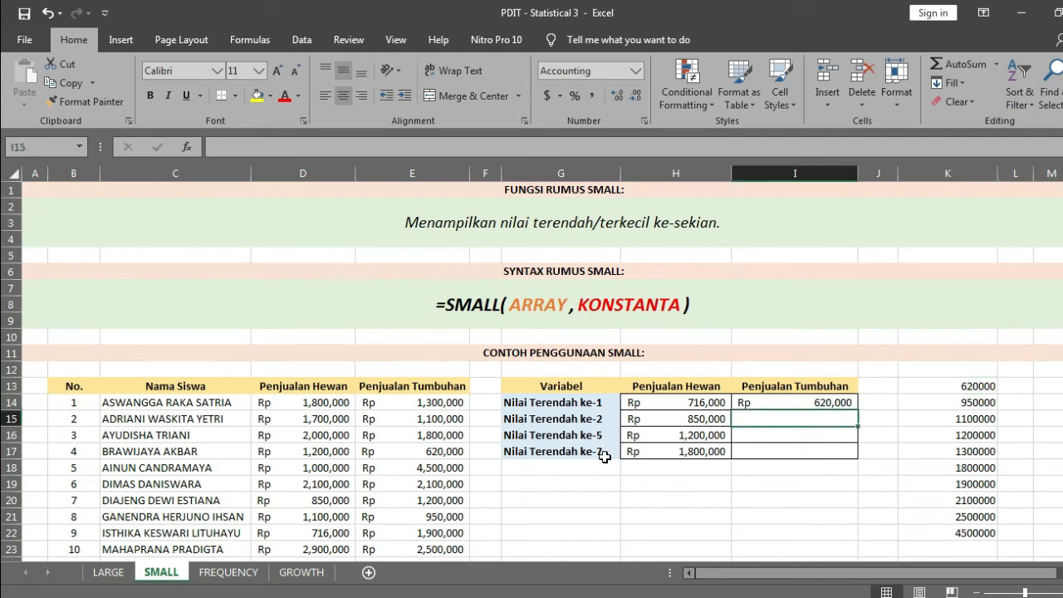
click(843, 402)
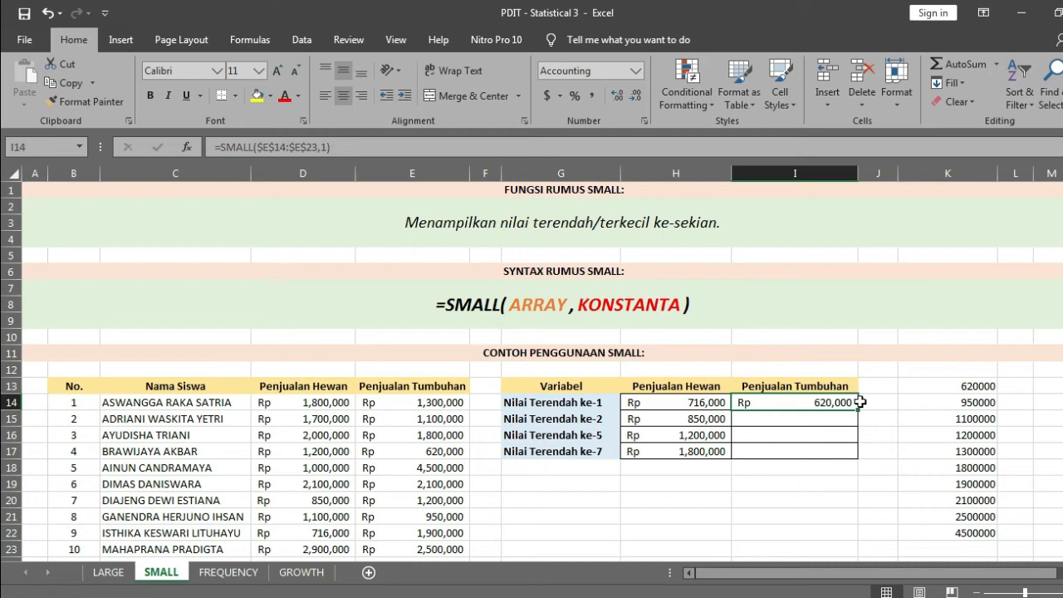
drag(859, 408, 856, 459)
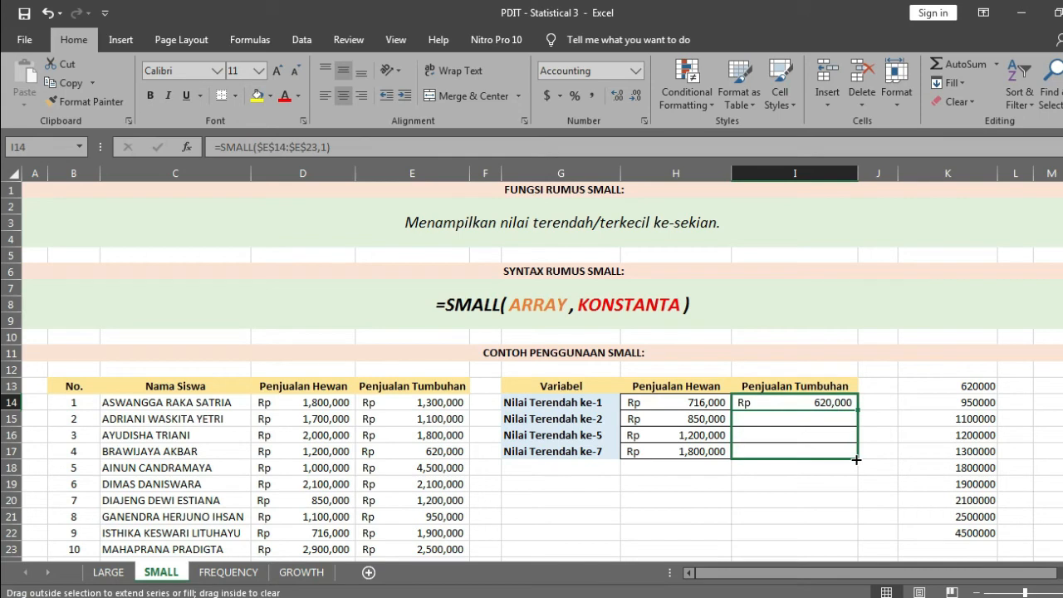
drag(856, 459, 856, 459)
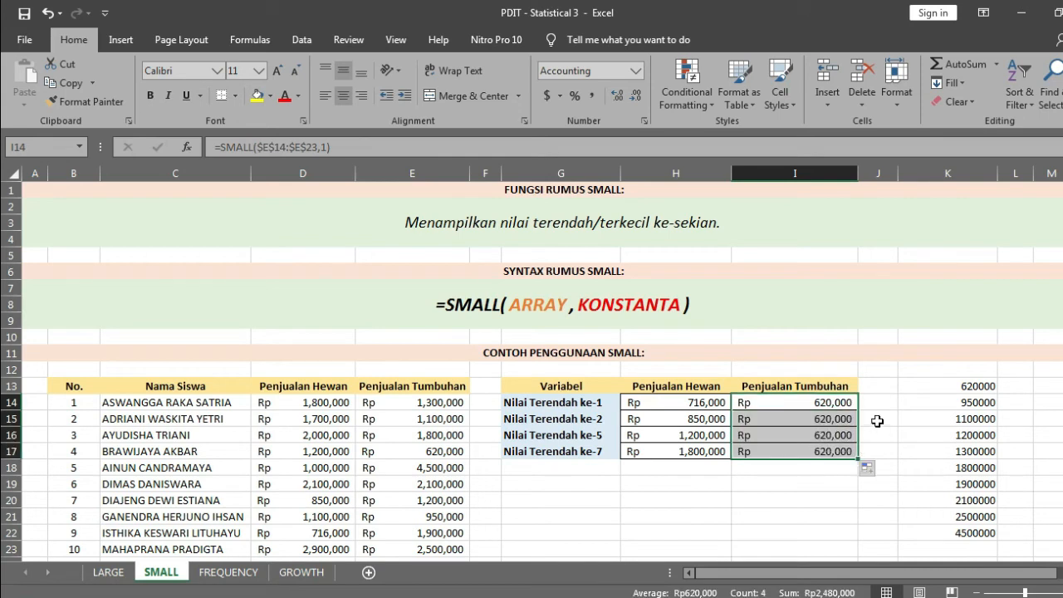
Set the SMALL rank in I15 to 2, matching the Nilai Terendah ke-2 label for Penjualan Tumbuhan
click(847, 418)
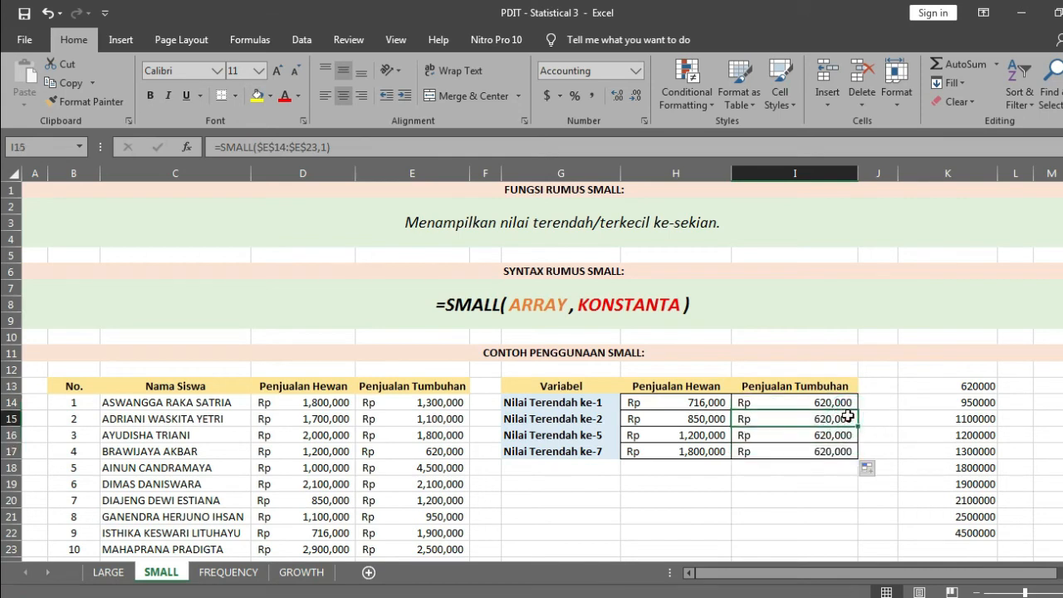
click(847, 403)
click(850, 421)
click(596, 419)
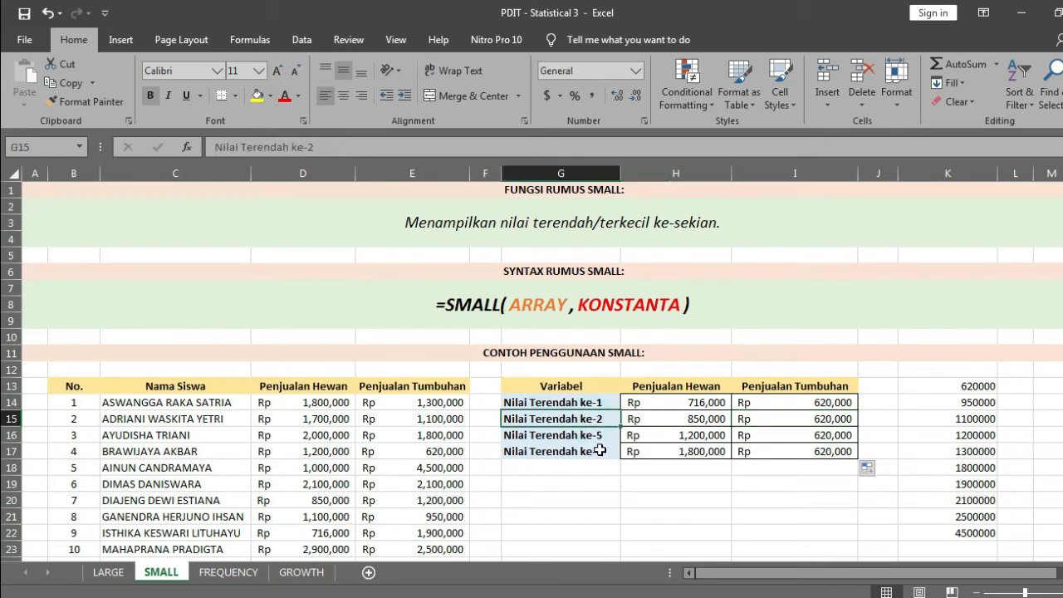
click(606, 440)
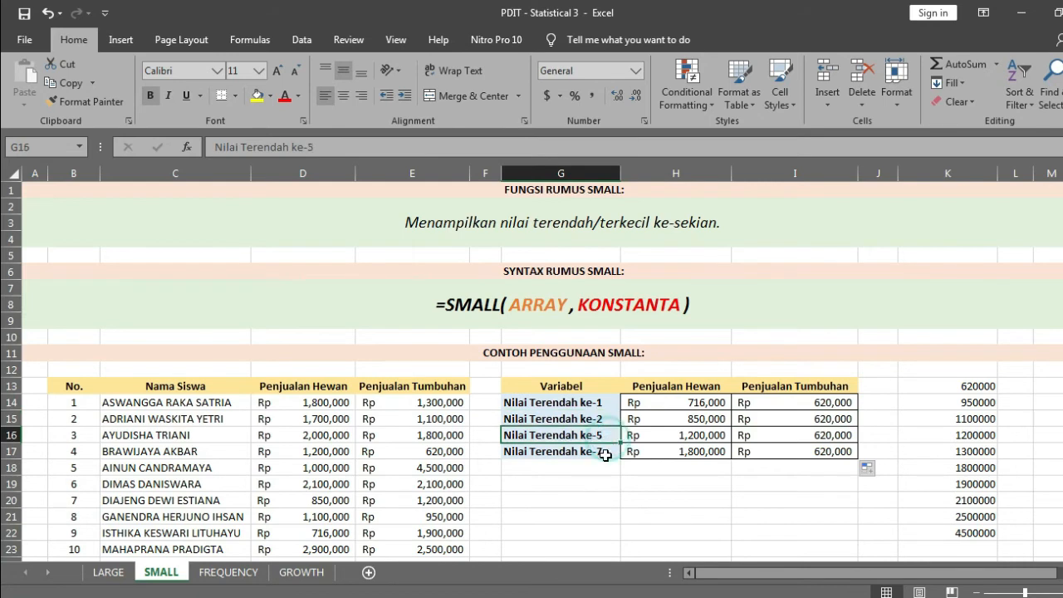
click(751, 420)
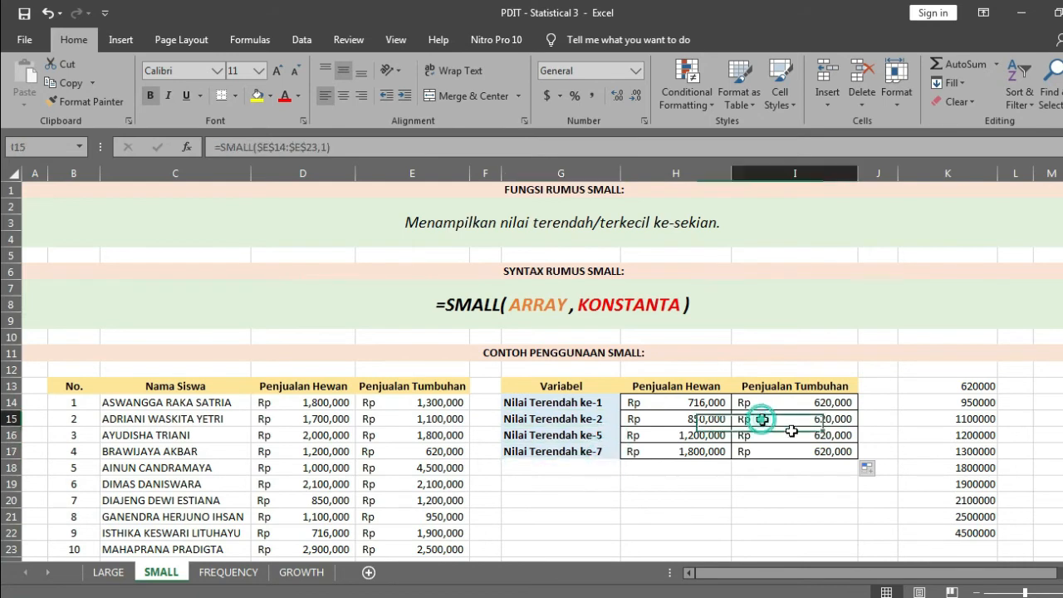
click(328, 147)
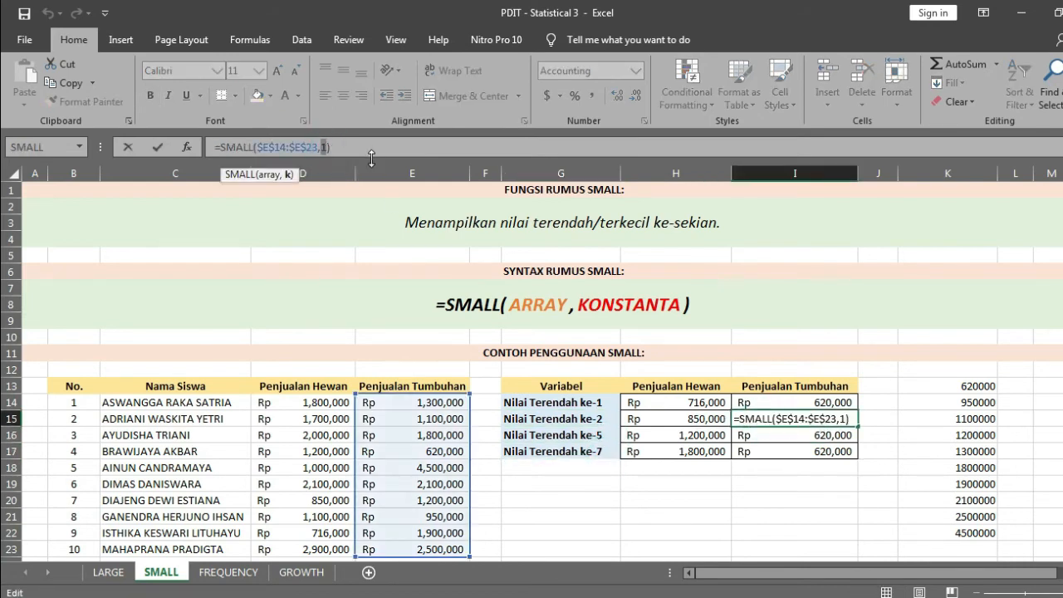
text(2)
key(Return)
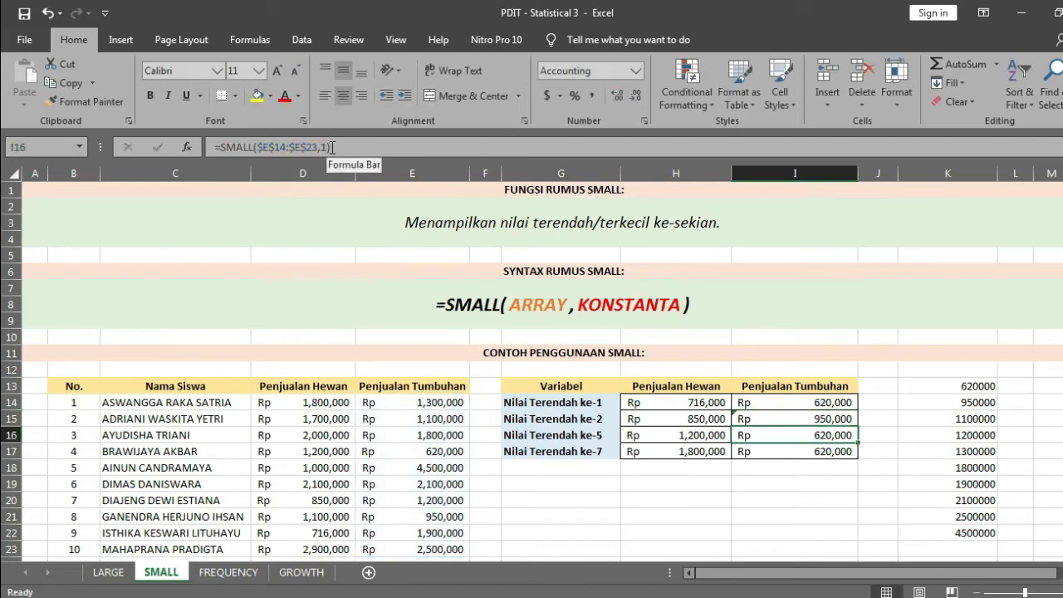
Set the SMALL rank to 5 in I16 and to 7 in I17 for the remaining Penjualan Tumbuhan values
double_click(326, 146)
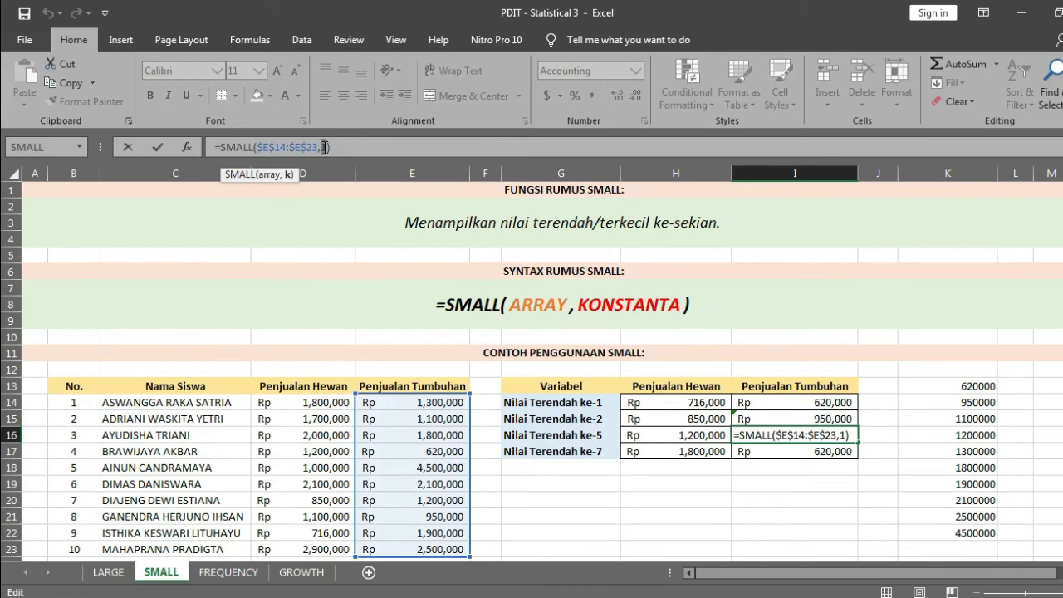
text(5)
key(Return)
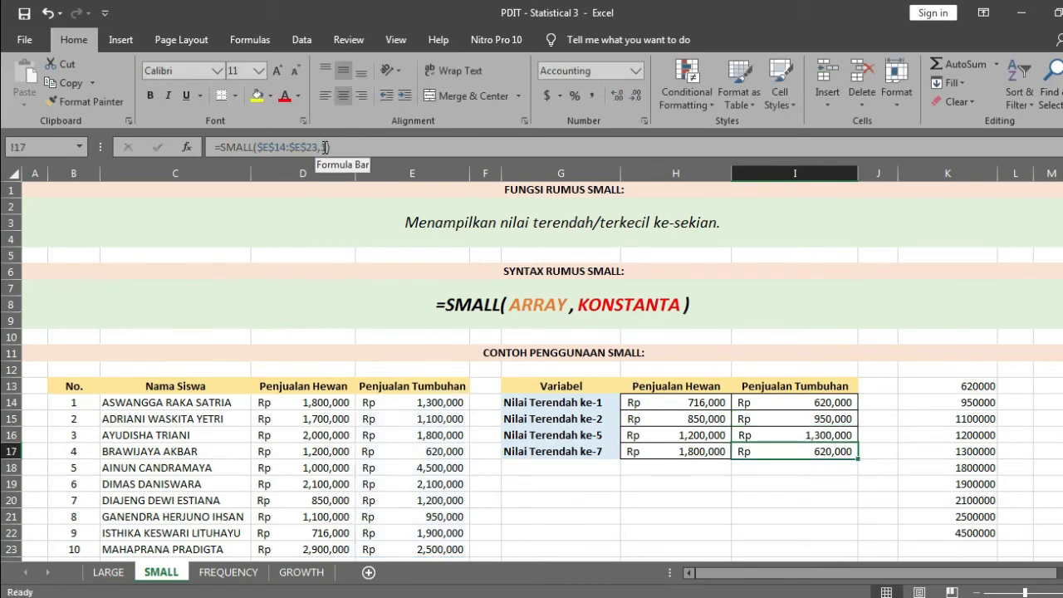
double_click(324, 147)
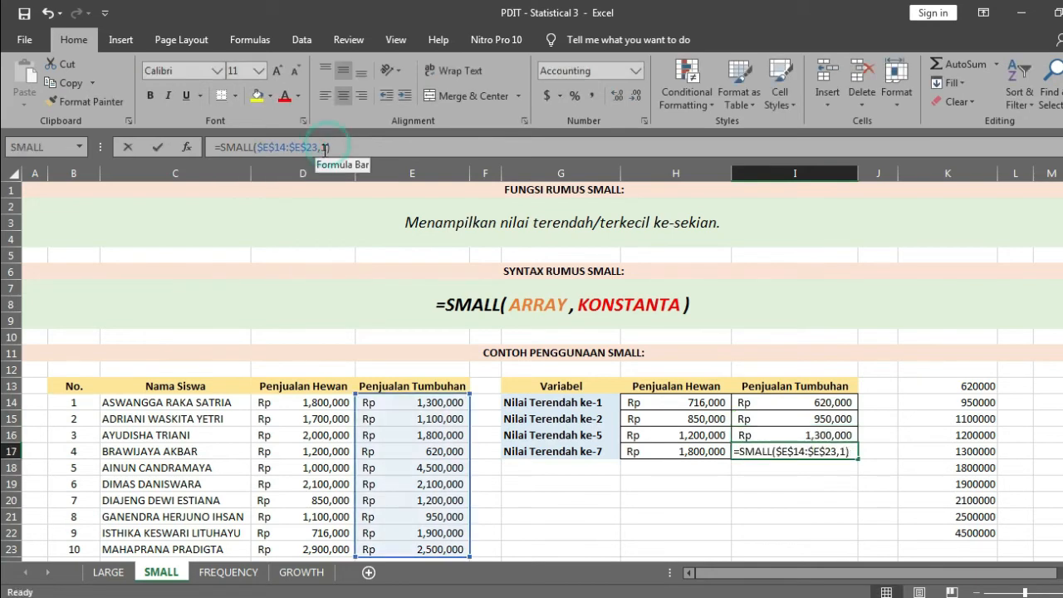
text(7)
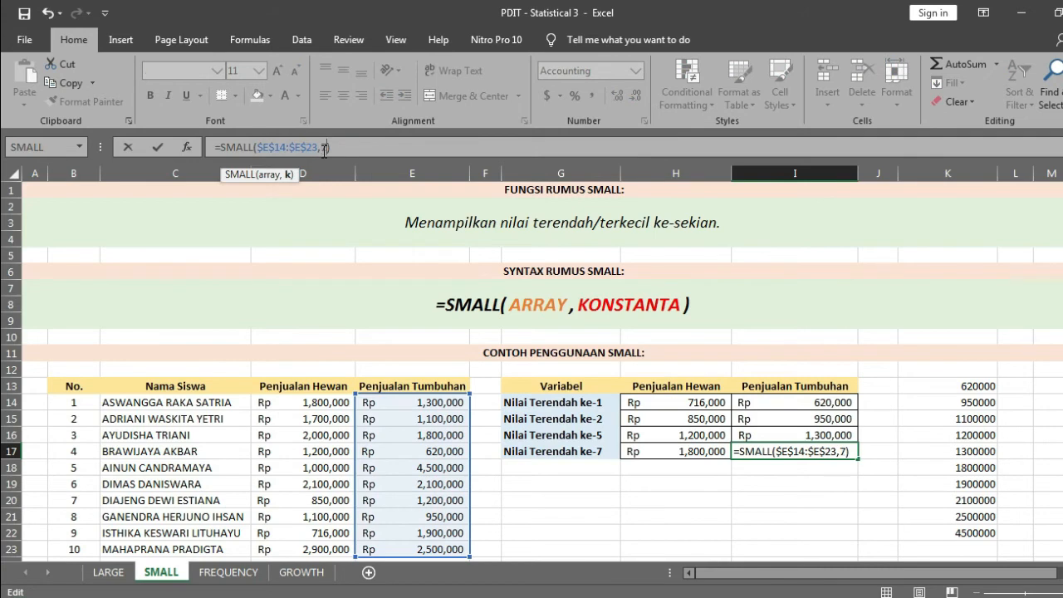
key(Return)
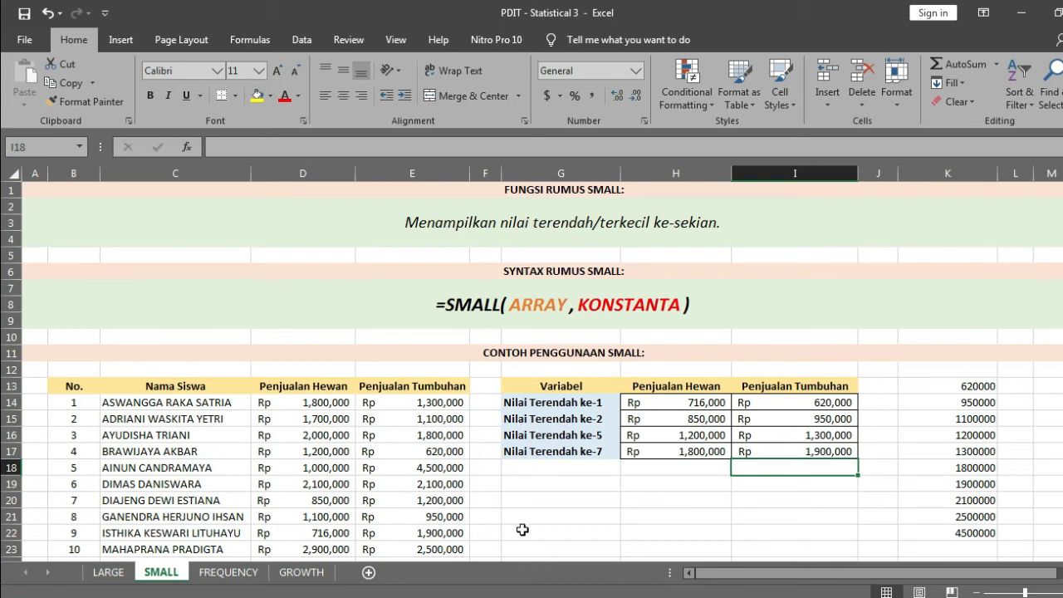
Open the FREQUENCY sheet and review the function's description, its syntax in row 7 and the example table
click(248, 584)
click(760, 401)
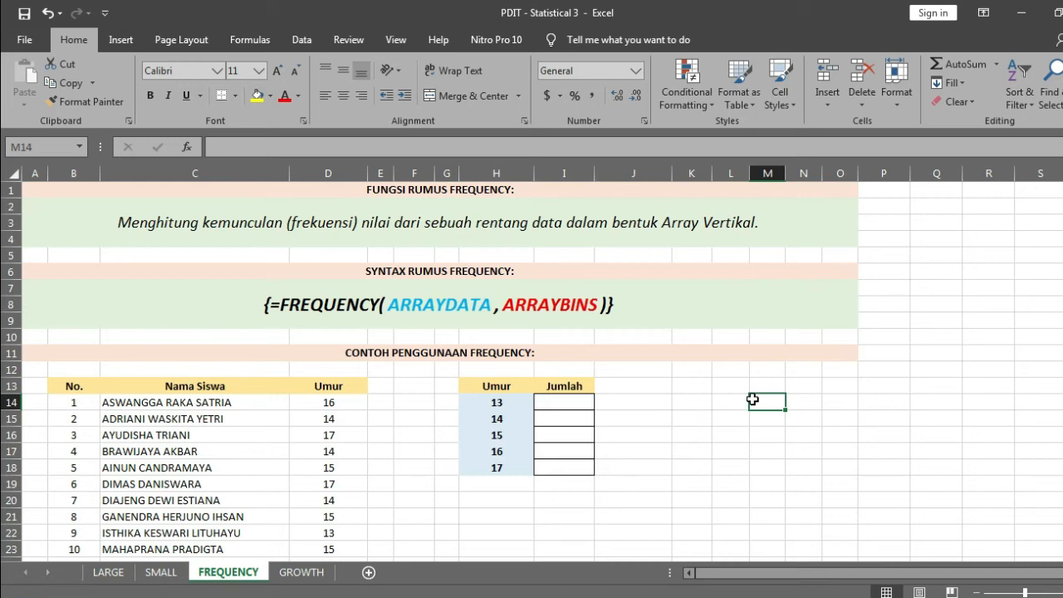
click(712, 305)
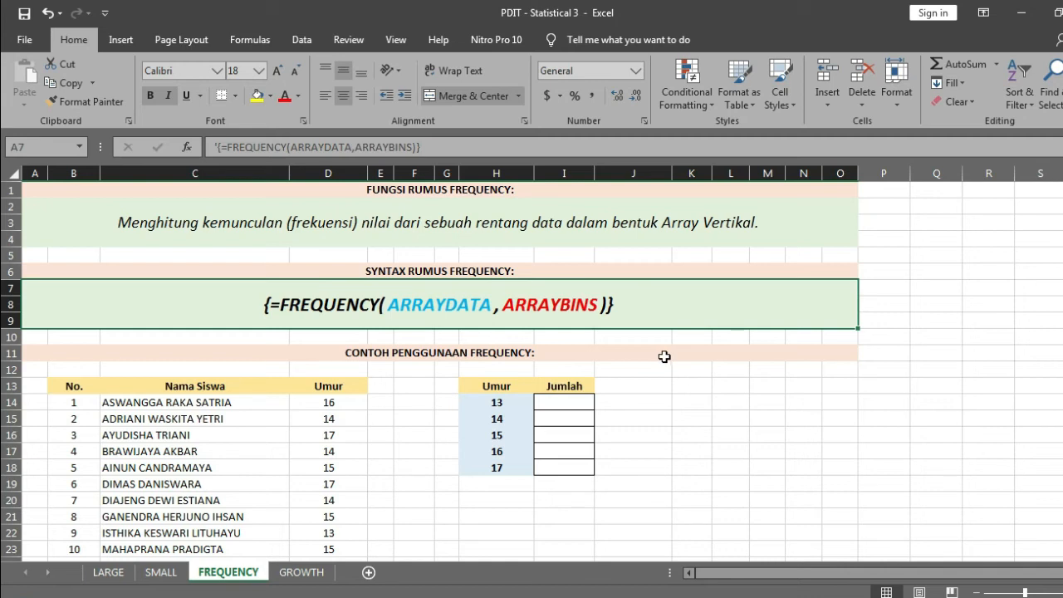
click(682, 433)
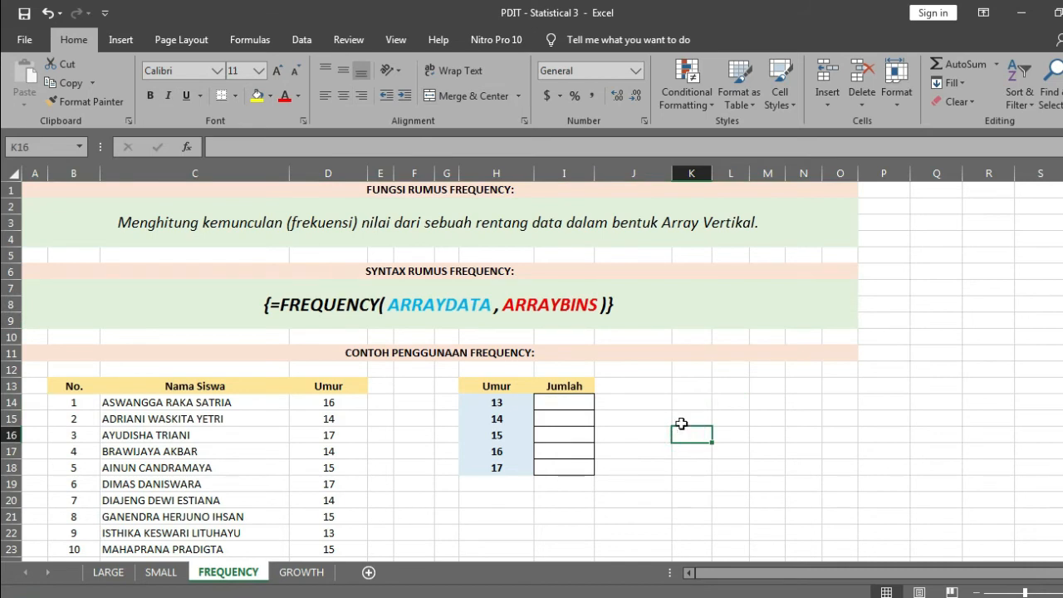
scroll(681, 425, down, 1)
scroll(681, 425, up, 1)
Examine the students' Umur data in D14:D23 and the age categories in H14:H18, ending on the first Jumlah cell, I14
click(496, 401)
drag(339, 401, 351, 548)
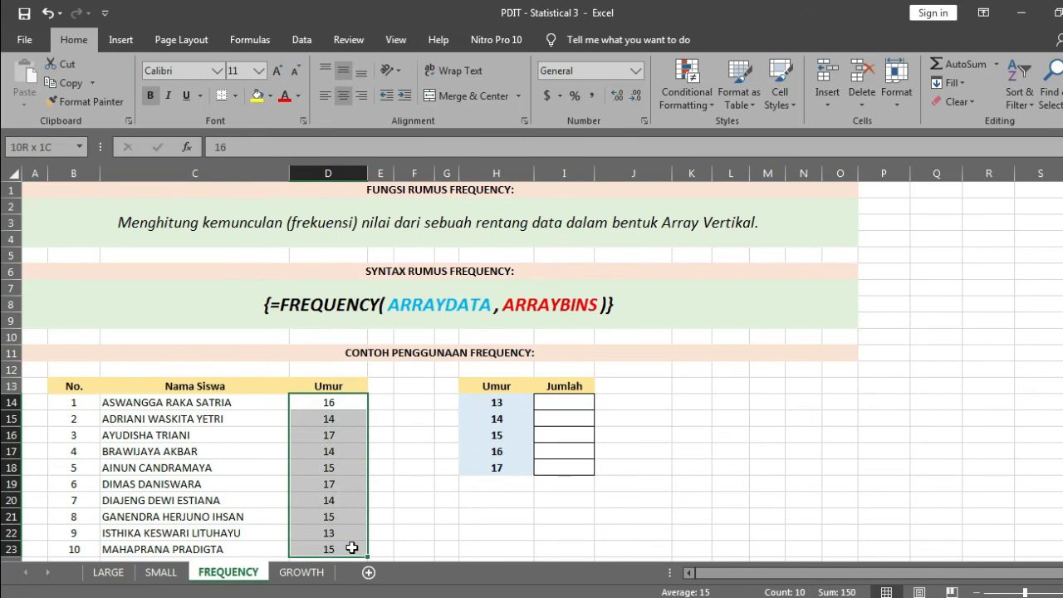
click(548, 402)
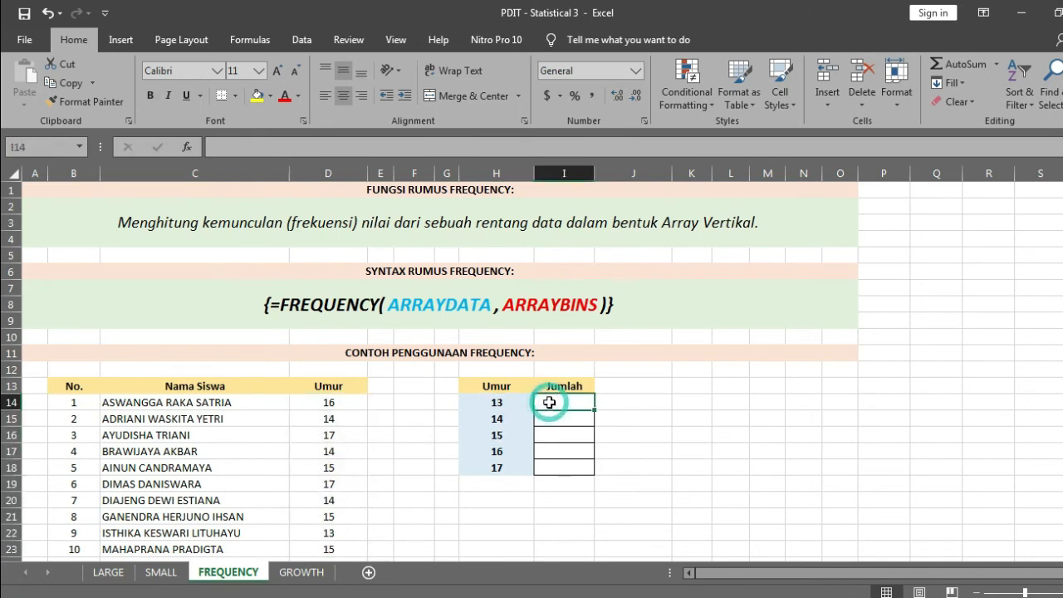
click(508, 402)
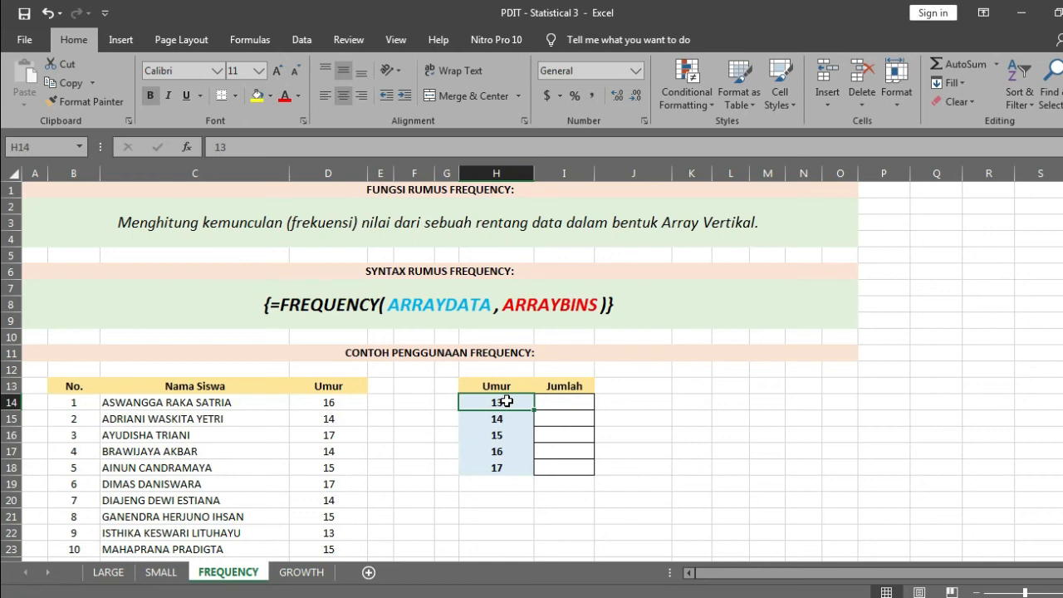
click(566, 402)
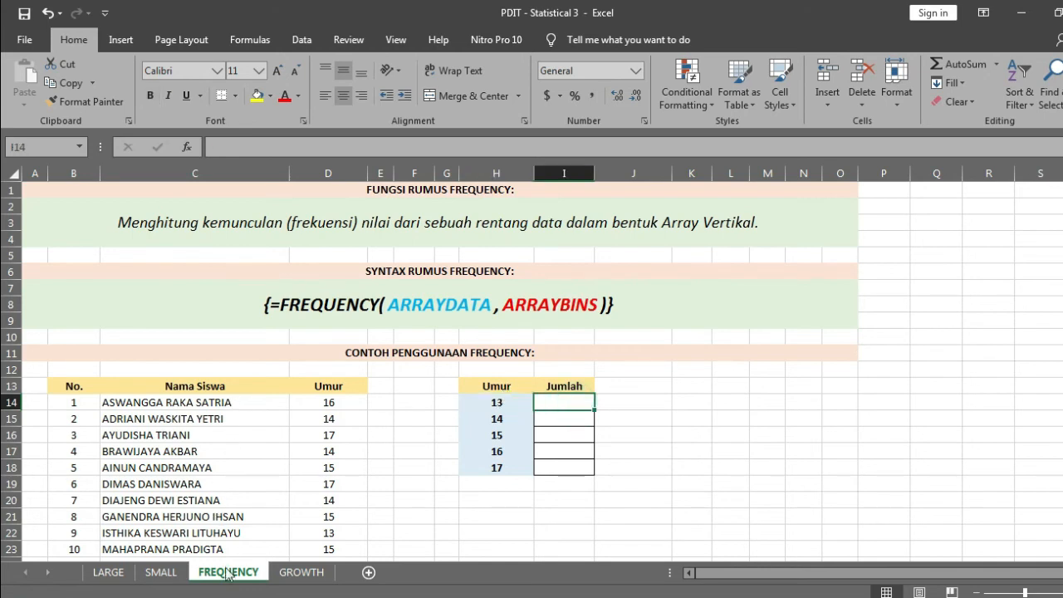
drag(249, 402, 313, 550)
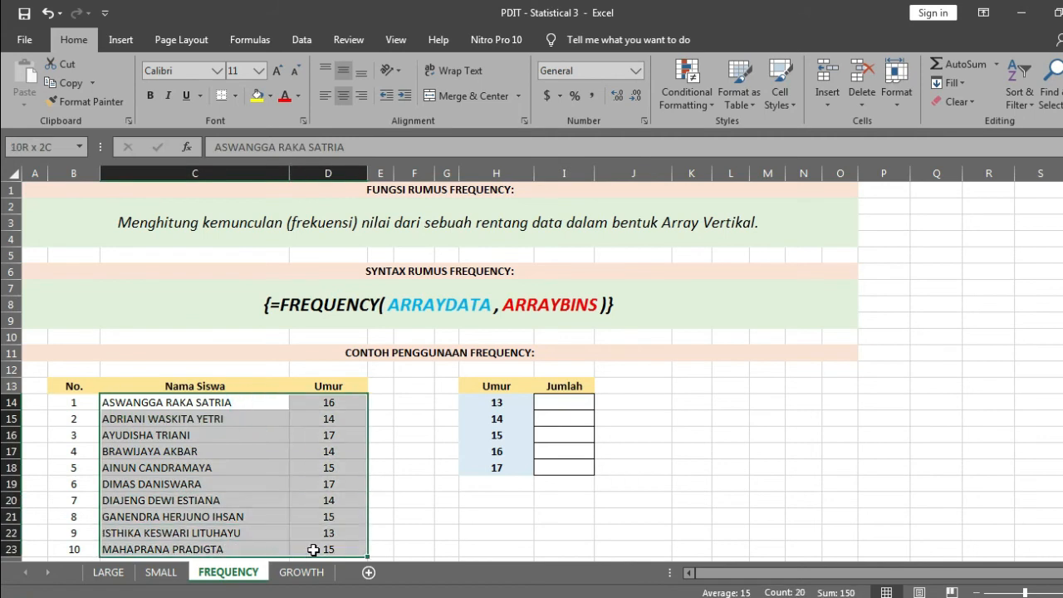
click(504, 402)
click(512, 417)
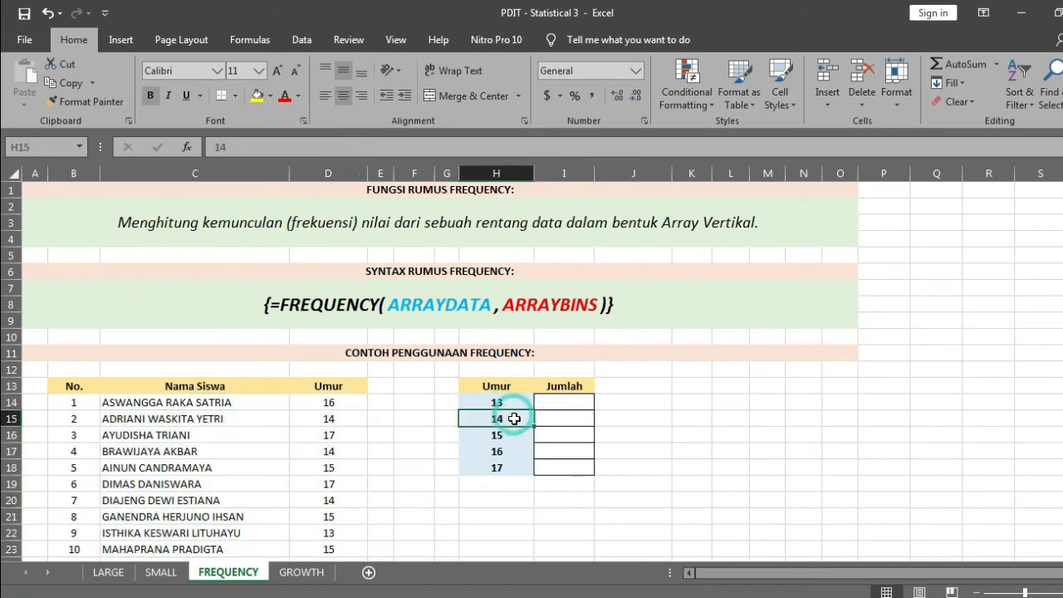
click(514, 439)
click(513, 451)
click(516, 467)
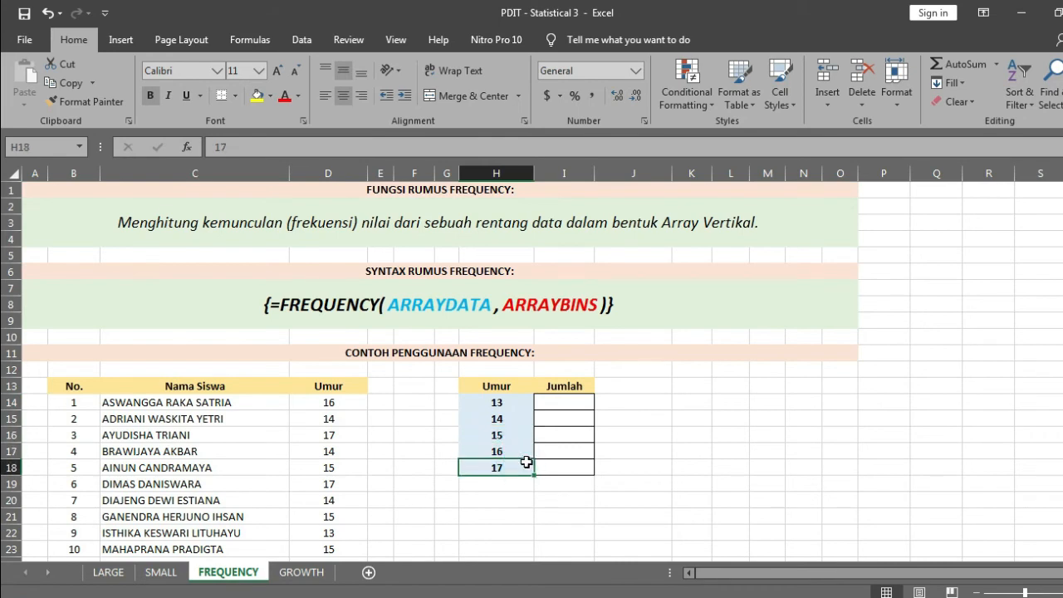
click(552, 402)
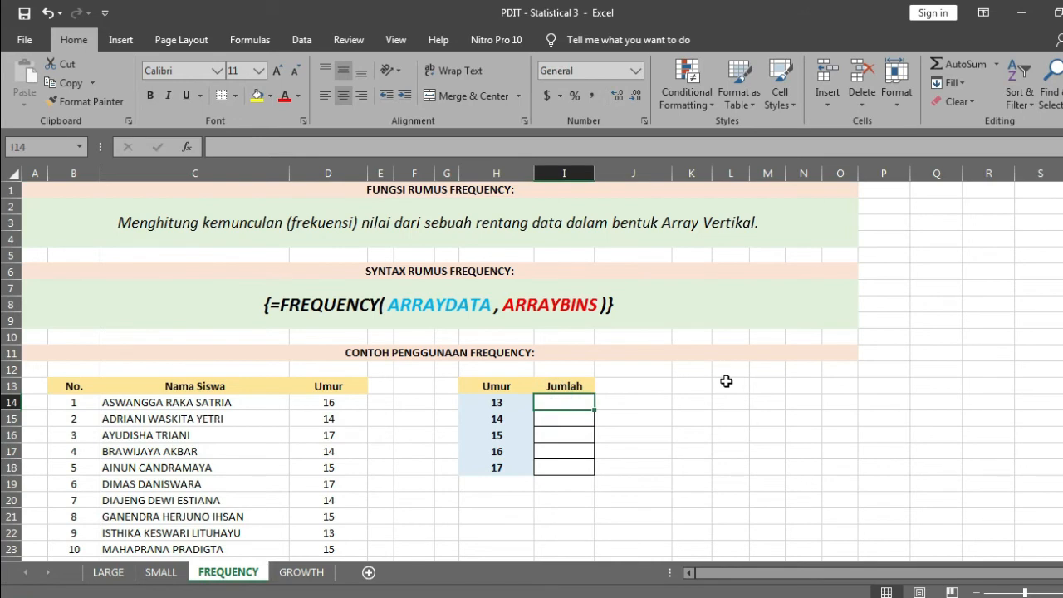
text(=)
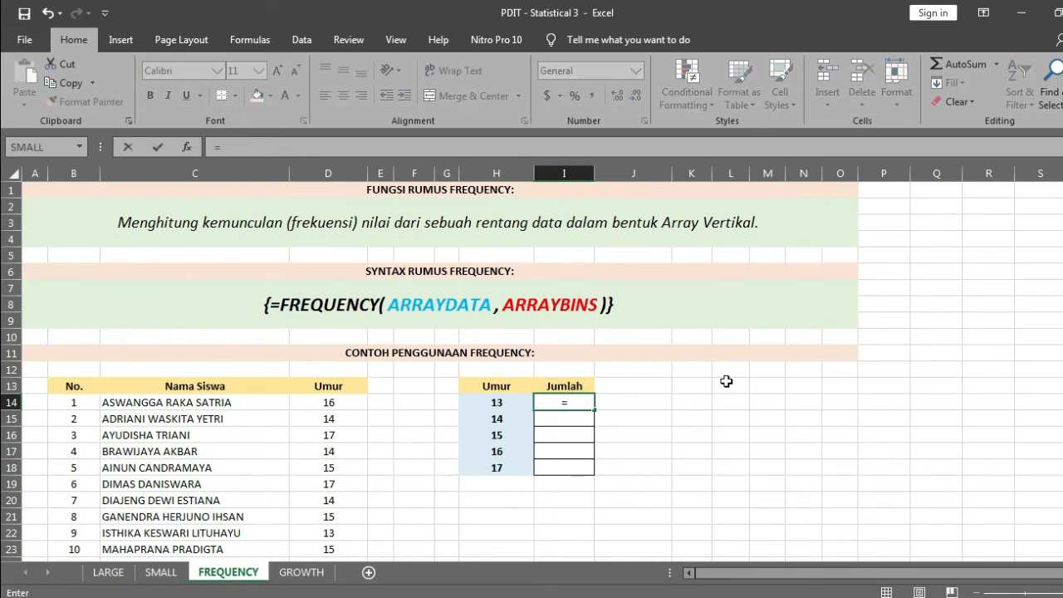
text(freq)
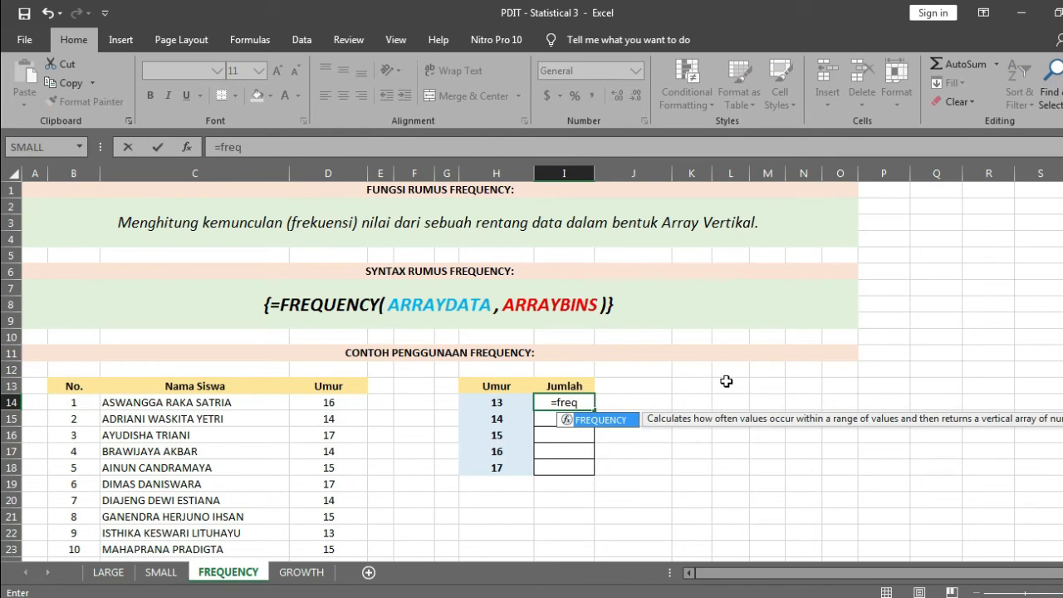
double_click(613, 422)
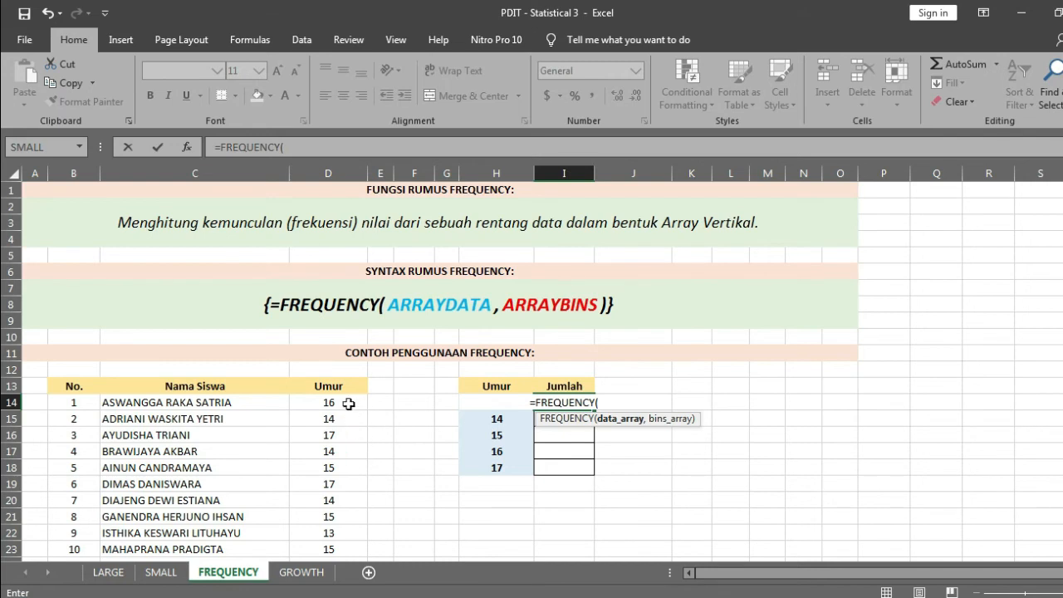
drag(348, 404, 341, 552)
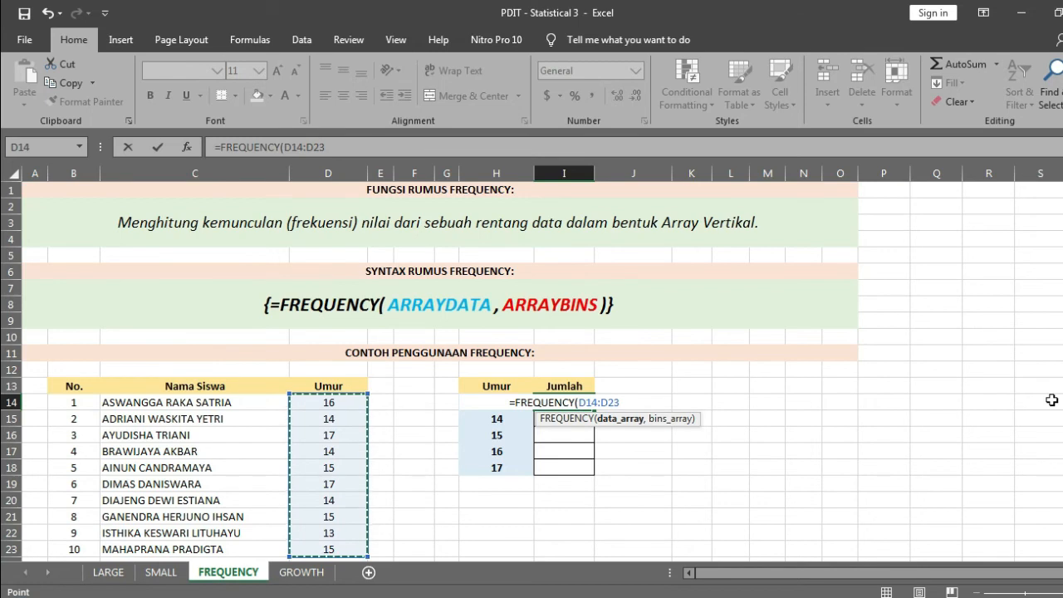
key(F4)
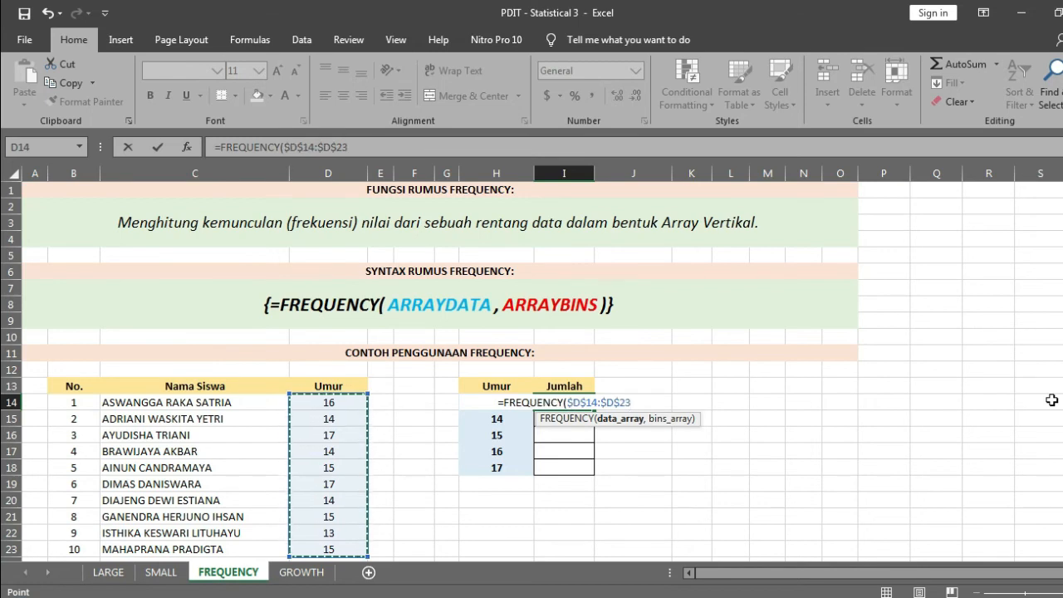
text(,)
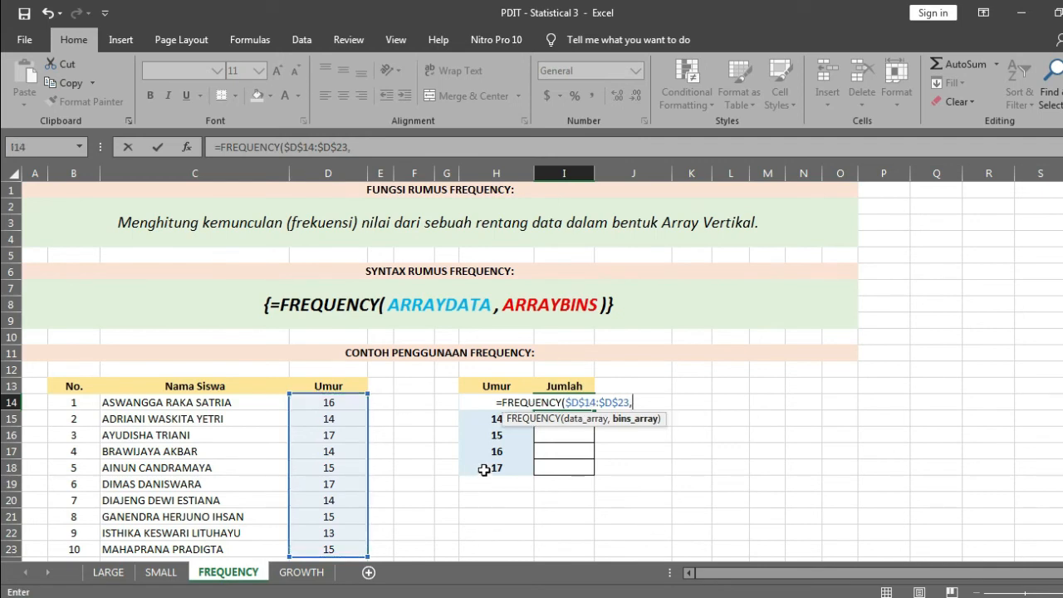
key(F2)
key(BackSpace)
key(BackSpace)
key(BackSpace)
key(BackSpace)
key(BackSpace)
key(BackSpace)
key(BackSpace)
key(BackSpace)
key(BackSpace)
key(BackSpace)
key(BackSpace)
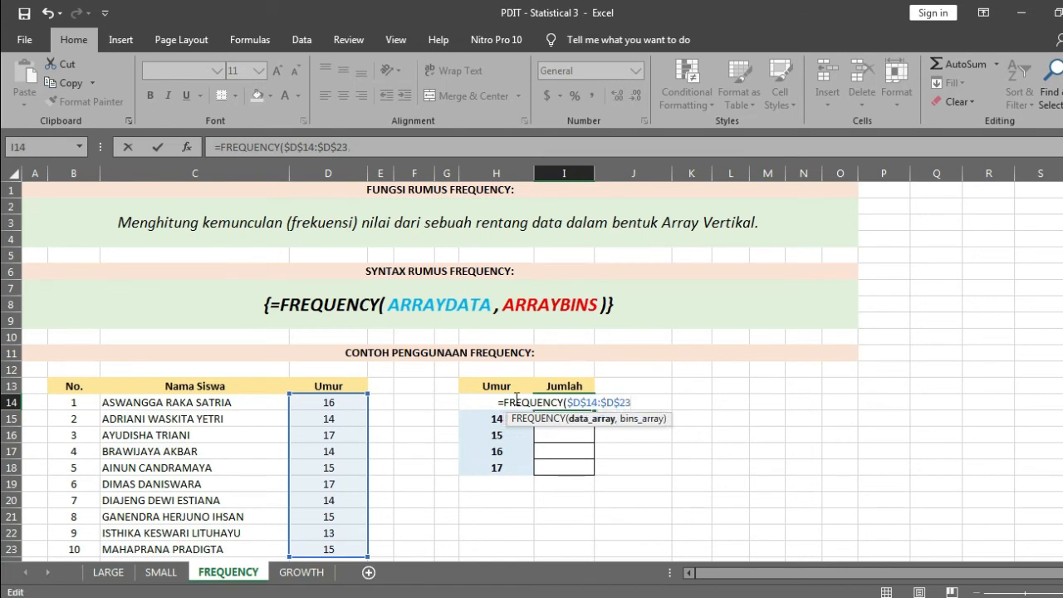
key(Escape)
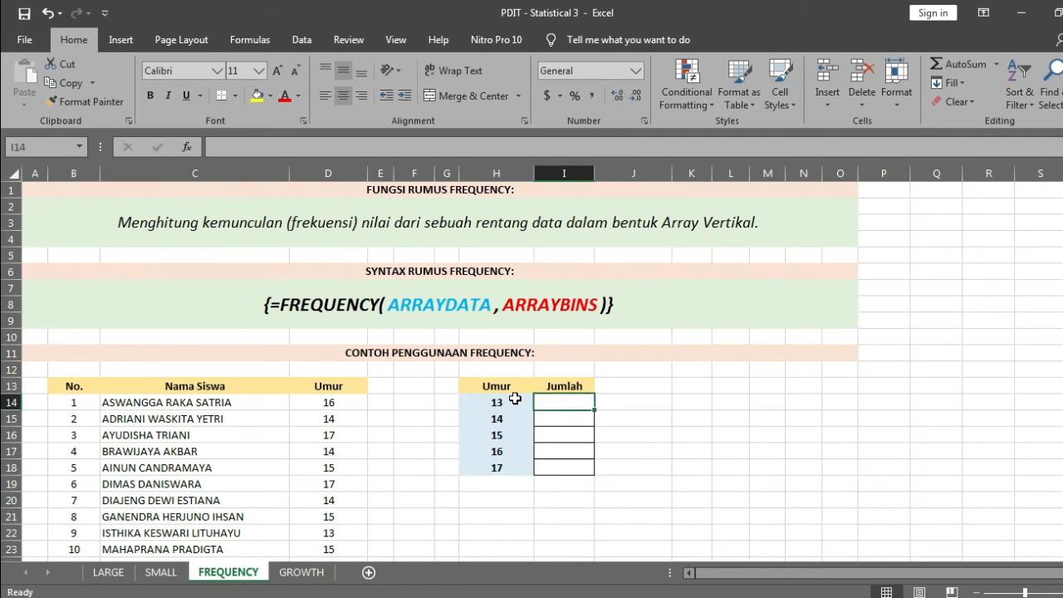
Fill I14:I18 with the array formula =FREQUENCY($D$14:$D$23,$H$14:$H$18) to count the students of each age
drag(558, 400, 562, 470)
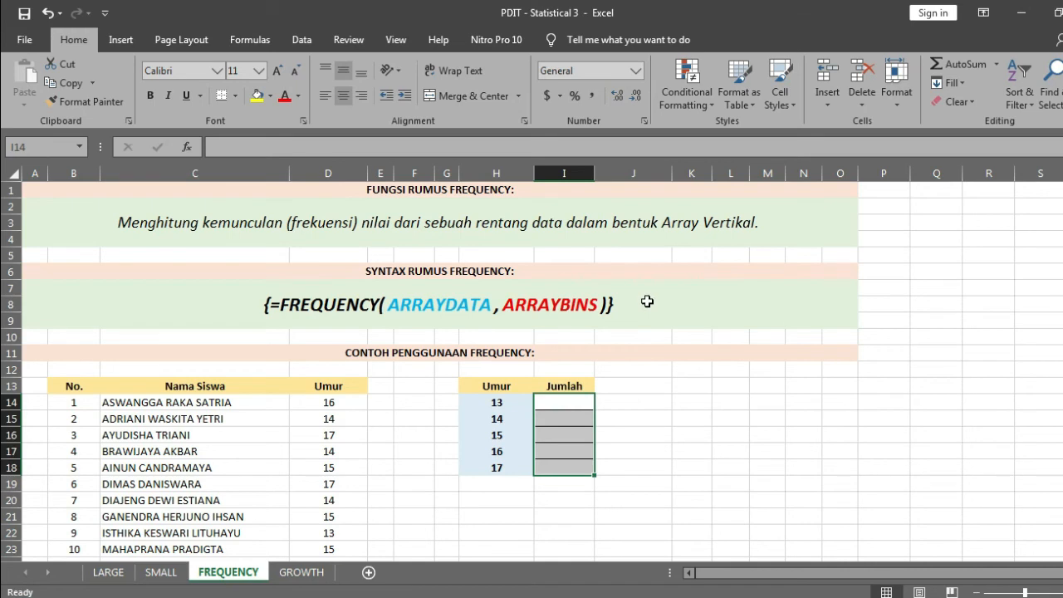
text(=)
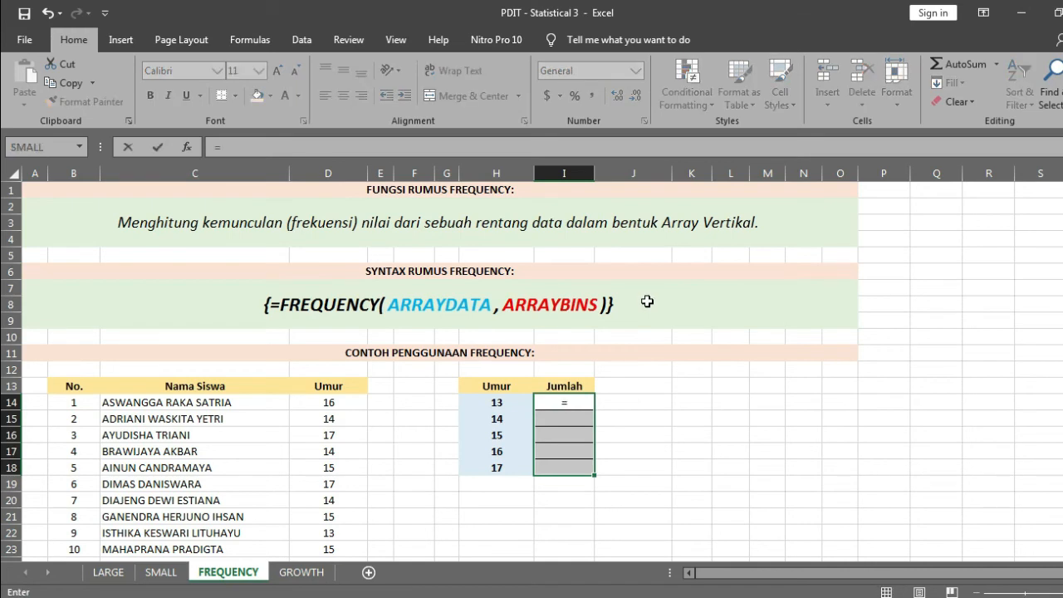
text(fre)
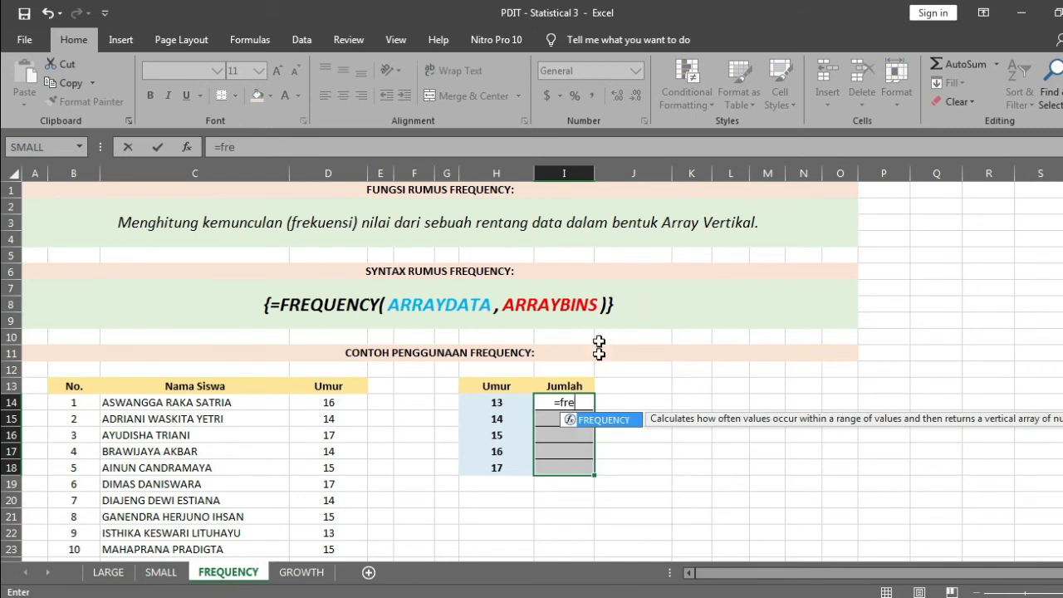
double_click(613, 421)
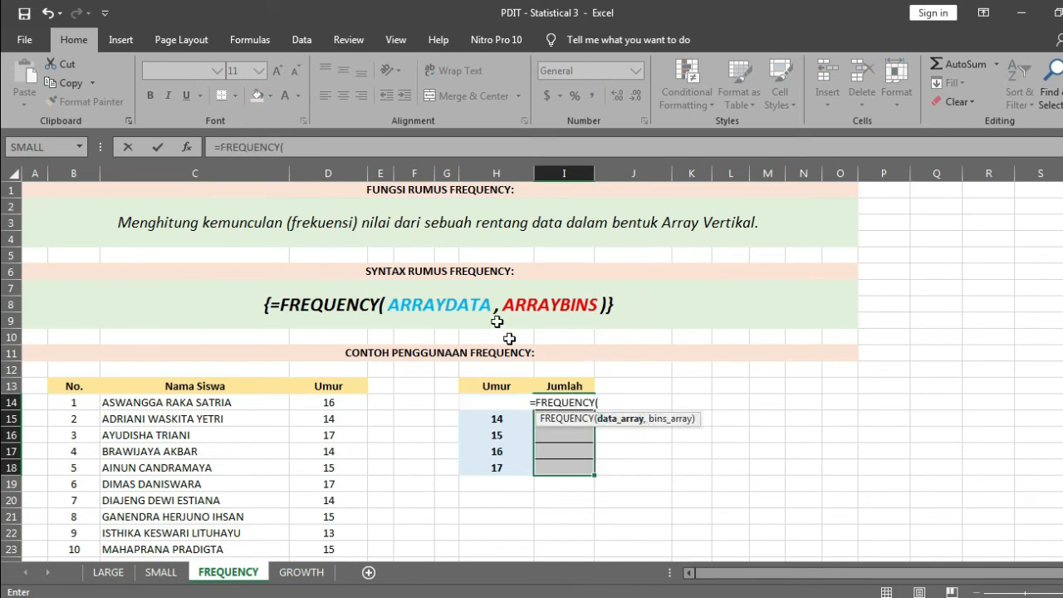
drag(332, 402, 336, 549)
key(F4)
text(,)
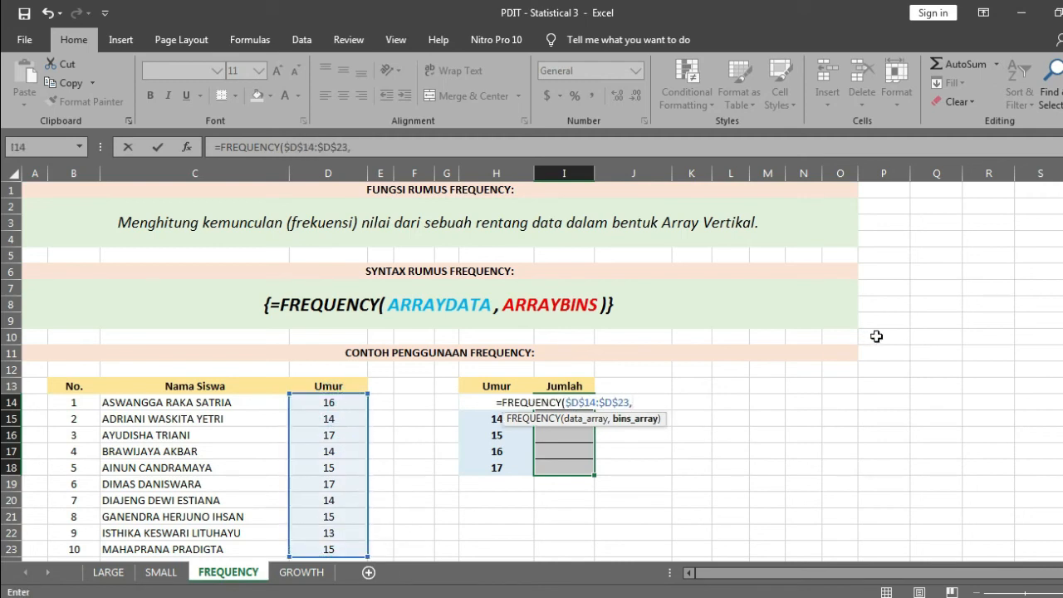
drag(495, 470, 495, 406)
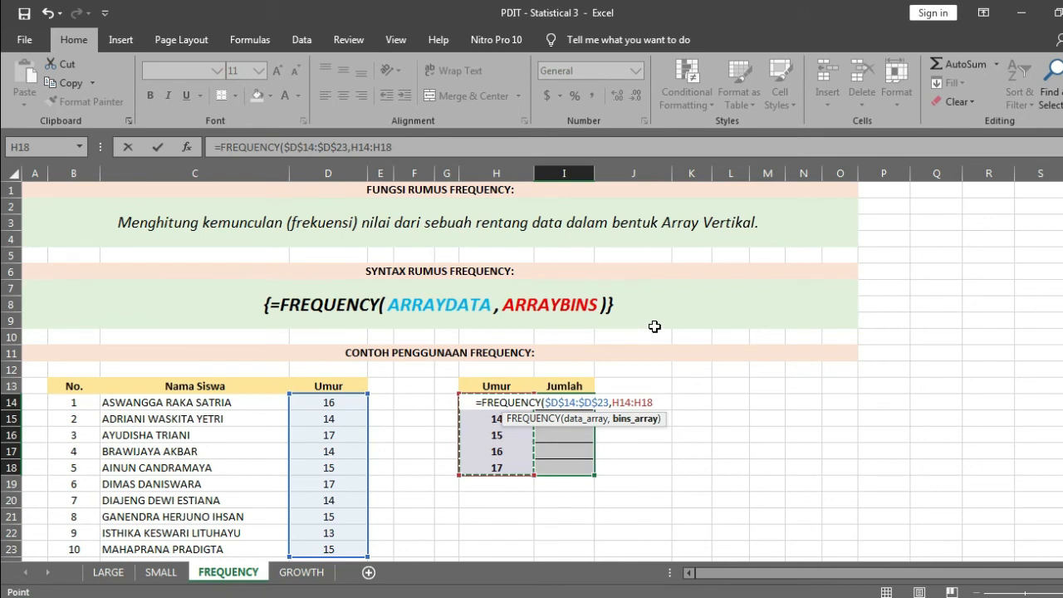
key(F4)
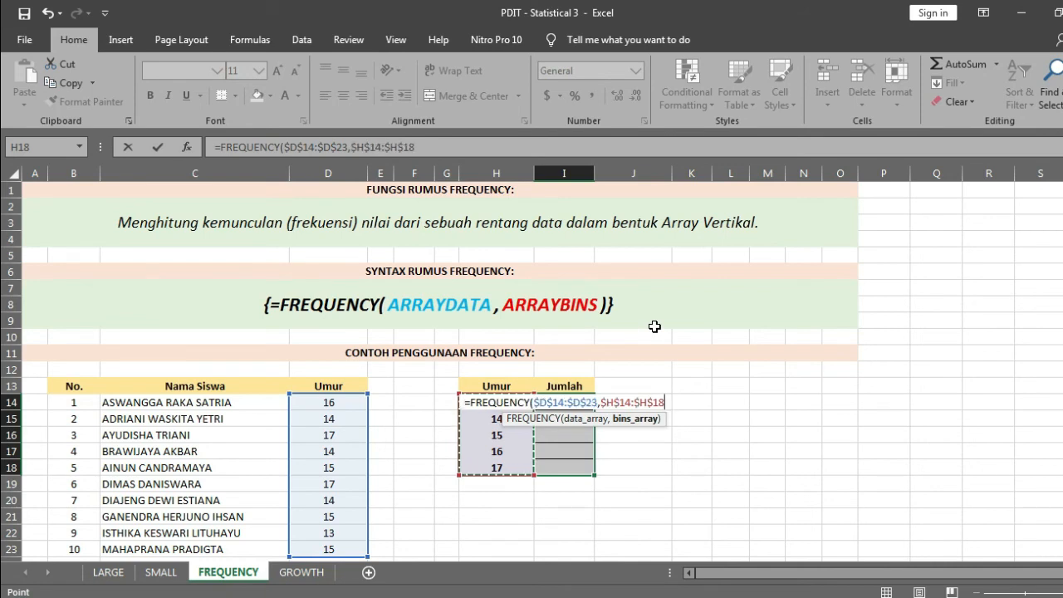
text())
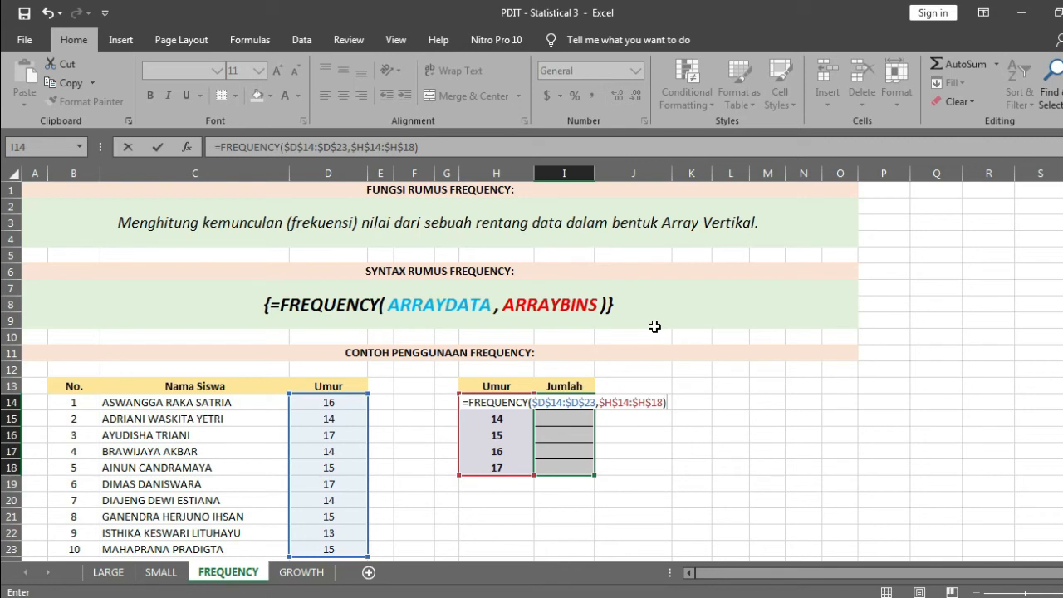
key(ctrl+shift+Return)
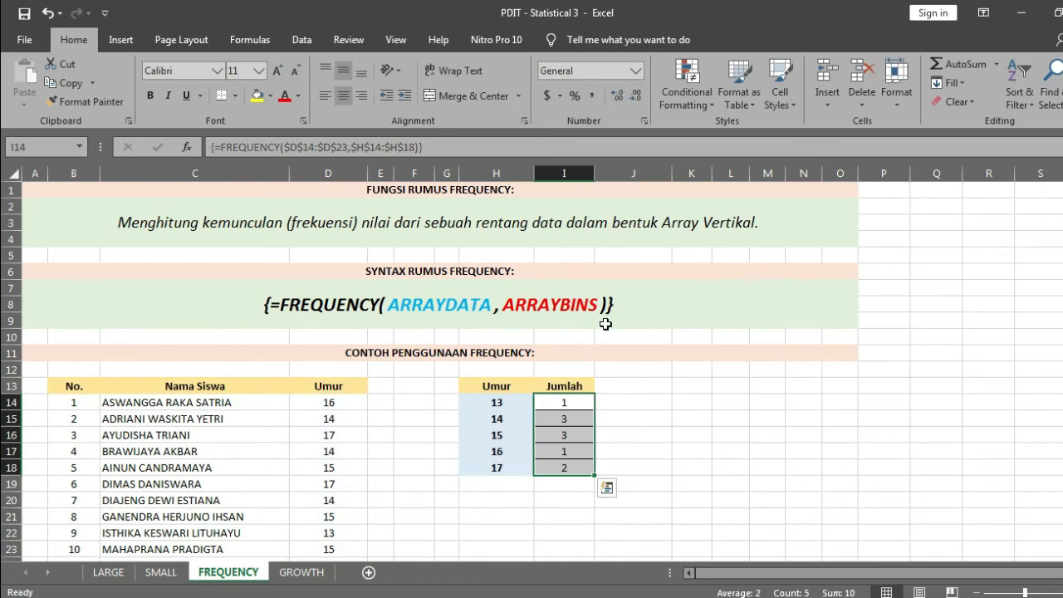
Inspect the array formula across the Jumlah cells I14:I18
click(608, 405)
click(550, 403)
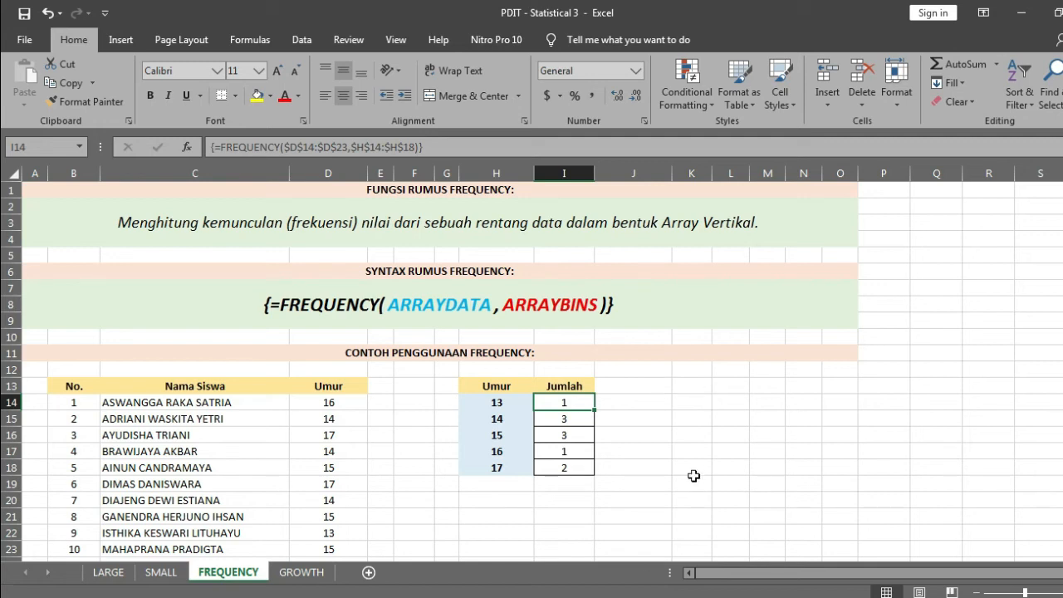
click(553, 421)
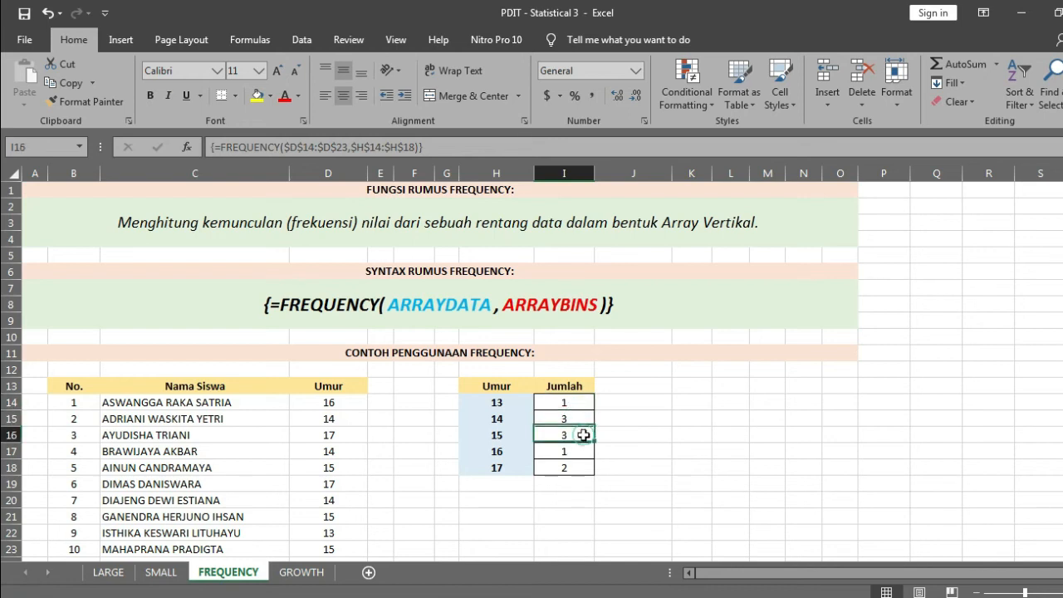
drag(584, 404, 585, 468)
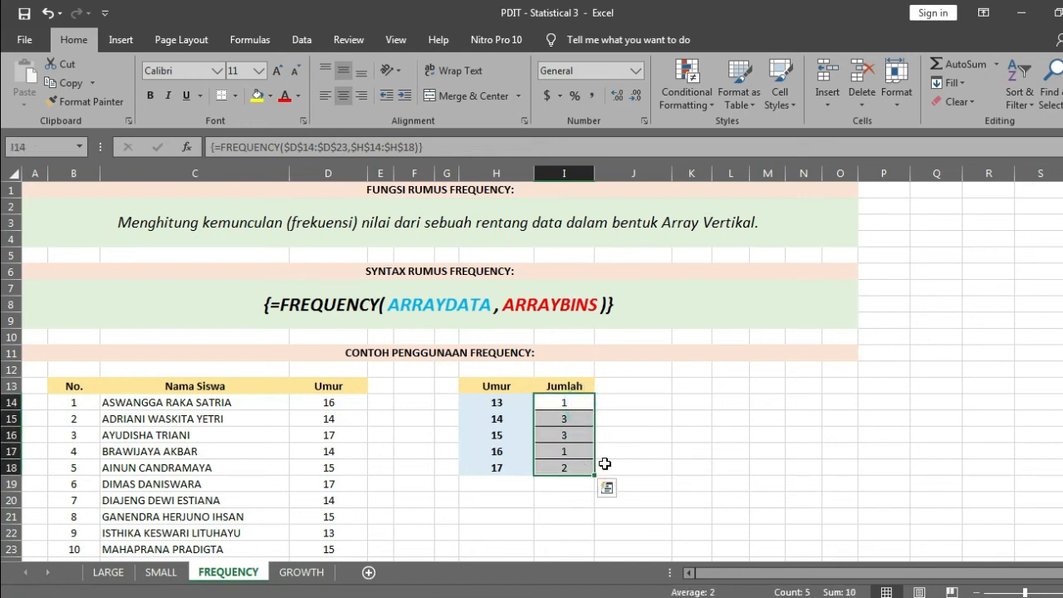
click(568, 421)
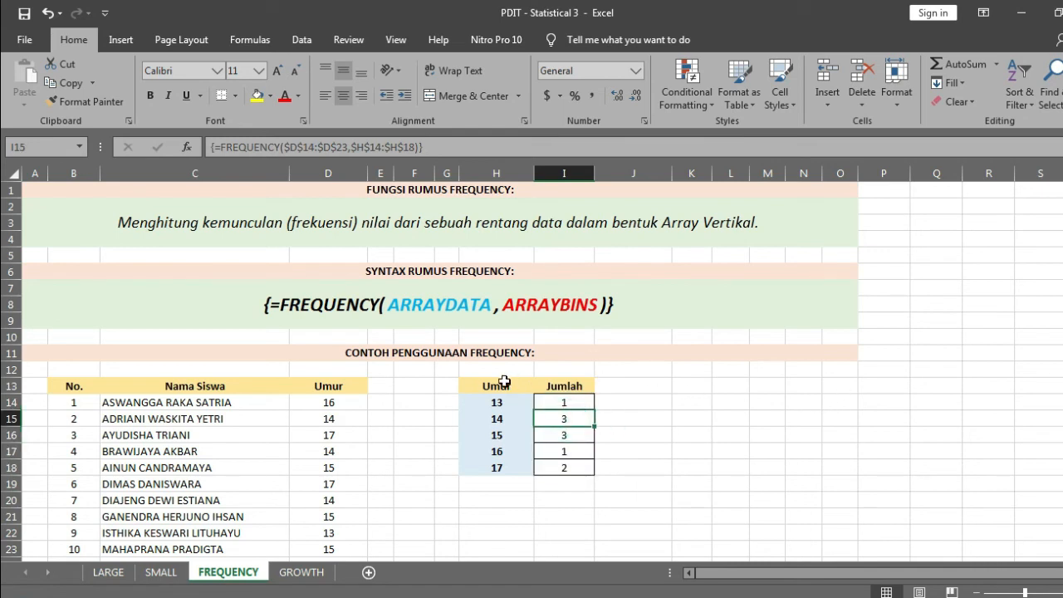
Add filter controls to the student table's header row, B13:D13
drag(60, 388, 341, 383)
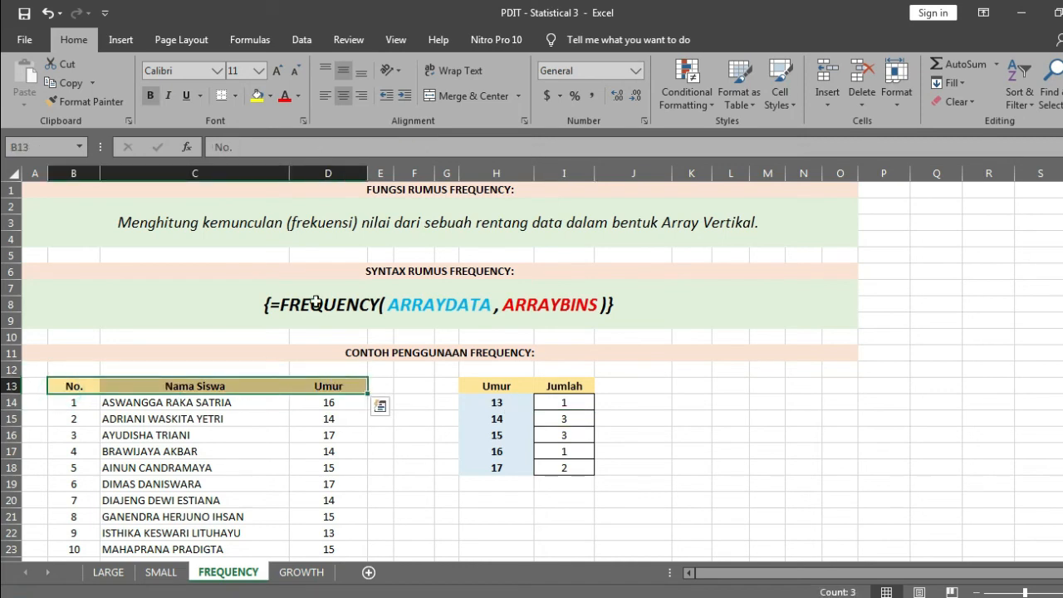
click(301, 40)
click(405, 75)
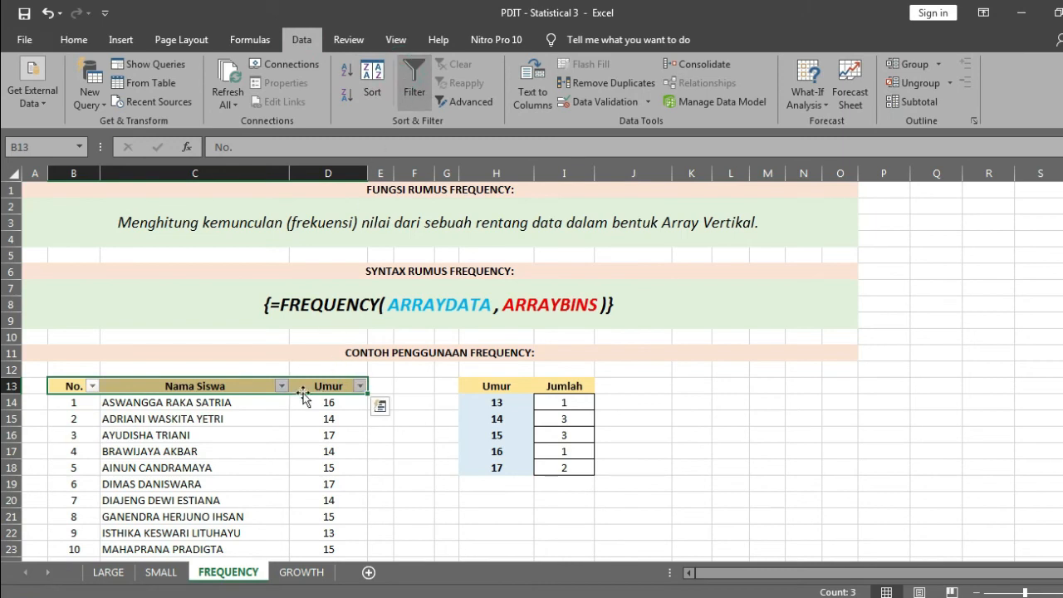
Filter the Umur column to age 13 only and check the matching student rows
click(359, 386)
click(198, 205)
click(198, 220)
click(261, 356)
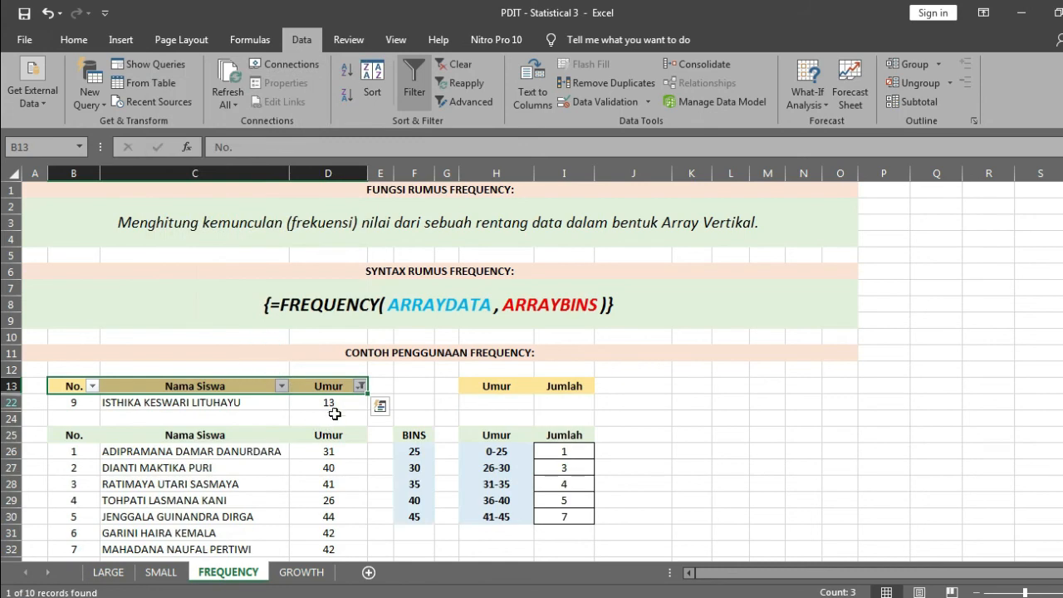
click(335, 403)
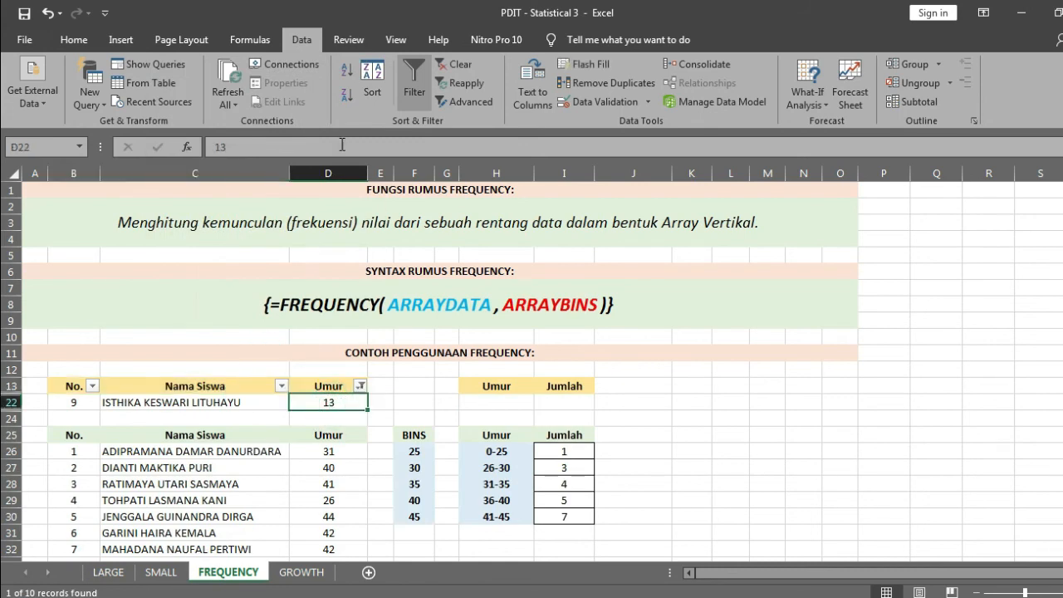
Restore all ages in the Umur filter so the full student table is listed again
click(360, 385)
click(209, 206)
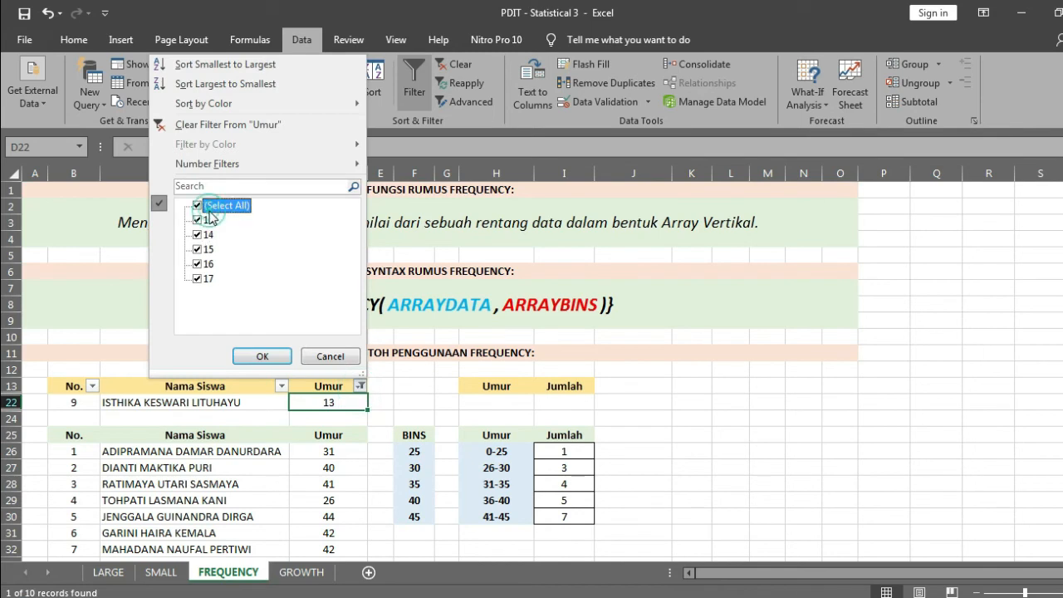
click(209, 206)
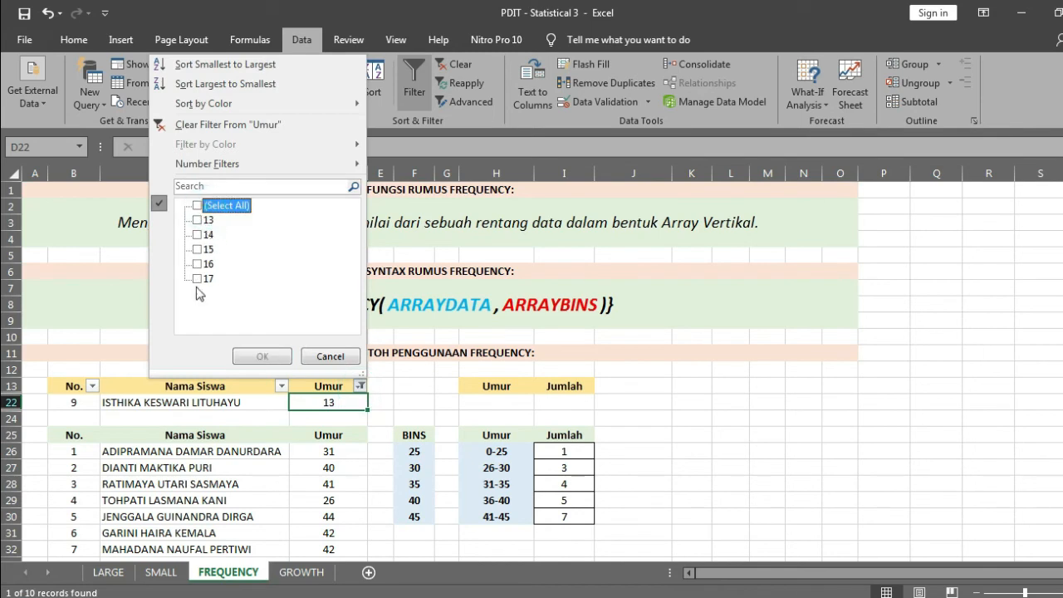
click(208, 205)
click(263, 355)
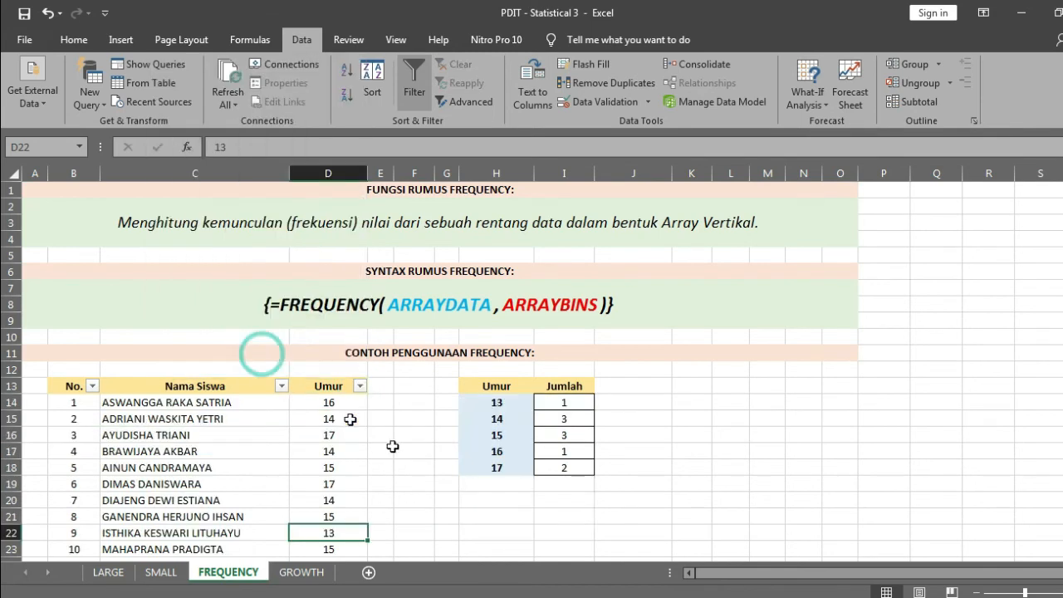
Filter the Umur column to age 14 only and select the matching ages for counting
click(360, 386)
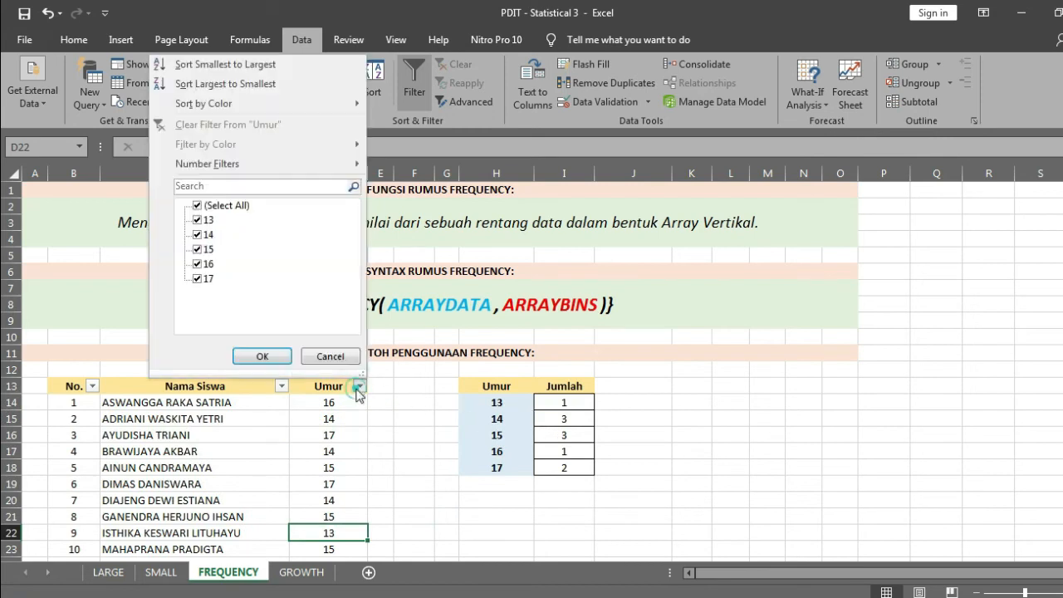
click(211, 206)
click(199, 235)
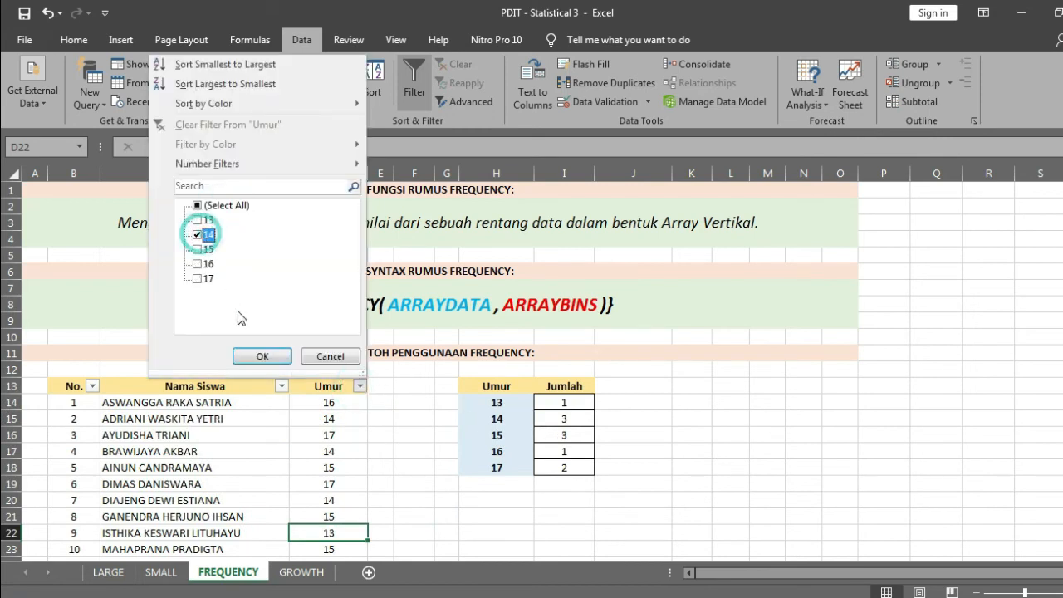
click(263, 356)
drag(336, 401, 341, 438)
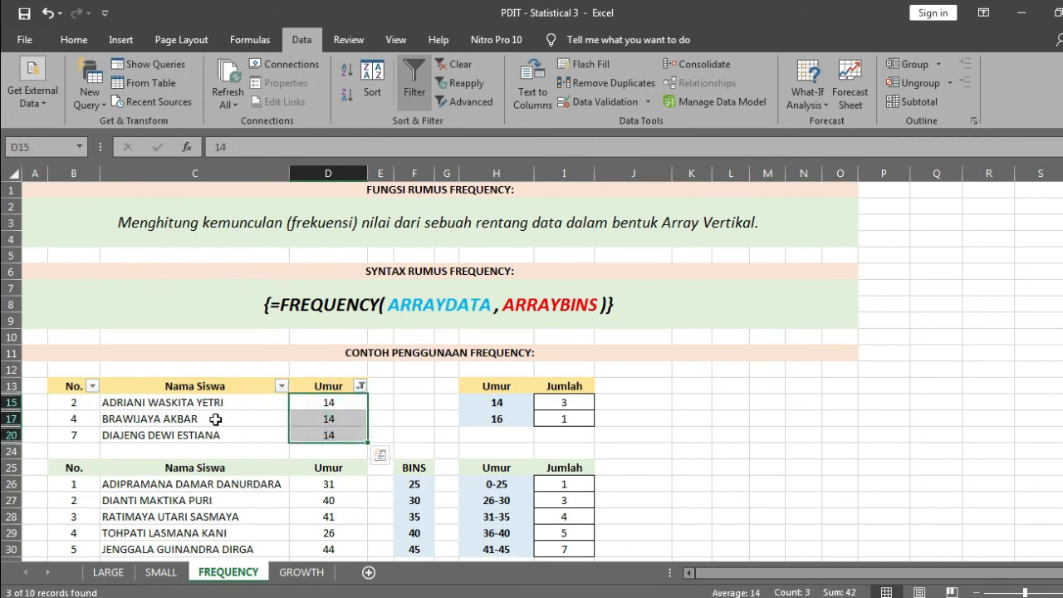
Reset the Umur filter from age 14 to all ages
click(359, 385)
click(218, 207)
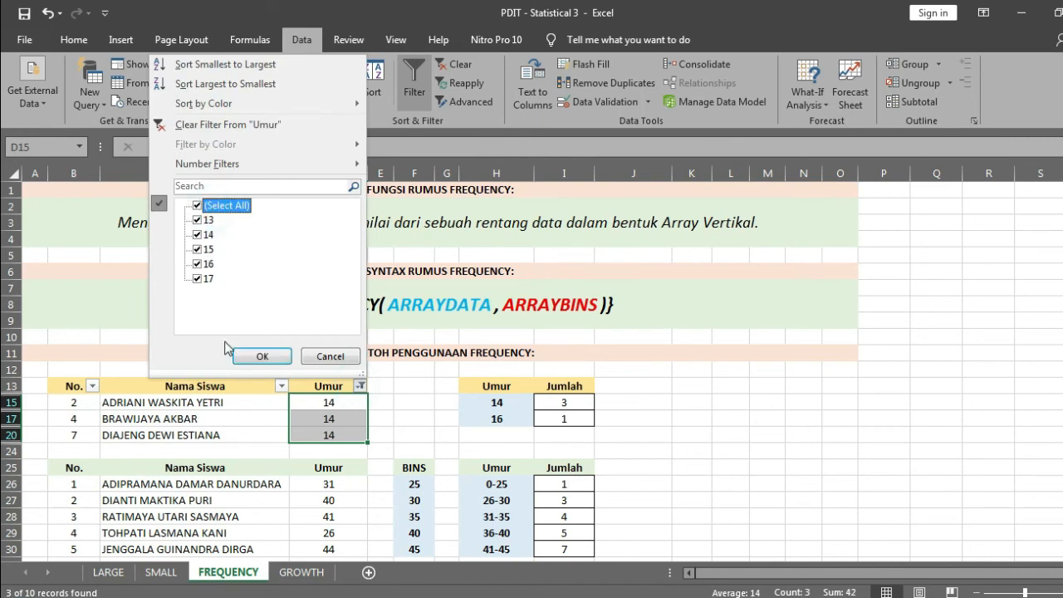
click(262, 356)
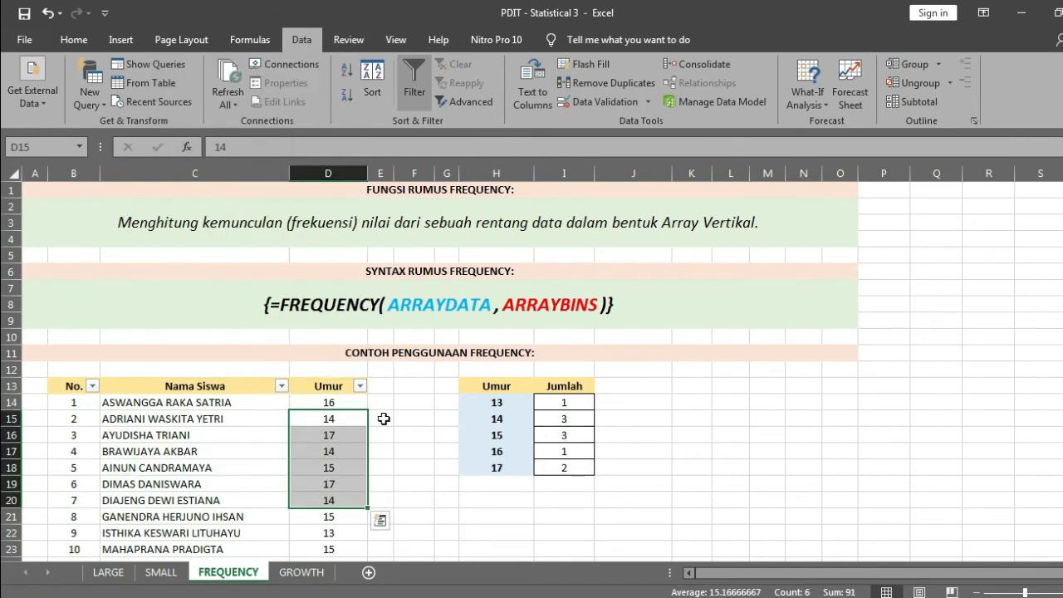
Filter the Umur column to age 15 only and select the matching ages to compare with the FREQUENCY count
click(361, 387)
click(214, 205)
click(209, 249)
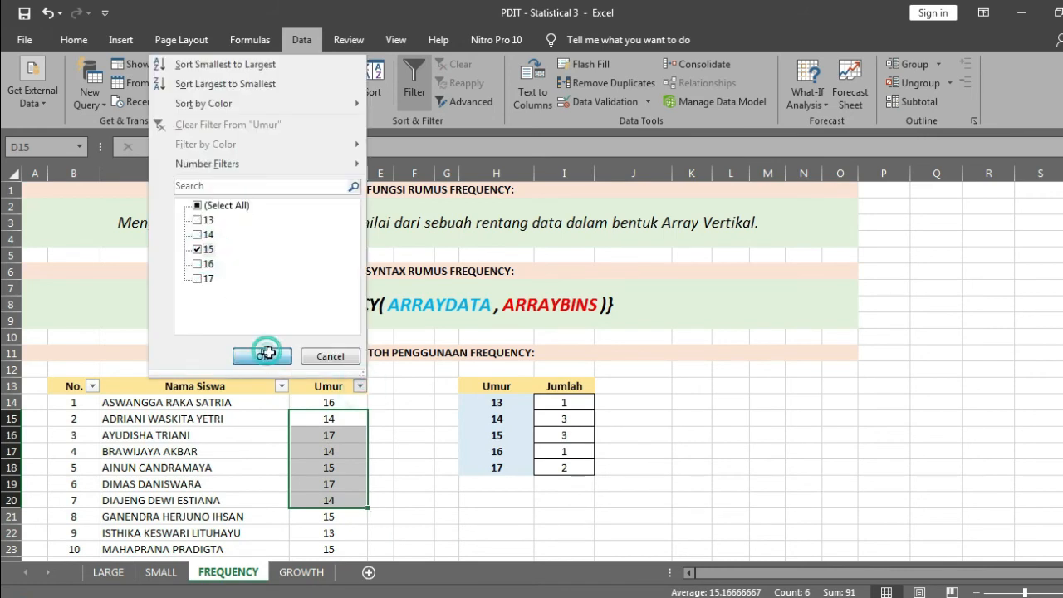
click(262, 355)
click(361, 434)
drag(329, 402, 330, 435)
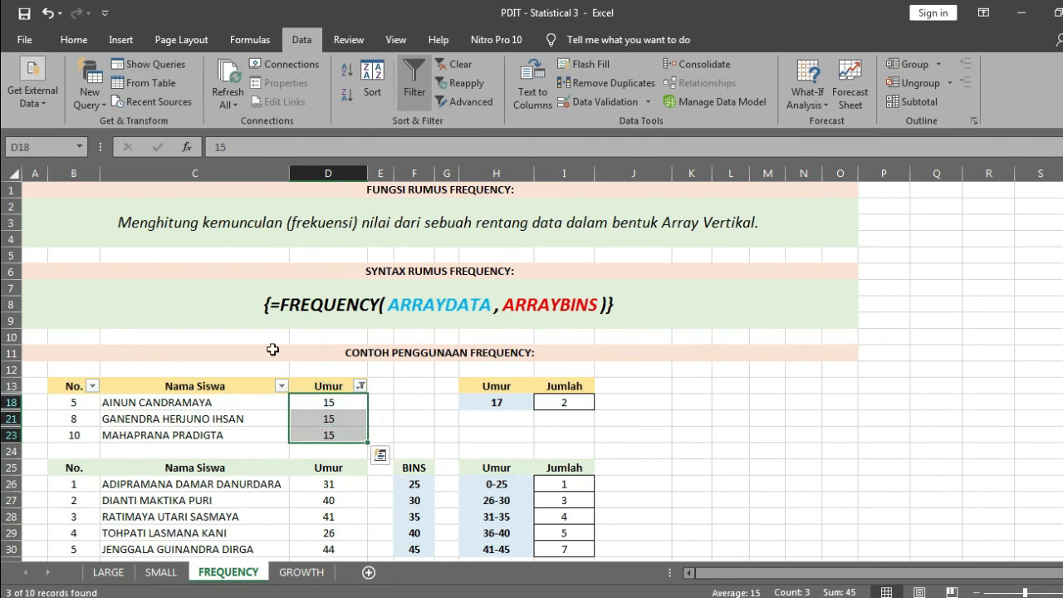
Restore all ages in the Umur filter, then filter it to age 16 only to check the FREQUENCY count
click(360, 387)
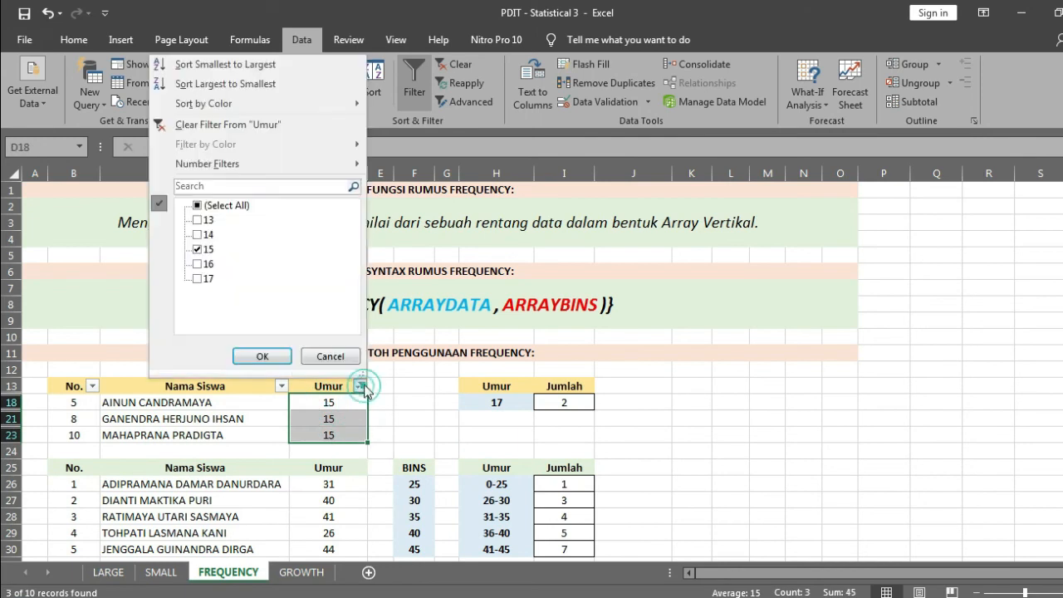
click(214, 206)
click(266, 356)
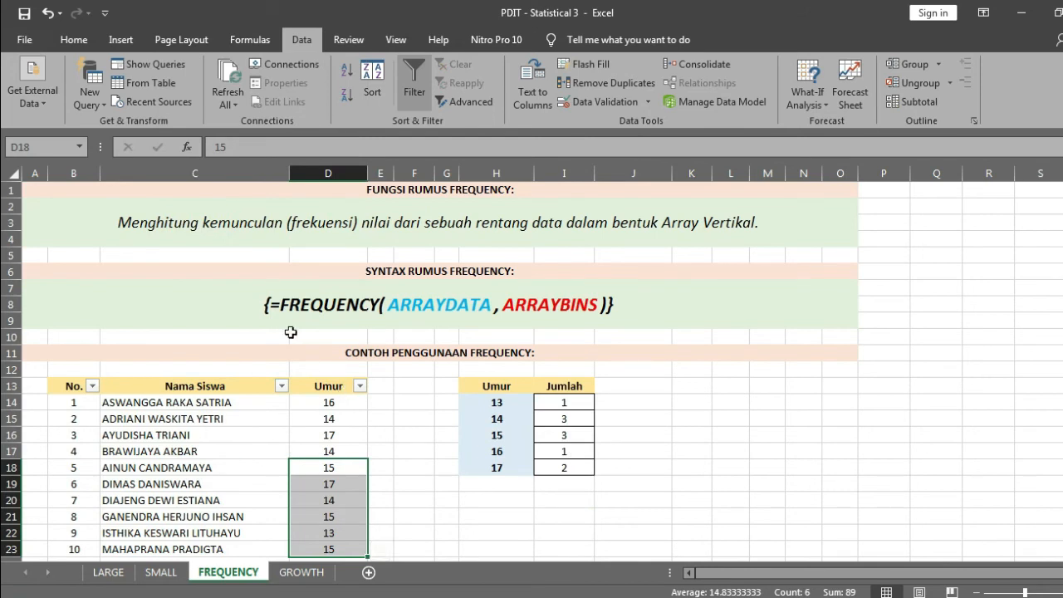
click(360, 386)
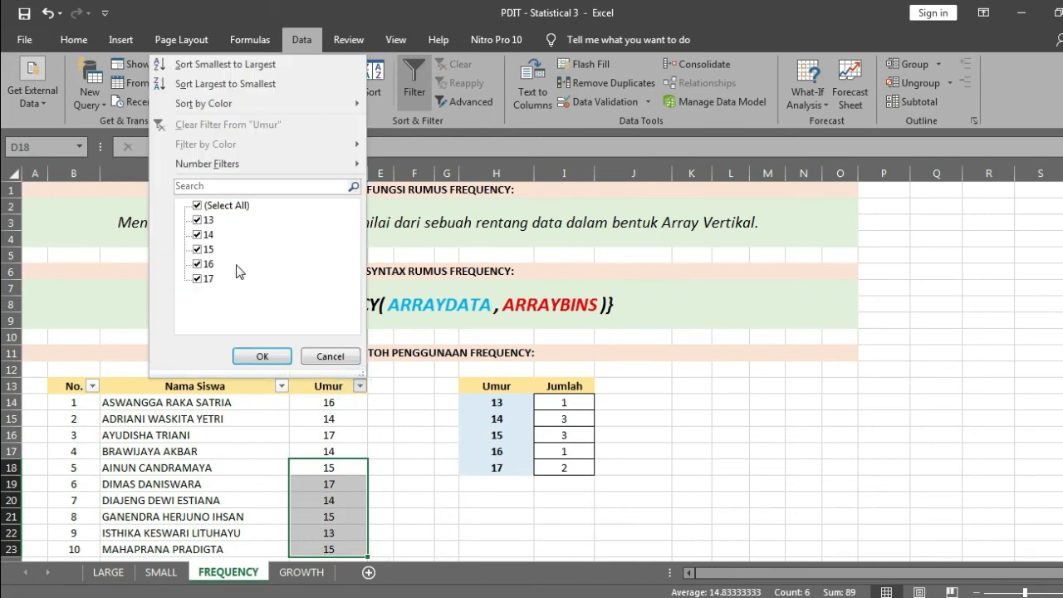
click(199, 206)
click(209, 265)
click(263, 355)
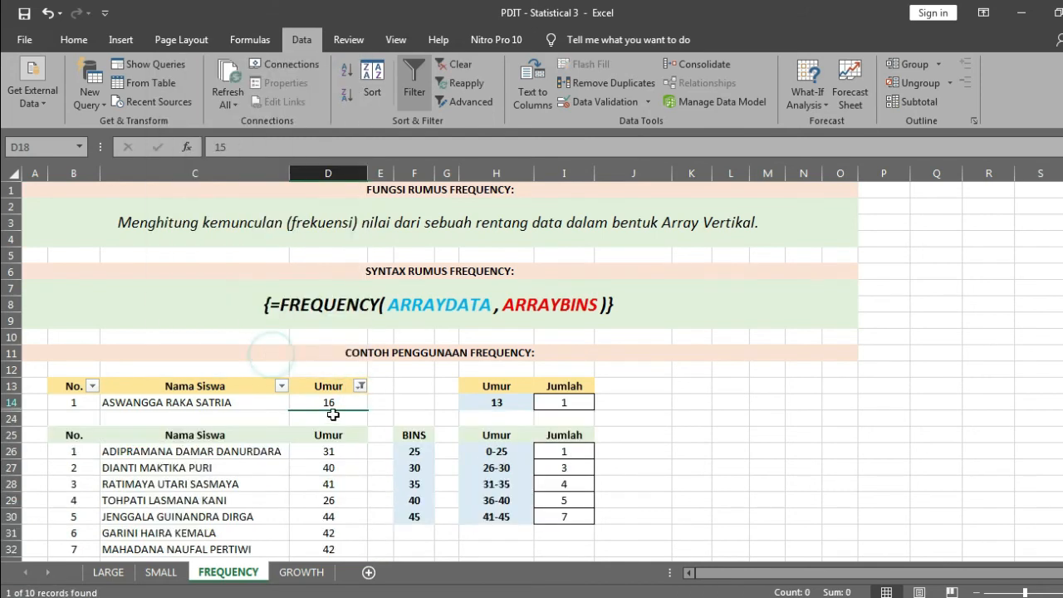
click(304, 387)
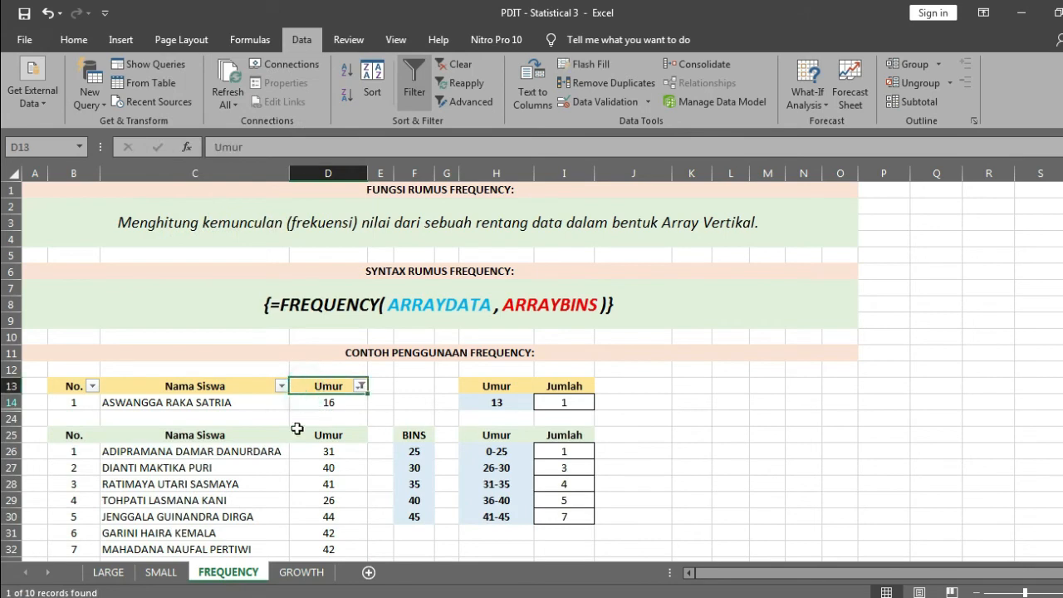
Switch the Umur filter from age 16 to age 17 only to check that age's FREQUENCY count
click(360, 386)
click(210, 206)
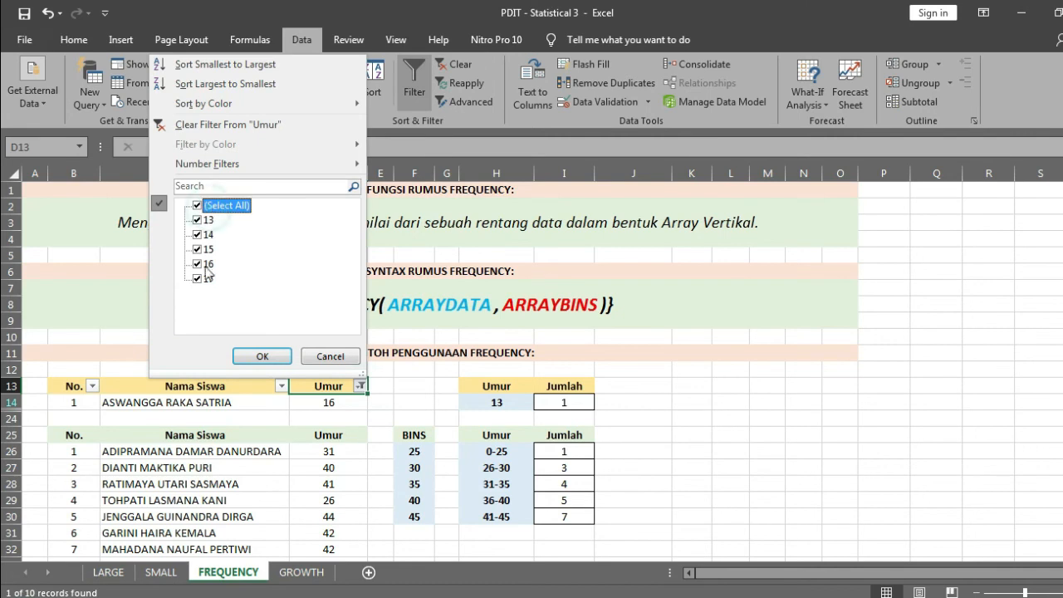
click(258, 356)
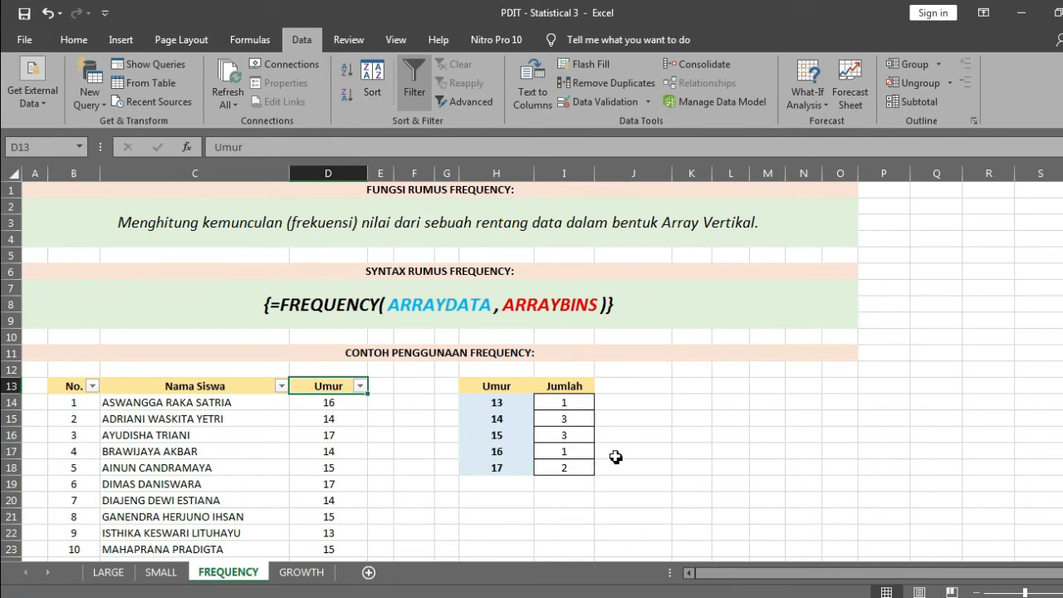
click(360, 385)
click(211, 208)
click(199, 278)
click(253, 355)
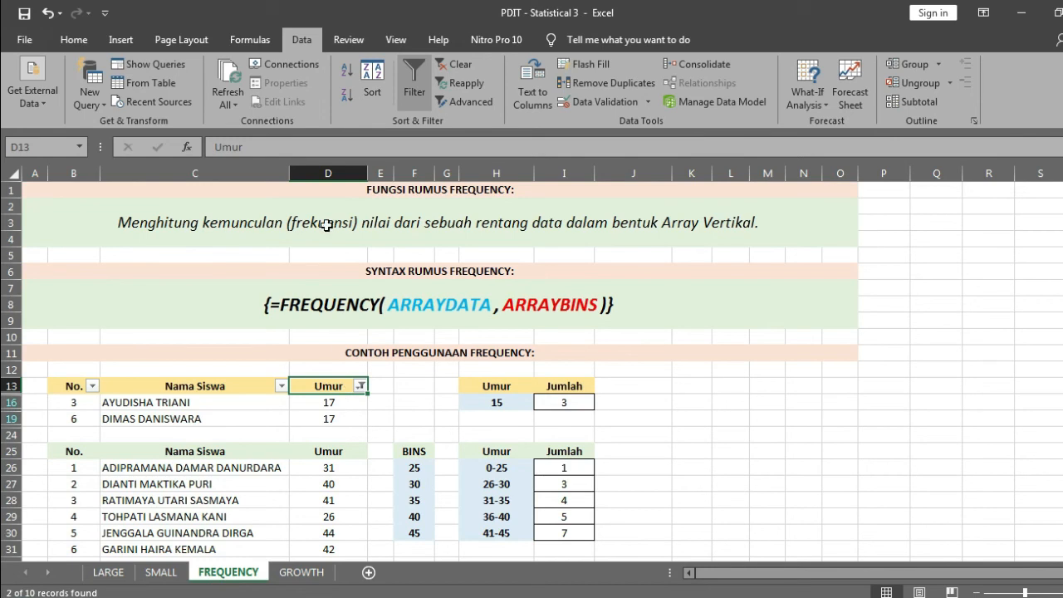
Reset the Umur filter from age 17 so every student in the first table is listed
click(360, 386)
click(200, 206)
click(263, 355)
click(437, 391)
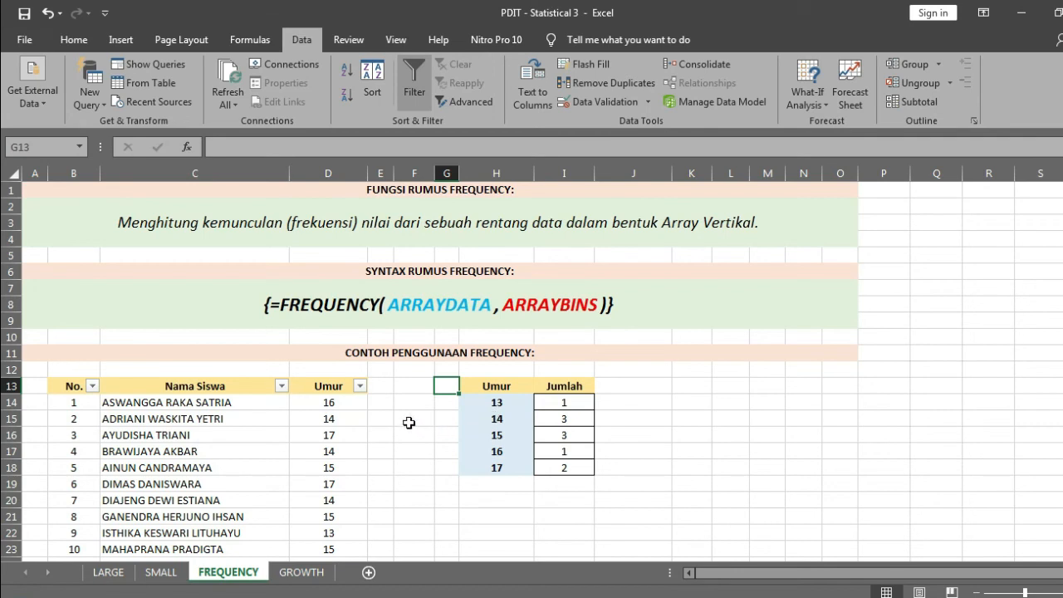
Clear the Jumlah counts in I26:I31 beside the second table's age ranges
scroll(408, 423, down, 6)
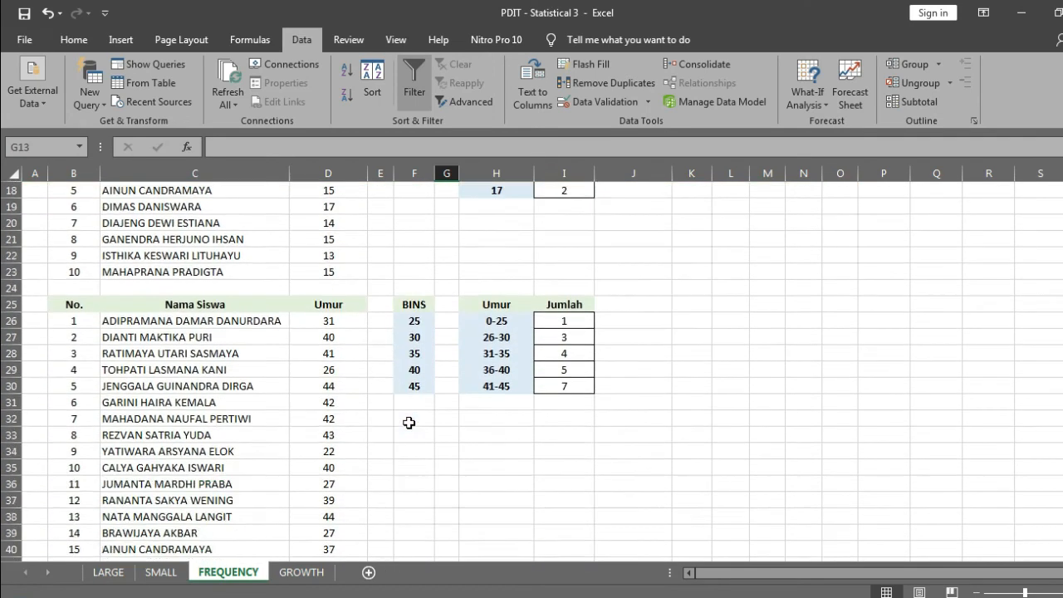
scroll(408, 423, down, 2)
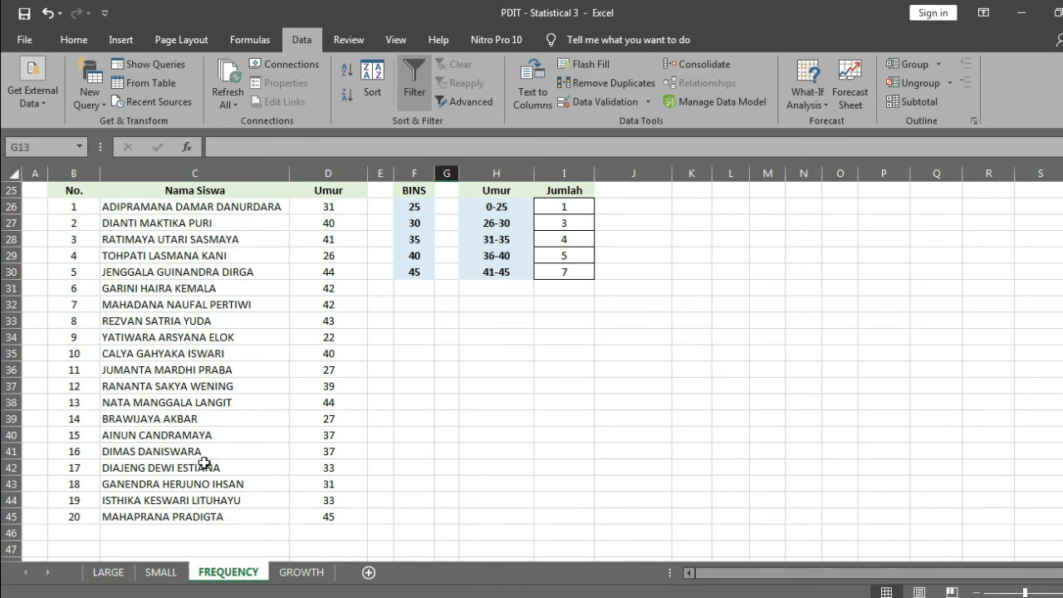
scroll(401, 345, up, 1)
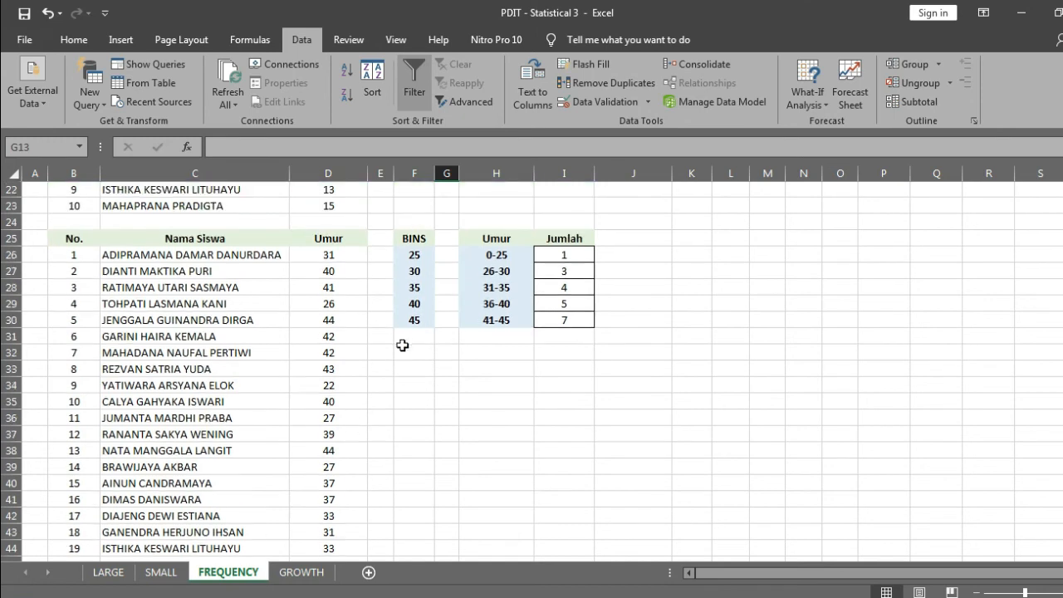
scroll(403, 344, down, 1)
drag(332, 207, 342, 516)
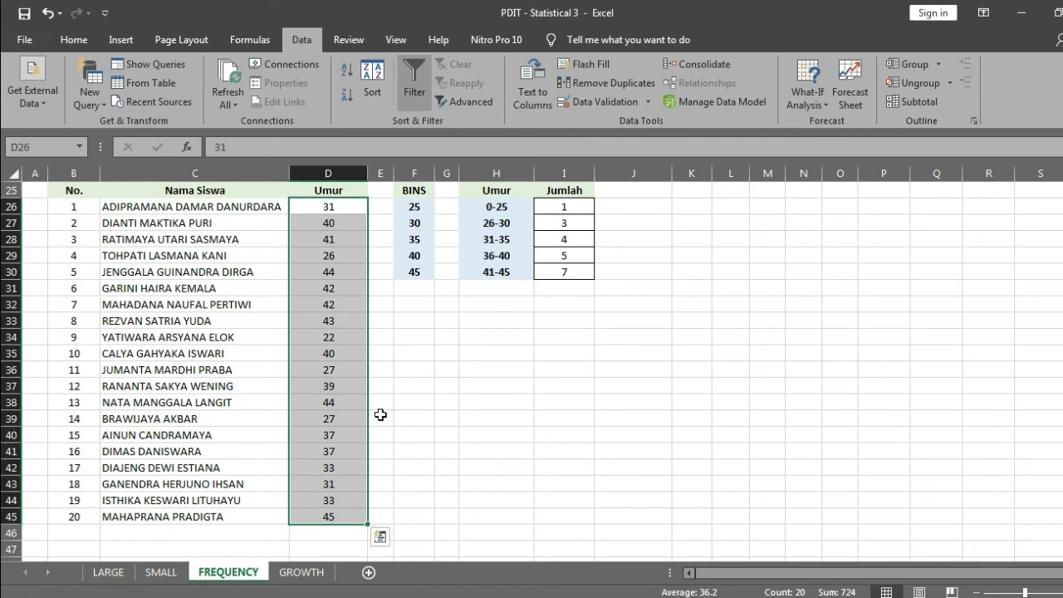
drag(563, 207, 579, 290)
key(Delete)
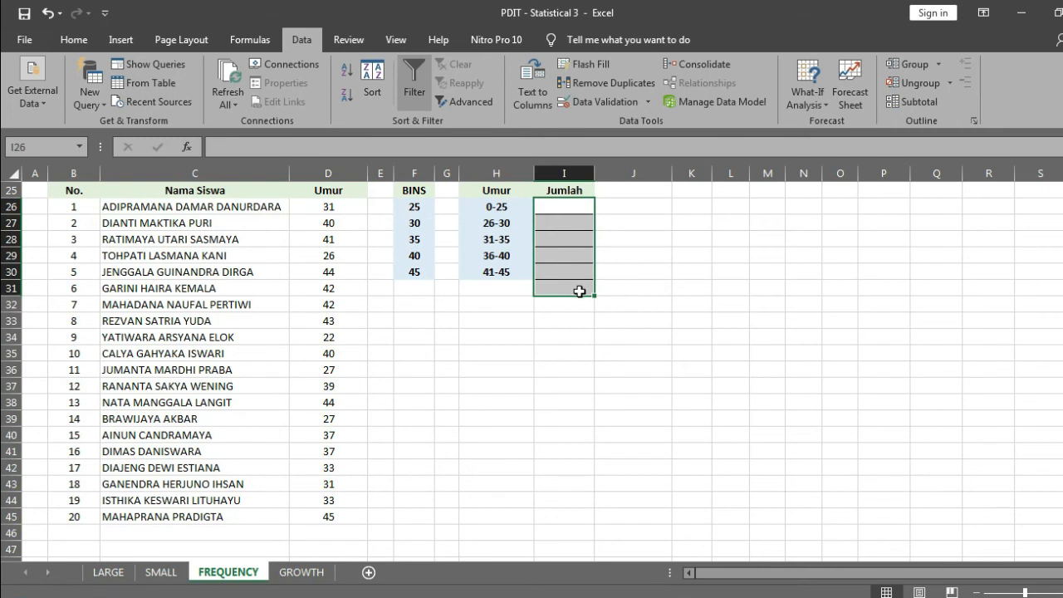
key(ctrl+z)
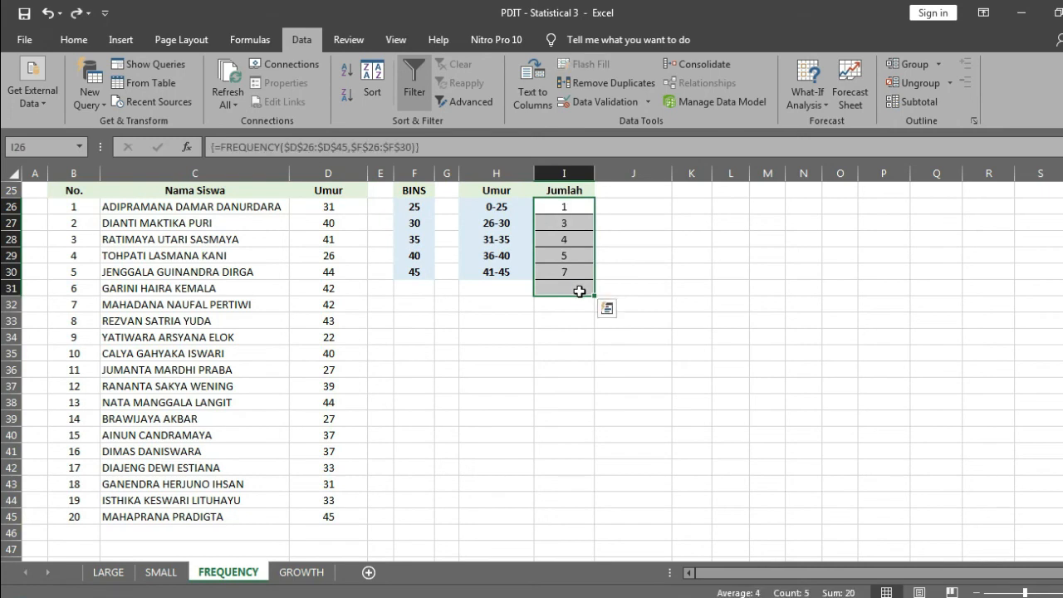
key(Delete)
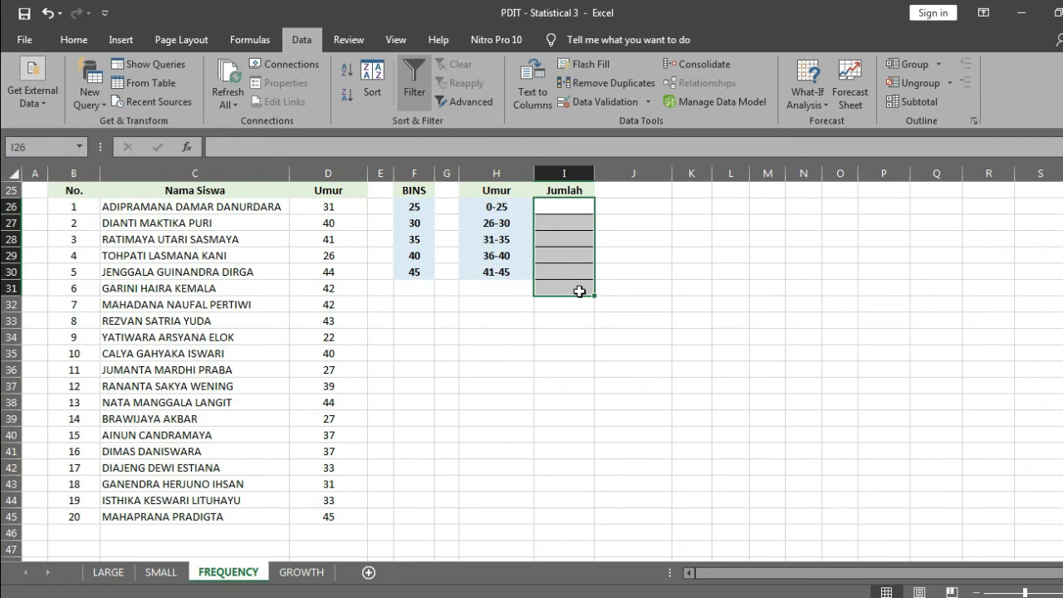
Compare the single ages in H14:H18 with the age ranges and BINS values of the second table
scroll(578, 291, up, 4)
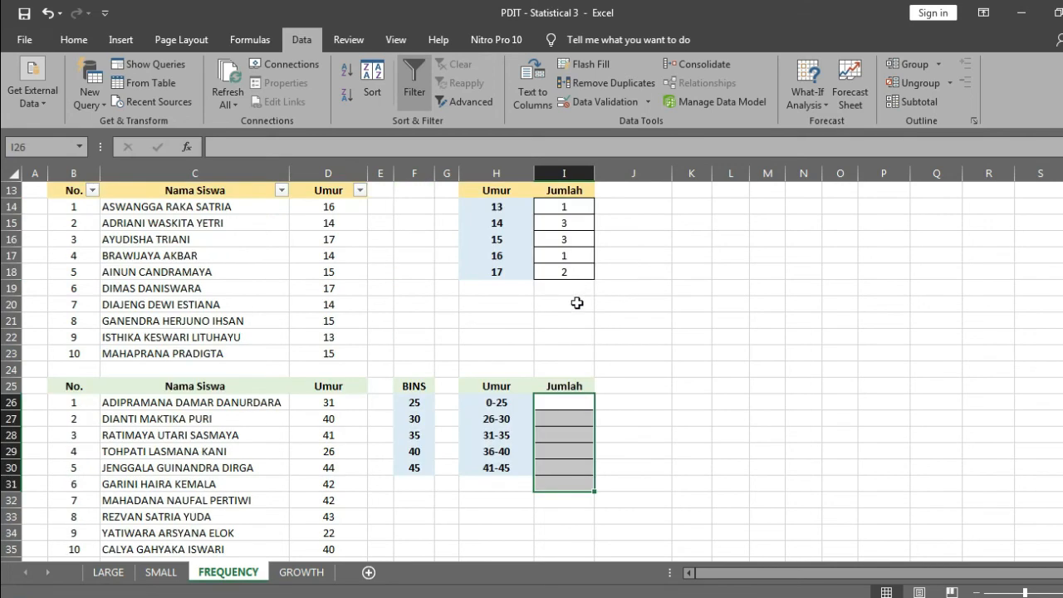
drag(495, 206, 496, 272)
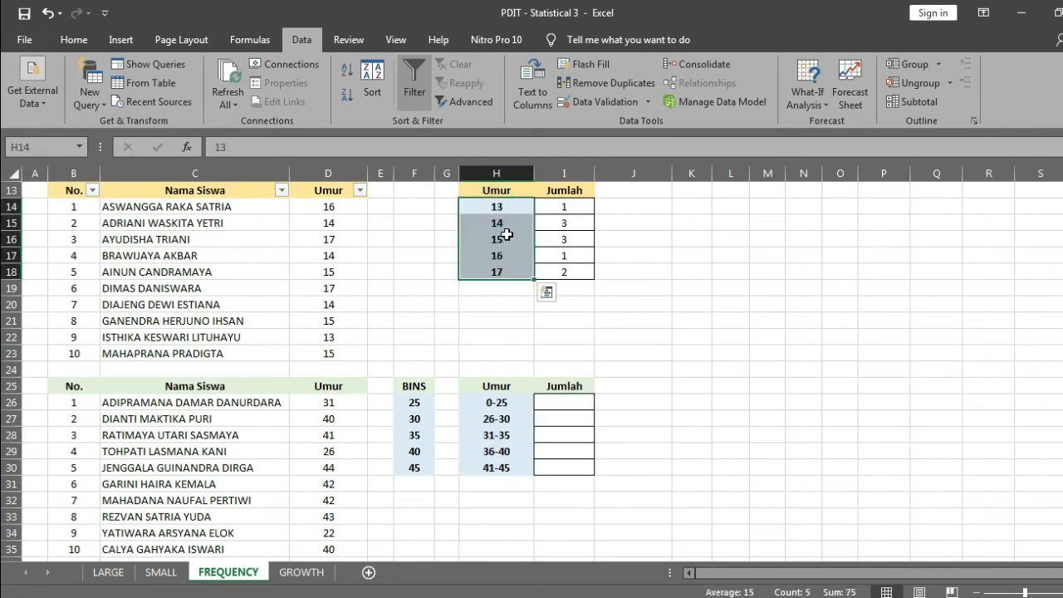
click(513, 206)
click(514, 222)
click(516, 239)
click(517, 258)
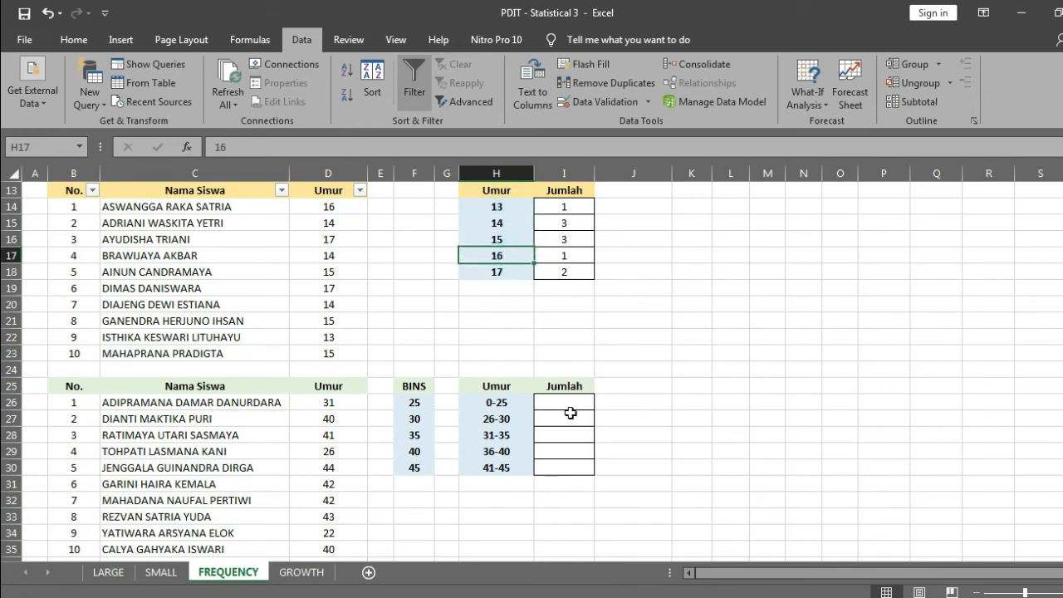
click(514, 419)
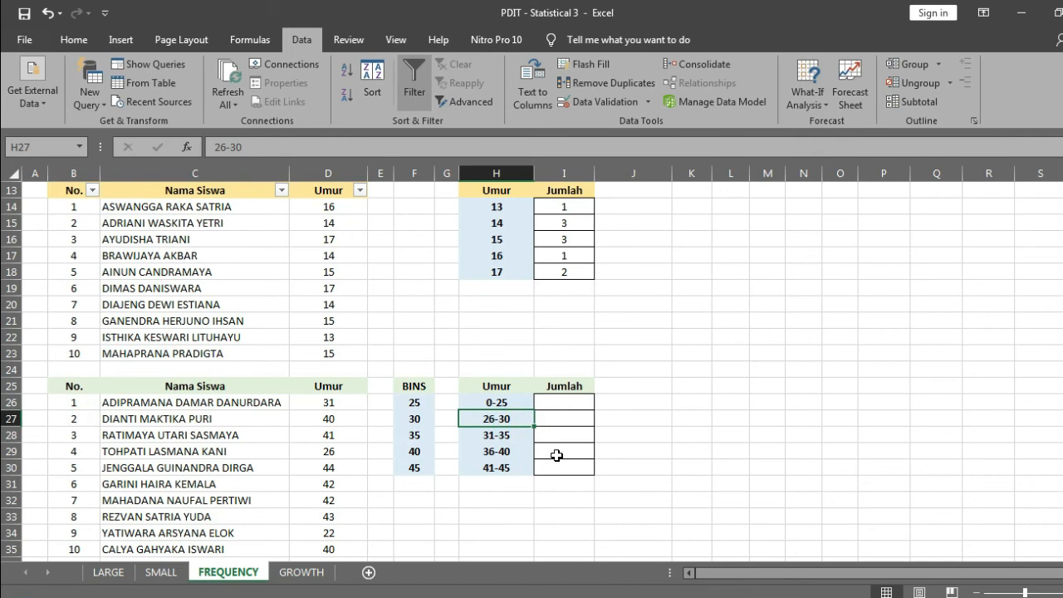
scroll(556, 453, down, 3)
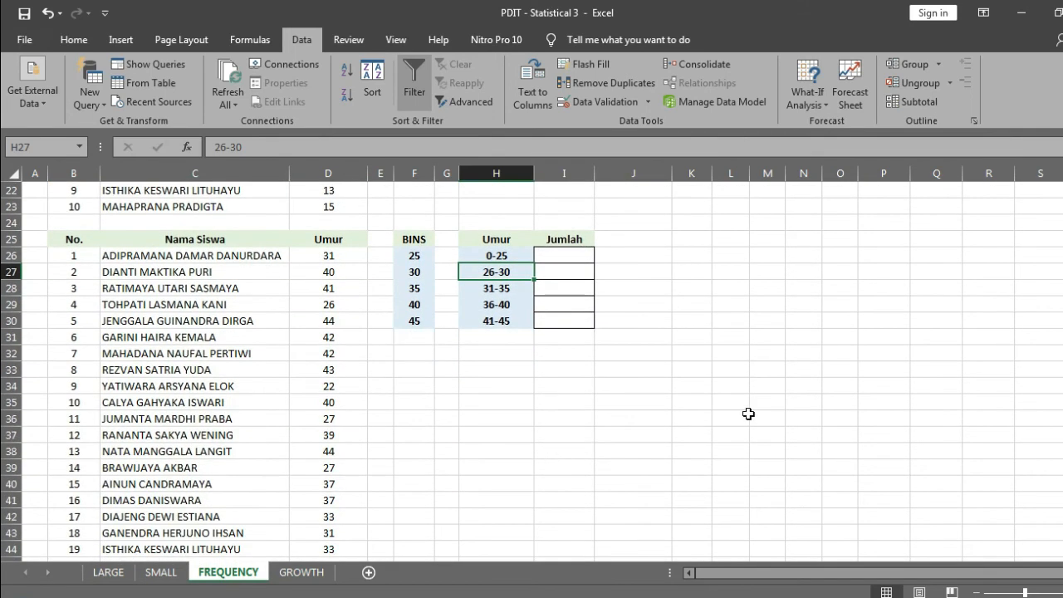
drag(1062, 378, 1062, 381)
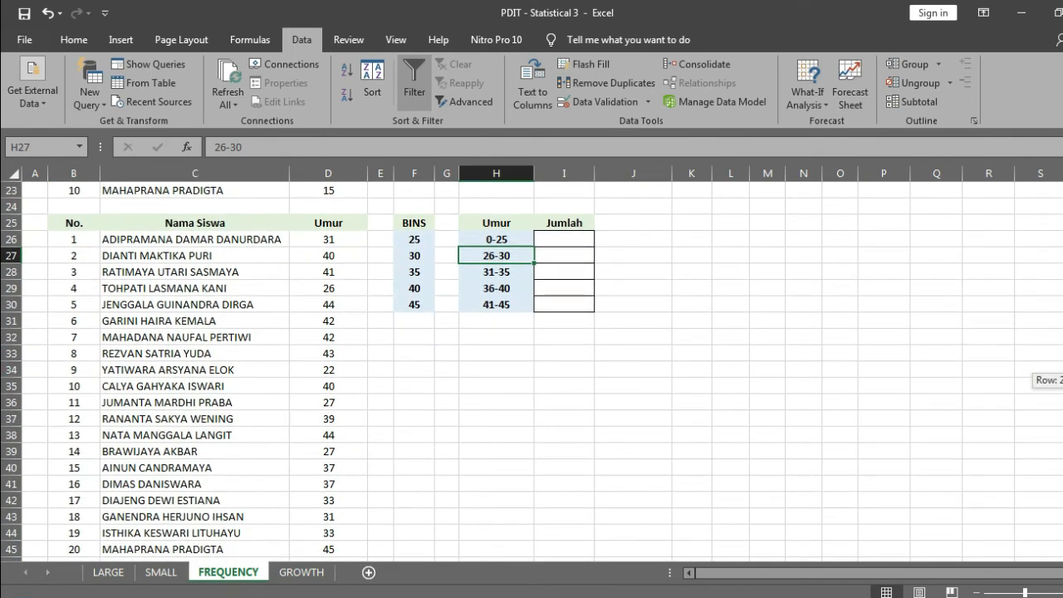
scroll(704, 322, down, 1)
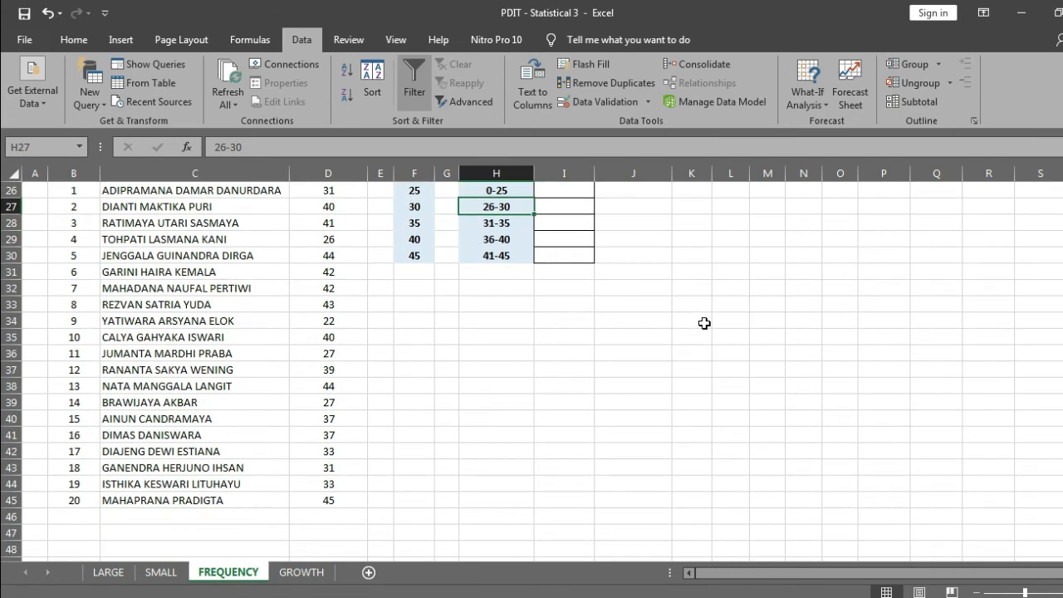
click(1062, 173)
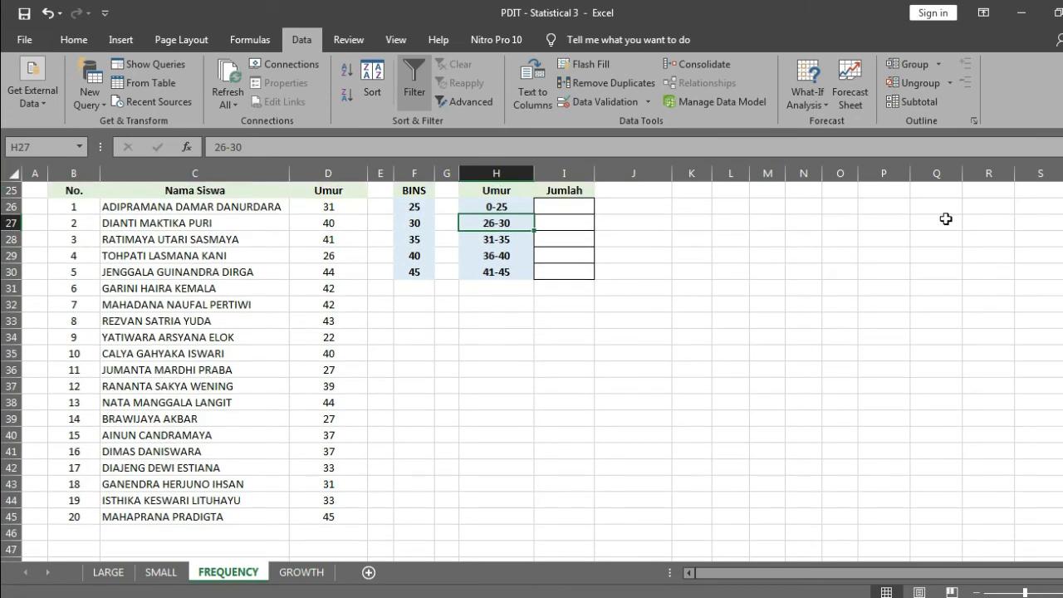
click(551, 209)
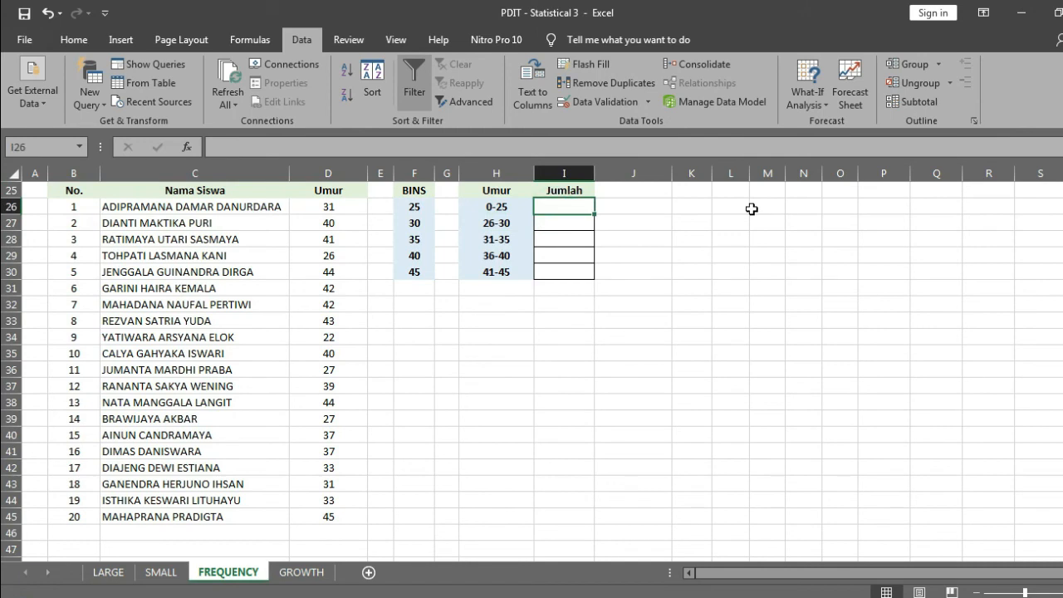
text(=fre)
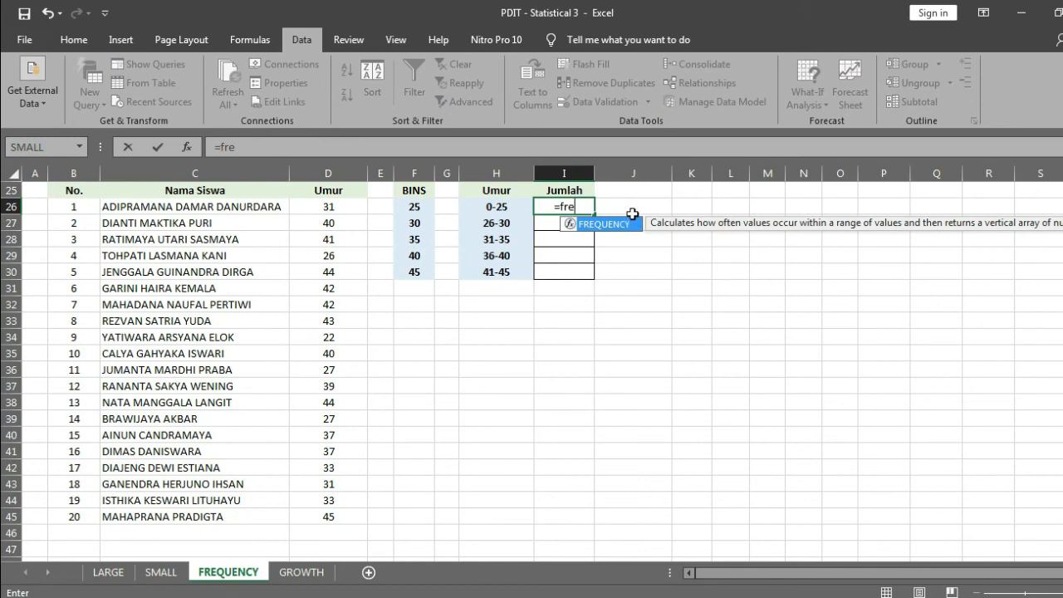
key(BackSpace)
key(BackSpace)
key(BackSpace)
key(BackSpace)
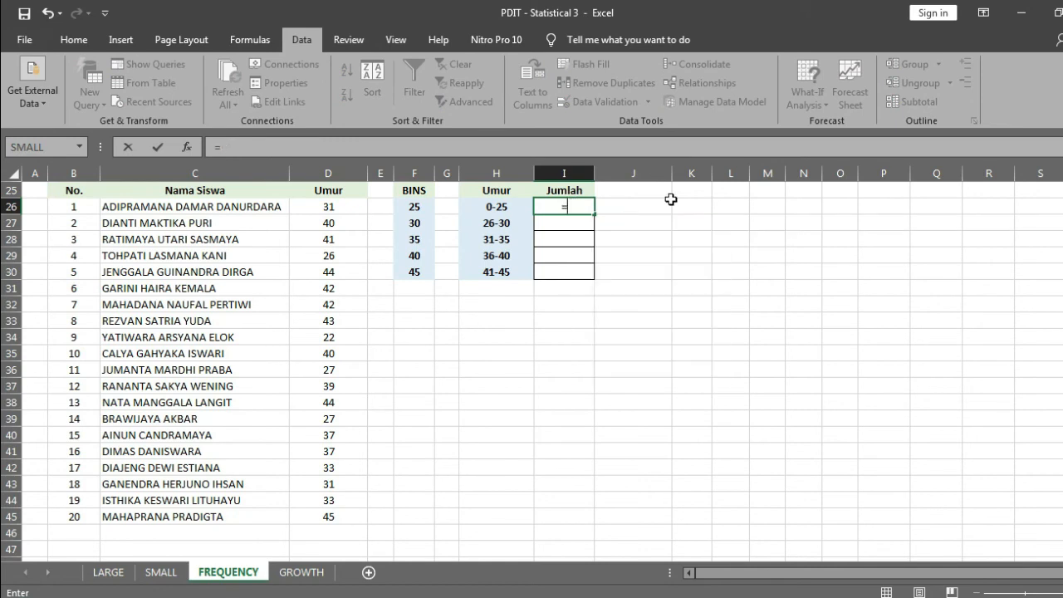
click(671, 199)
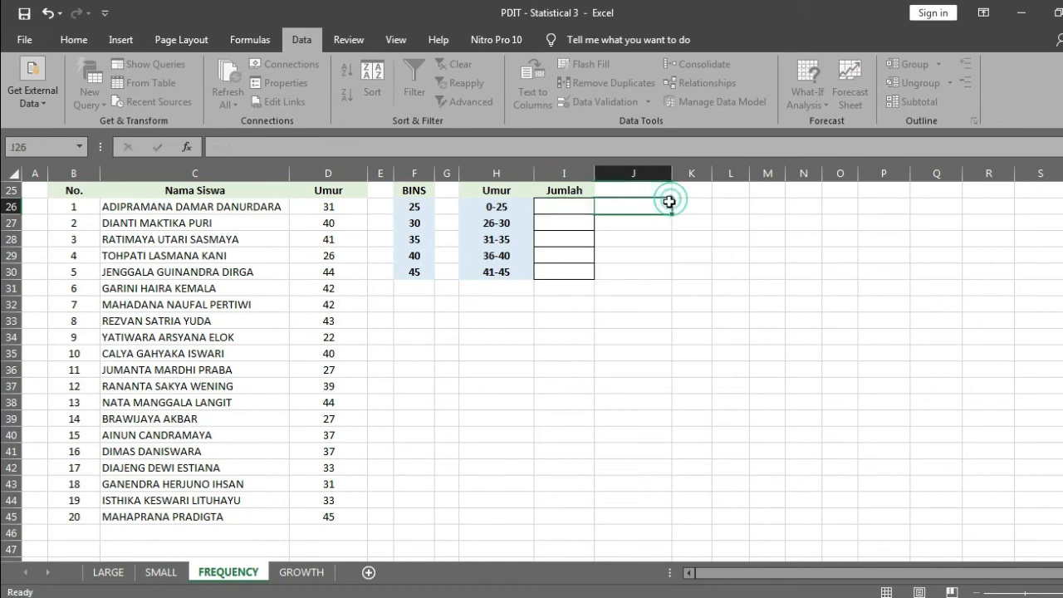
Fill the Jumlah cells I26:I30 with the array formula =FREQUENCY($D$26:$D$45,$F$26:$F$30)
click(566, 210)
drag(566, 209, 565, 273)
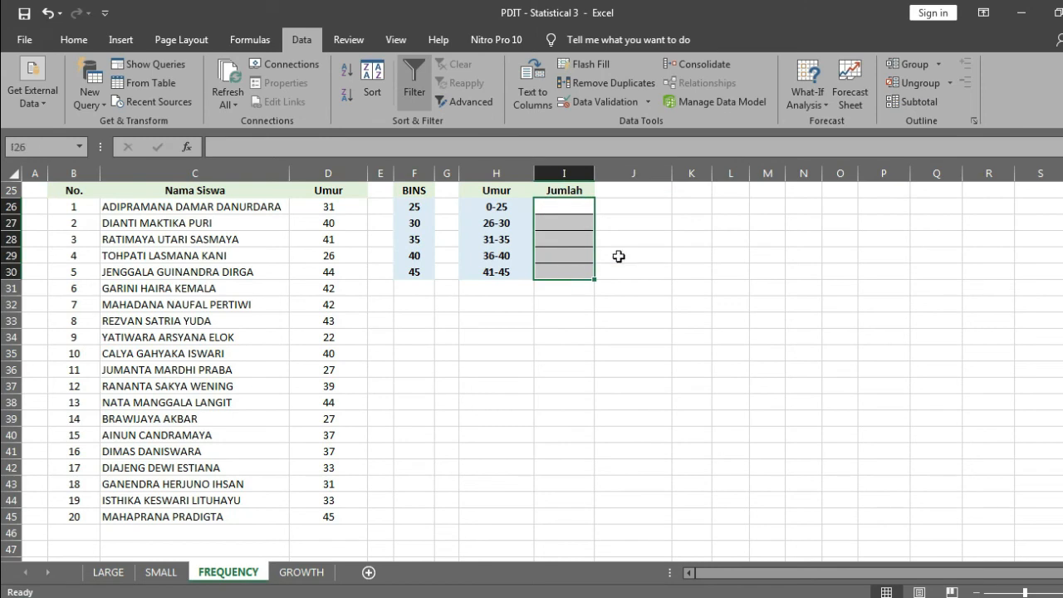
text(=fre)
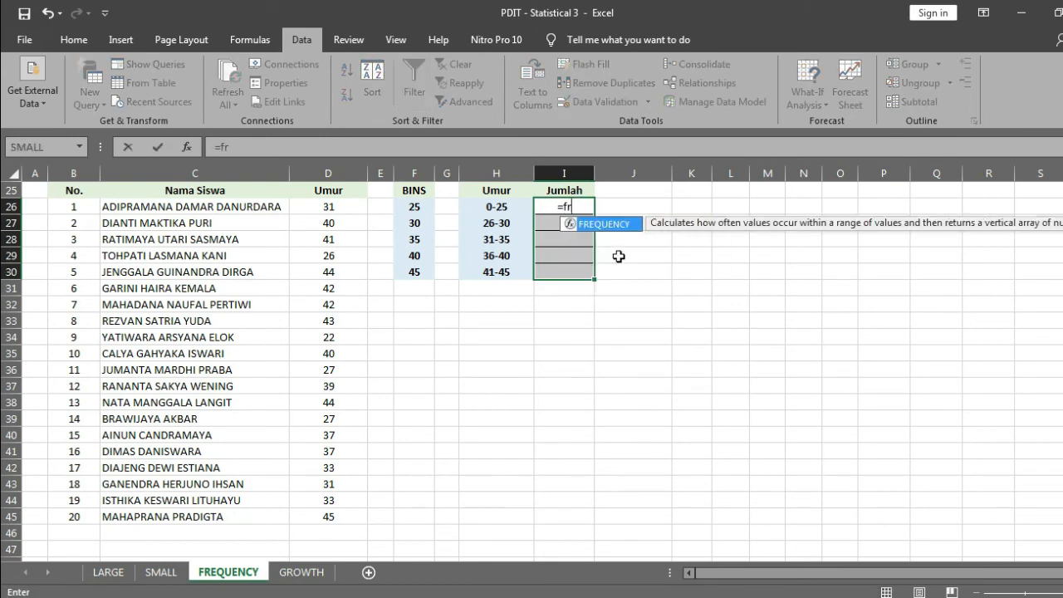
double_click(617, 225)
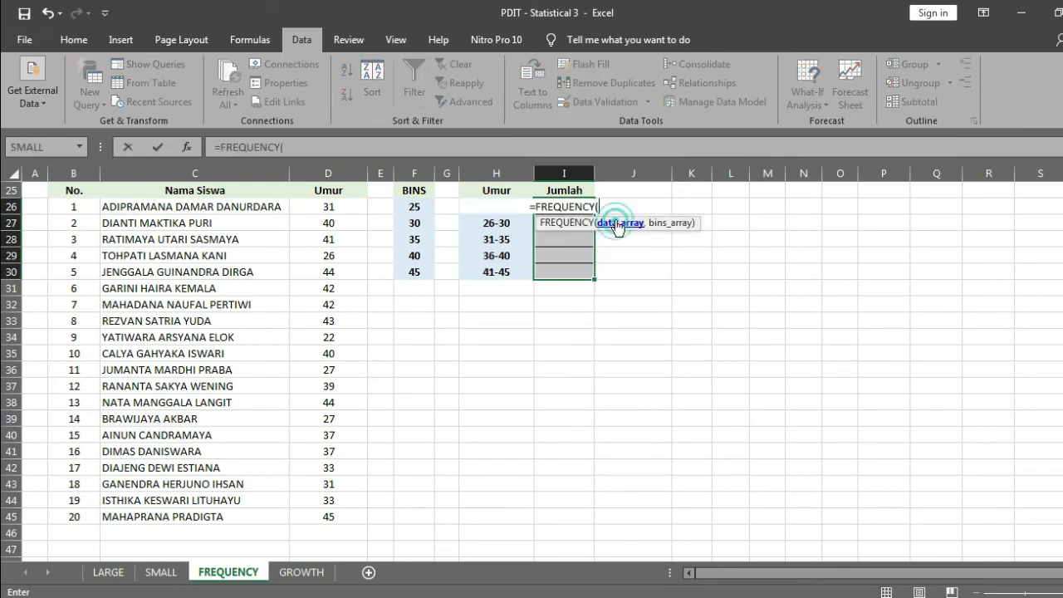
drag(341, 208, 340, 517)
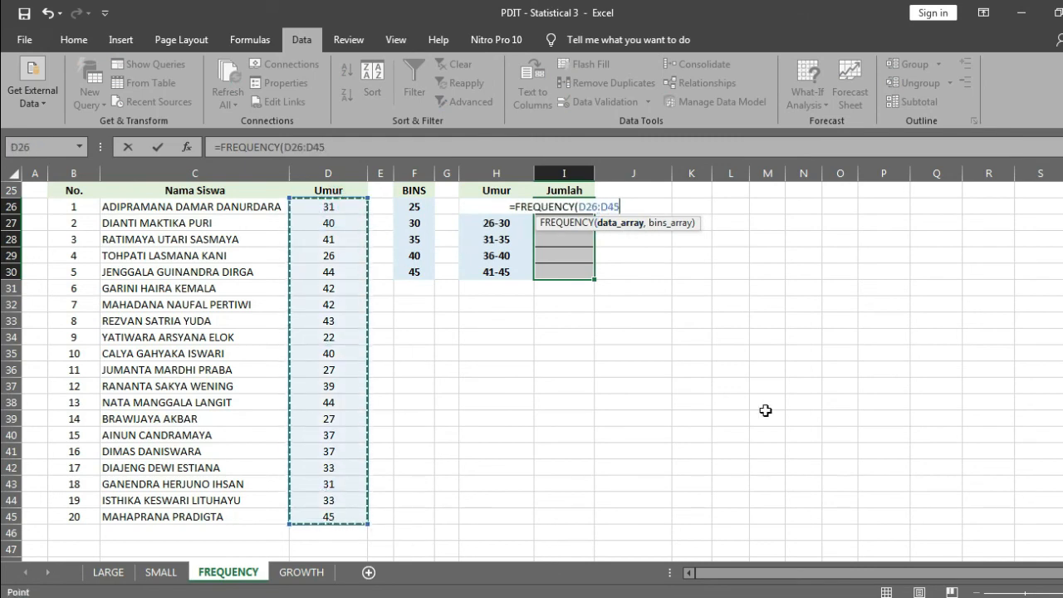
key(F4)
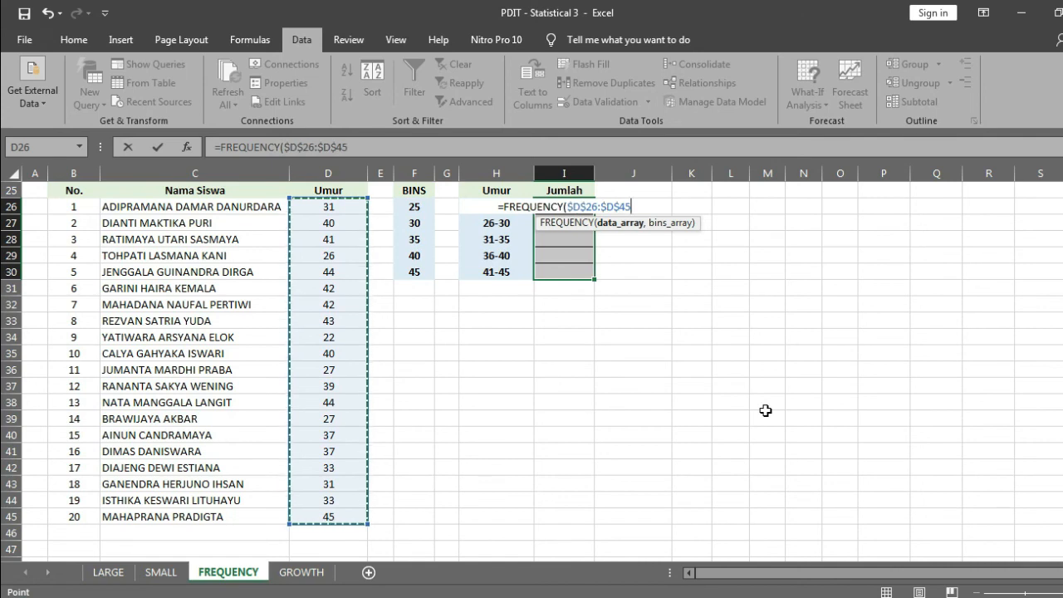
text(,)
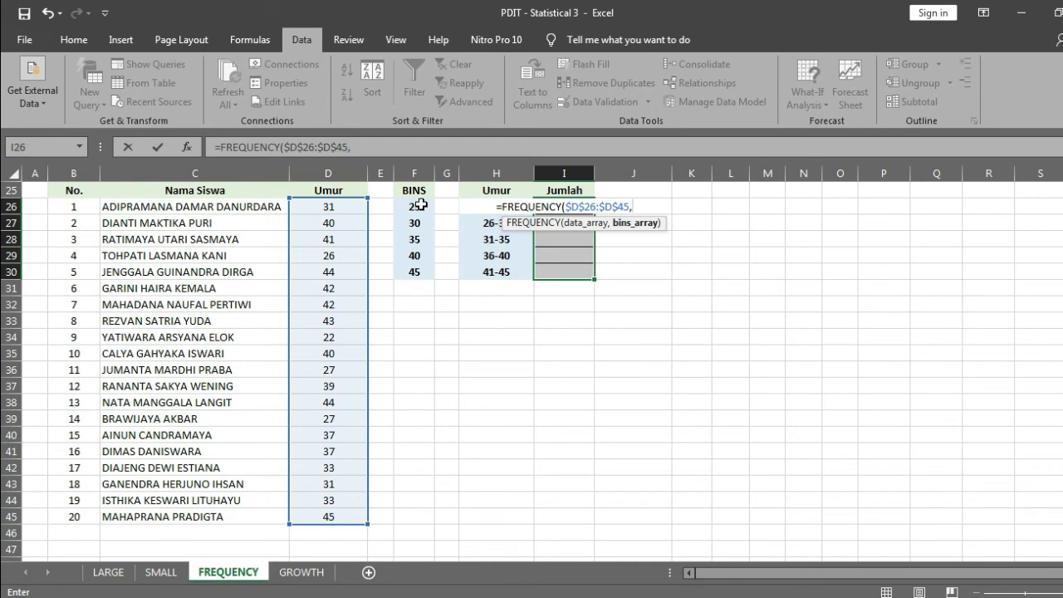
drag(421, 204, 422, 270)
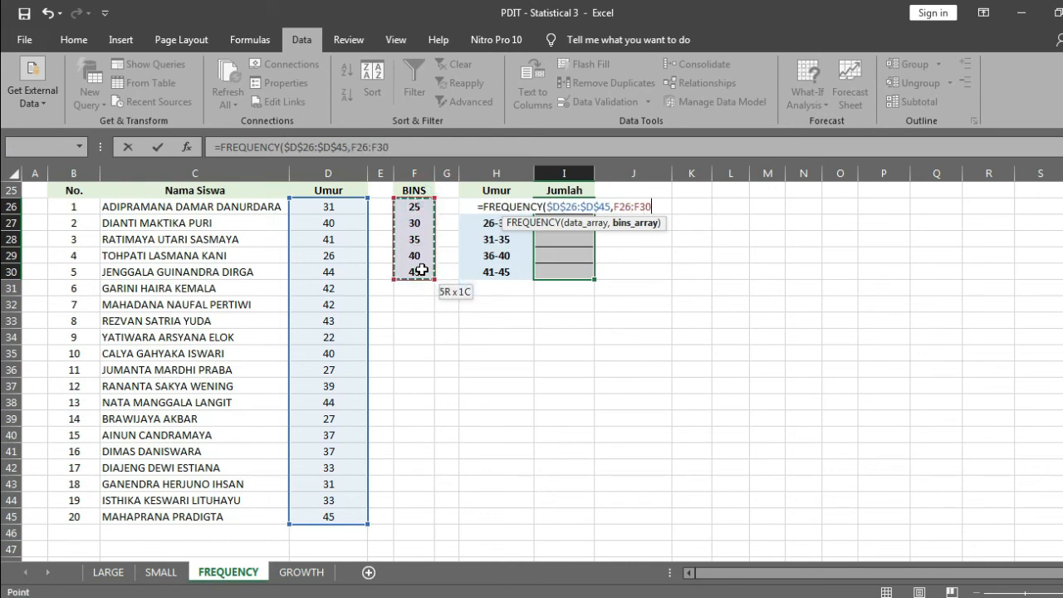
key(F4)
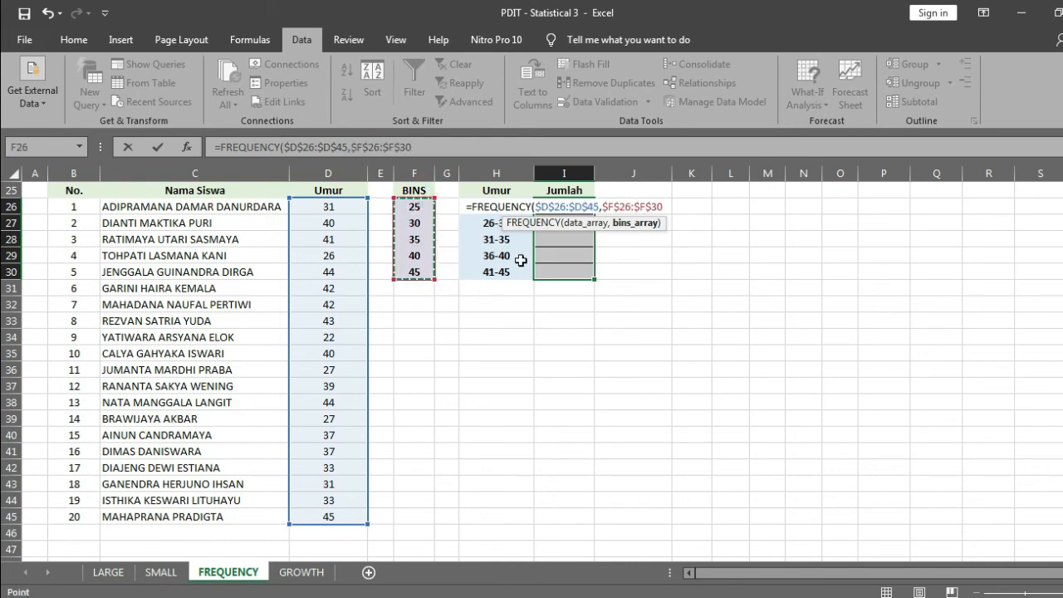
text())
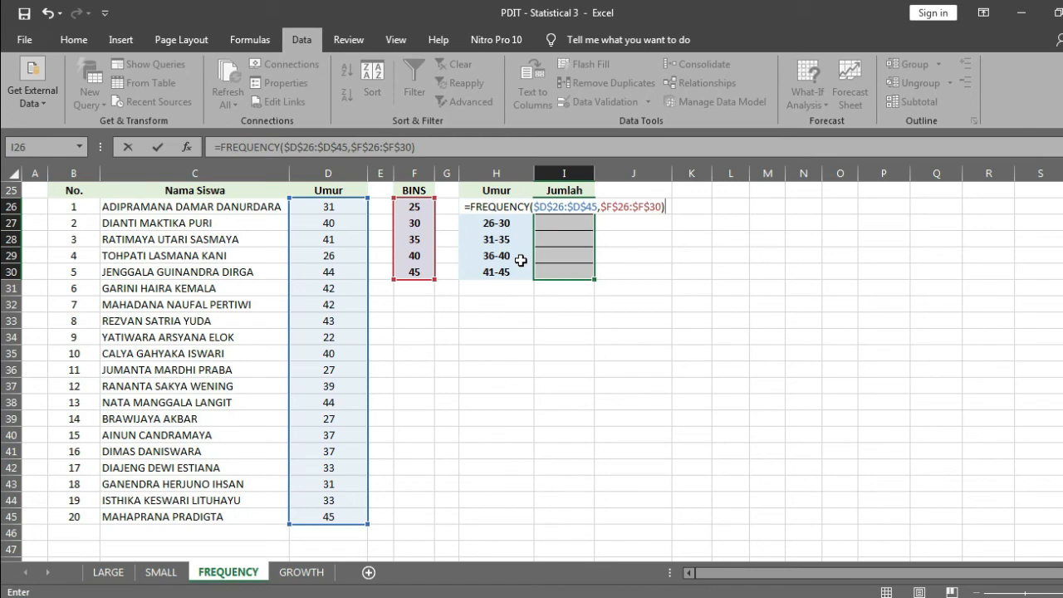
key(ctrl+shift+Return)
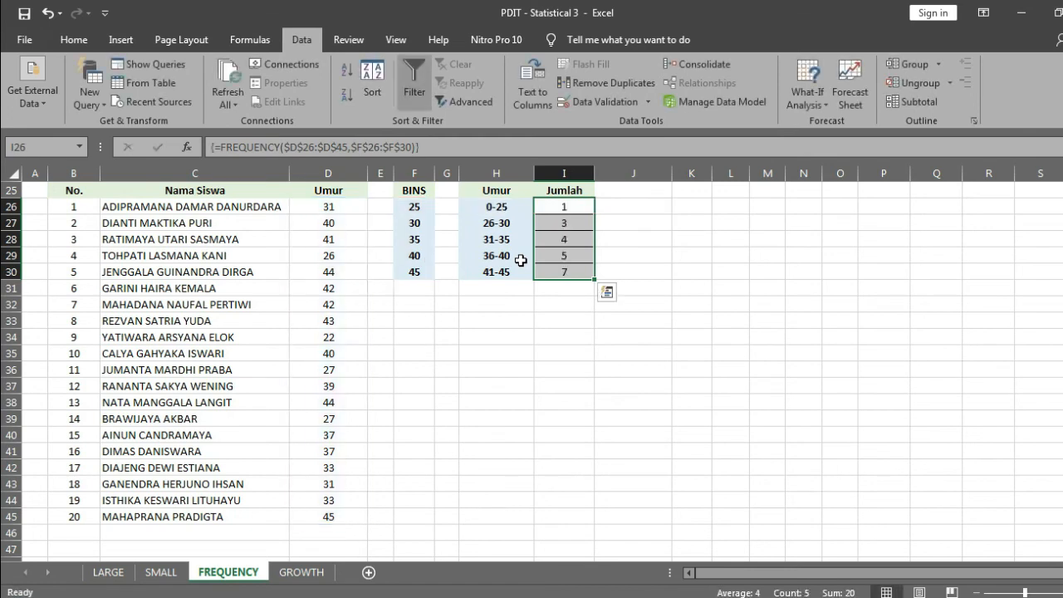
click(503, 319)
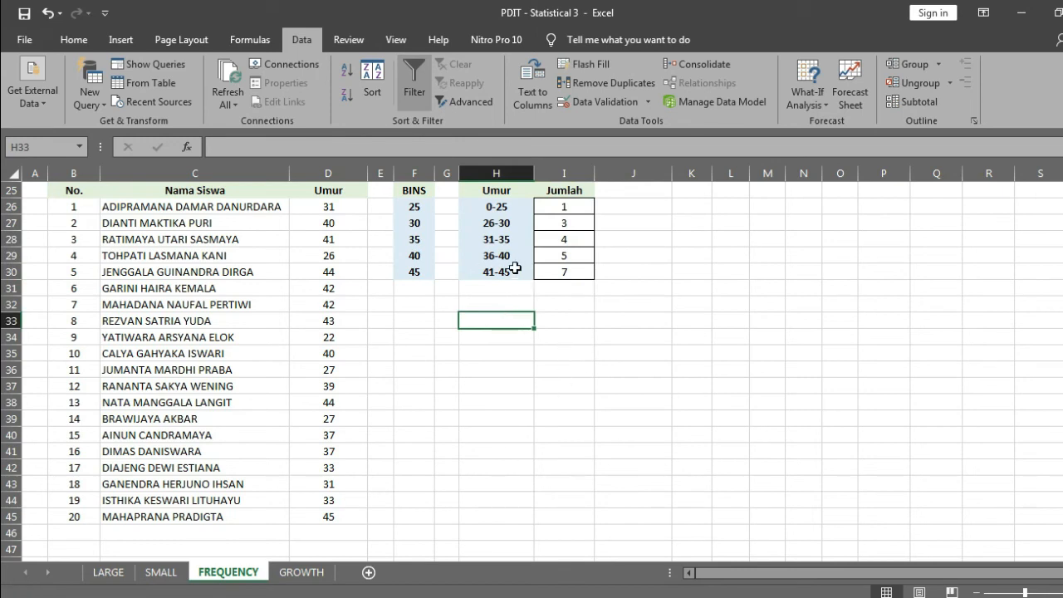
Filter the second table's Umur column to ages 37, 39 and 40 to check the 36-40 range
scroll(509, 269, up, 1)
drag(83, 240, 320, 241)
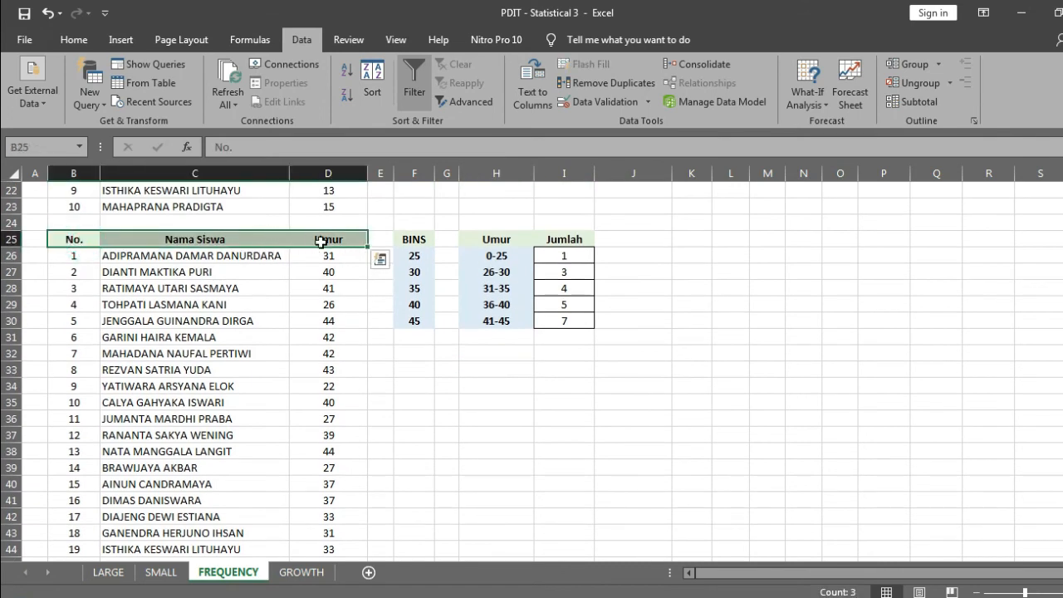
click(416, 79)
click(358, 239)
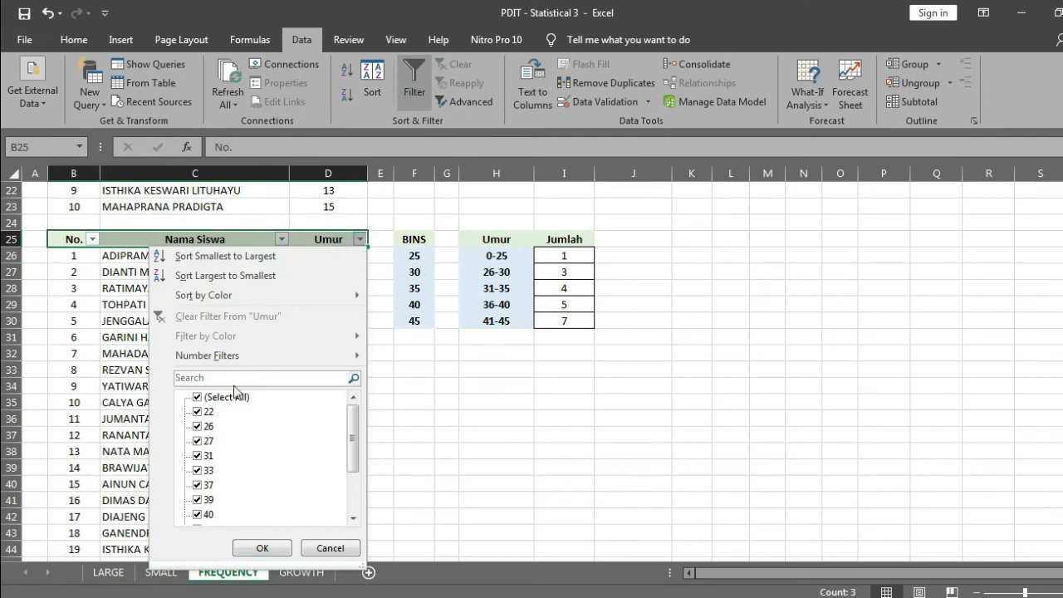
click(228, 398)
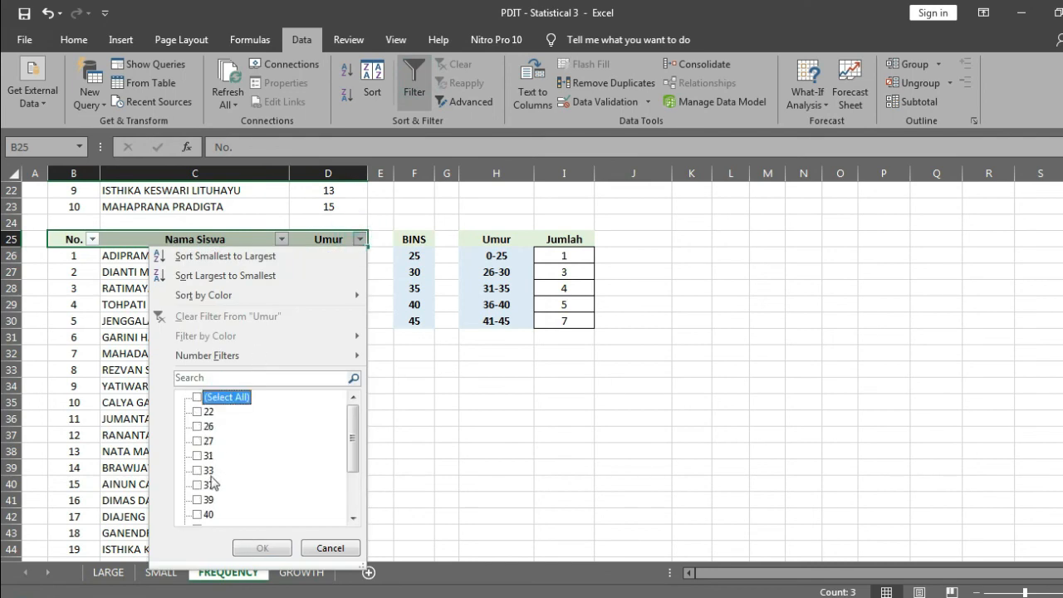
click(208, 484)
click(208, 499)
click(207, 514)
drag(355, 447, 355, 454)
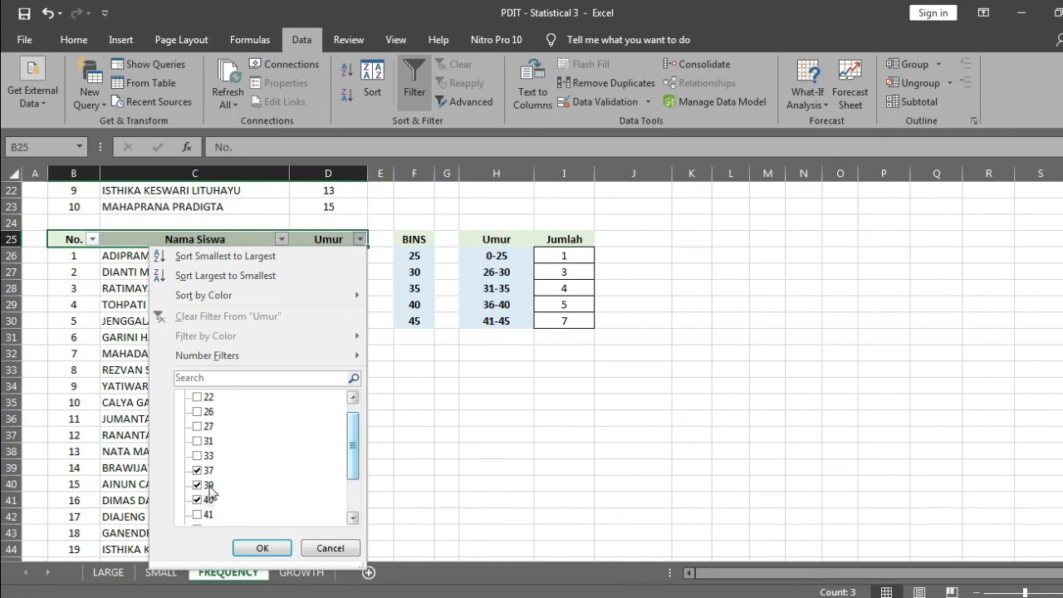
click(262, 548)
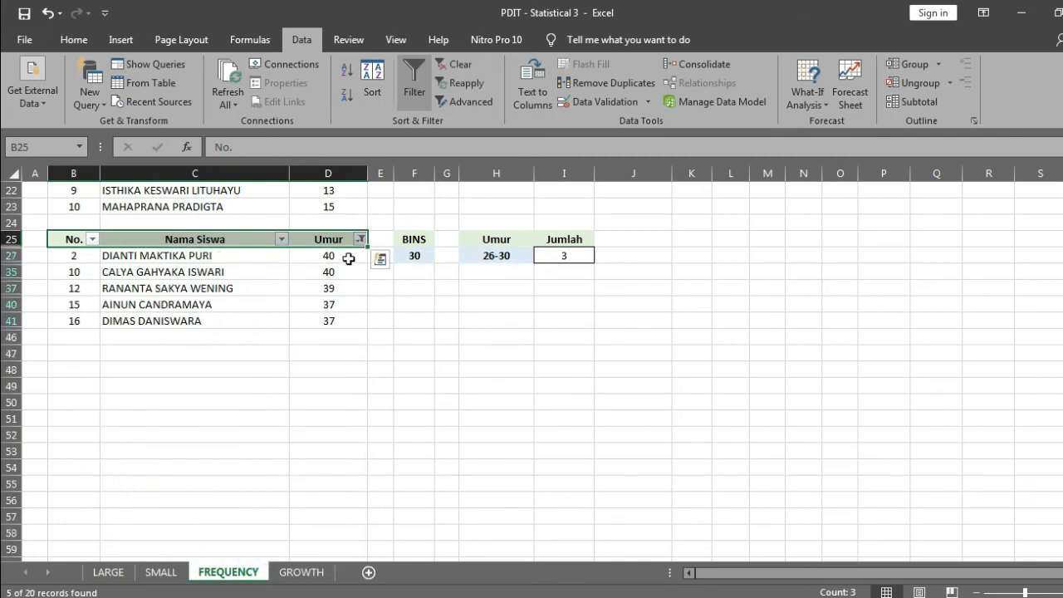
Review the filtered ages, remove the filter and compare them with the Jumlah count for 36-40
drag(350, 254, 355, 317)
click(415, 83)
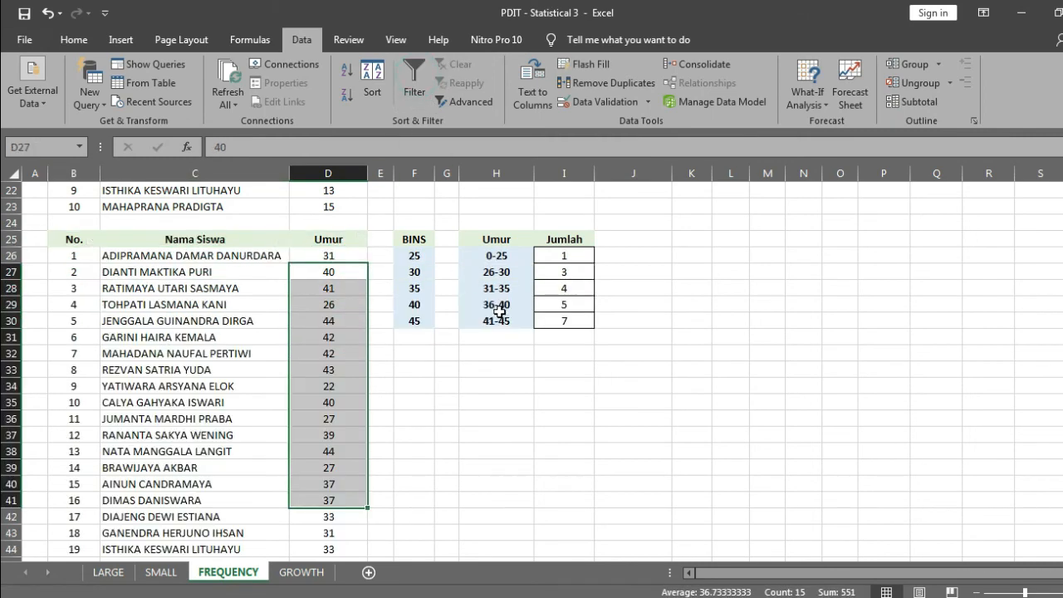
drag(509, 306, 564, 305)
scroll(676, 277, down, 1)
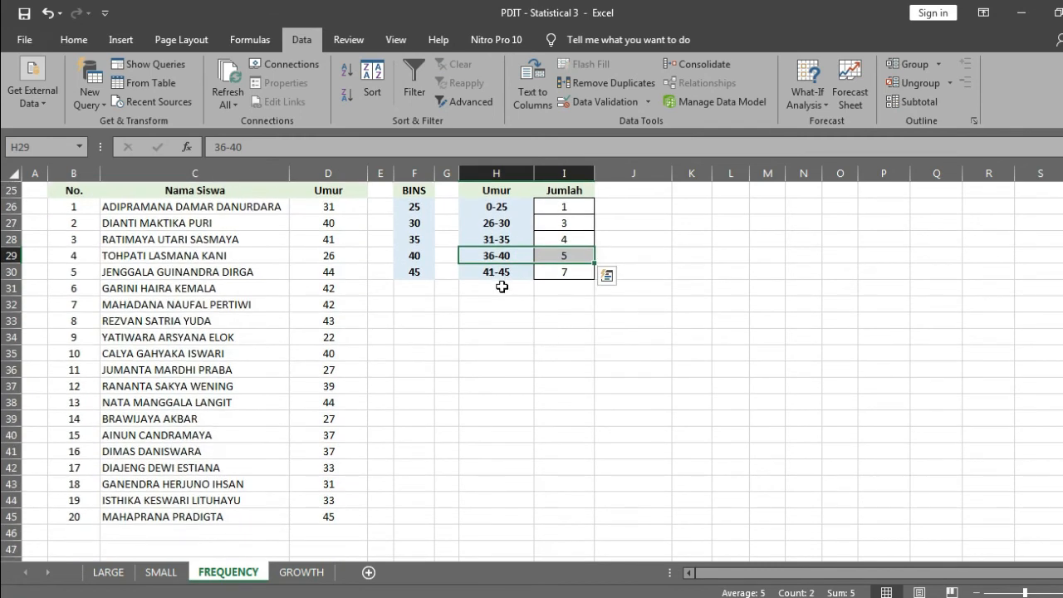
Filter the second table's Umur column to ages 26 and 27 to check the 26-30 count
drag(501, 221, 564, 222)
scroll(150, 290, up, 2)
drag(62, 288, 336, 287)
click(414, 79)
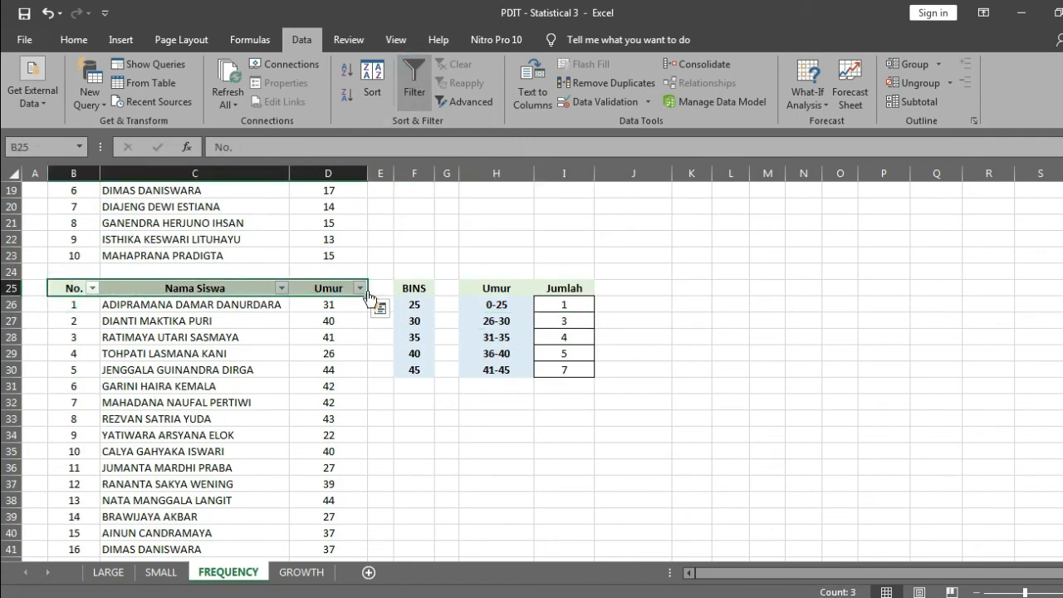
click(360, 289)
click(200, 426)
click(196, 455)
click(196, 469)
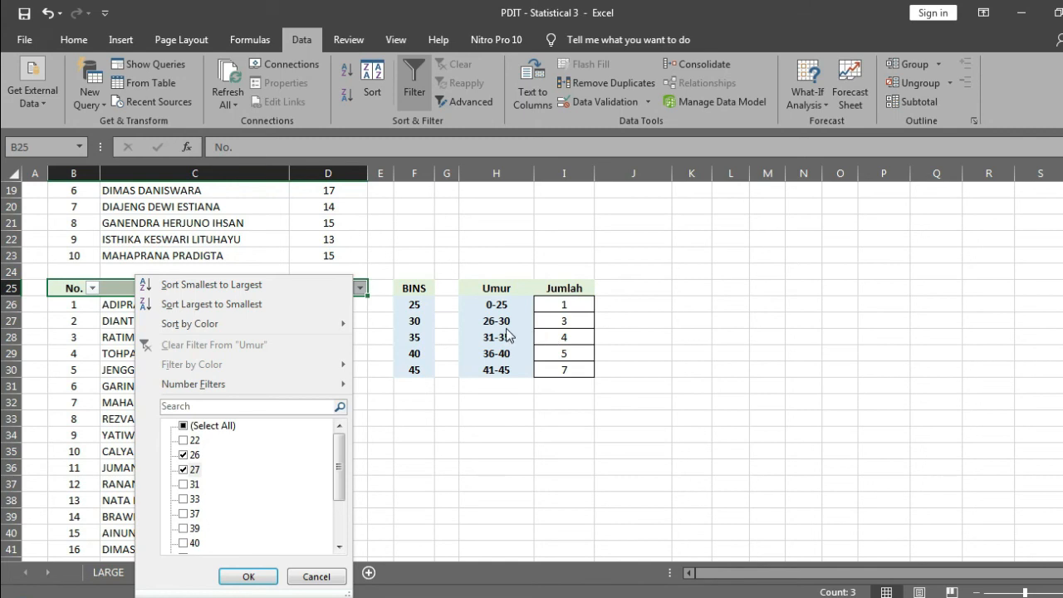
click(262, 577)
Review the ages listed for the 26-30 range and turn off filtering so all students are shown
drag(346, 308, 351, 339)
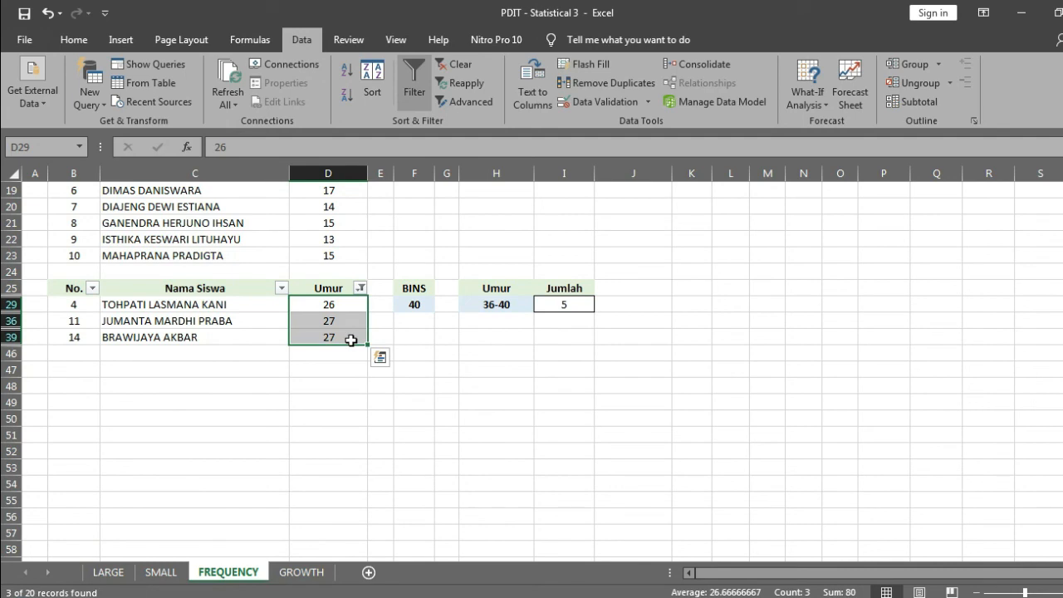
click(414, 83)
scroll(545, 329, up, 2)
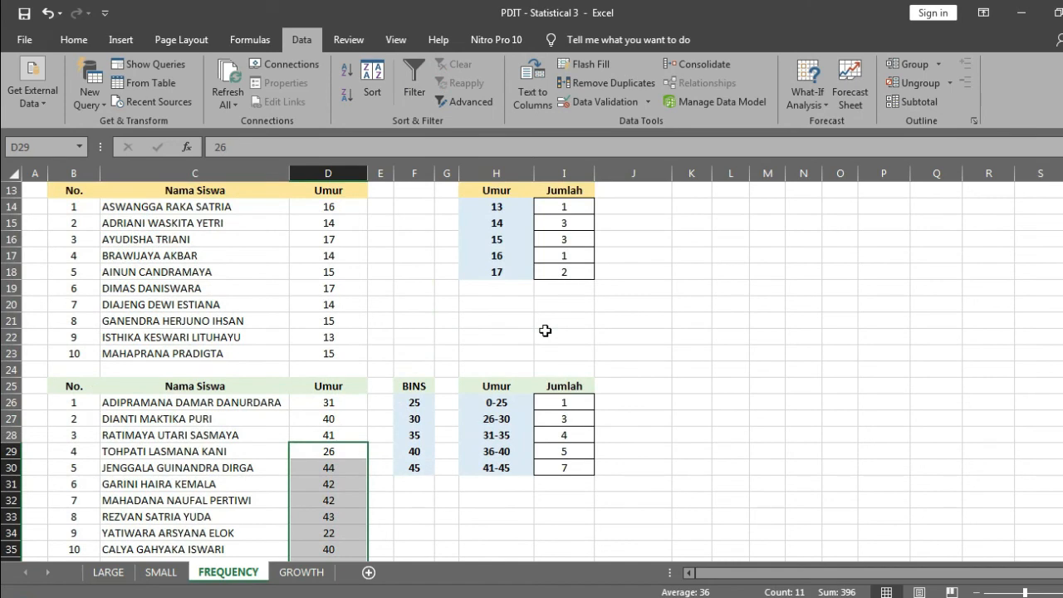
scroll(406, 424, down, 2)
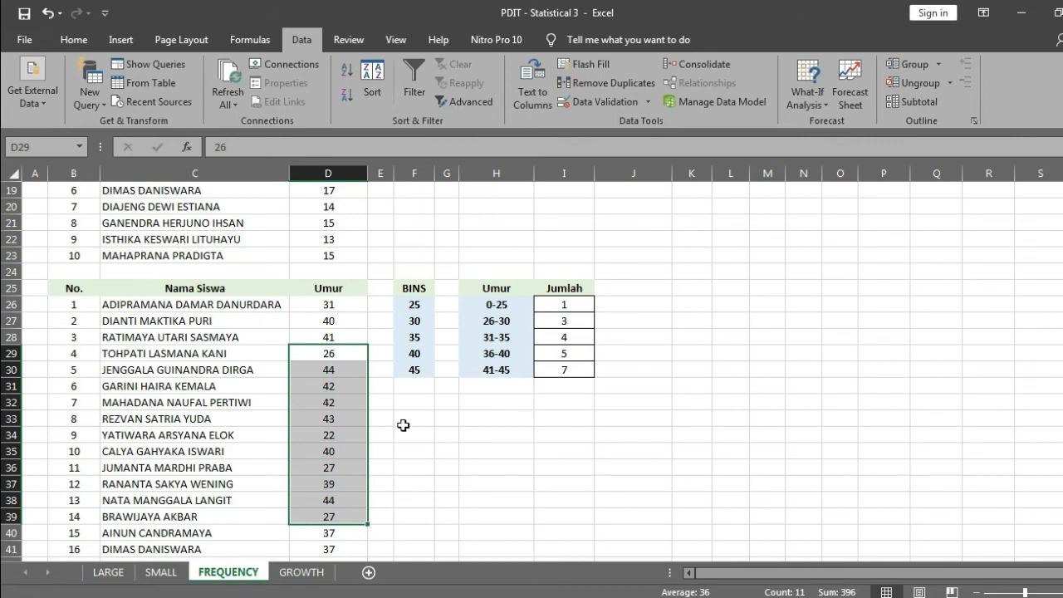
Open the GROWTH sheet and correct the misspelled first word of its description to "Menghitung"
key(ctrl+Home)
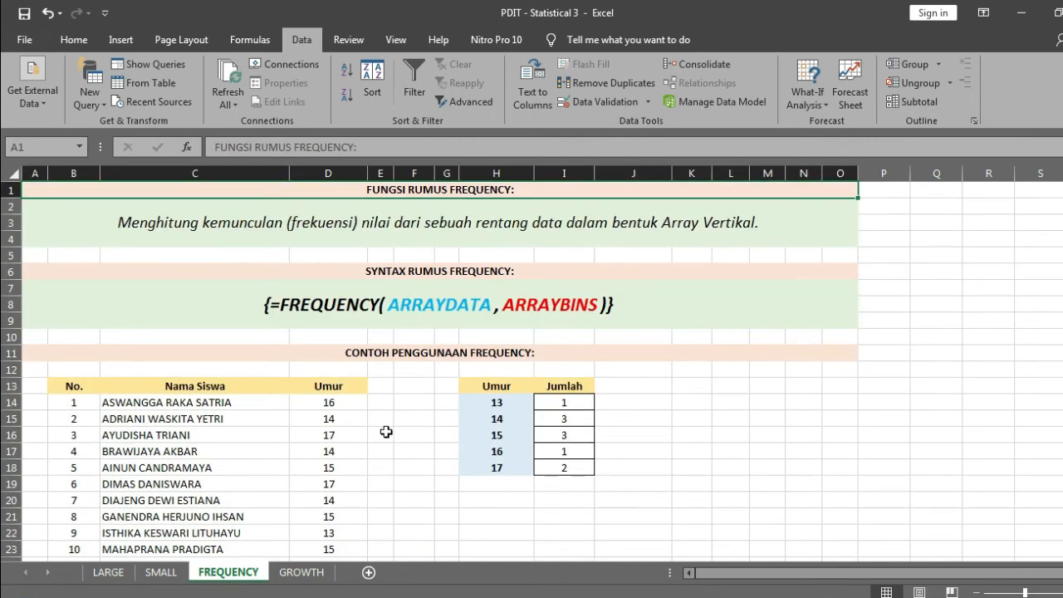
click(301, 573)
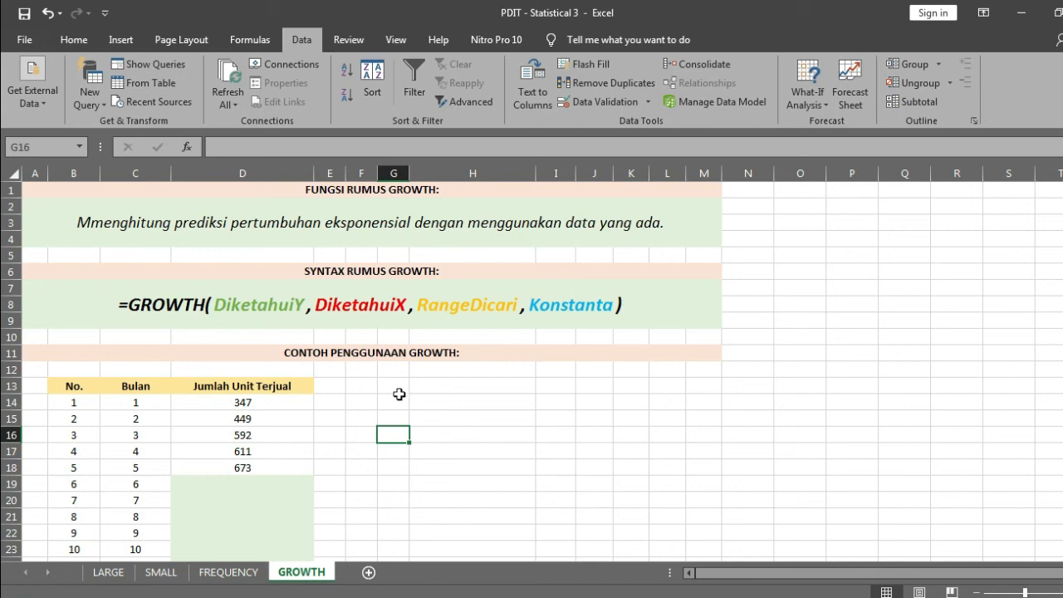
double_click(104, 225)
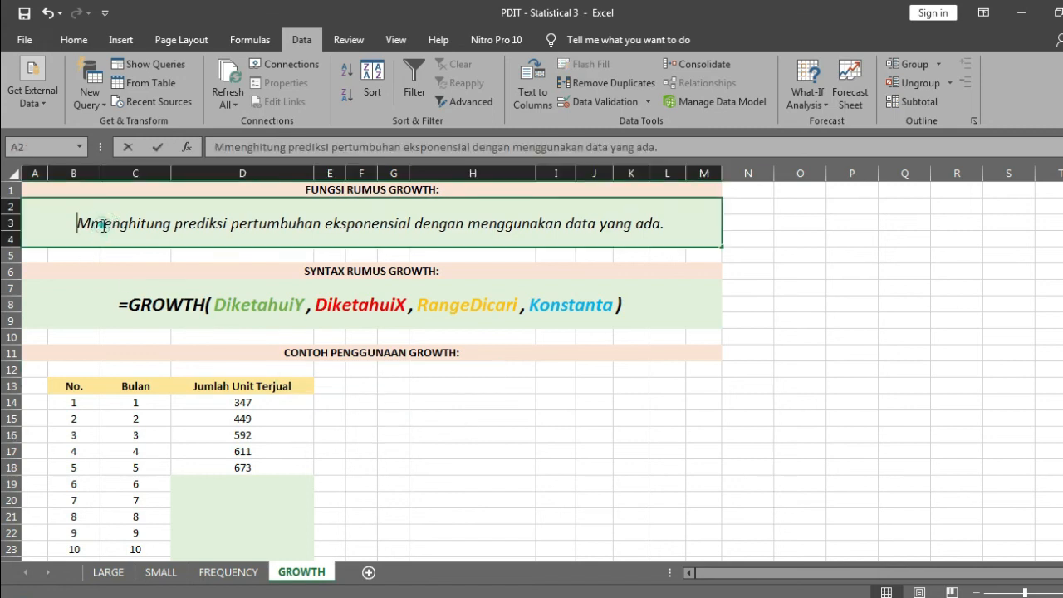
key(BackSpace)
key(Return)
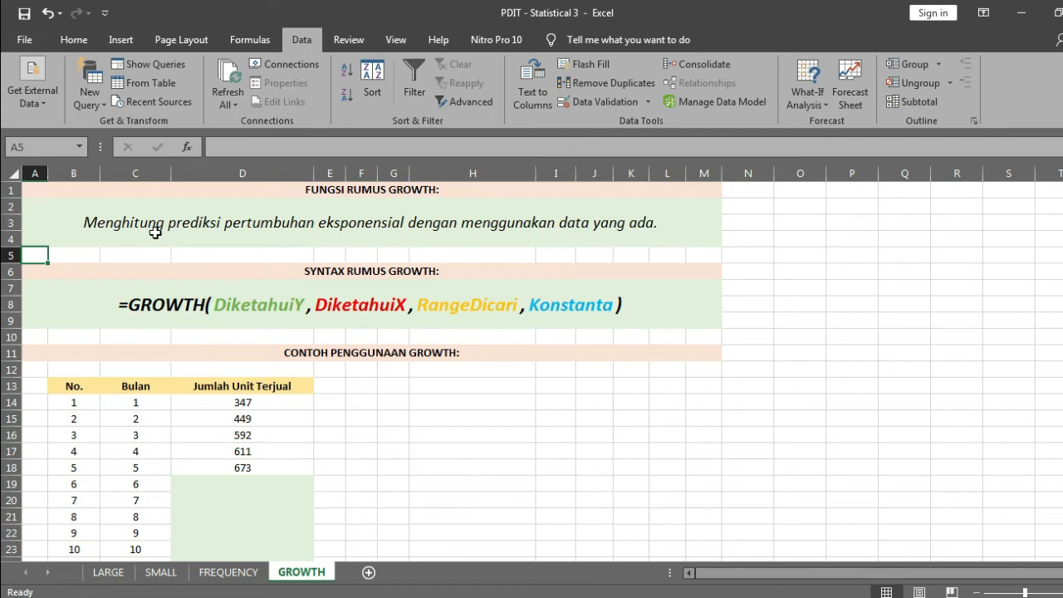
Start a GROWTH formula in H13 to examine the function's arguments, and clear the cell again
click(498, 386)
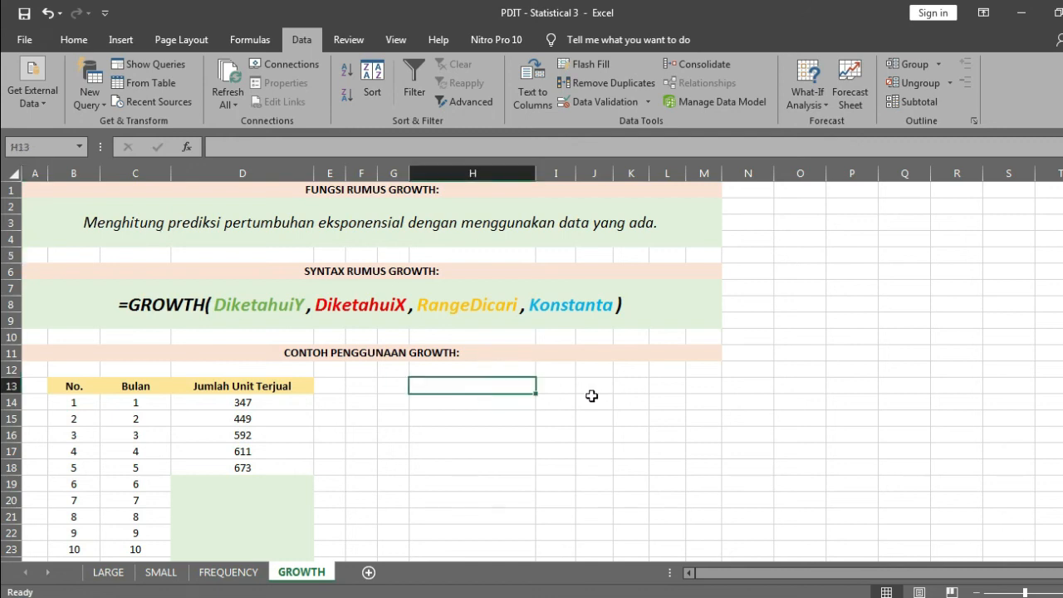
text(=gr)
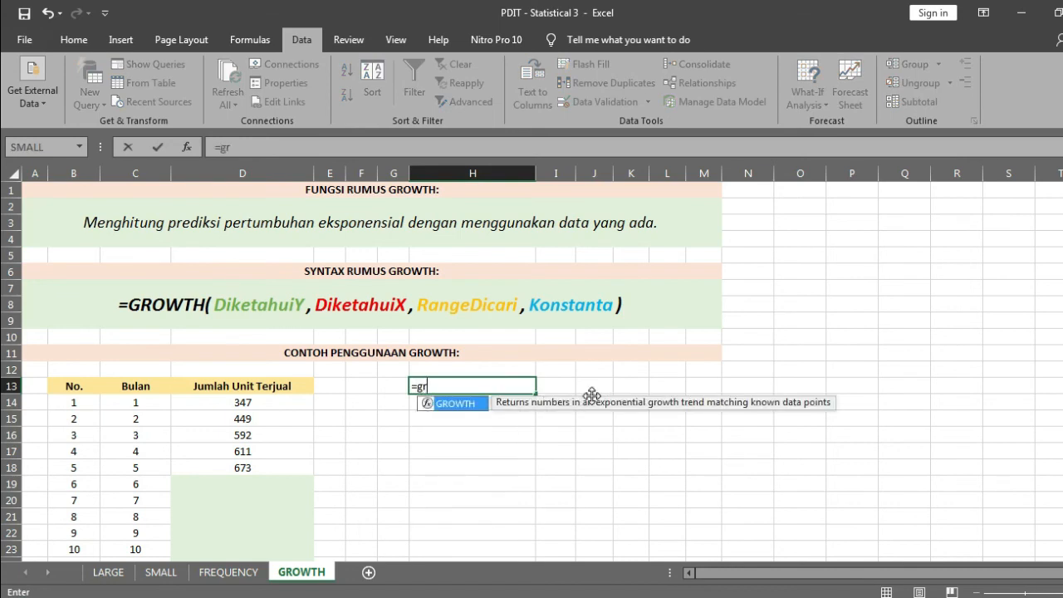
text(owt)
key(Tab)
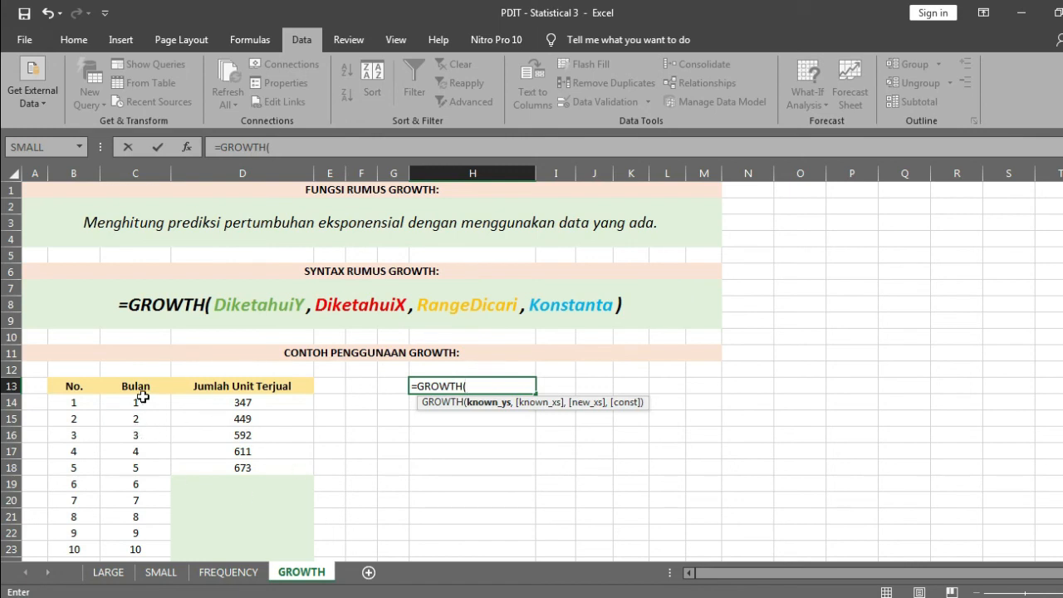
click(491, 383)
click(475, 387)
drag(475, 389, 393, 391)
key(BackSpace)
key(Return)
Rename the headers in D13 and C13 as "Jumlah Unit Terjual (y)" and "Bulan (x)"
double_click(301, 387)
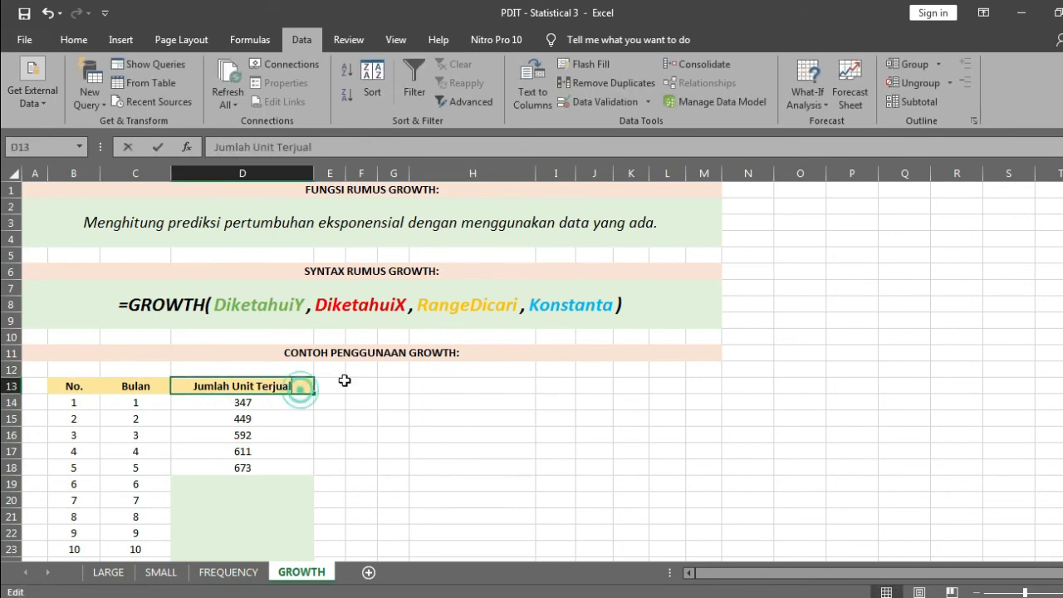
text((y))
key(Return)
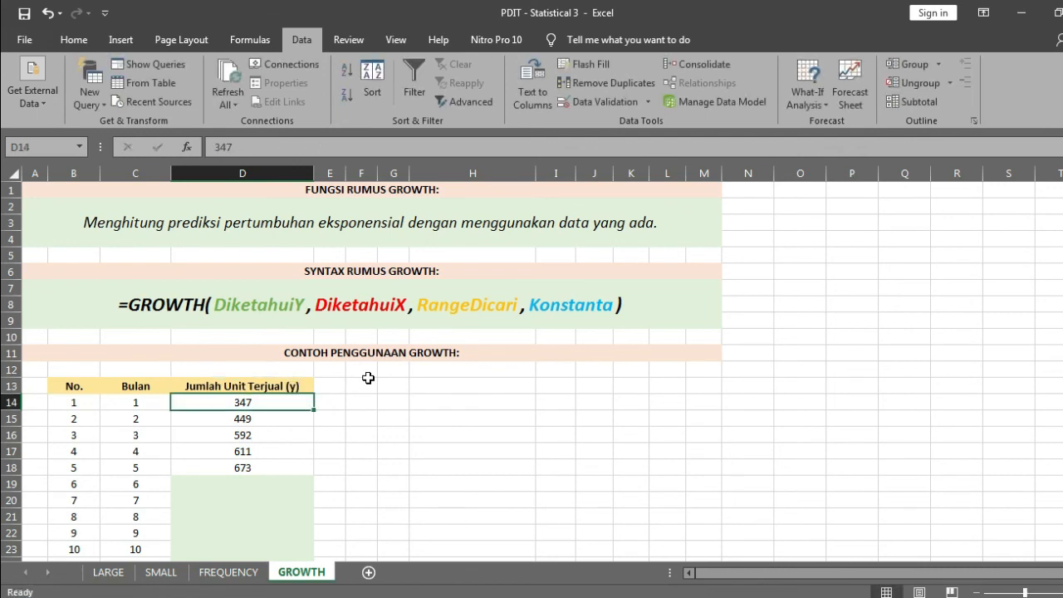
click(159, 384)
double_click(158, 384)
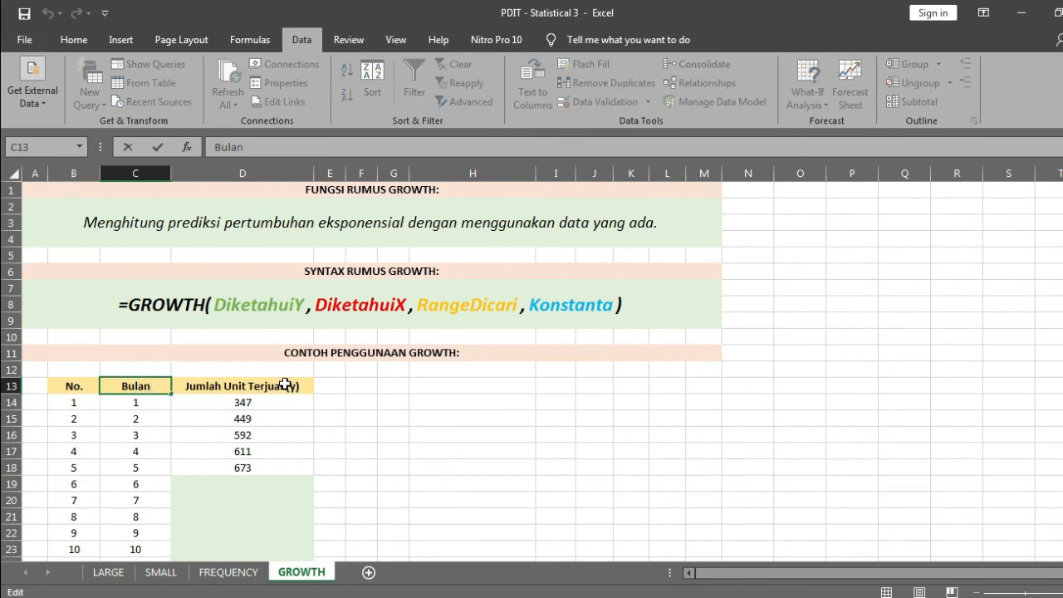
text((x))
key(Return)
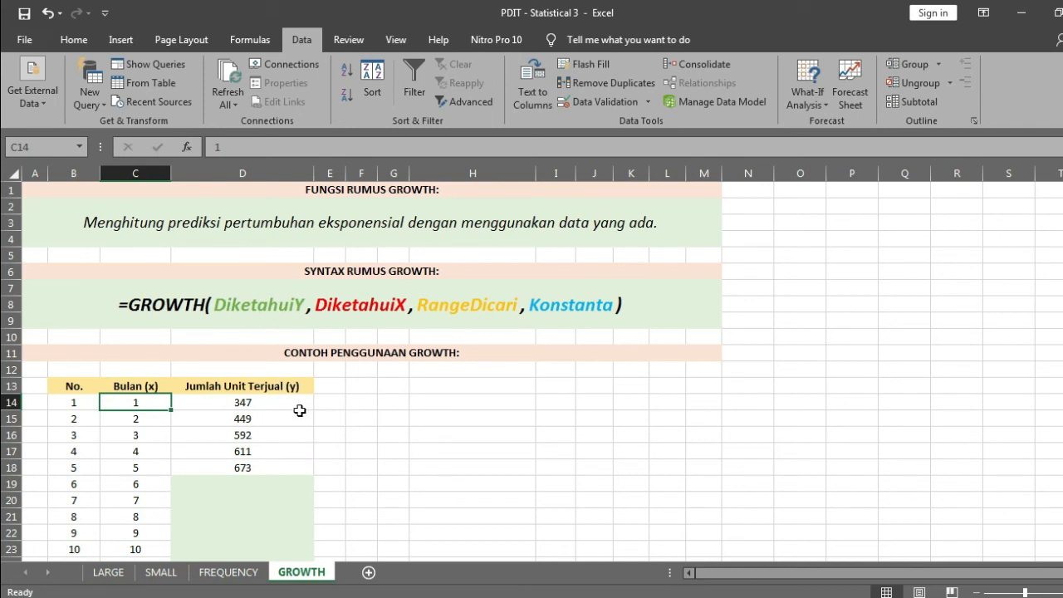
Rename the third argument in the GROWTH syntax line as "RangeDicariX"
drag(295, 400, 280, 474)
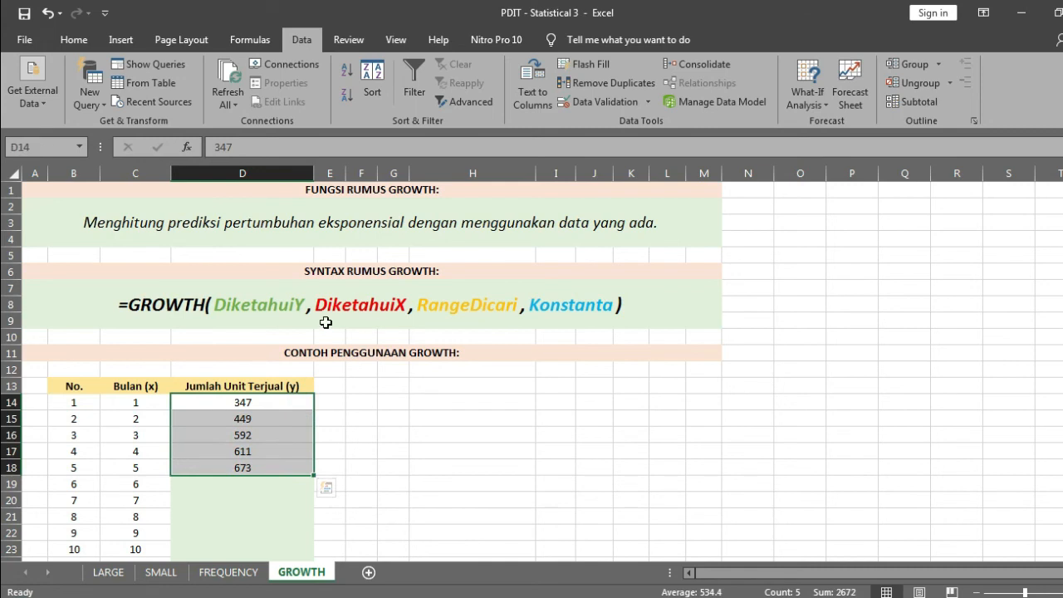
drag(138, 402, 140, 467)
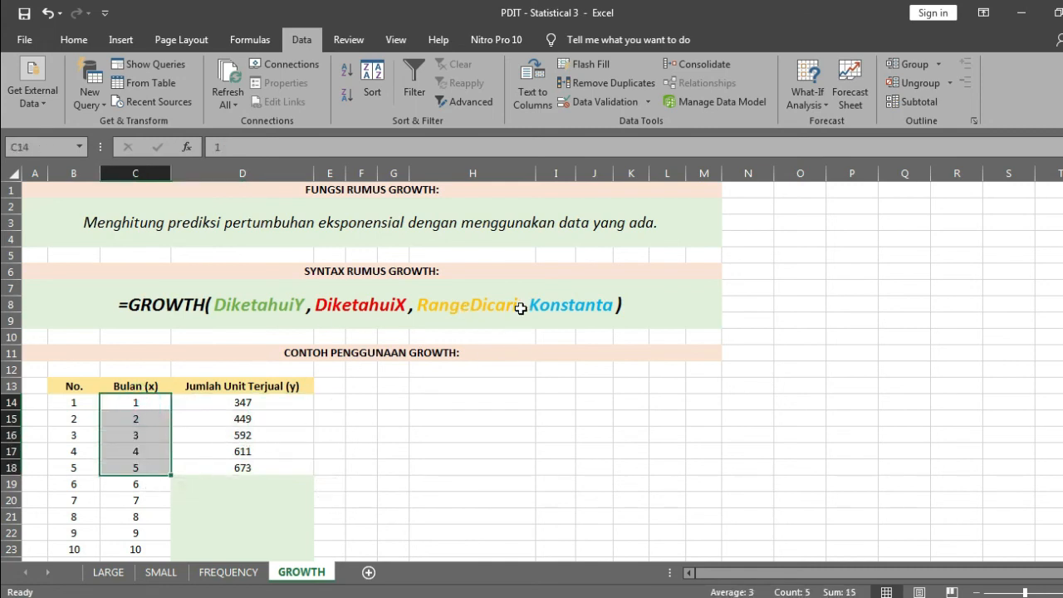
click(517, 314)
double_click(521, 313)
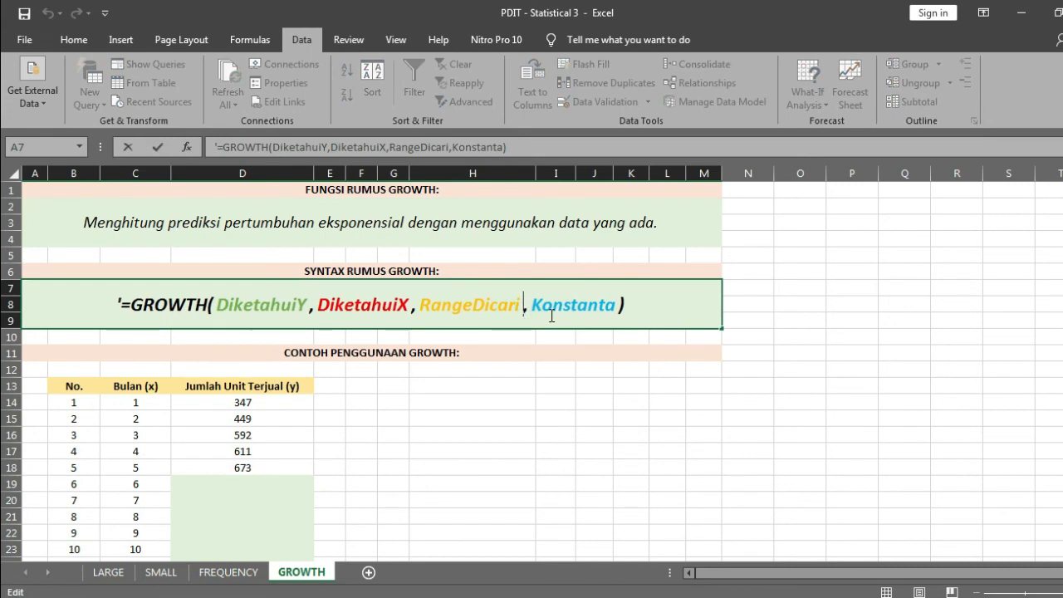
text(x)
key(BackSpace)
text(X)
key(Return)
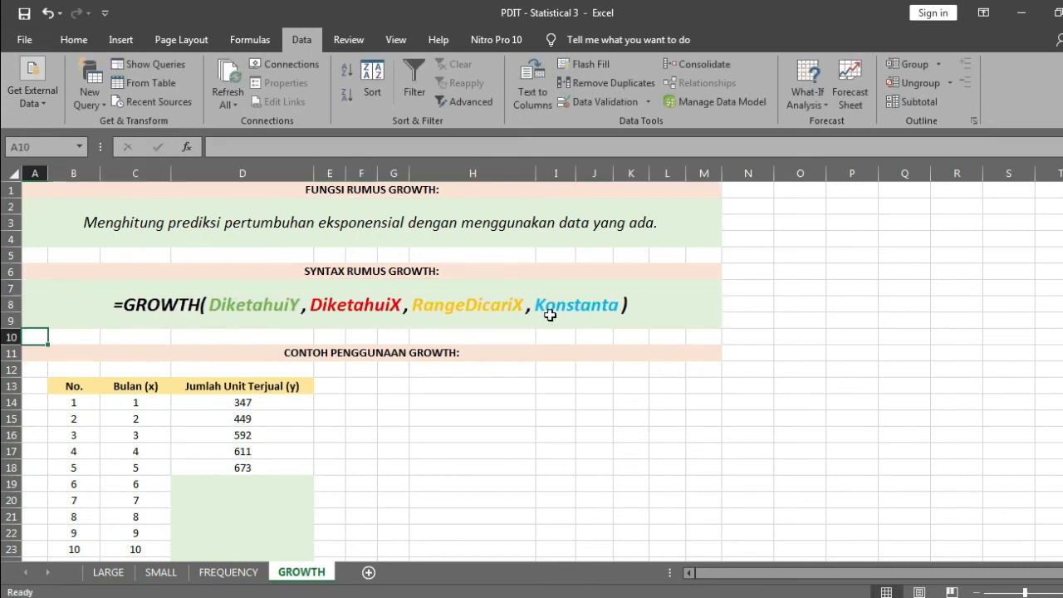
Start a GROWTH formula in D19 with D14:D18 as the known y-values
scroll(550, 316, down, 1)
click(217, 434)
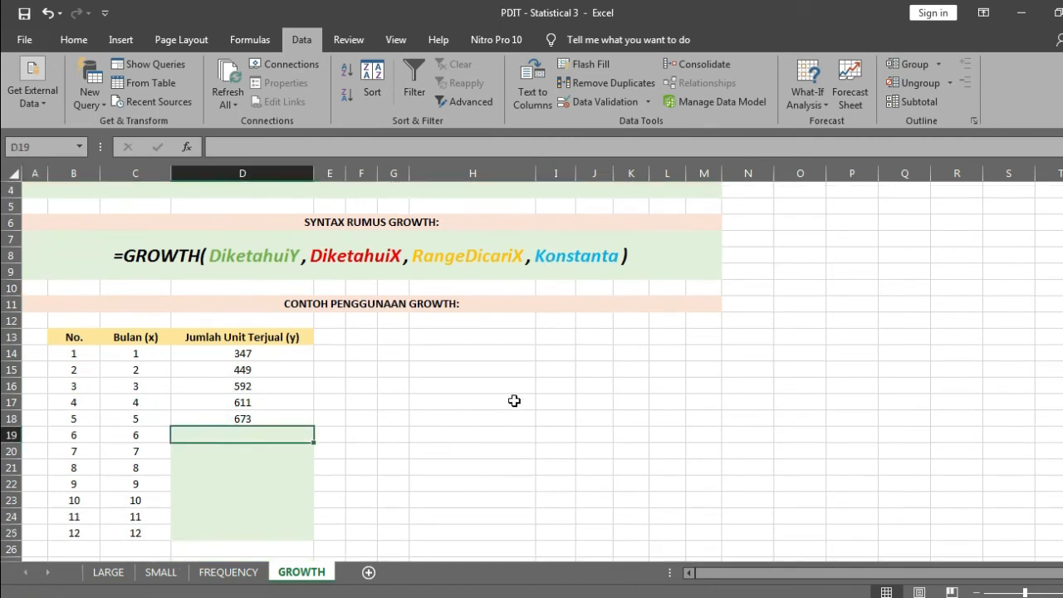
text(=)
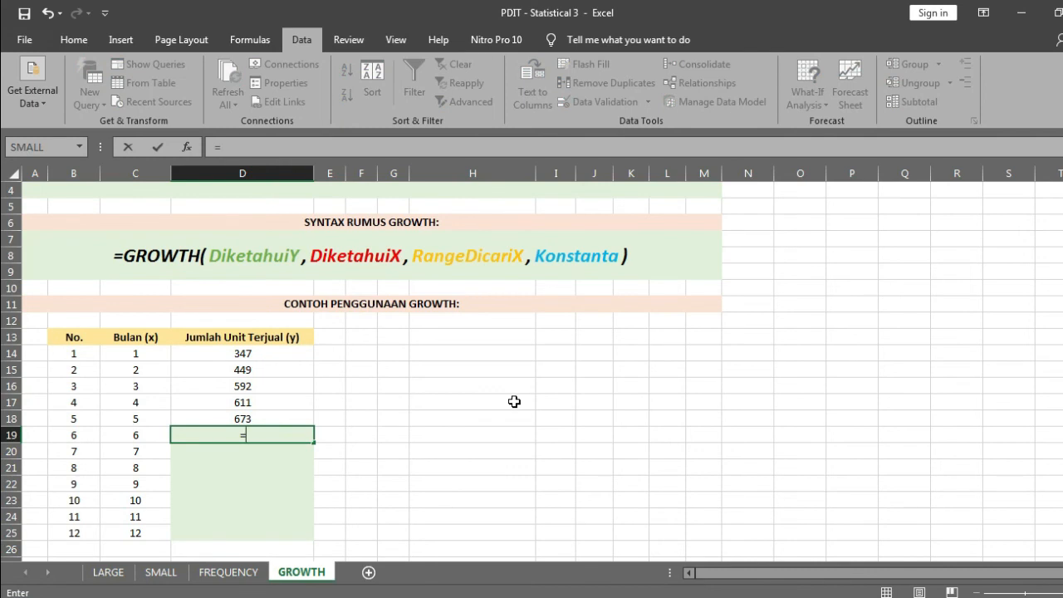
text(GRO)
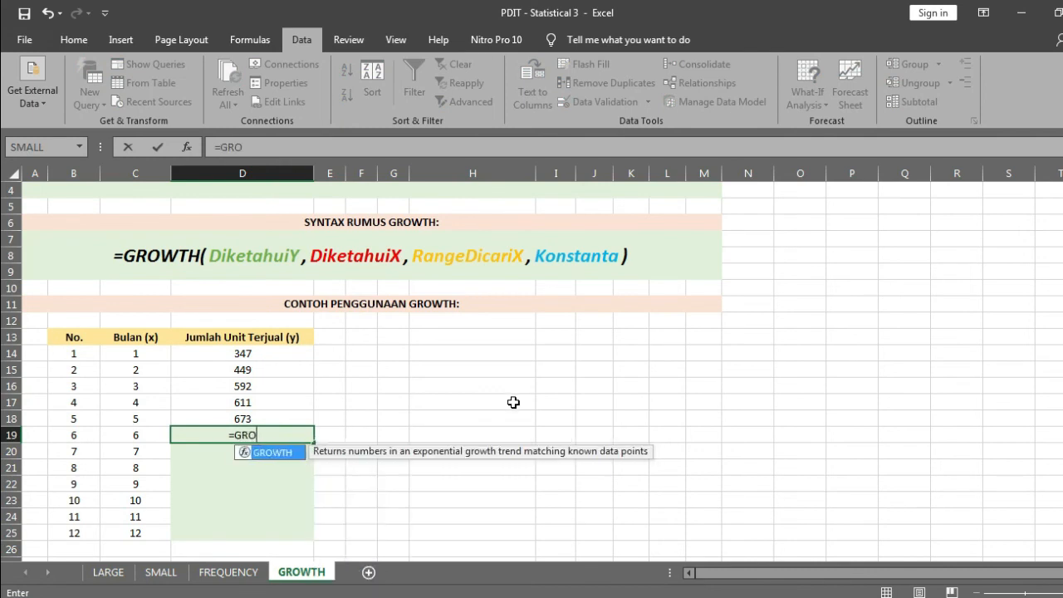
double_click(277, 455)
drag(222, 353, 285, 415)
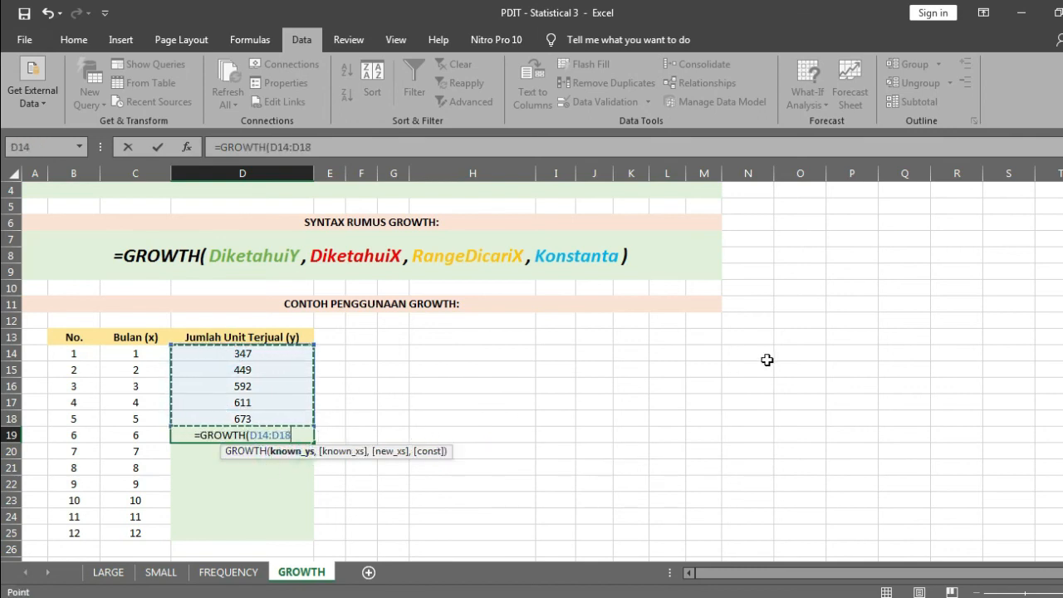
Try absolute references for the known y-values in D19, and restore the relative range D14:D18
key(F4)
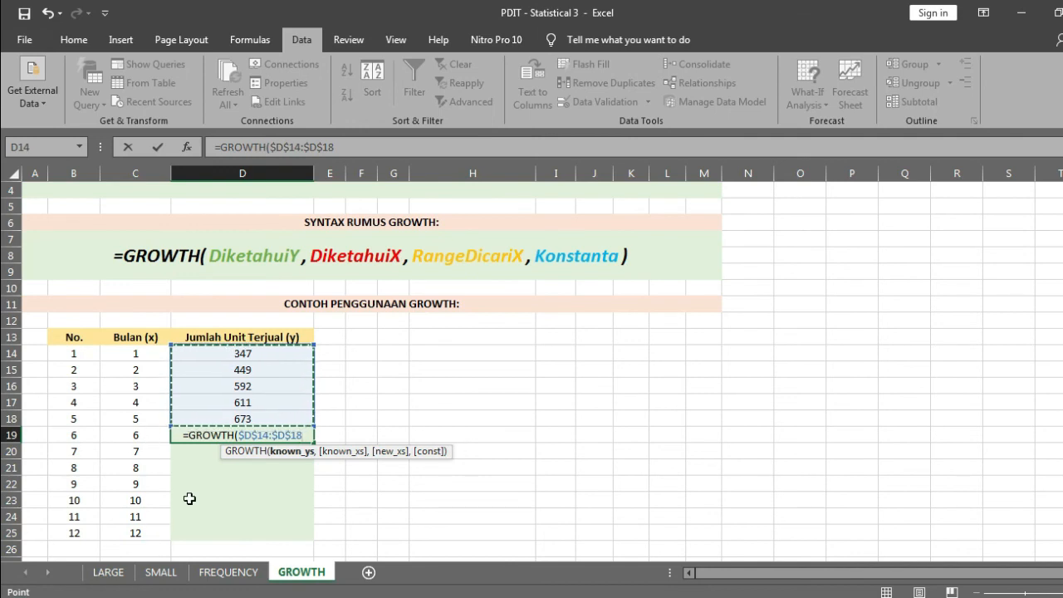
key(BackSpace)
key(BackSpace)
key(BackSpace)
key(BackSpace)
key(BackSpace)
key(BackSpace)
key(BackSpace)
key(BackSpace)
key(BackSpace)
key(BackSpace)
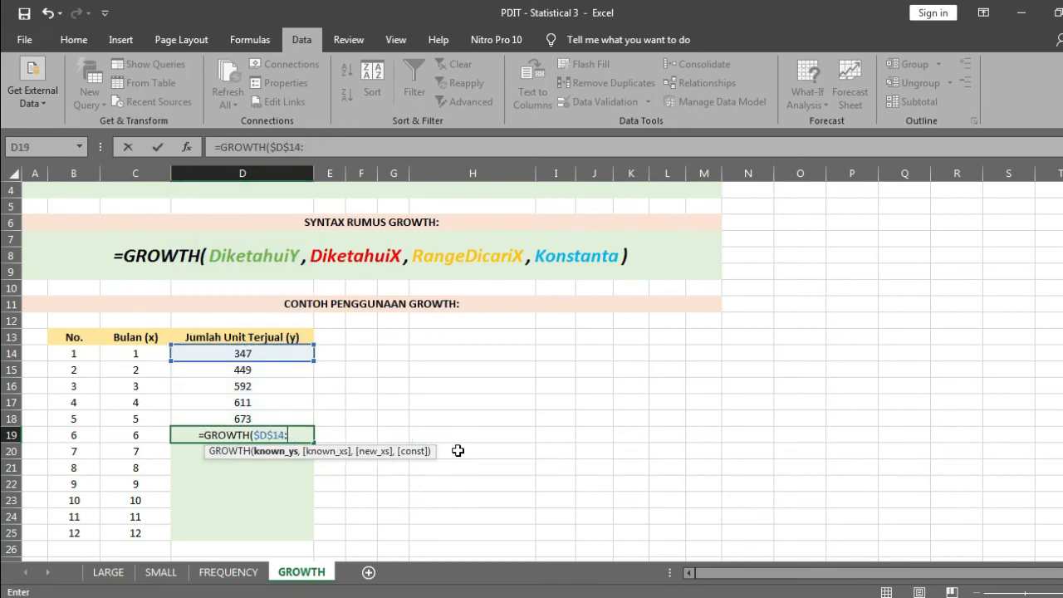
key(BackSpace)
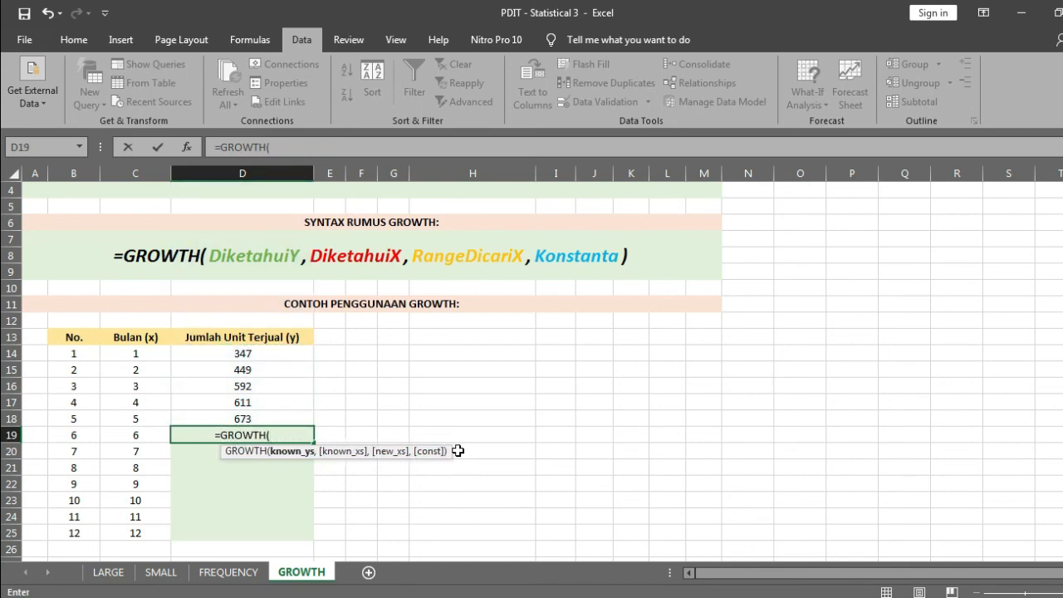
drag(282, 356, 279, 419)
Set the known x-values of the D19 GROWTH formula to C14:C18
text(,)
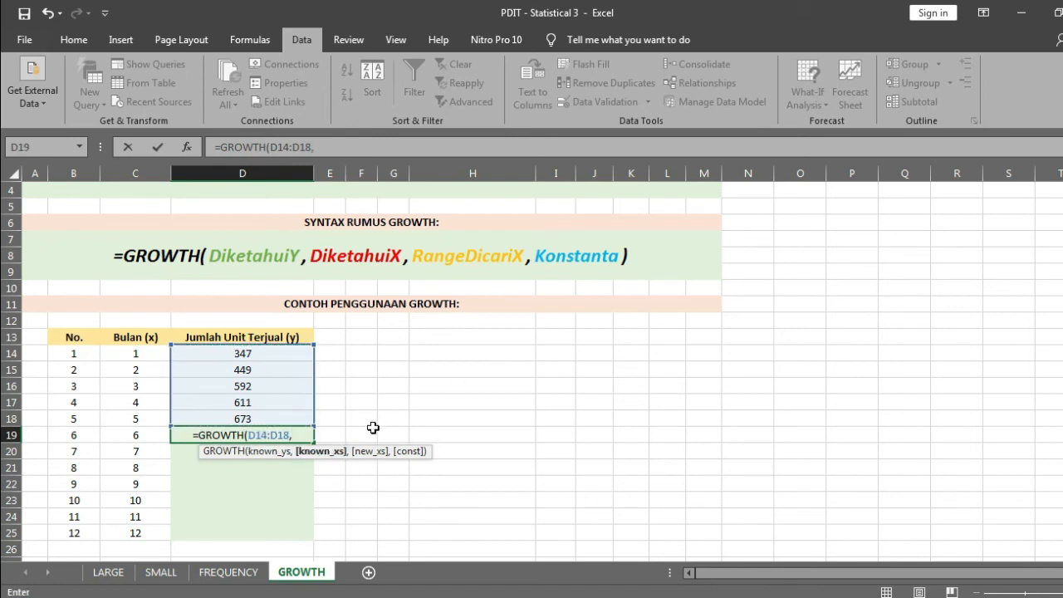
click(143, 353)
drag(145, 384, 142, 434)
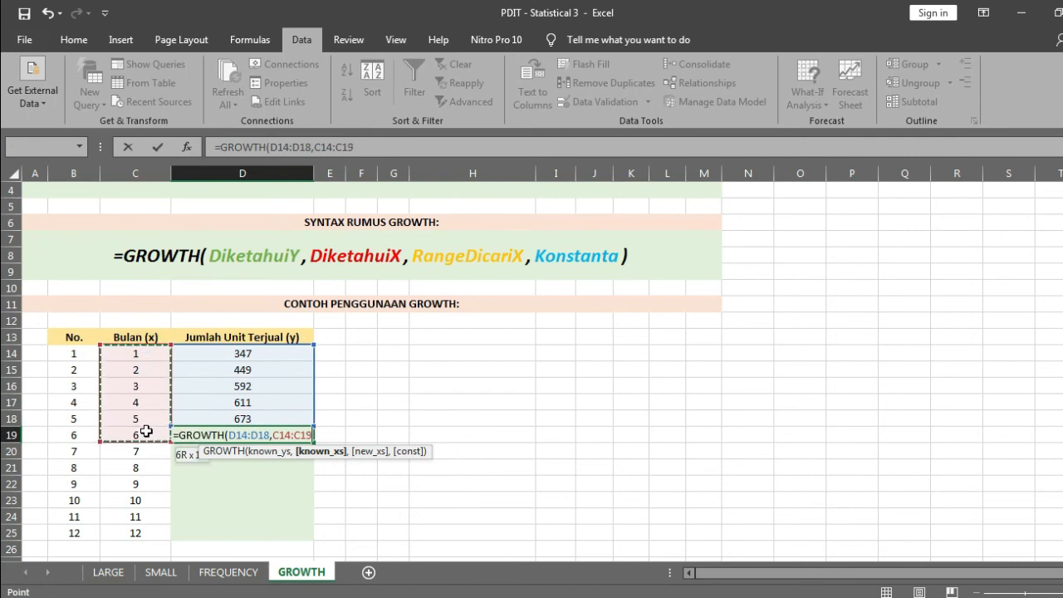
text(,)
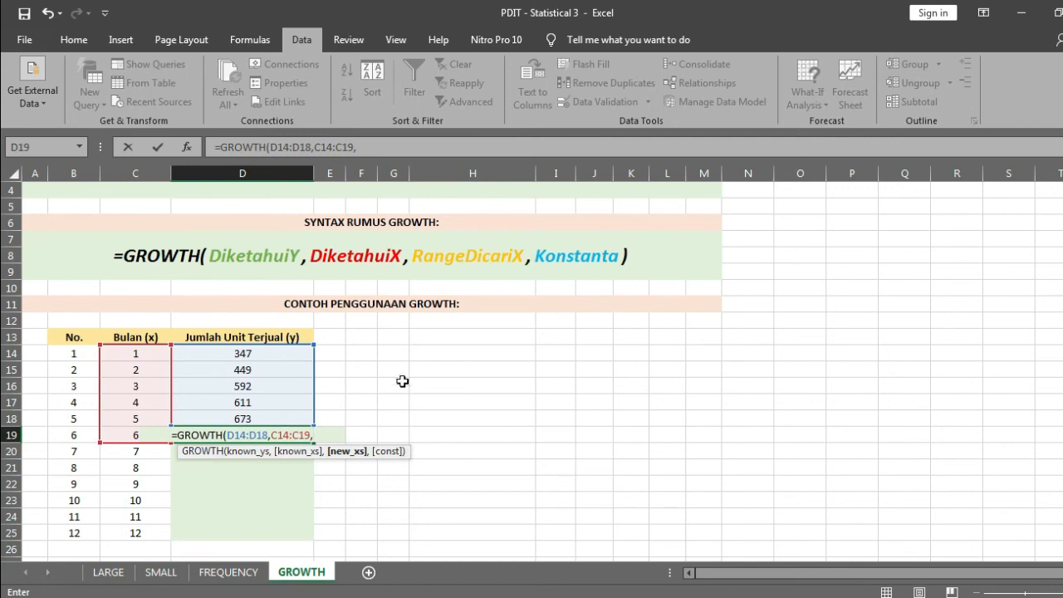
key(Up)
key(shift+Down)
key(BackSpace)
key(BackSpace)
key(BackSpace)
key(BackSpace)
key(BackSpace)
key(BackSpace)
key(BackSpace)
key(BackSpace)
key(BackSpace)
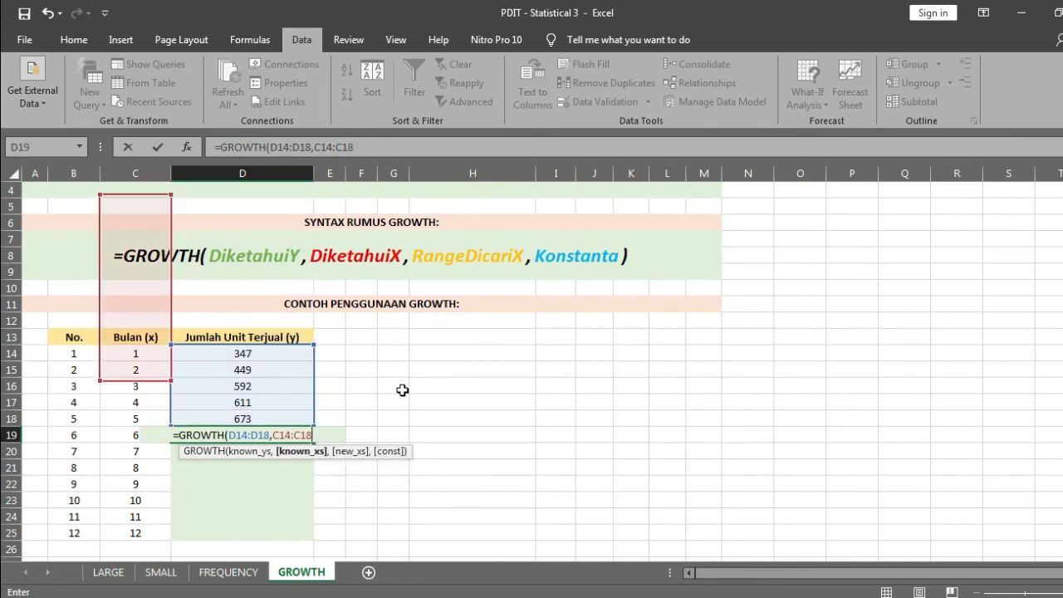
text(8,)
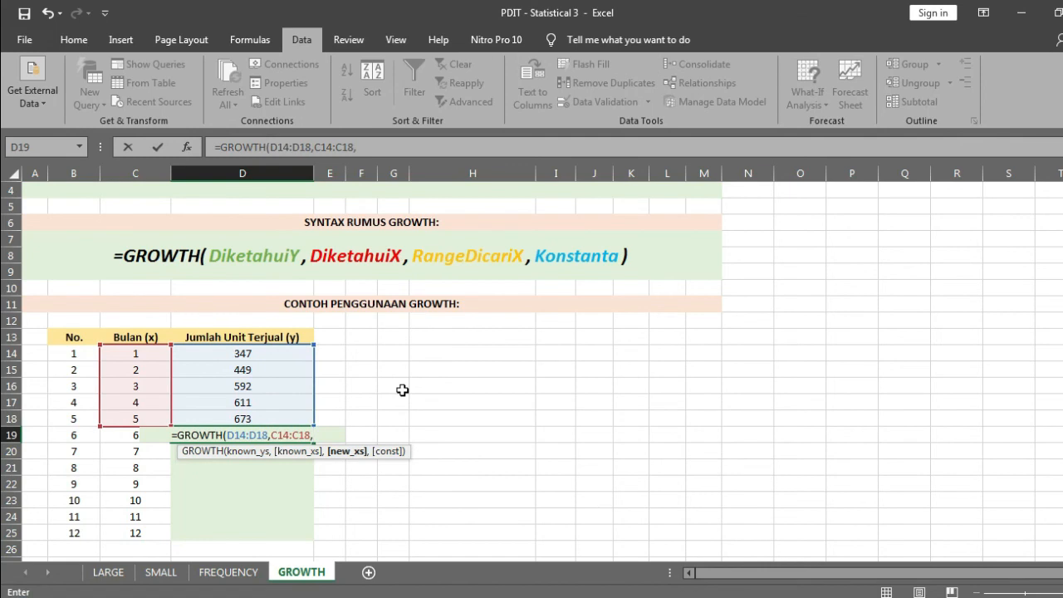
Complete the D19 formula with C19:C25 as the new x-values, and review it against the known sales in D14:D18
drag(111, 435, 119, 531)
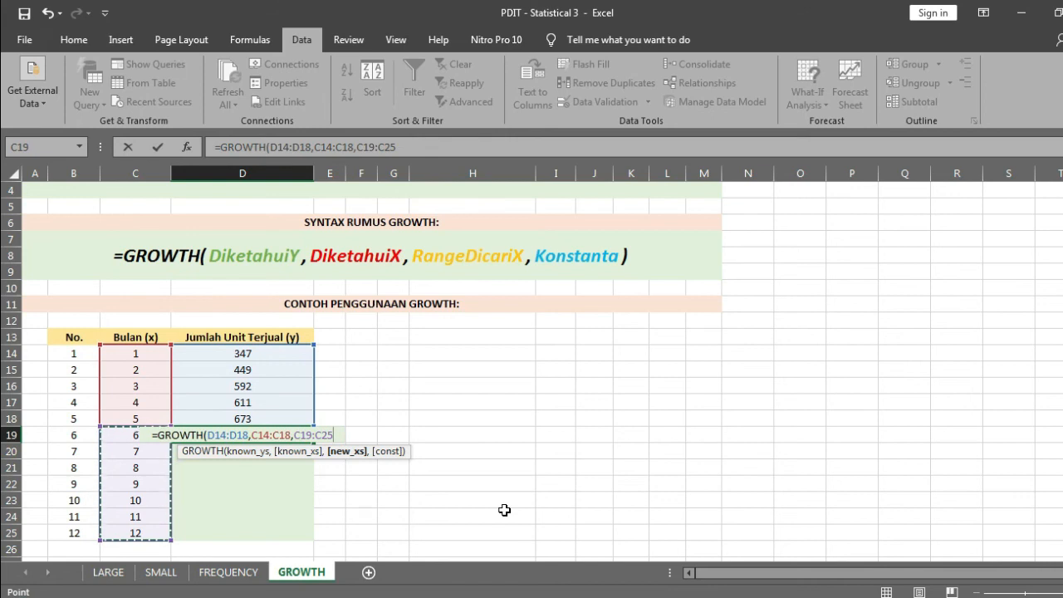
text())
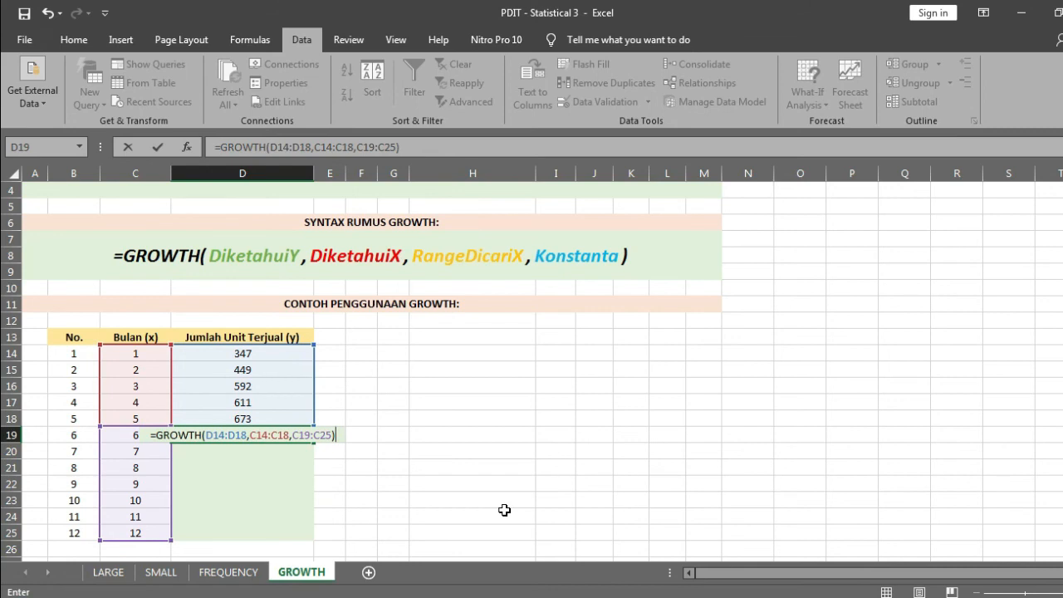
key(Return)
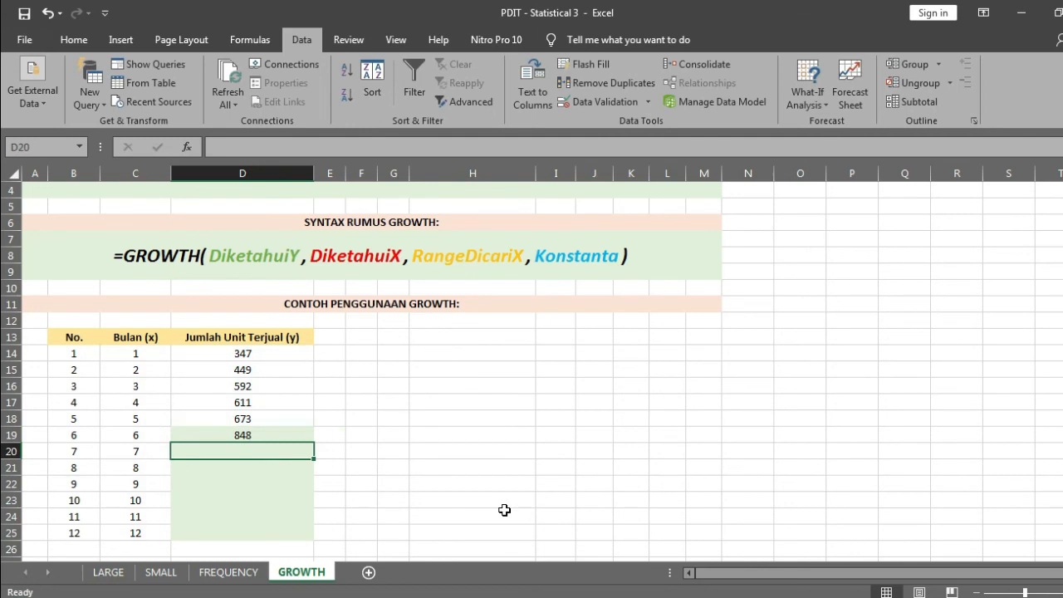
key(Up)
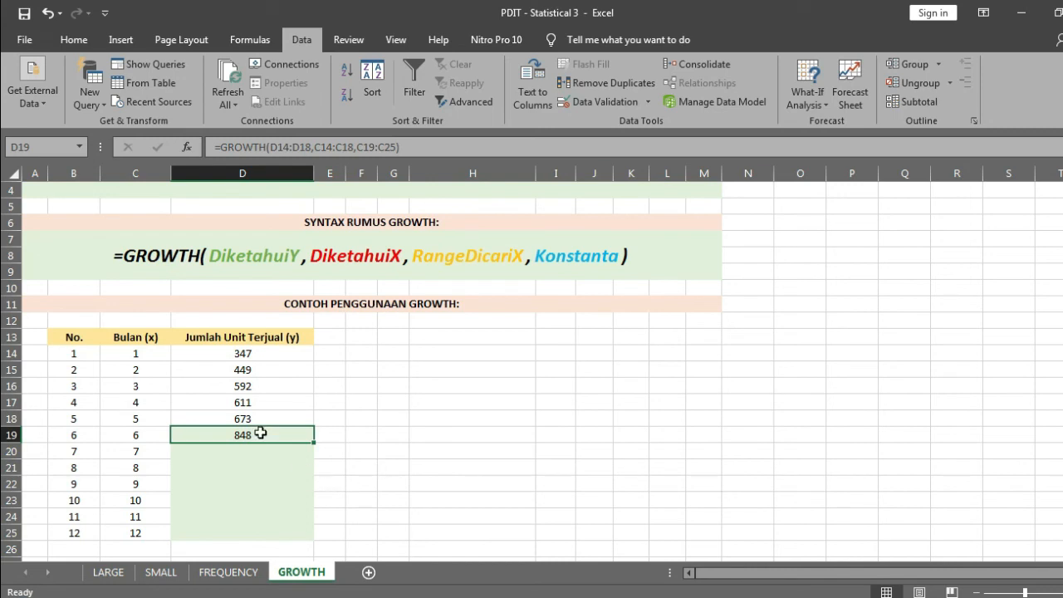
drag(284, 355, 286, 415)
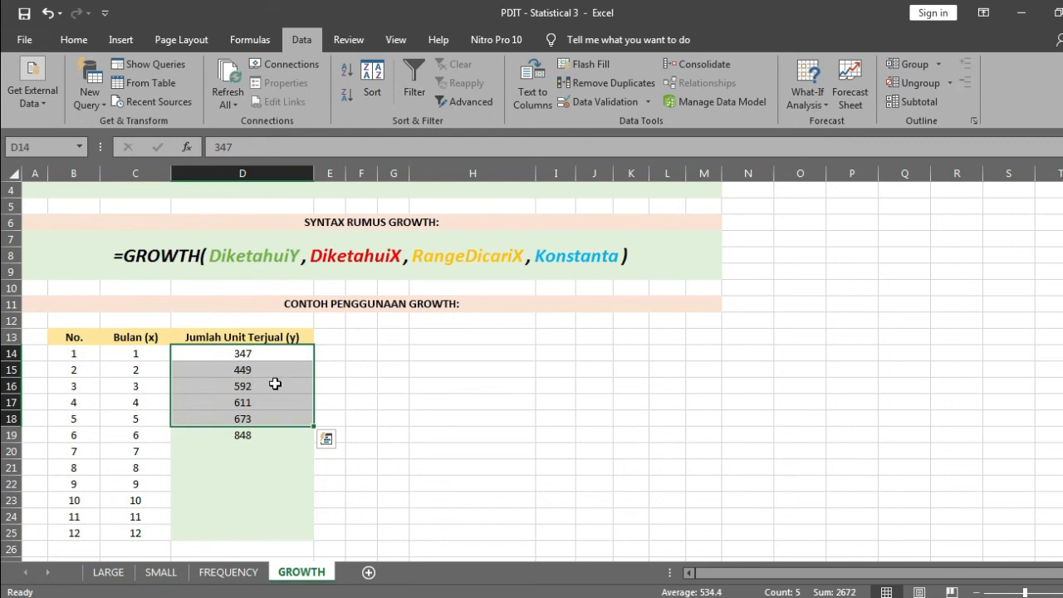
click(267, 437)
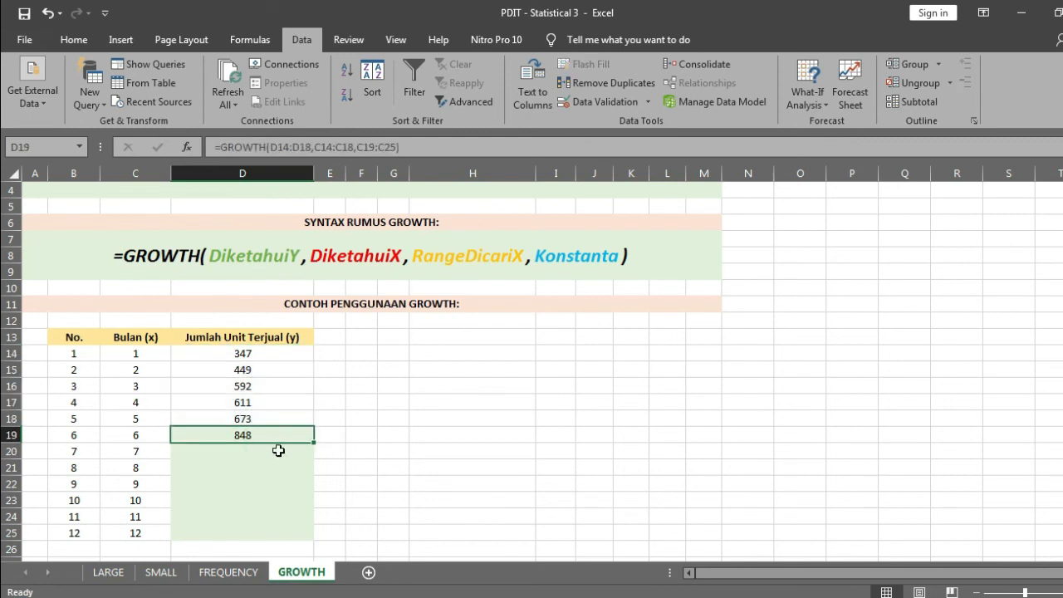
Insert the GROWTH function from the statistical functions in D20, with D14:D19 as its known y-values
click(279, 451)
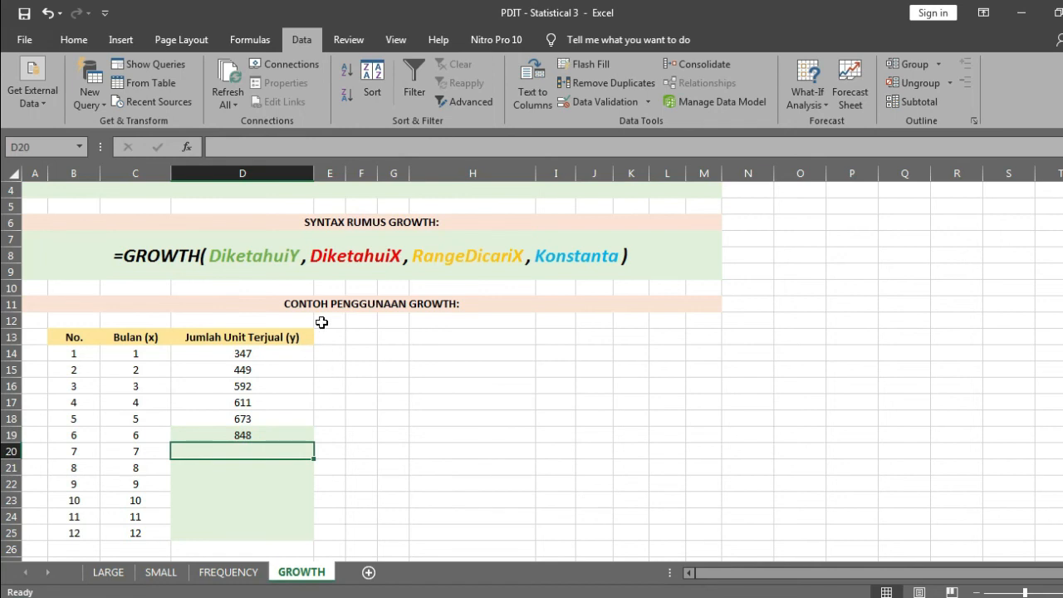
click(250, 38)
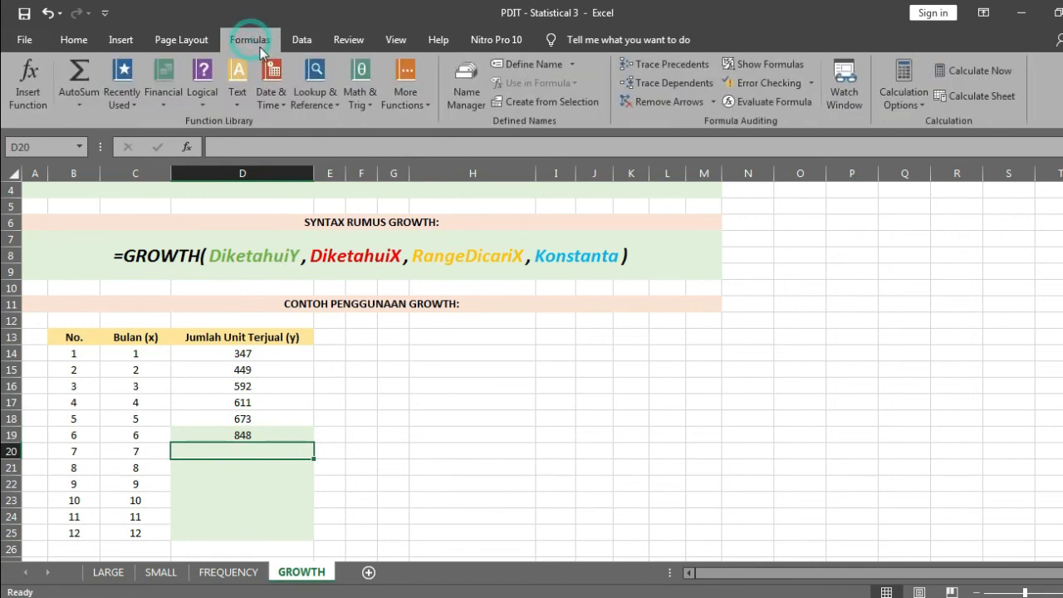
click(419, 83)
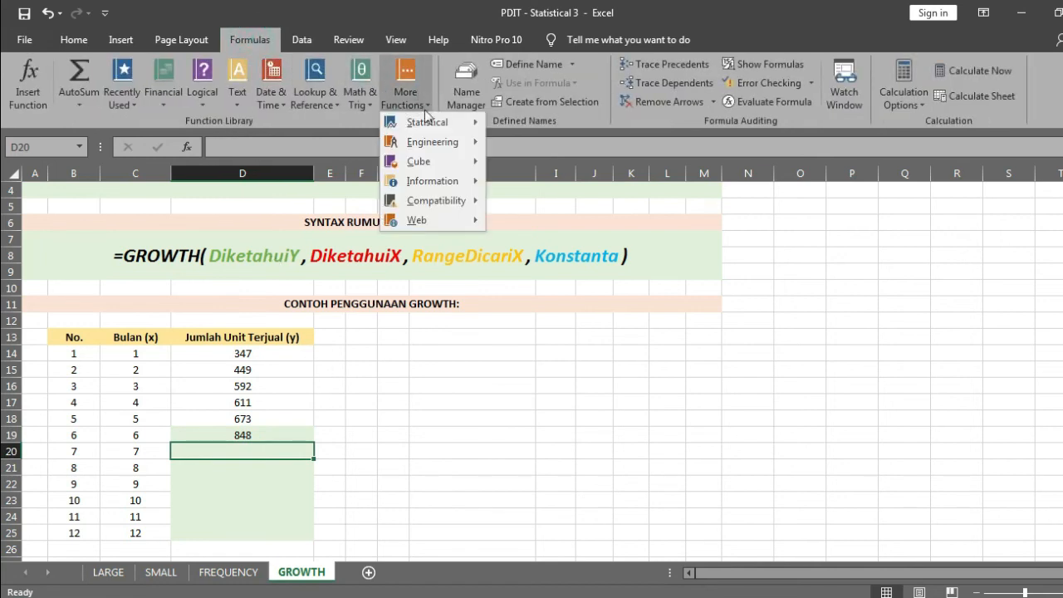
mouse_move(427, 122)
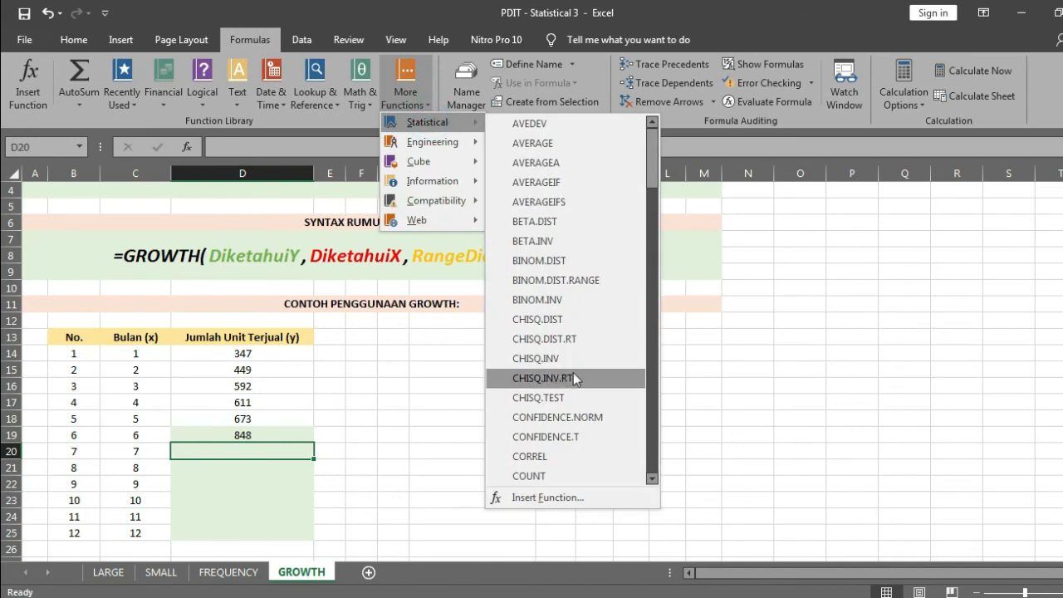
drag(657, 154, 649, 283)
click(581, 222)
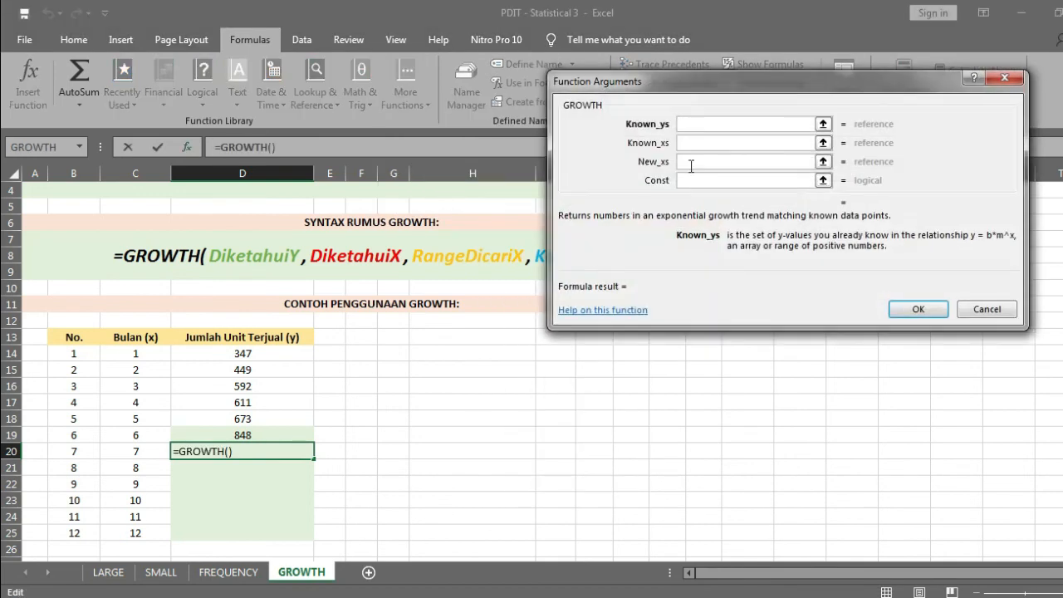
drag(289, 352, 289, 434)
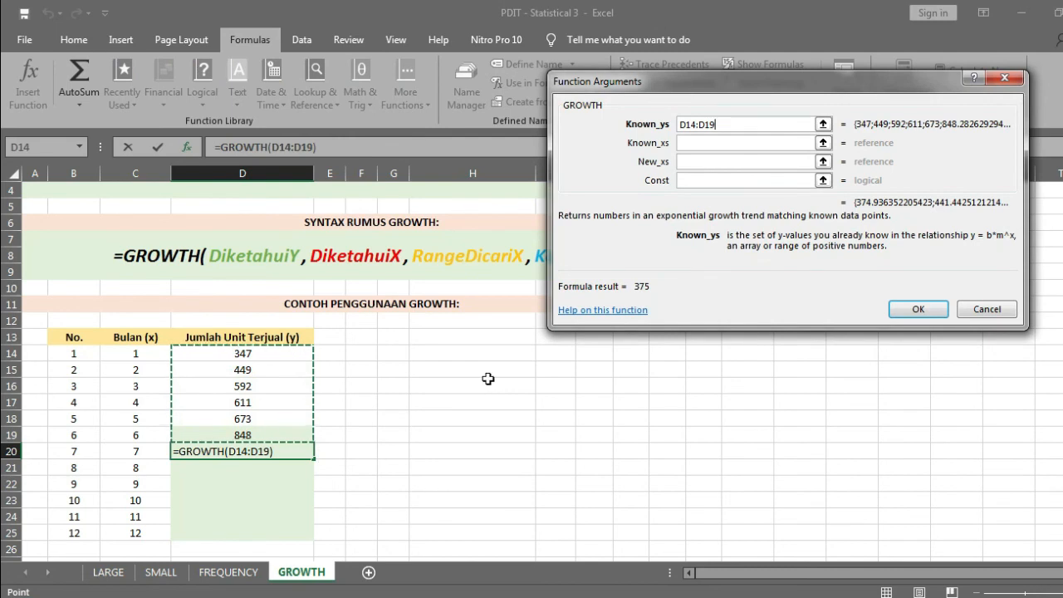
key(BackSpace)
text(8)
key(BackSpace)
text(9)
Complete D20's GROWTH arguments with C14:C19 as known x-values and C20:C25 as new x-values
click(807, 143)
drag(157, 356, 141, 429)
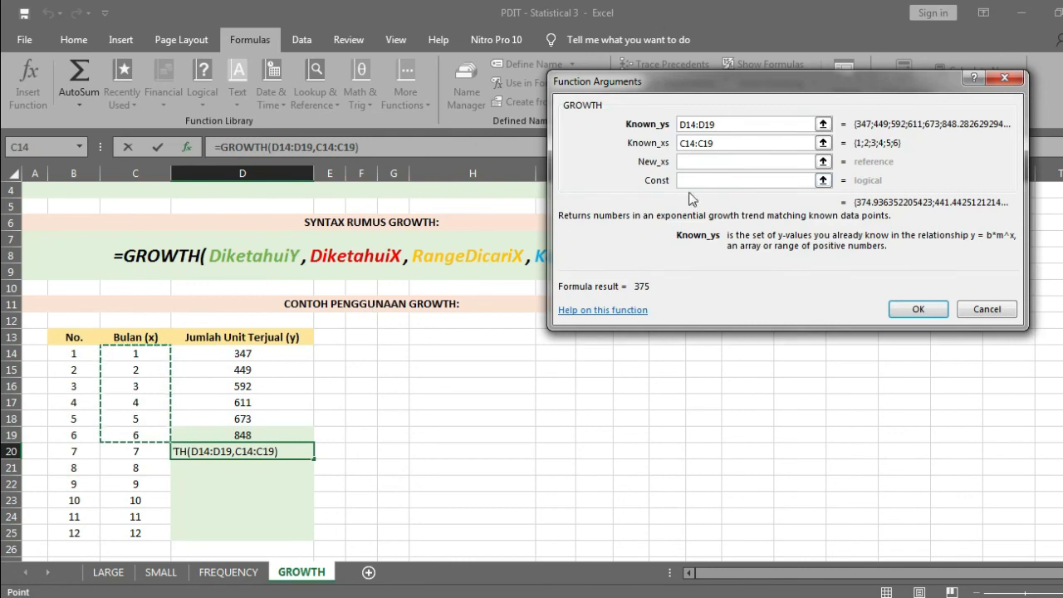
click(696, 163)
drag(152, 451, 141, 532)
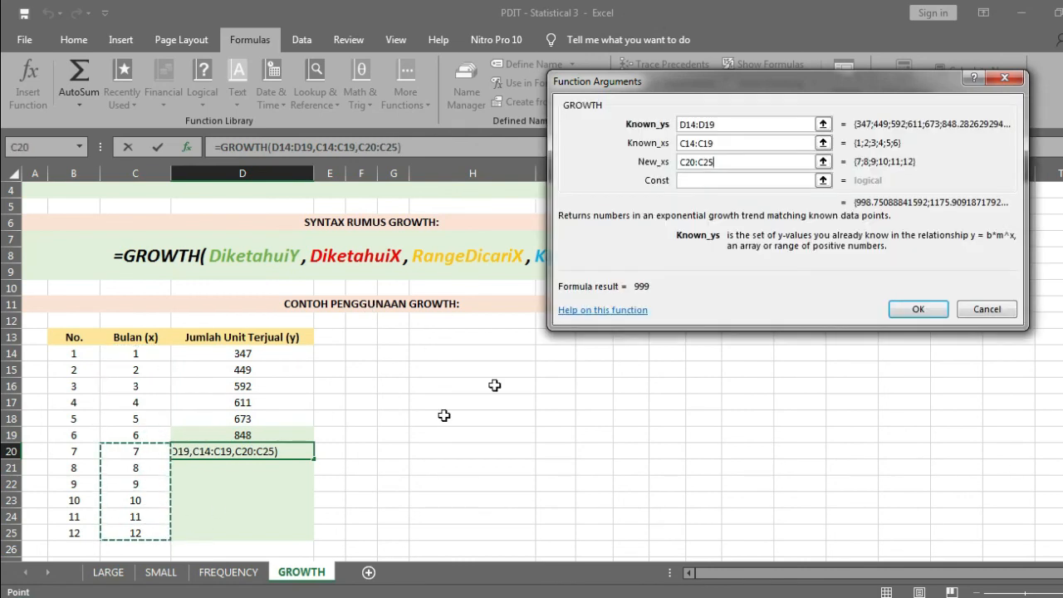
click(913, 309)
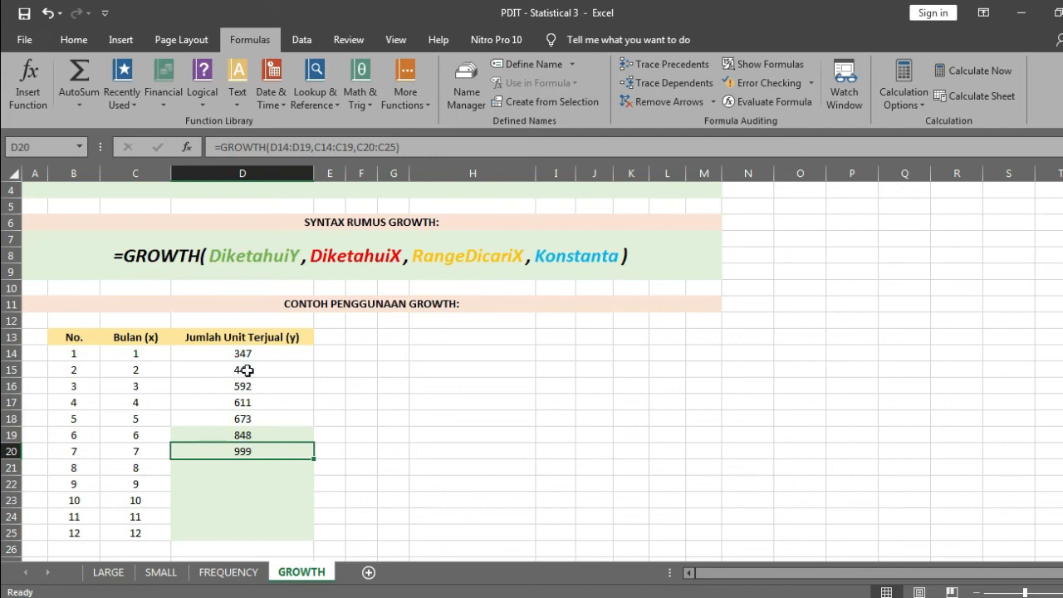
Fill the GROWTH formula from D20 down to D25 and check the predicted cells for the remaining months
double_click(315, 461)
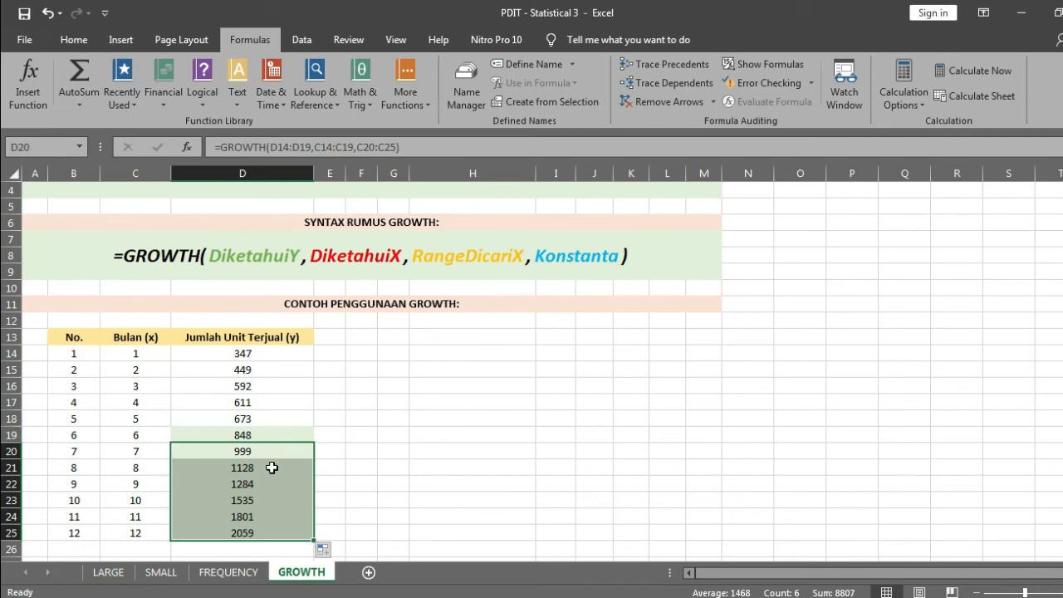
click(274, 467)
click(275, 483)
click(271, 504)
click(269, 518)
click(267, 543)
click(281, 529)
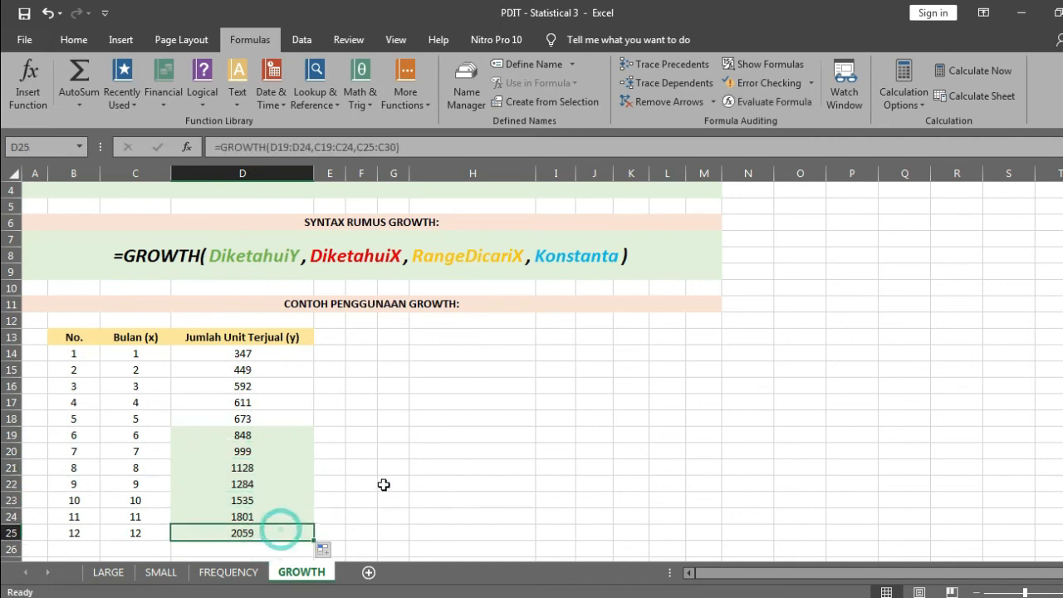
Review the finished GROWTH sheet and the LARGE, SMALL and FREQUENCY sheets, ending back on GROWTH
scroll(424, 468, up, 1)
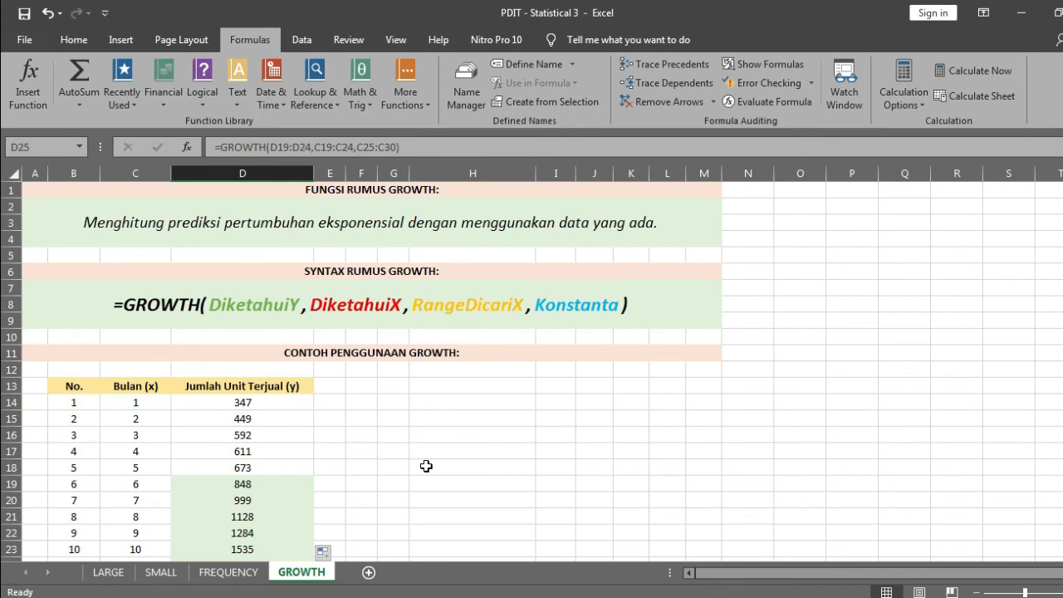
scroll(425, 466, down, 1)
scroll(423, 468, up, 1)
click(91, 571)
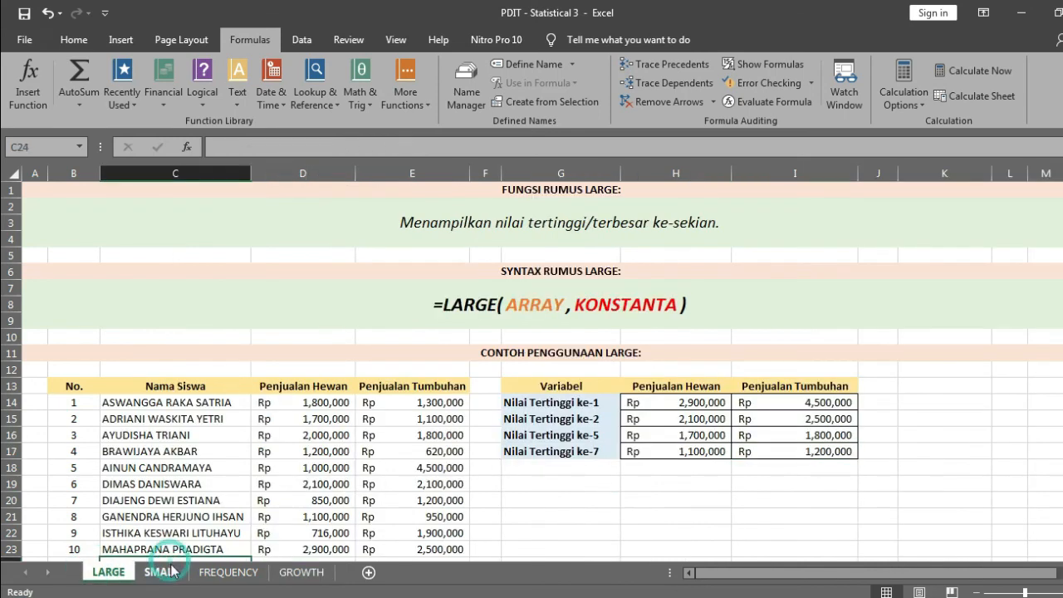
click(161, 571)
click(228, 571)
click(299, 572)
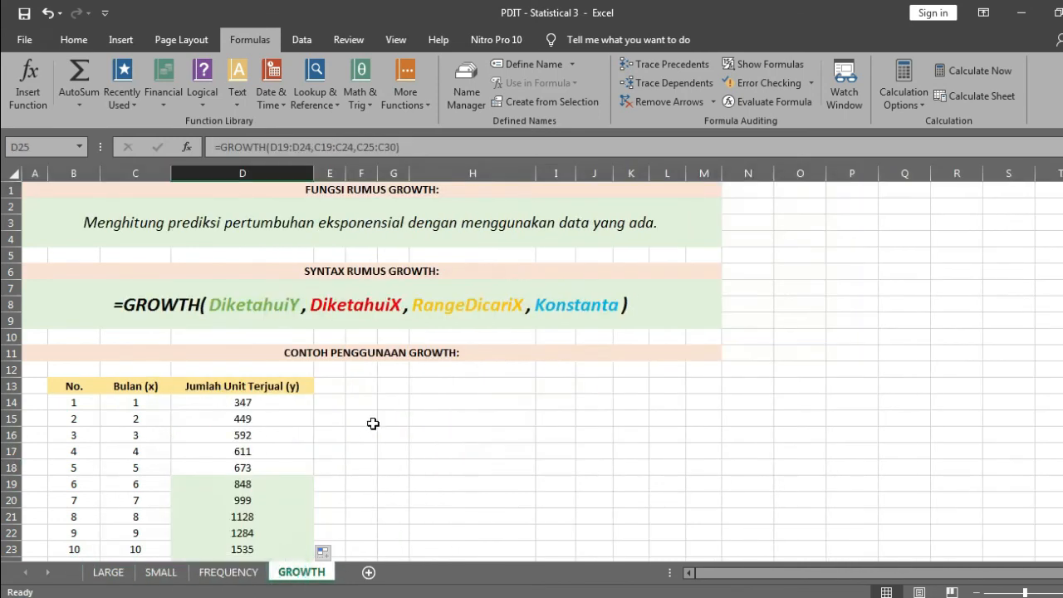